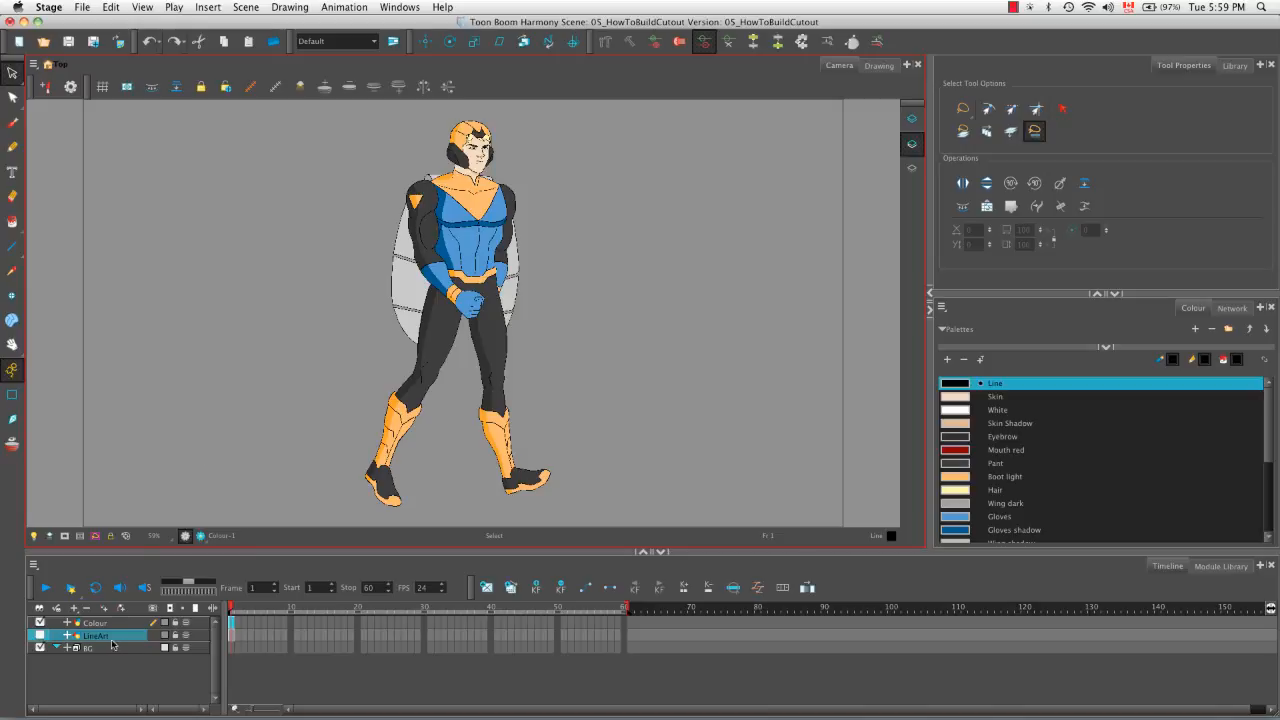
Examine the model layers by toggling the visibility of Colour and LineArt and expanding the BG group
left_click(40, 622)
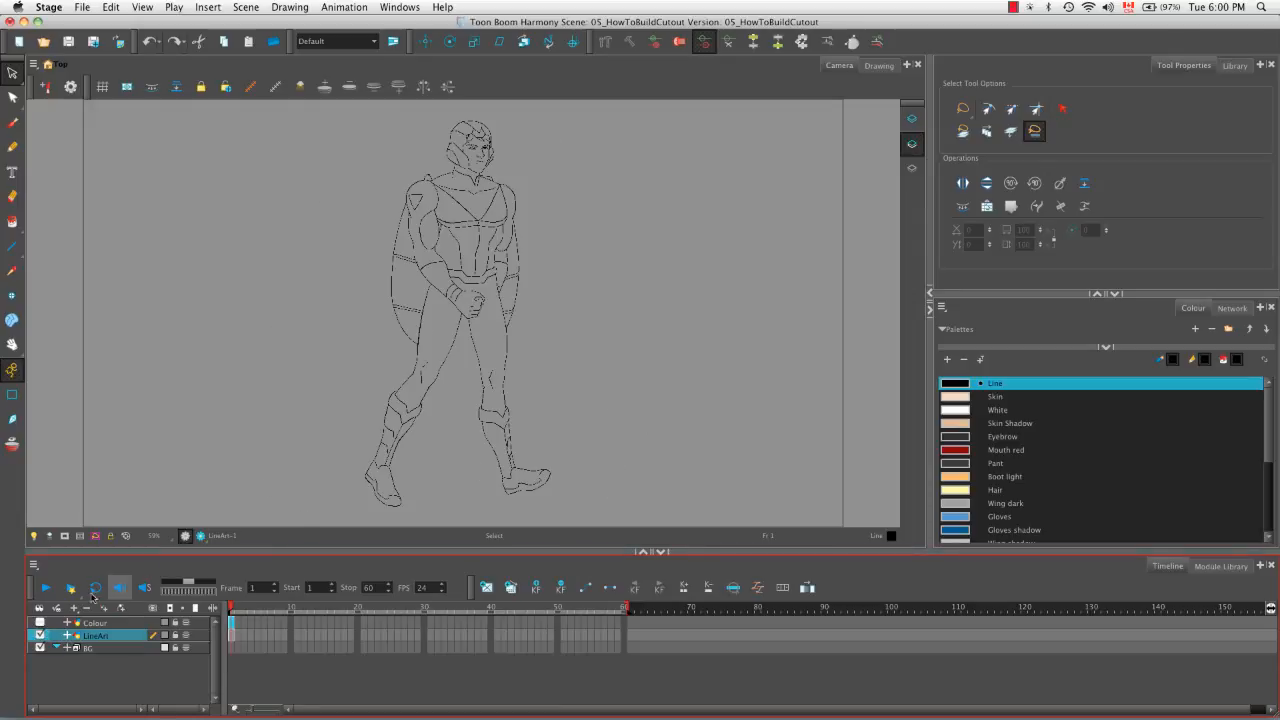
left_click(40, 635)
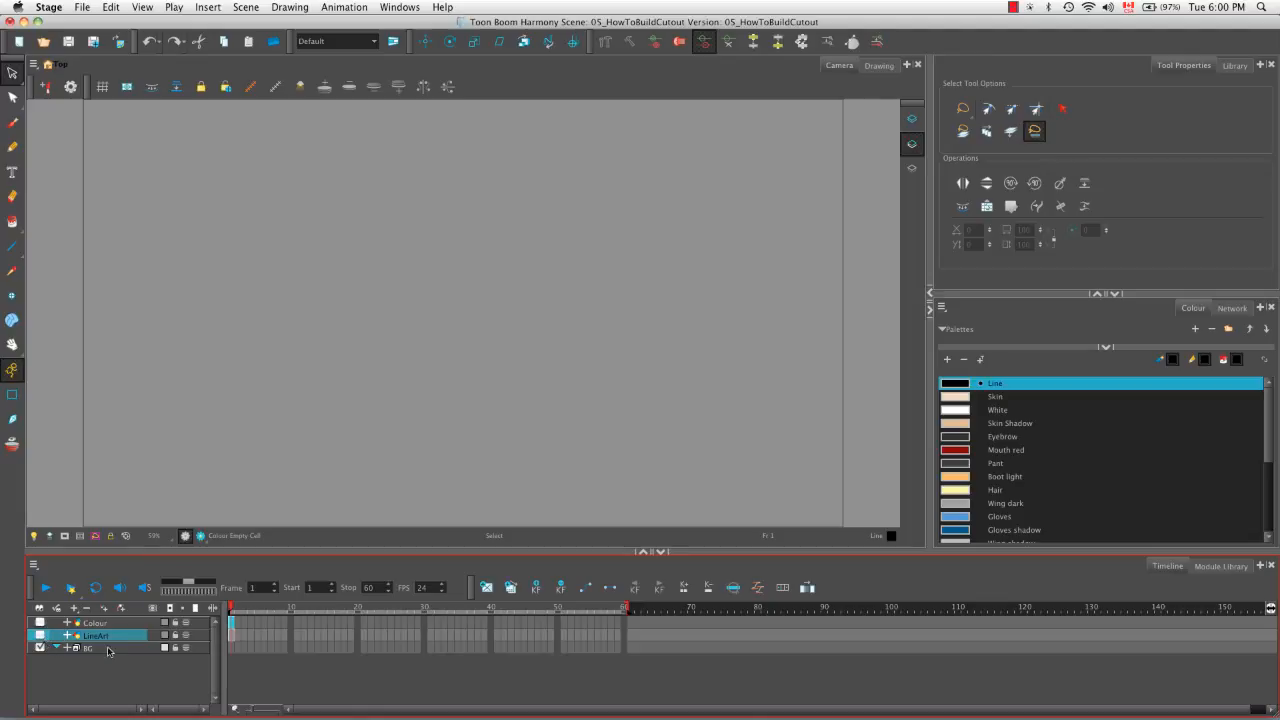
left_click(67, 648)
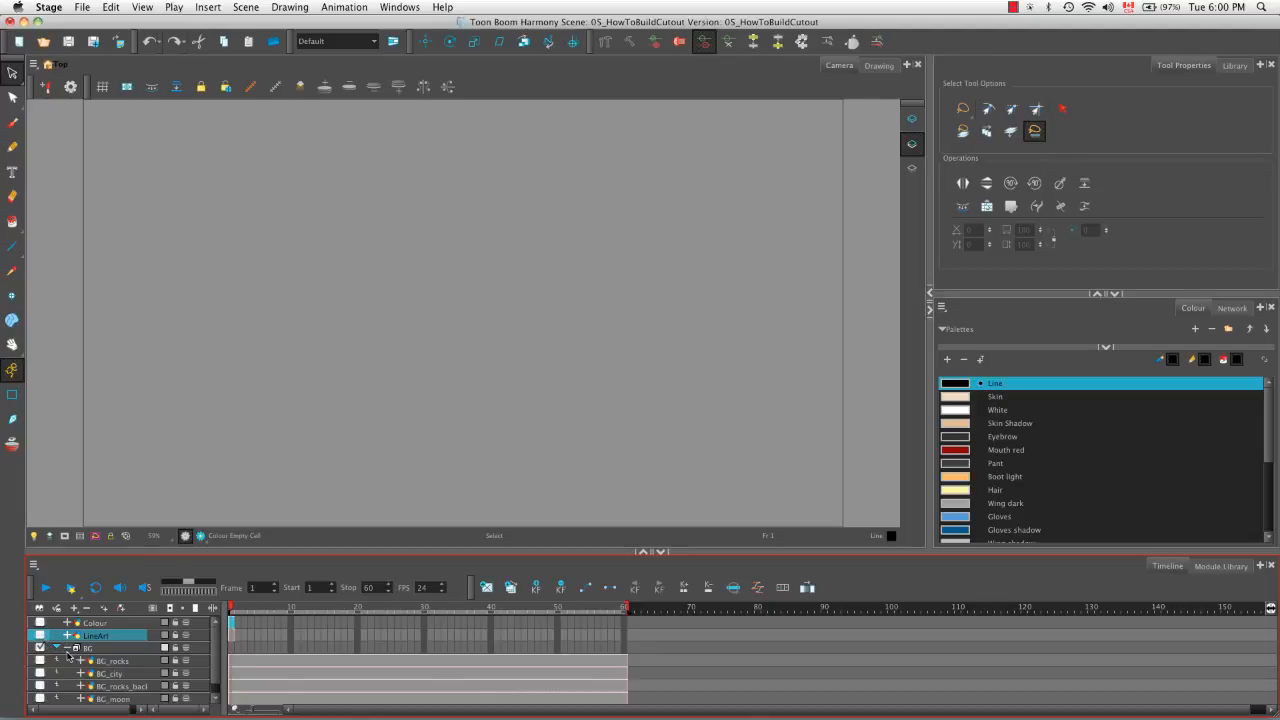
mouse_move(215, 662)
left_mouse_down()
mouse_move(213, 697)
mouse_move(214, 655)
left_mouse_up()
left_click(67, 648)
left_click(41, 623)
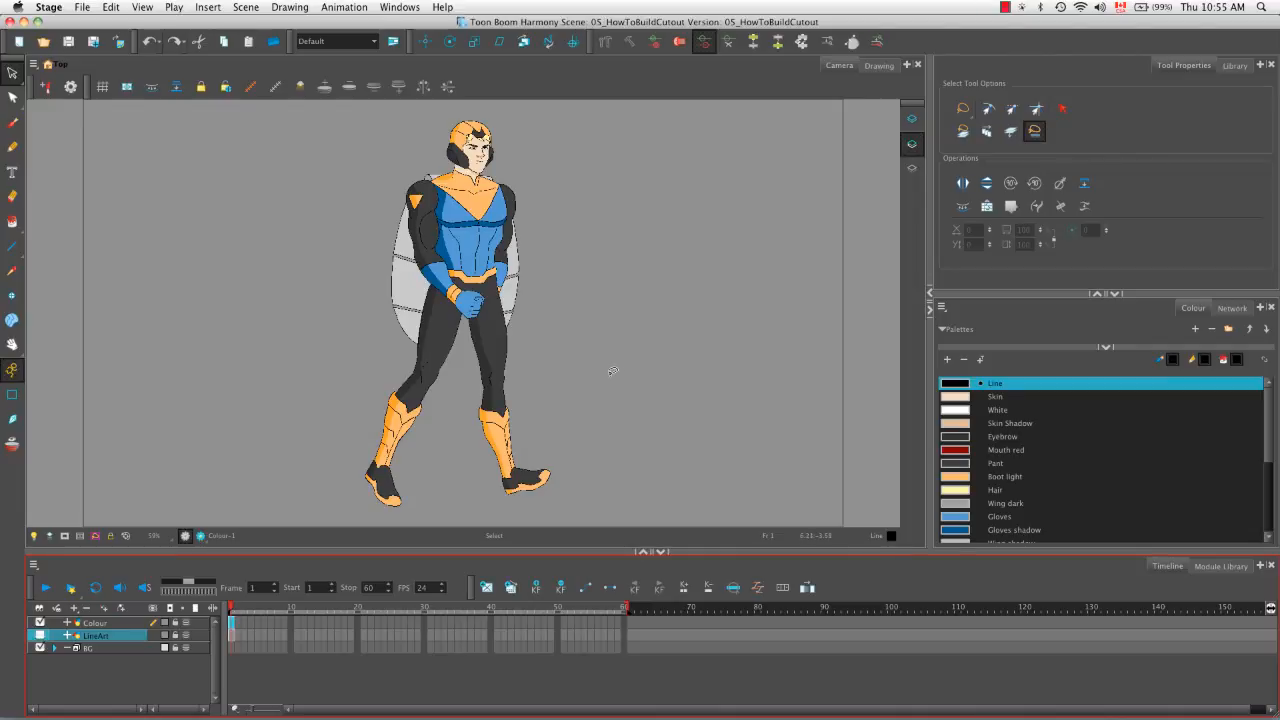
Disable the advanced preference Element Module "Animate Using Animation Tools" Default Value
left_click(52, 10)
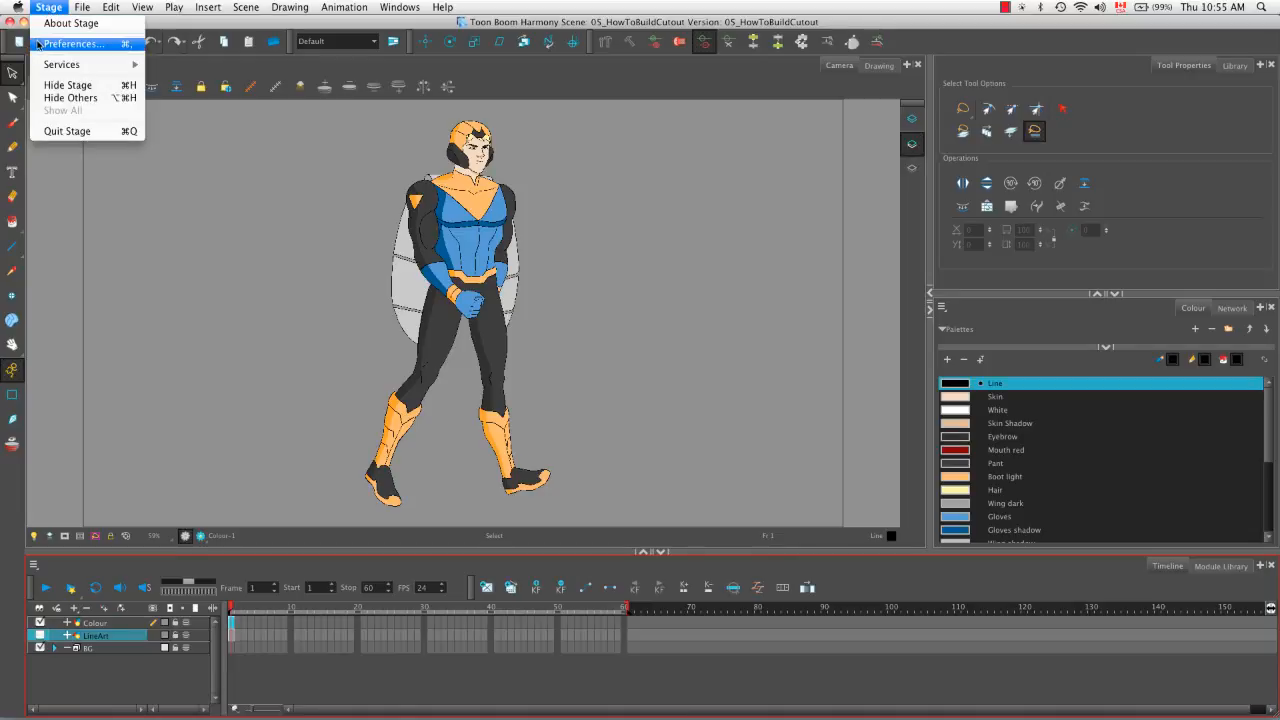
left_click(40, 44)
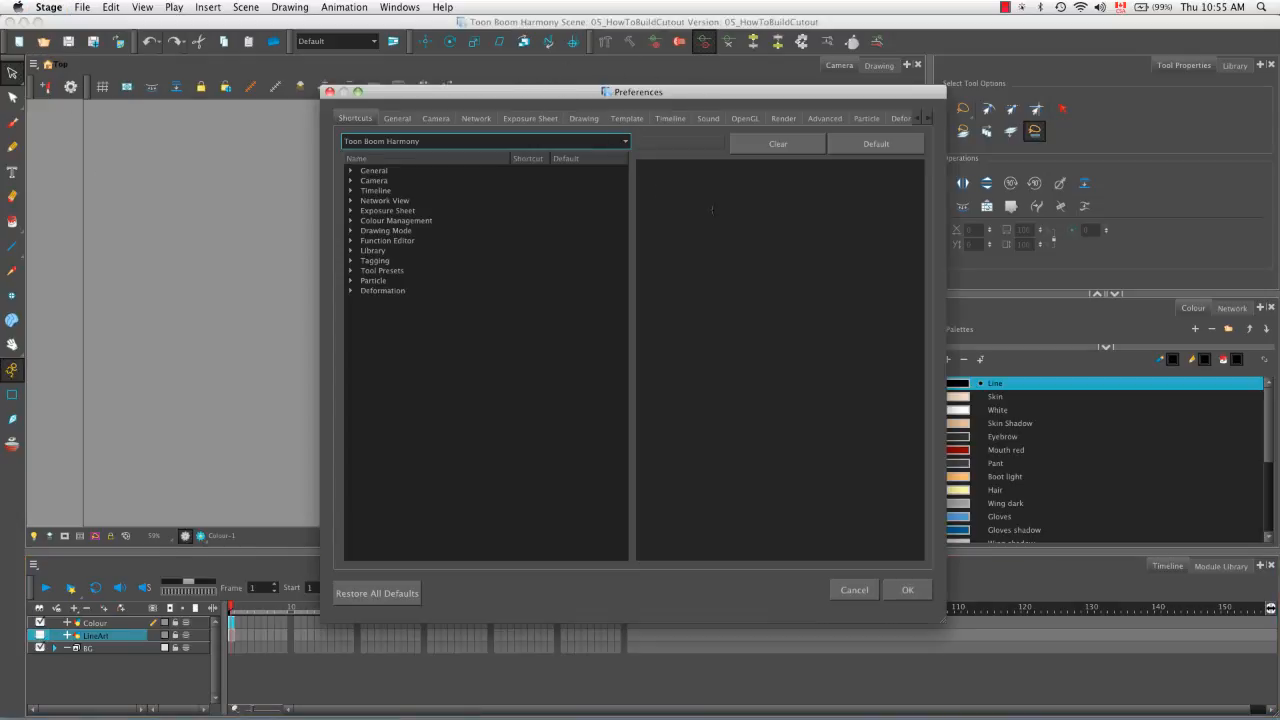
left_click(822, 121)
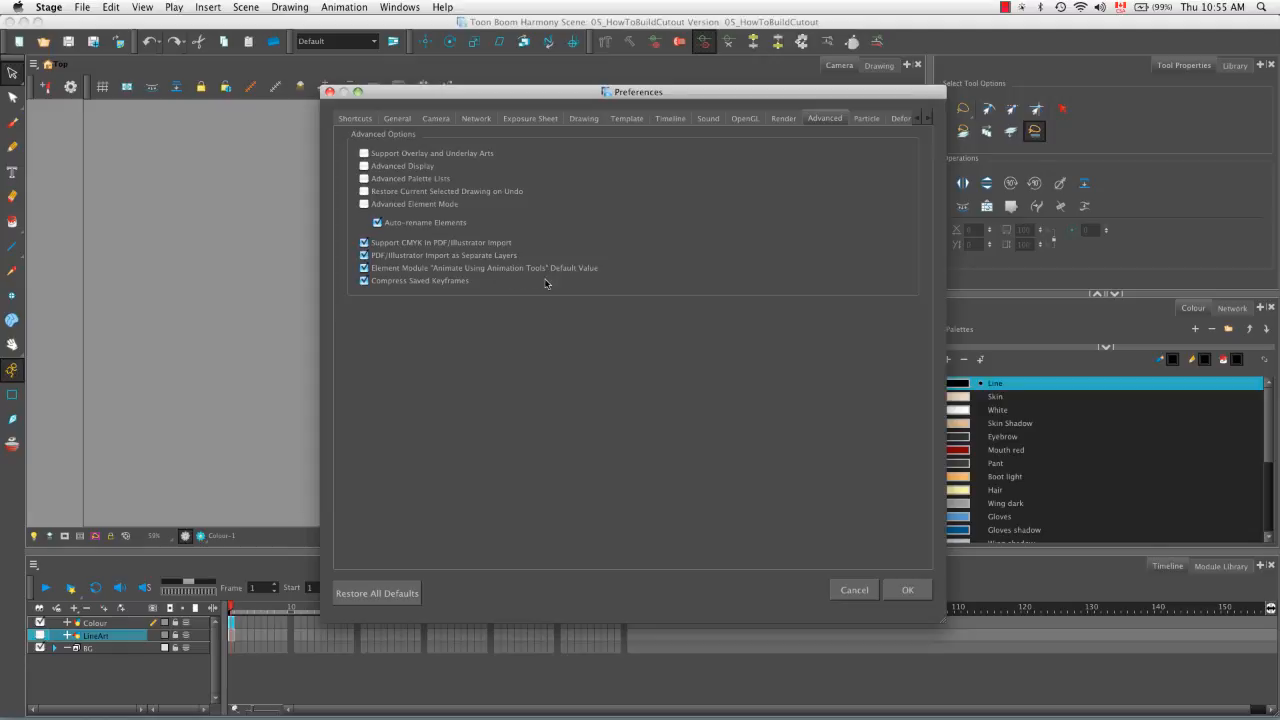
left_click(365, 267)
left_click(908, 589)
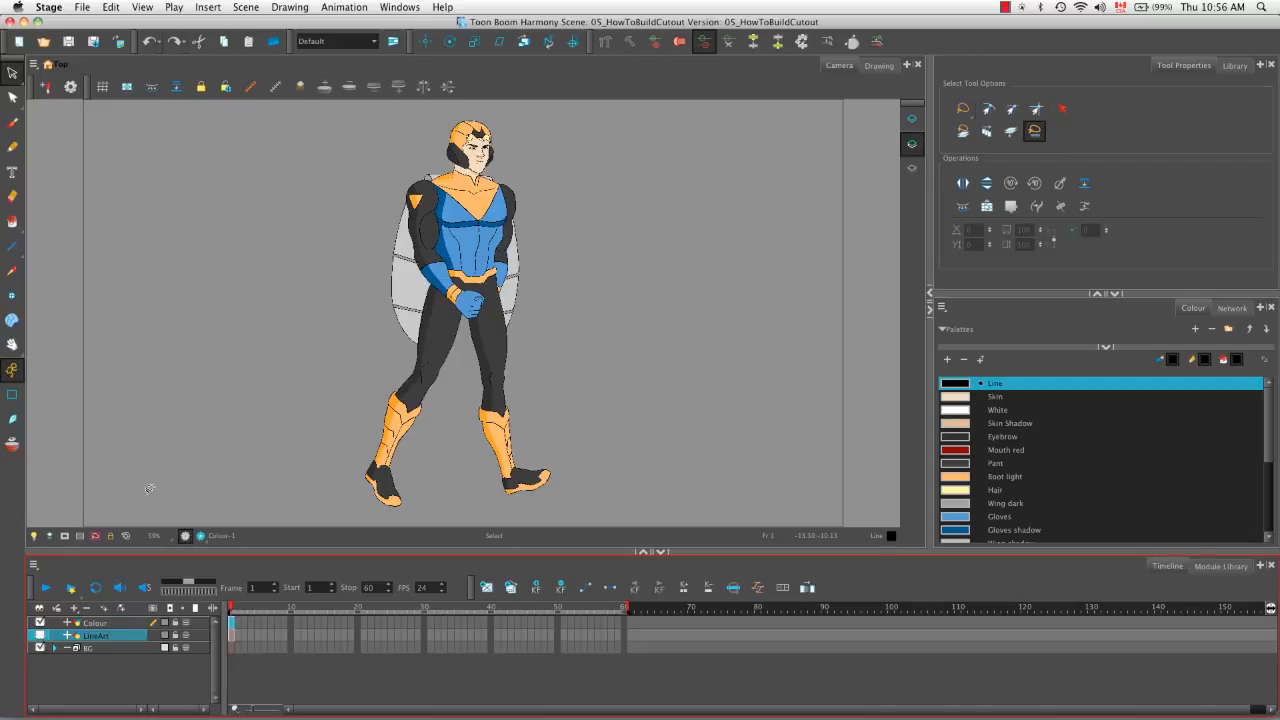
Examine the position, rotation, scale and skew parameters of the Colour layer in the timeline
left_click(68, 622)
scroll(214, 643, "down", 1)
scroll(214, 645, "down", 1)
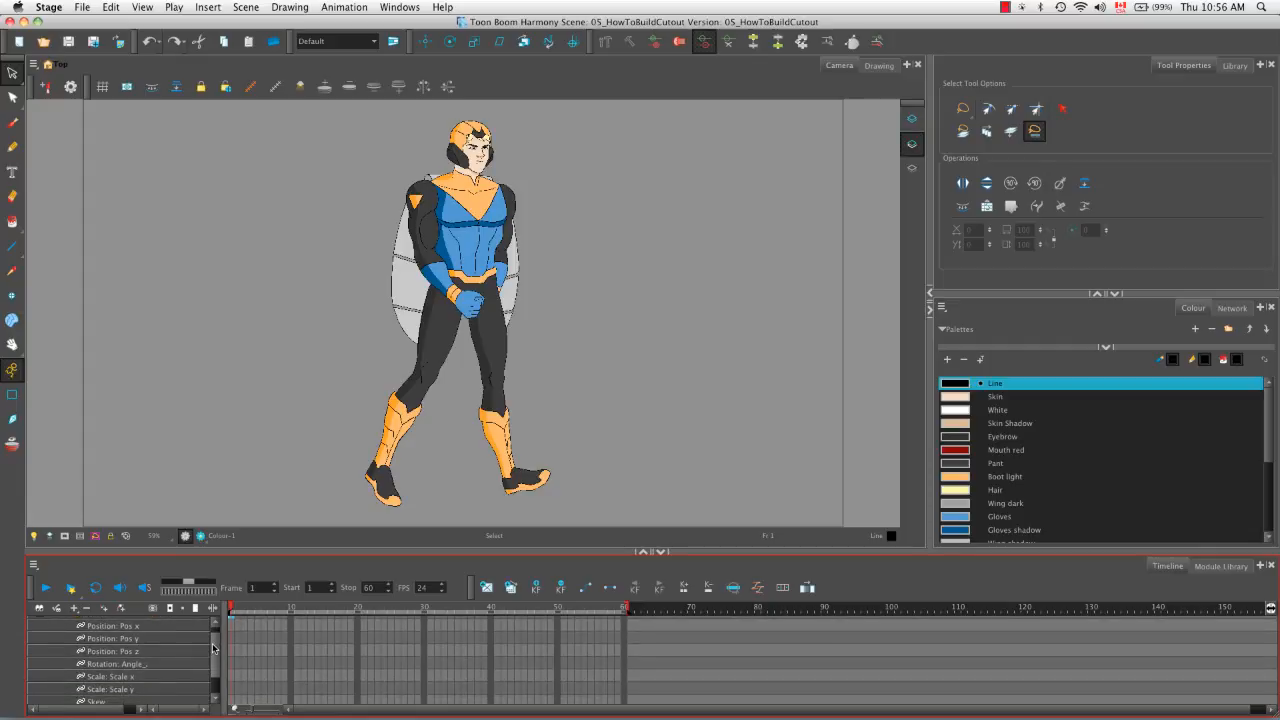
scroll(212, 648, "down", 1)
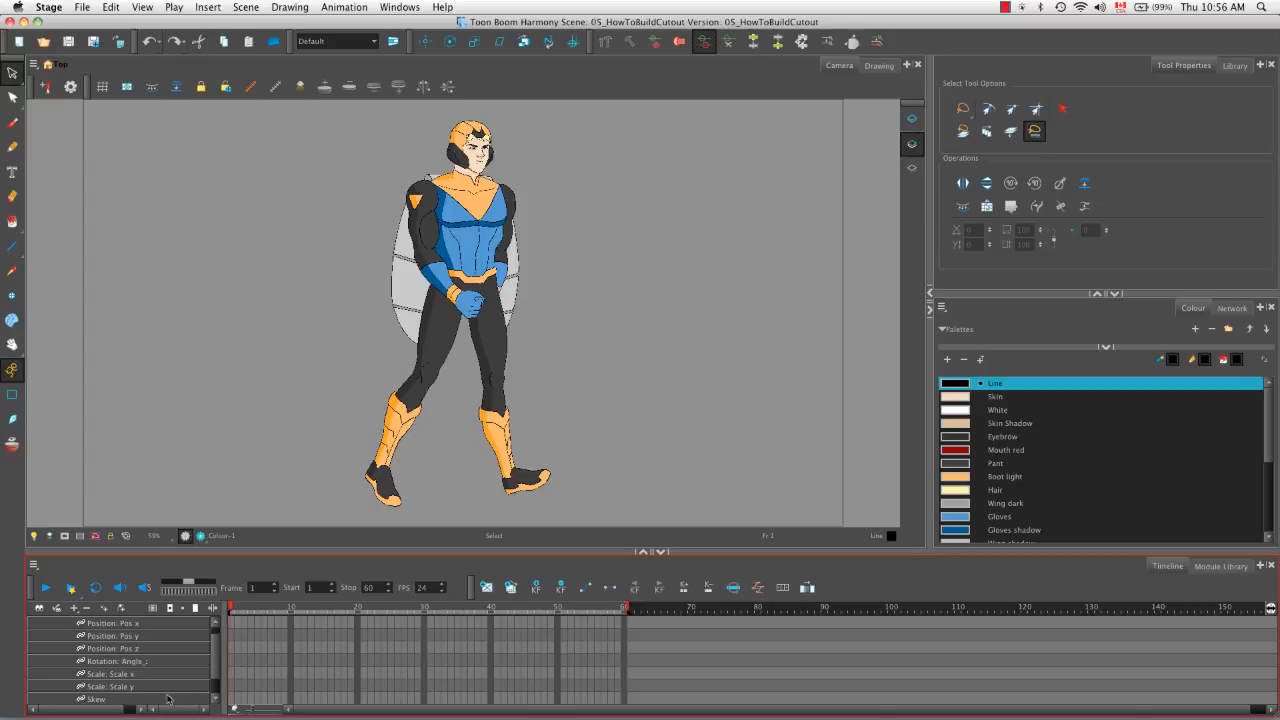
mouse_move(213, 665)
left_mouse_down()
mouse_move(214, 677)
mouse_move(215, 647)
left_mouse_up()
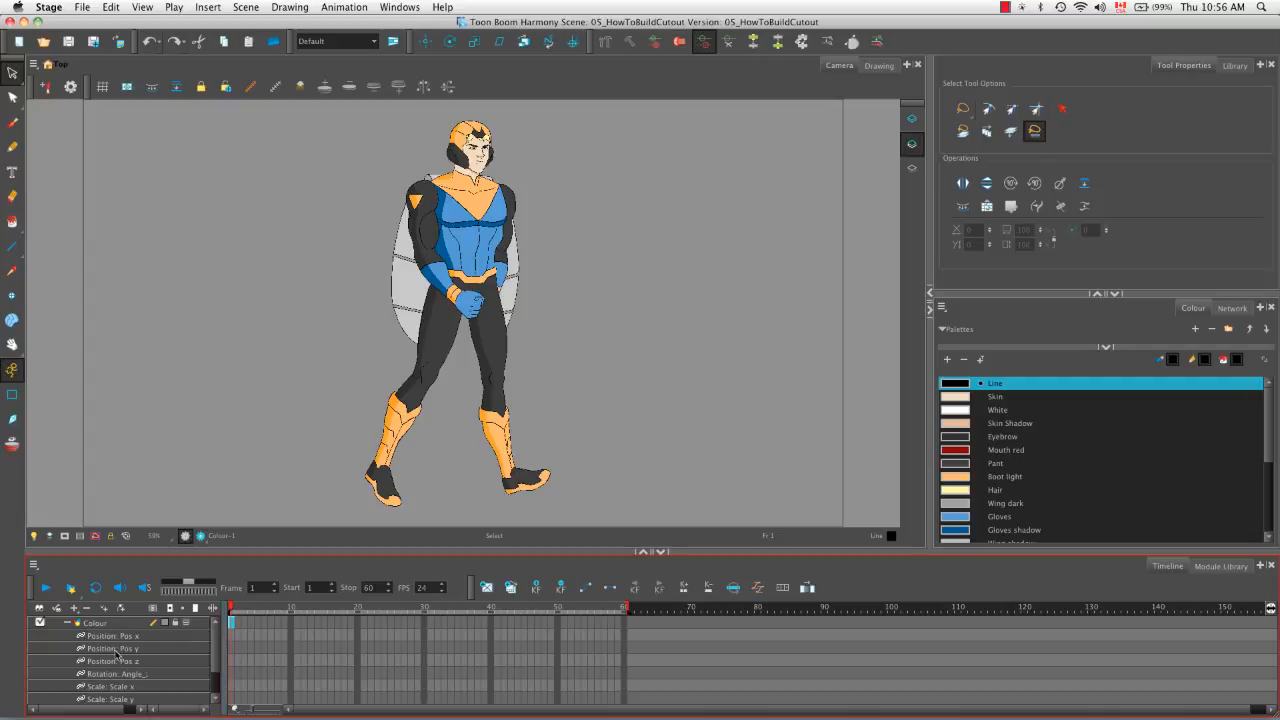
left_click(67, 623)
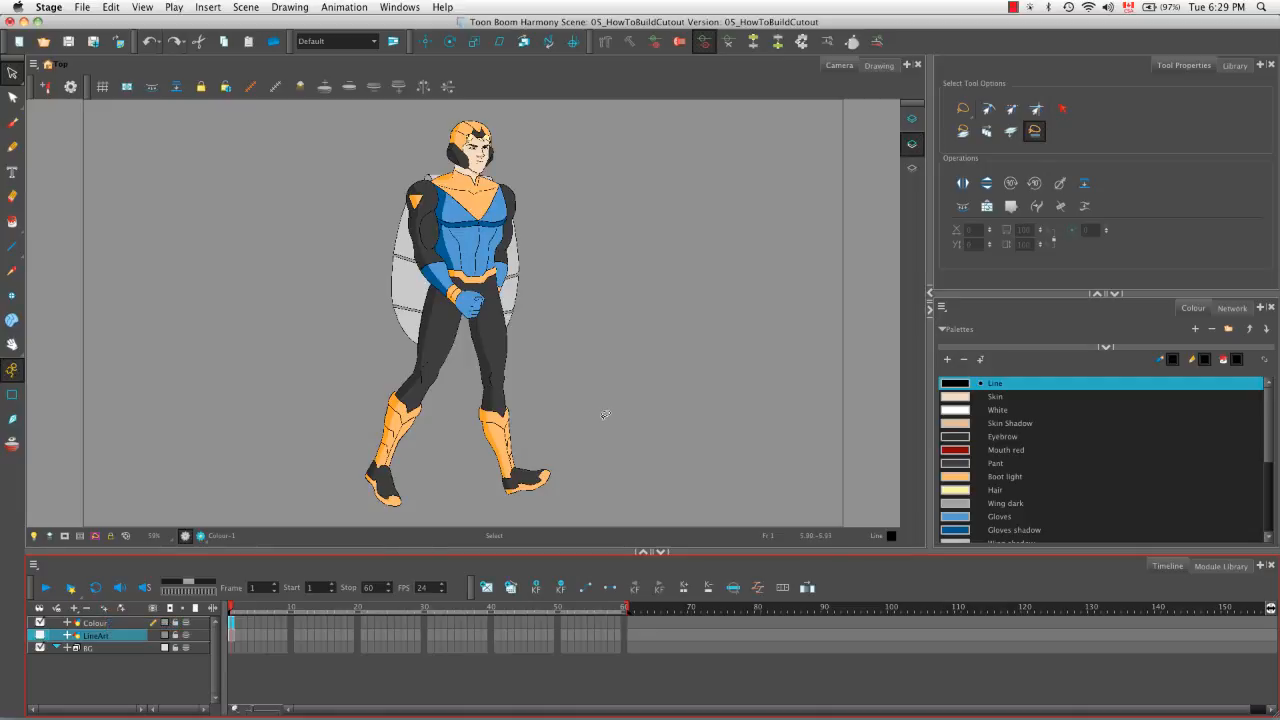
Add a drawing layer named hero_Arm_R with vector line art and colour art
key("super+r")
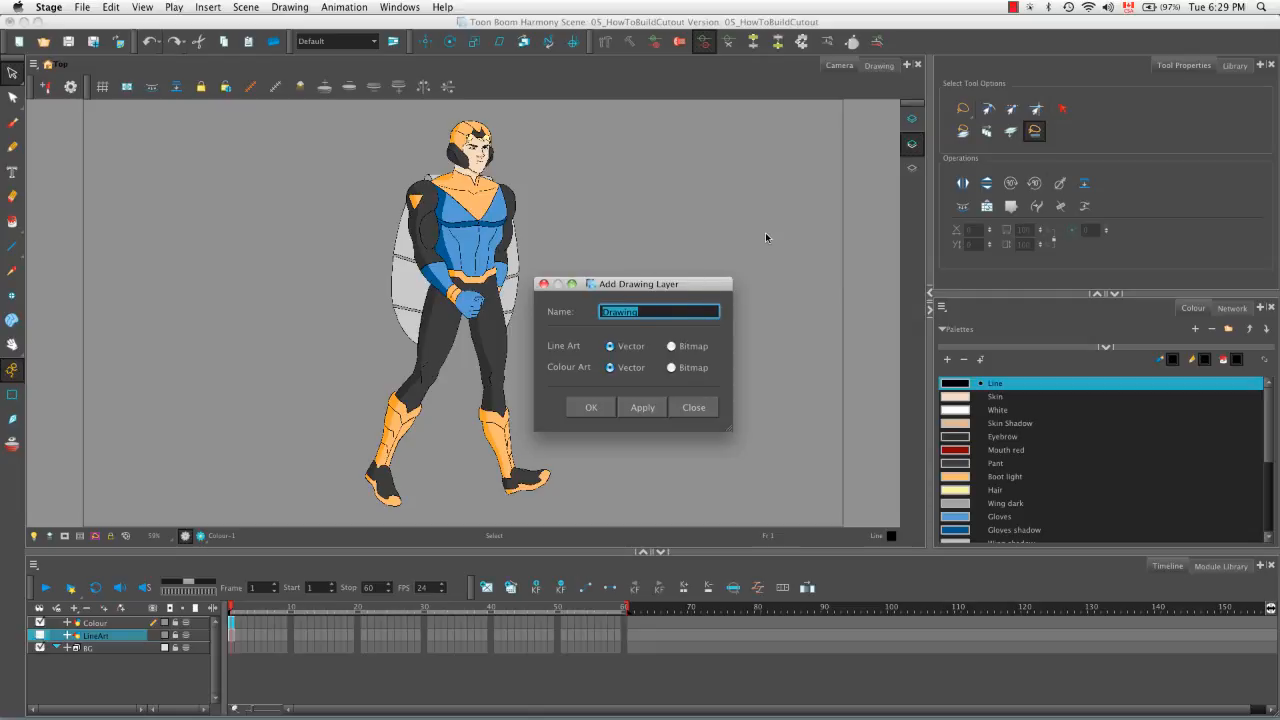
key("BackSpace")
type("hero")
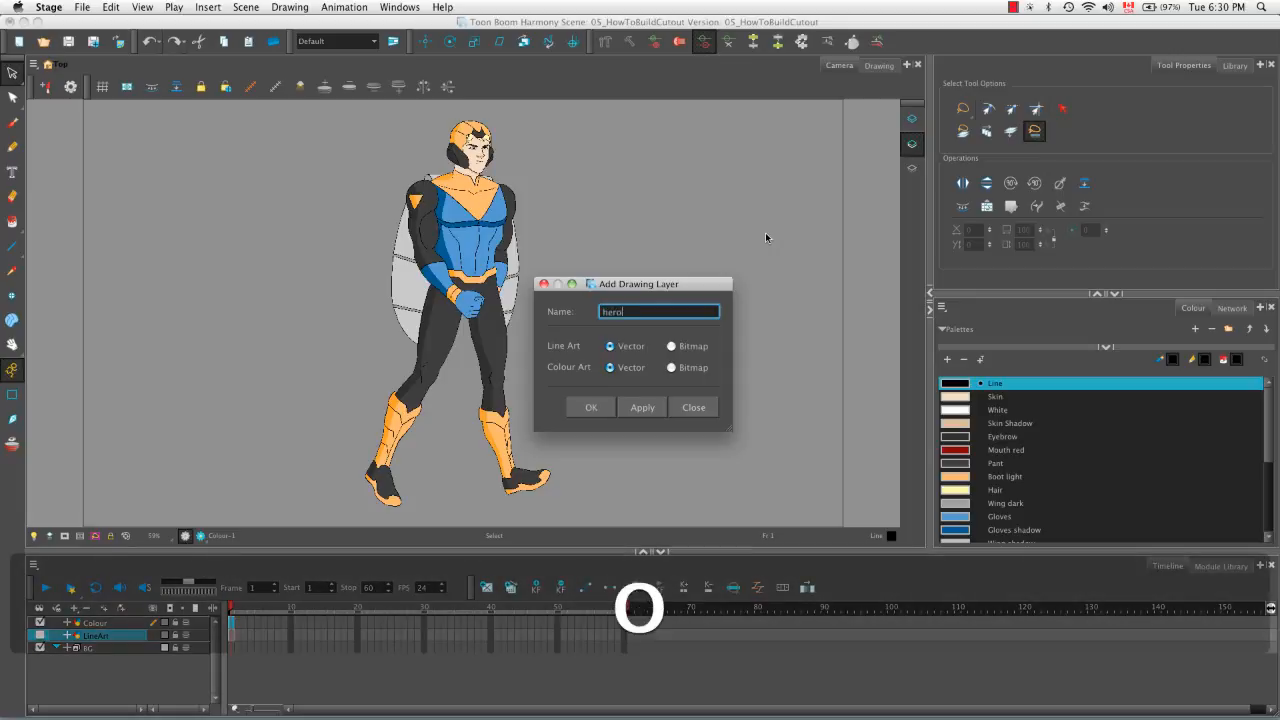
type("_")
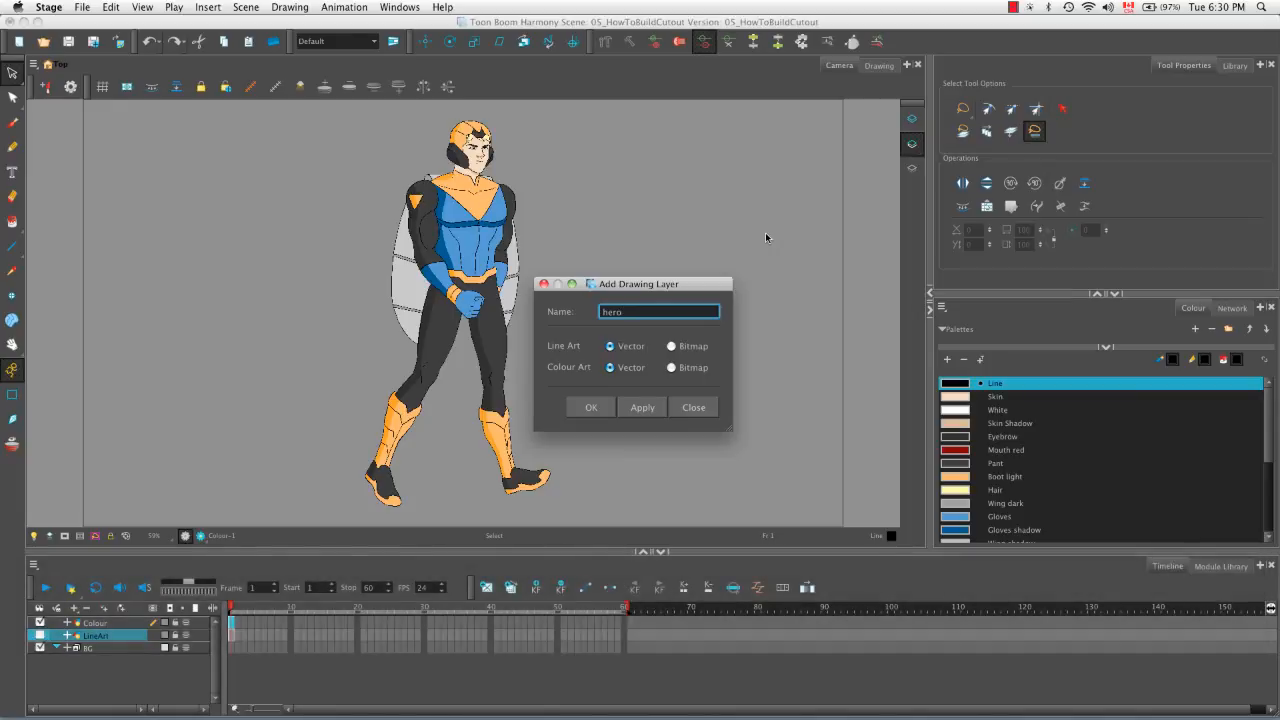
type("A")
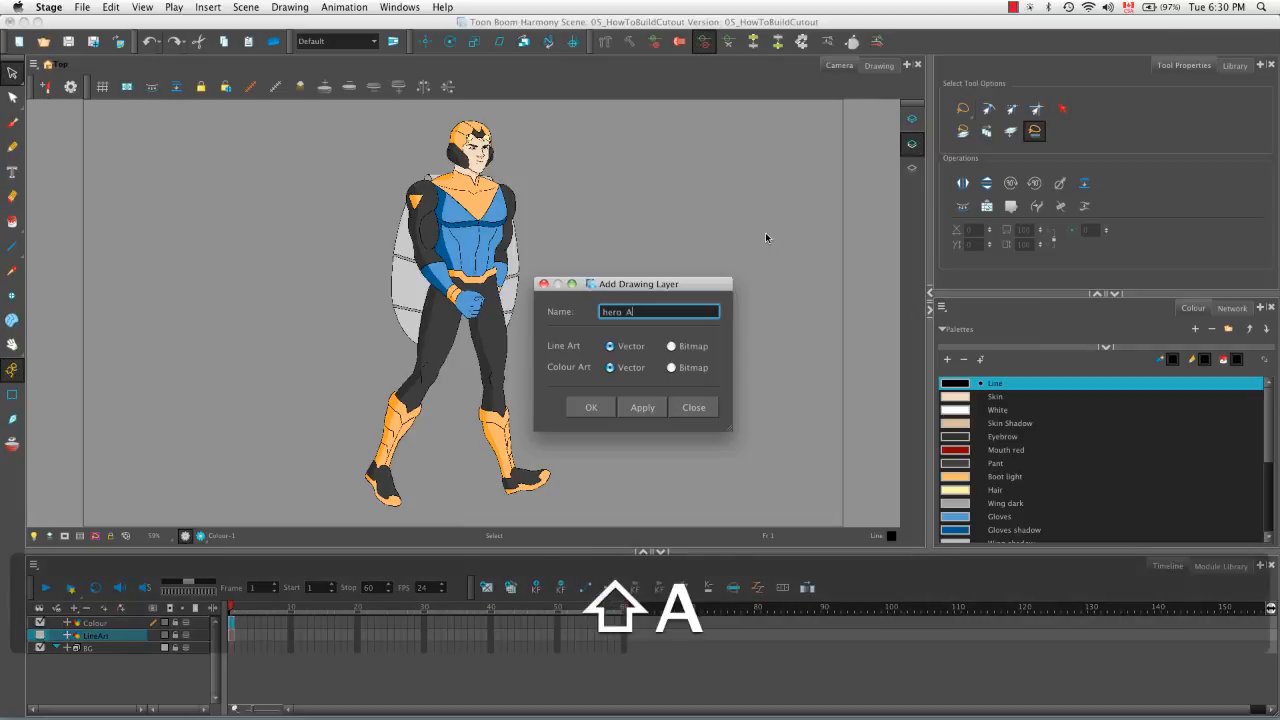
type("rm_")
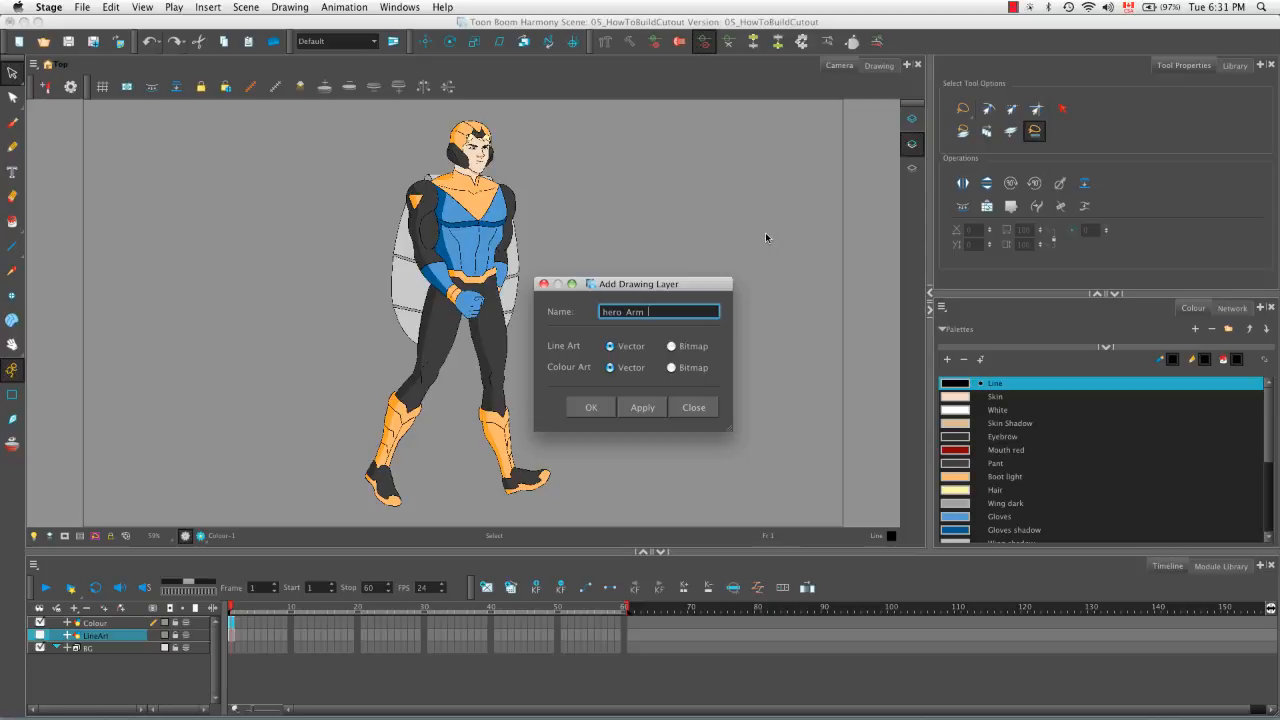
type("R")
left_click(638, 408)
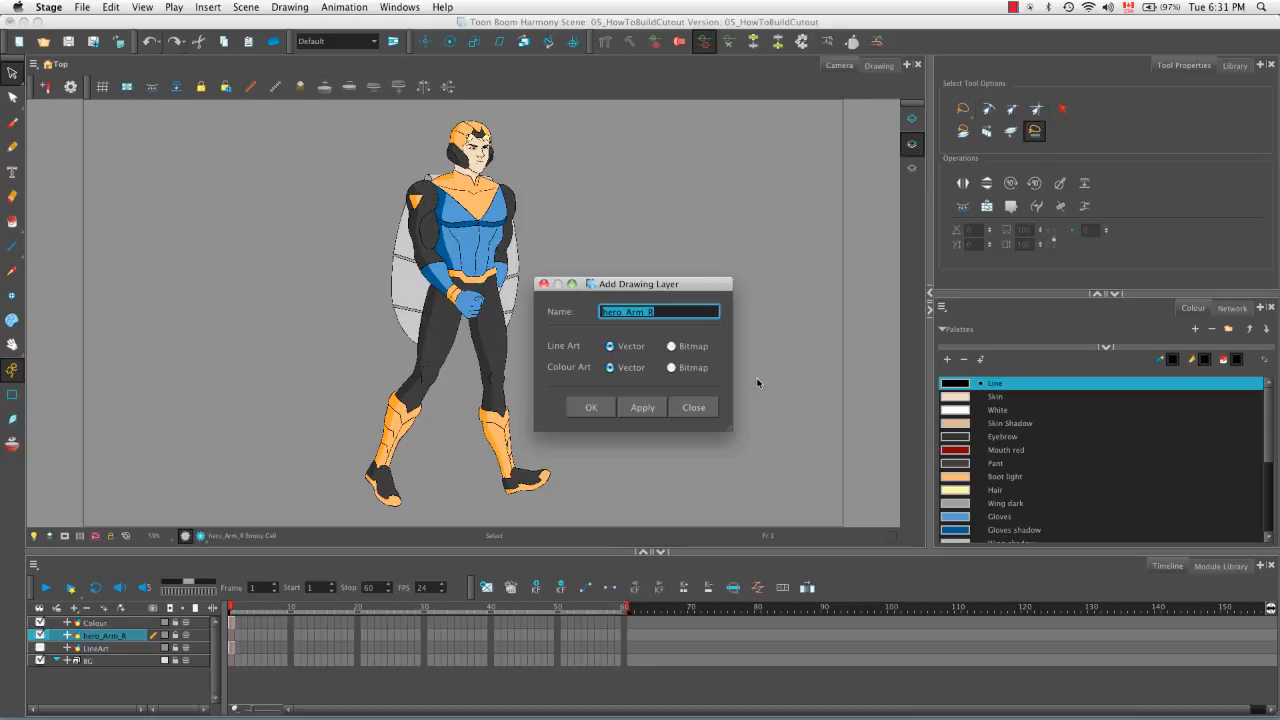
Add another vector drawing layer named hero_Arm_L
key("Right")
key("BackSpace")
type("L")
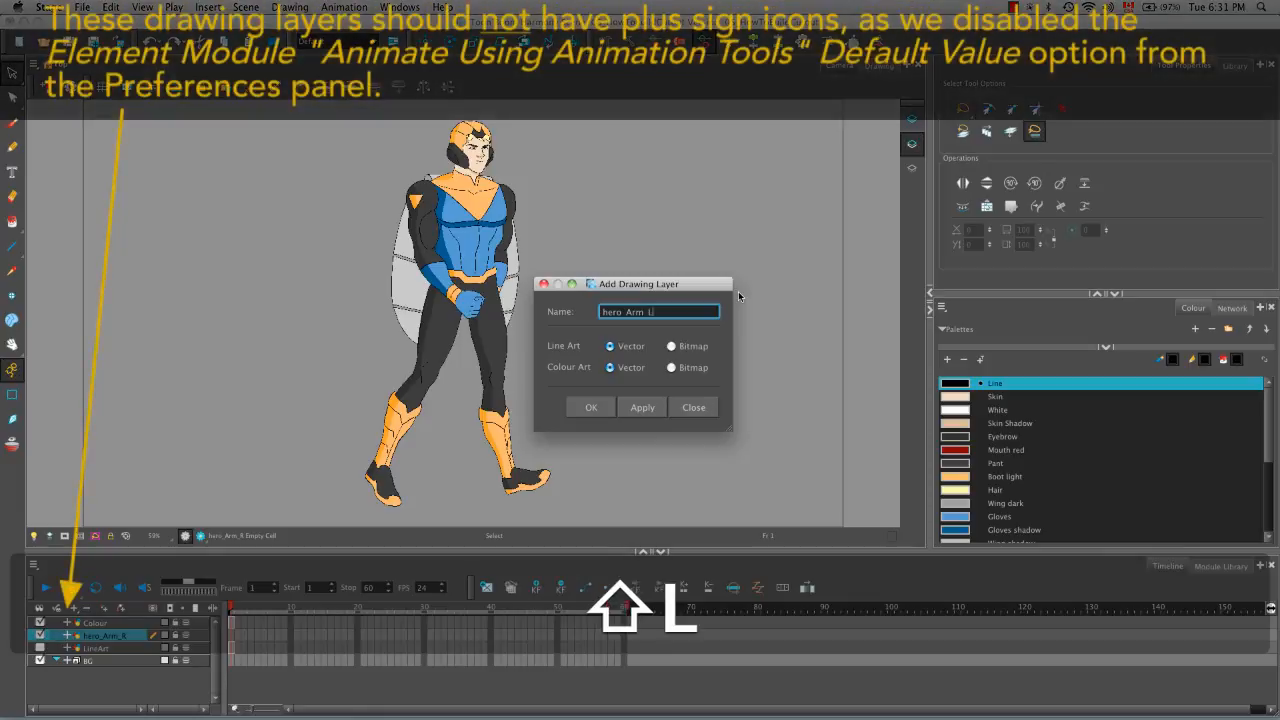
left_click(642, 407)
Add a vector drawing layer named hero_Head
key("Right")
key("BackSpace")
key("BackSpace")
key("BackSpace")
key("BackSpace")
key("BackSpace")
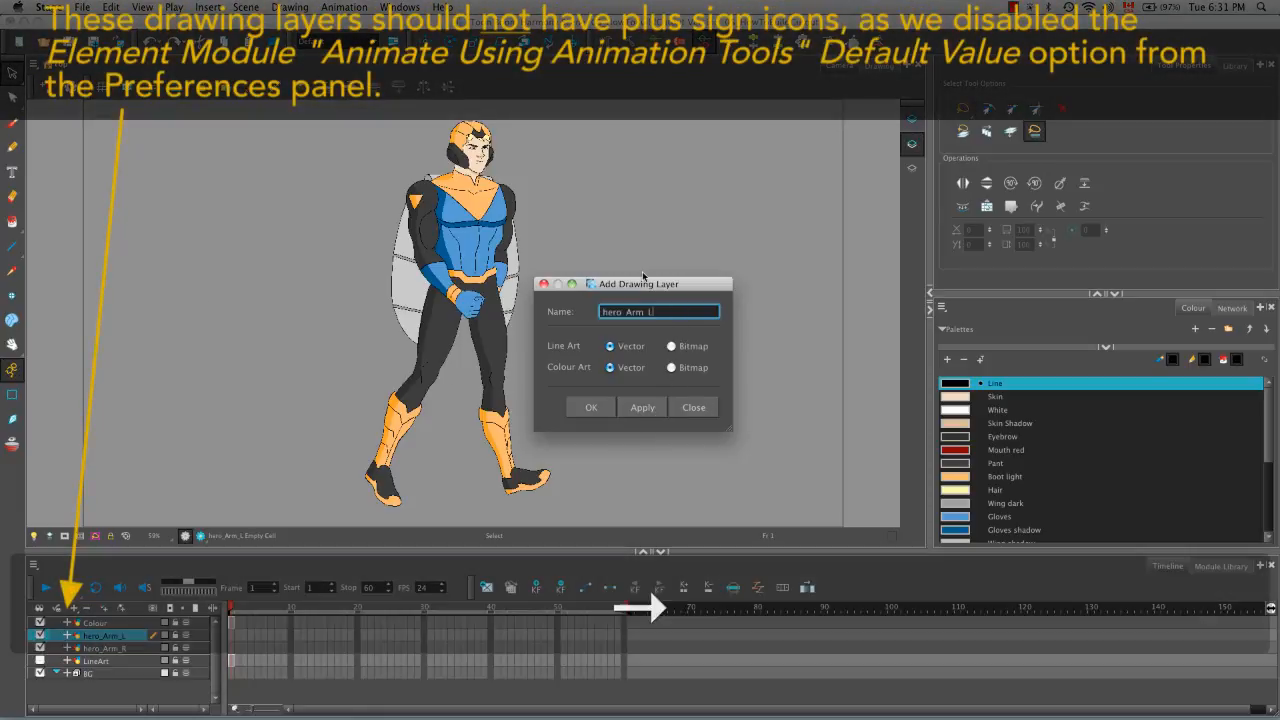
type("Head")
key("Return")
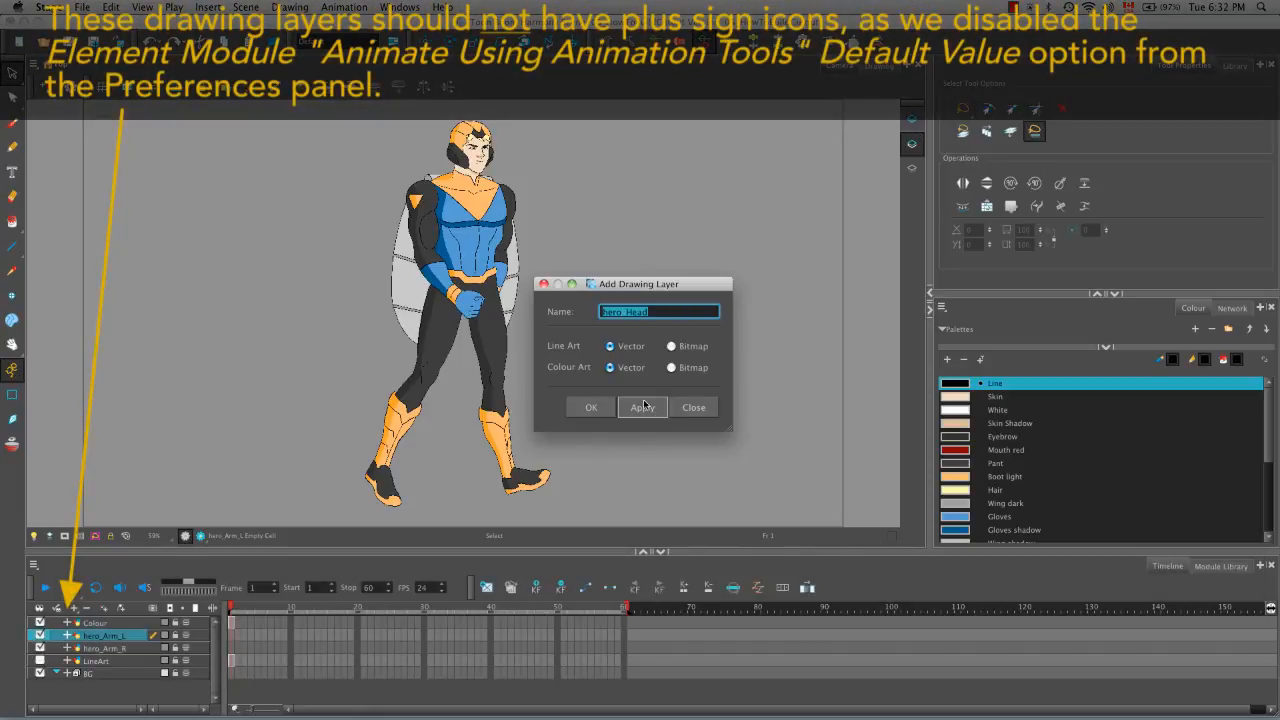
Add a vector drawing layer named hero_Torso
key("Right")
key("BackSpace")
key("BackSpace")
key("BackSpace")
key("BackSpace")
type("Torso")
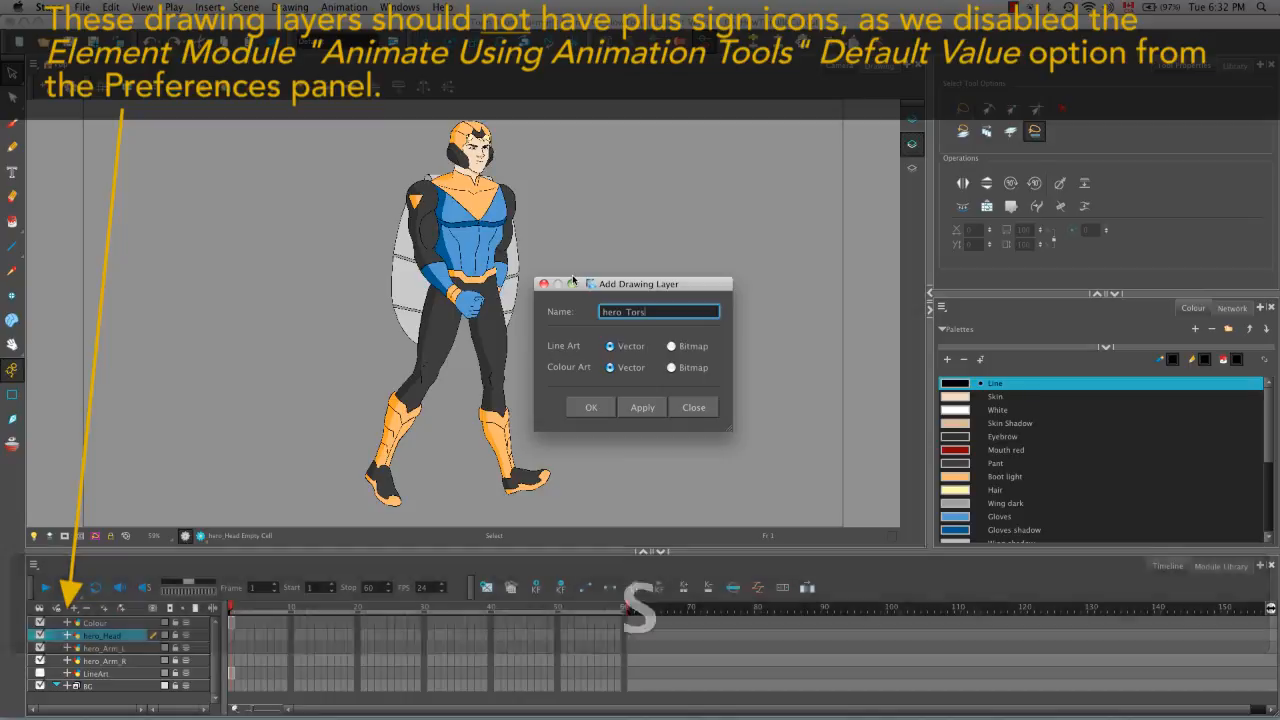
left_click(642, 408)
Add a vector drawing layer named hero_Hips
key("Right")
key("BackSpace")
key("BackSpace")
key("BackSpace")
key("BackSpace")
key("BackSpace")
type("Hips")
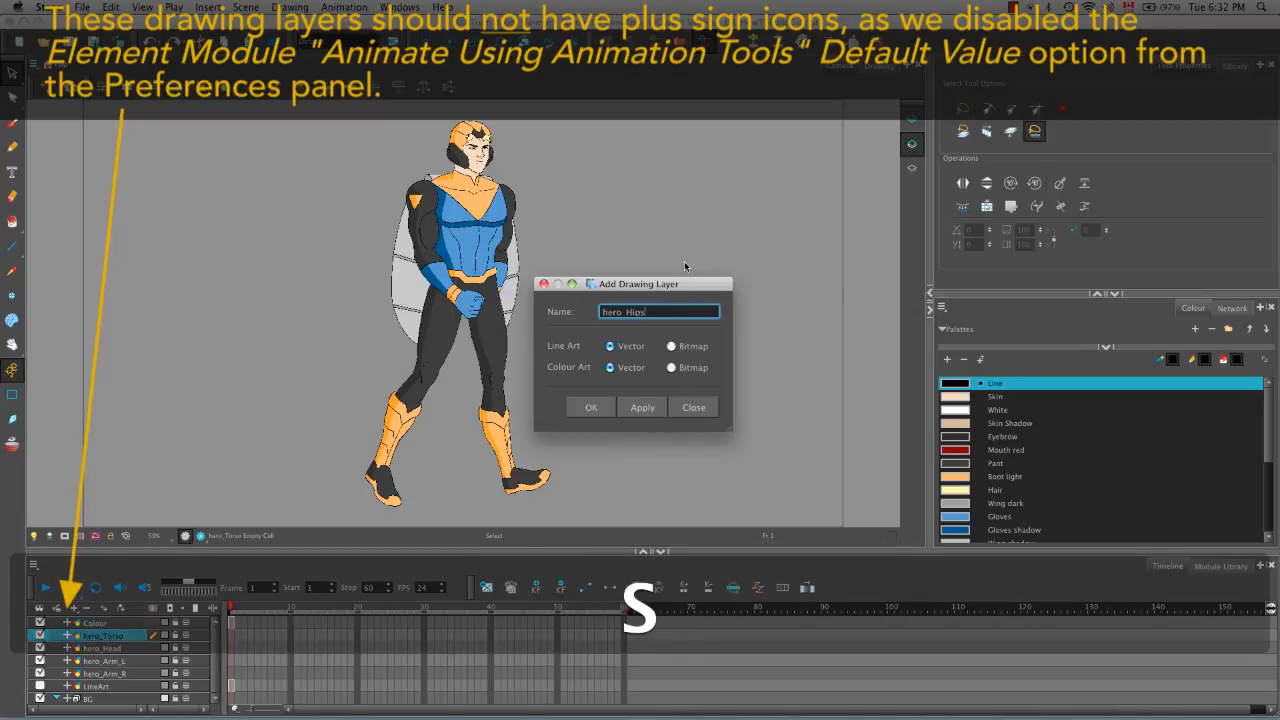
left_click(642, 408)
Add a vector drawing layer named hero_Leg_R
key("Right")
key("BackSpace")
key("BackSpace")
key("BackSpace")
key("BackSpace")
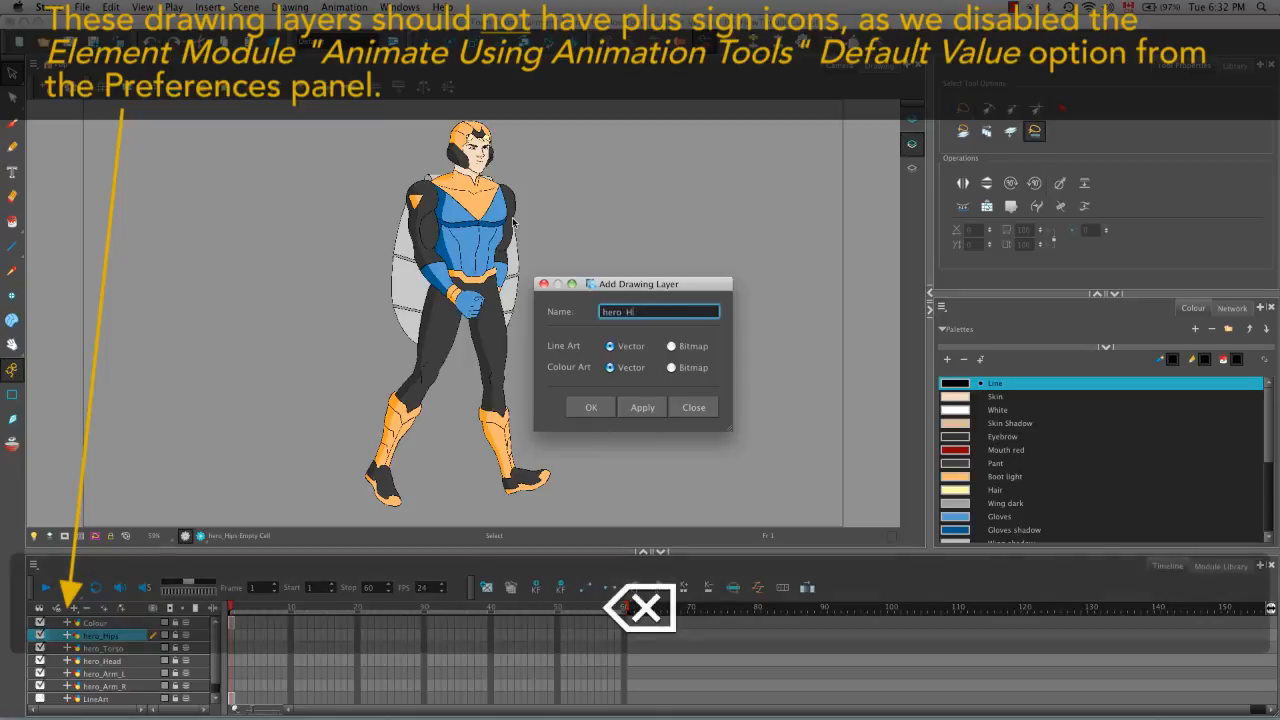
type("Leg_")
type("R")
left_click(642, 407)
Add a vector drawing layer named hero_Leg_L and finish adding this series of layers
key("Right")
key("BackSpace")
type("L")
left_click(642, 407)
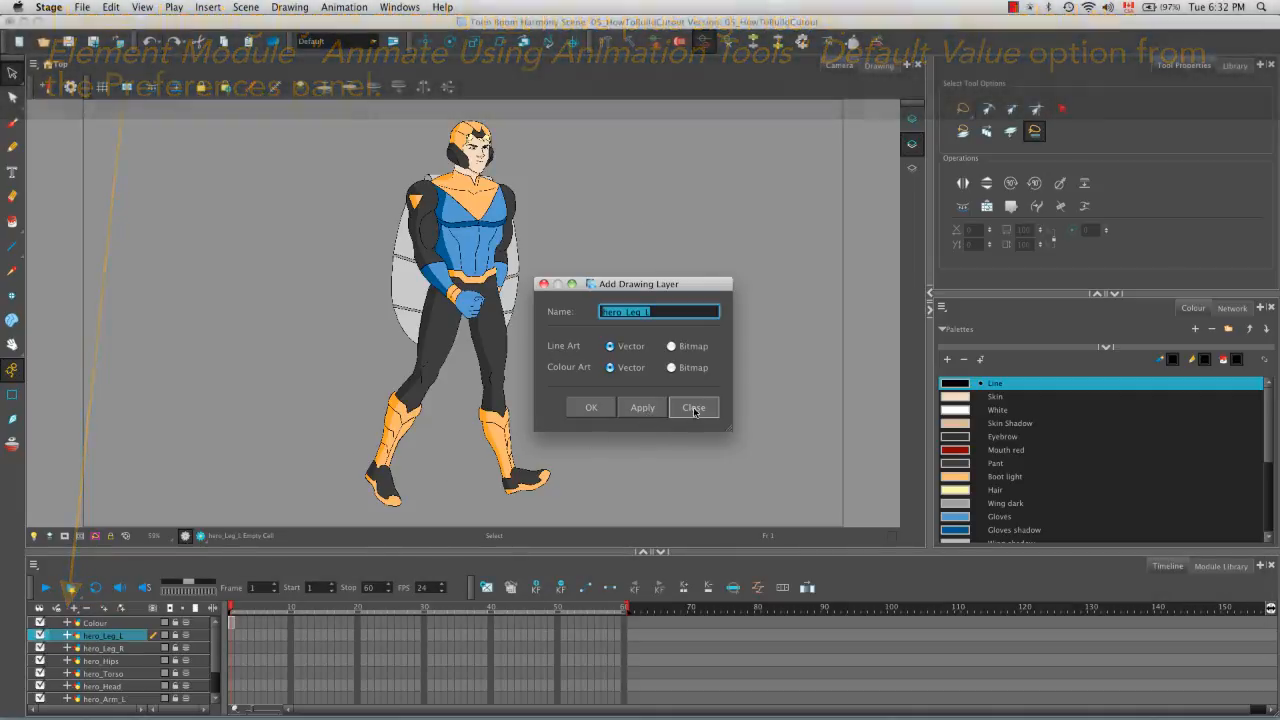
left_click(693, 407)
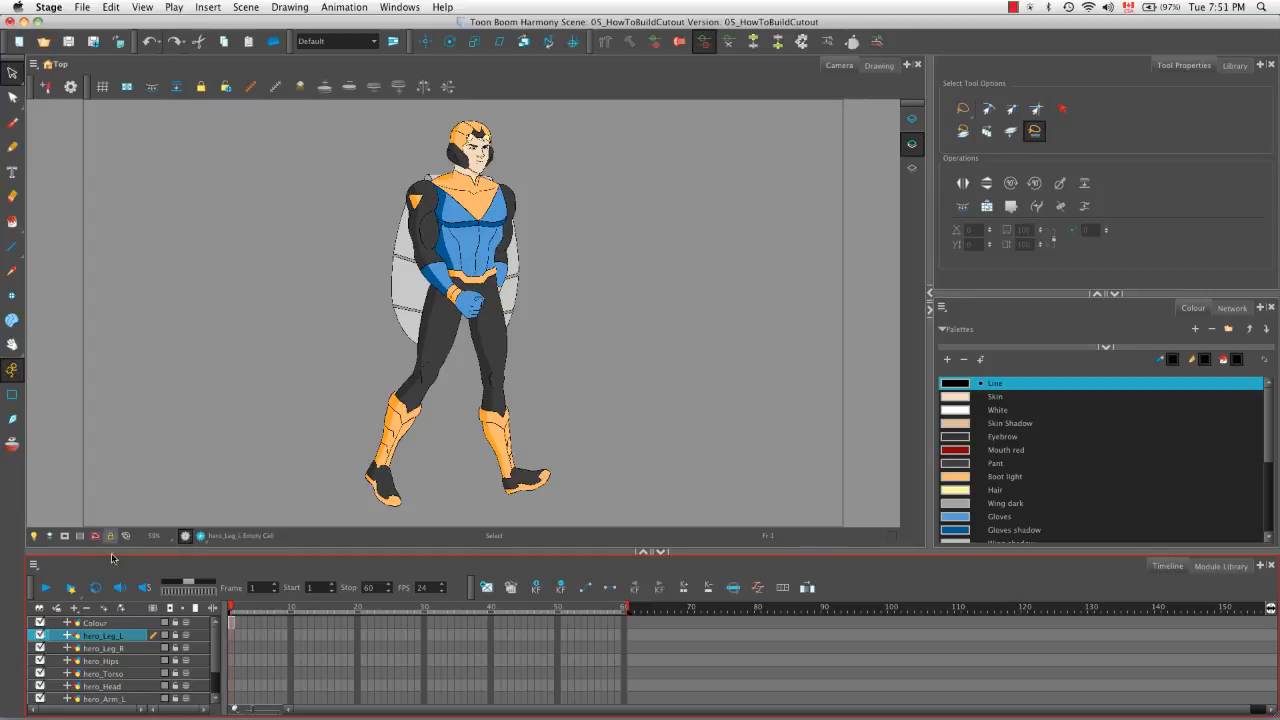
Add a vector drawing layer named hero_Neck above hero_Leg_L
left_click(104, 608)
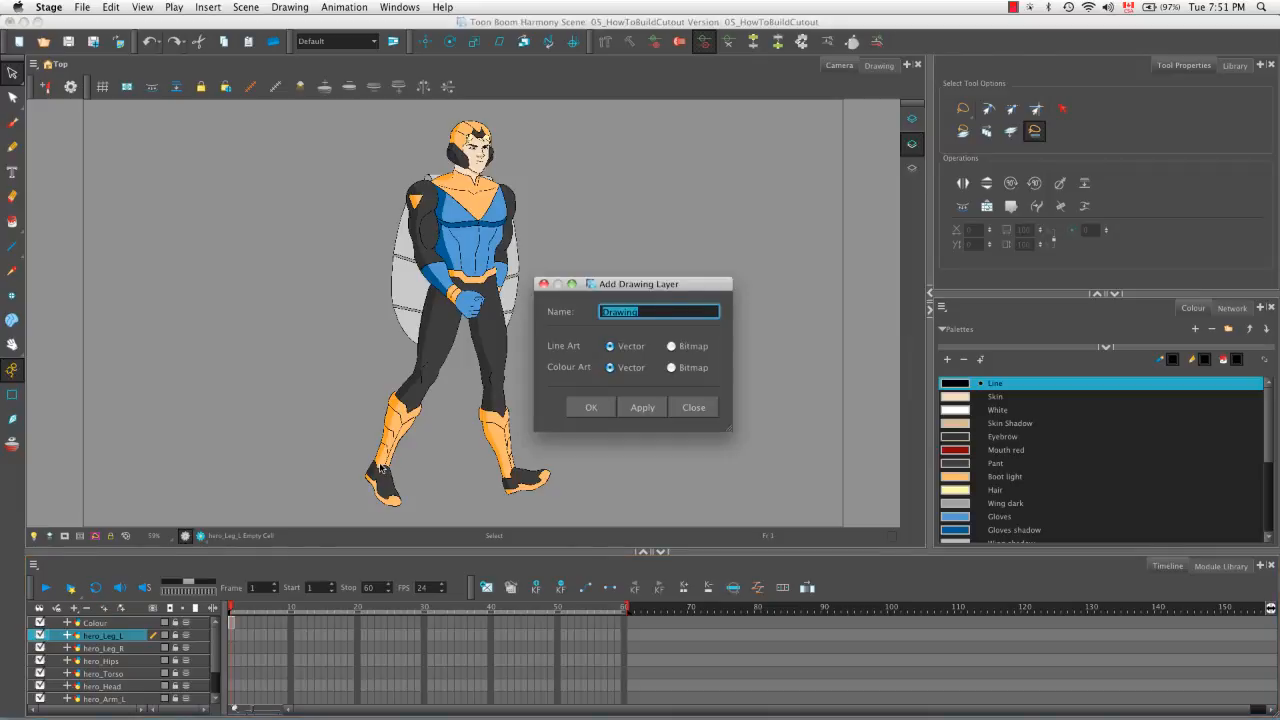
type("hero")
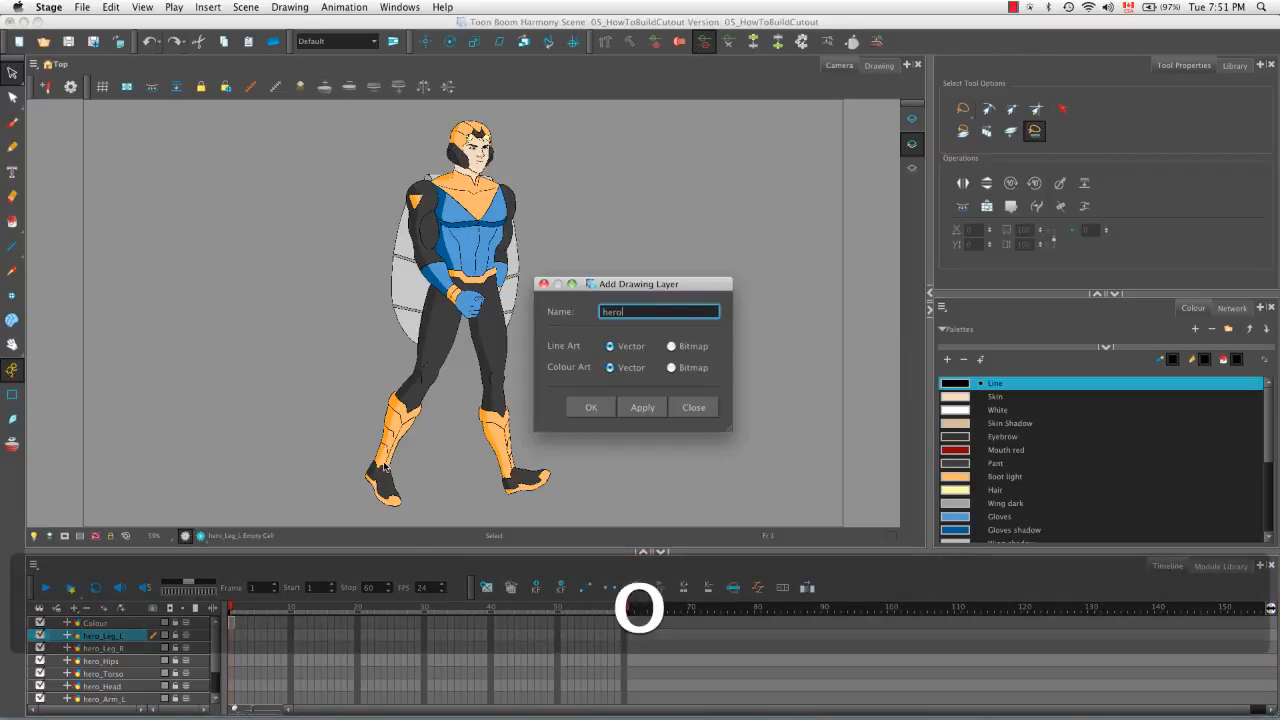
type("_Neck")
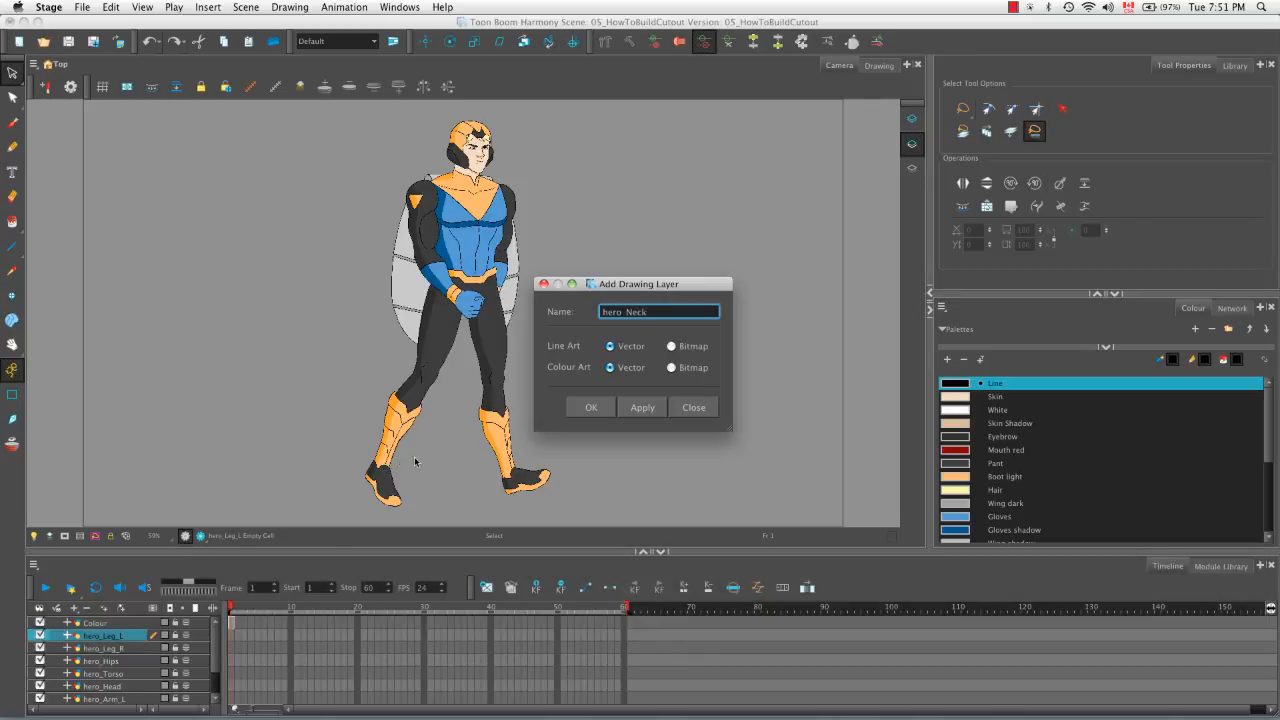
left_click(576, 407)
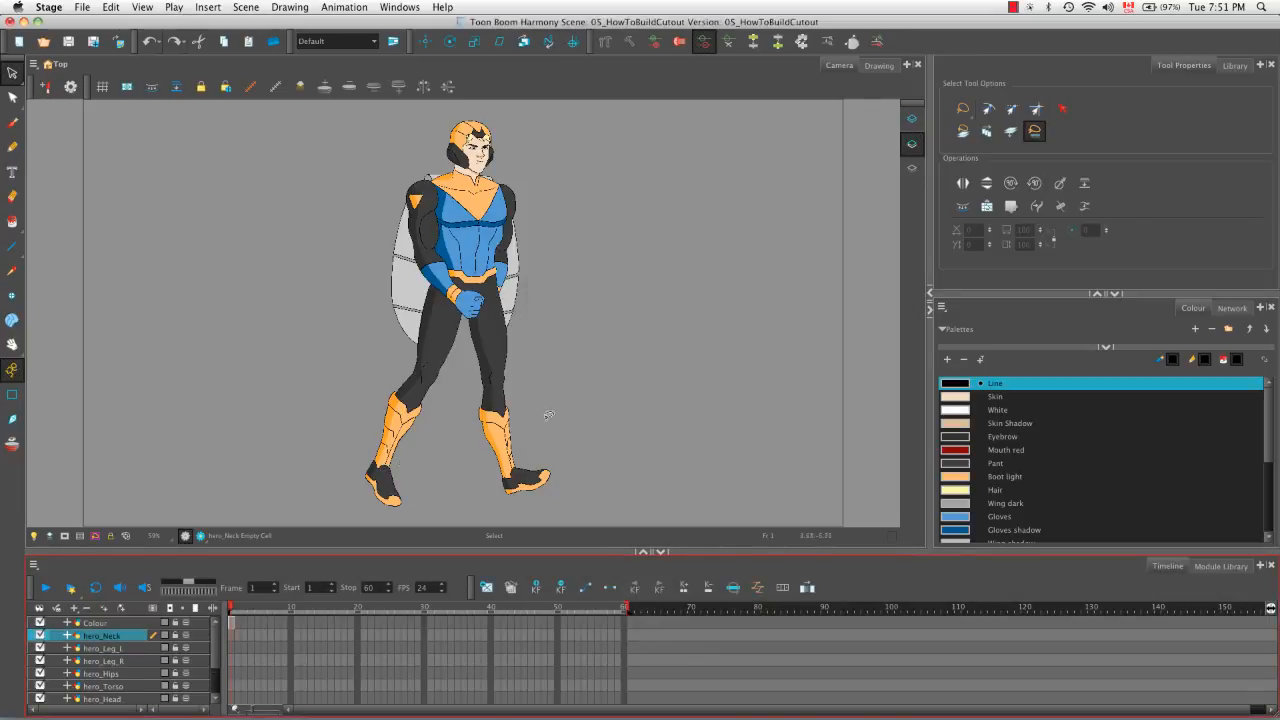
Hide all timeline layers except hero_Neck and LineArt
left_click(40, 608)
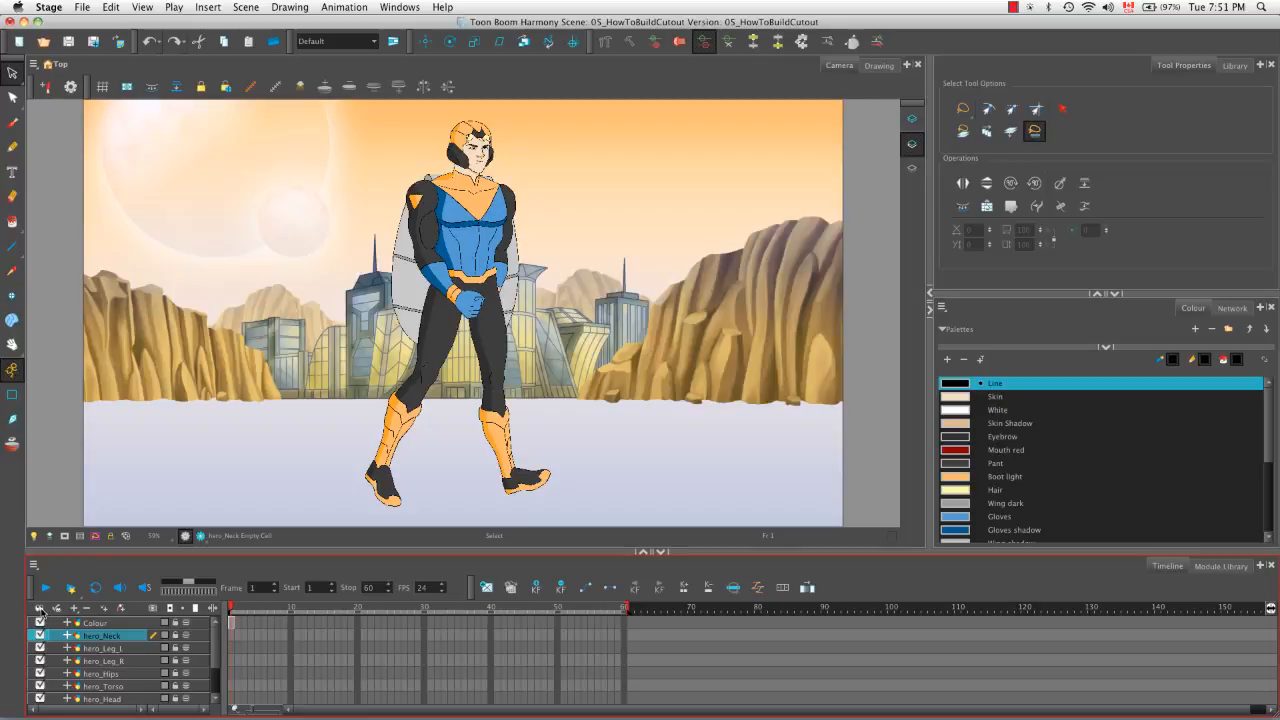
left_click(39, 608)
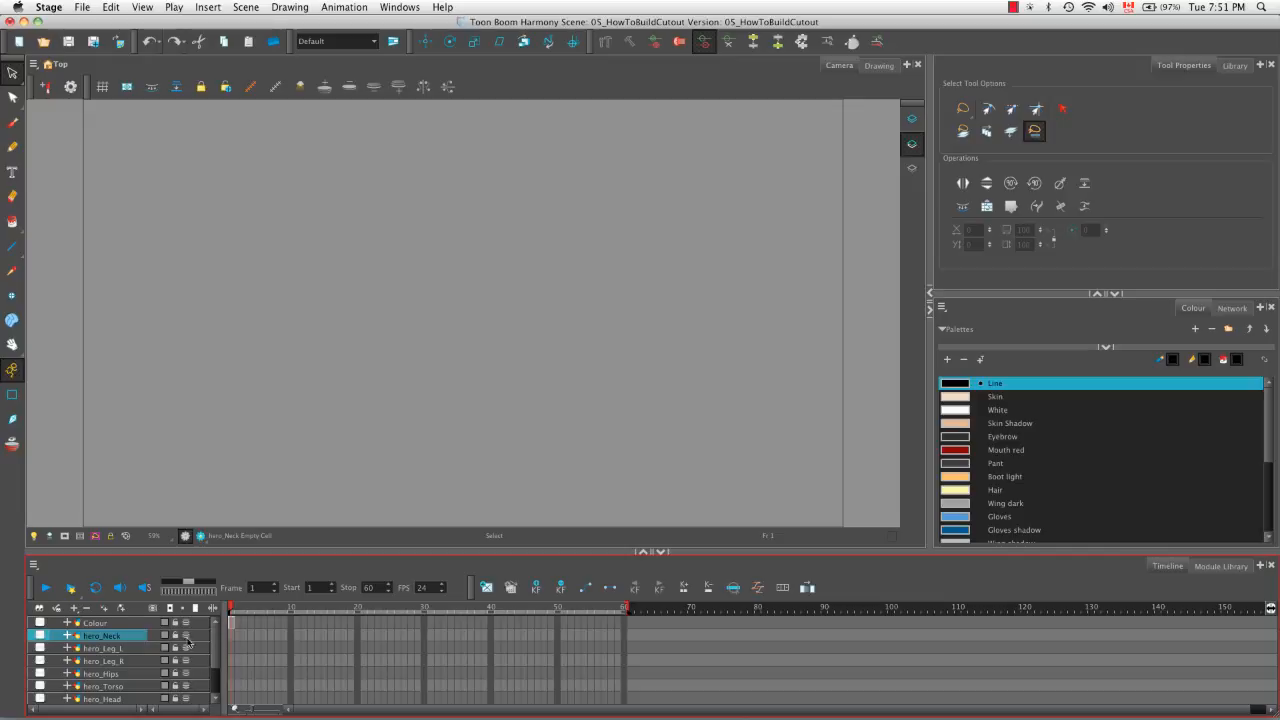
left_click(40, 636)
scroll(215, 657, "down", 4)
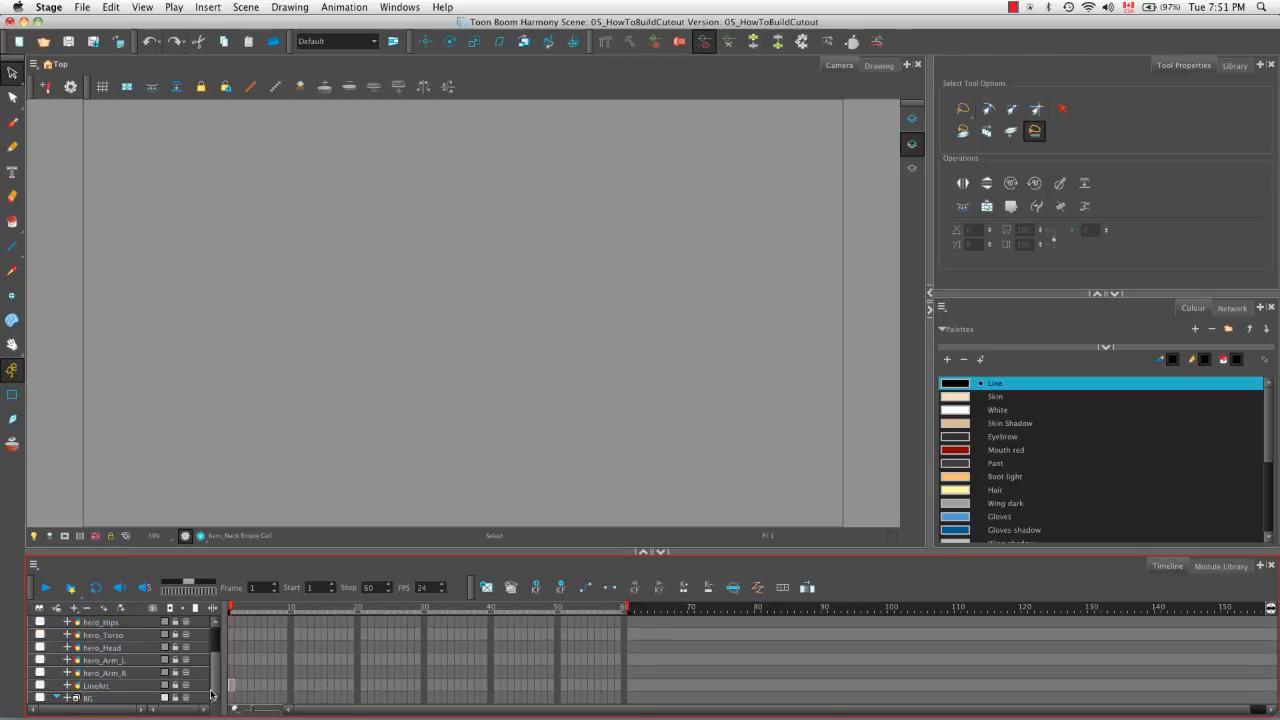
left_click(40, 686)
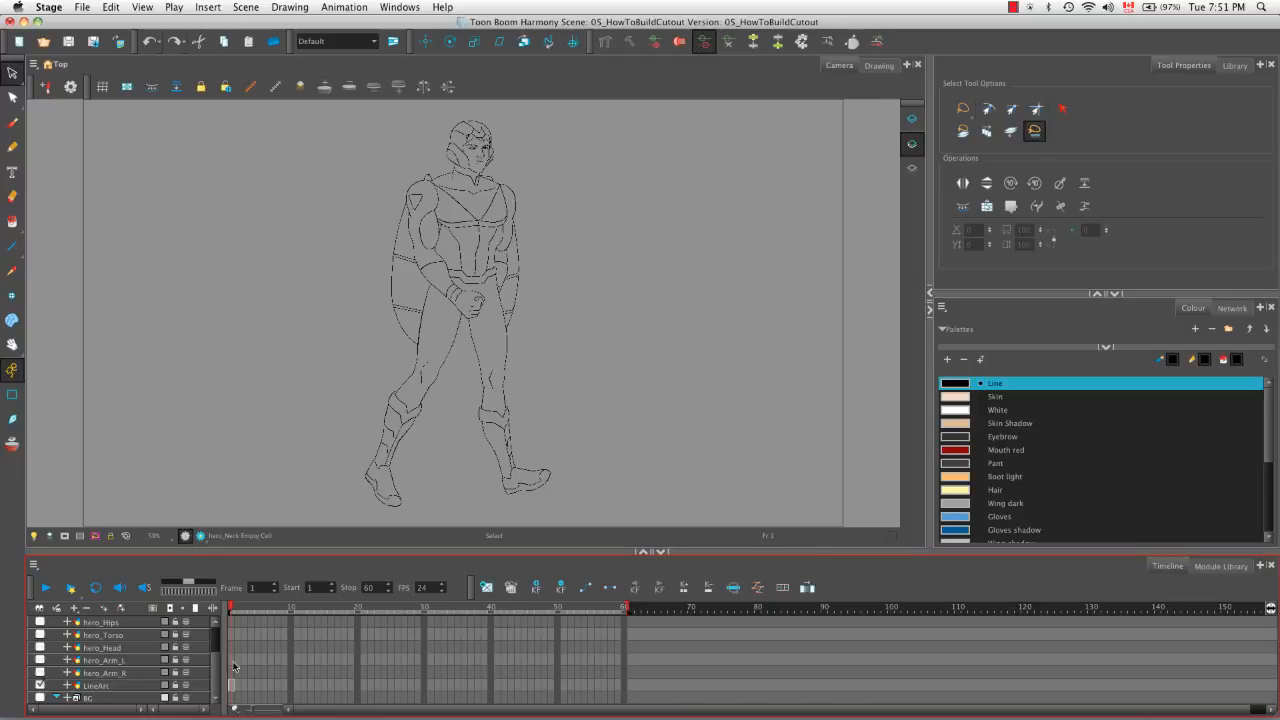
left_click_drag(216, 668, 214, 637)
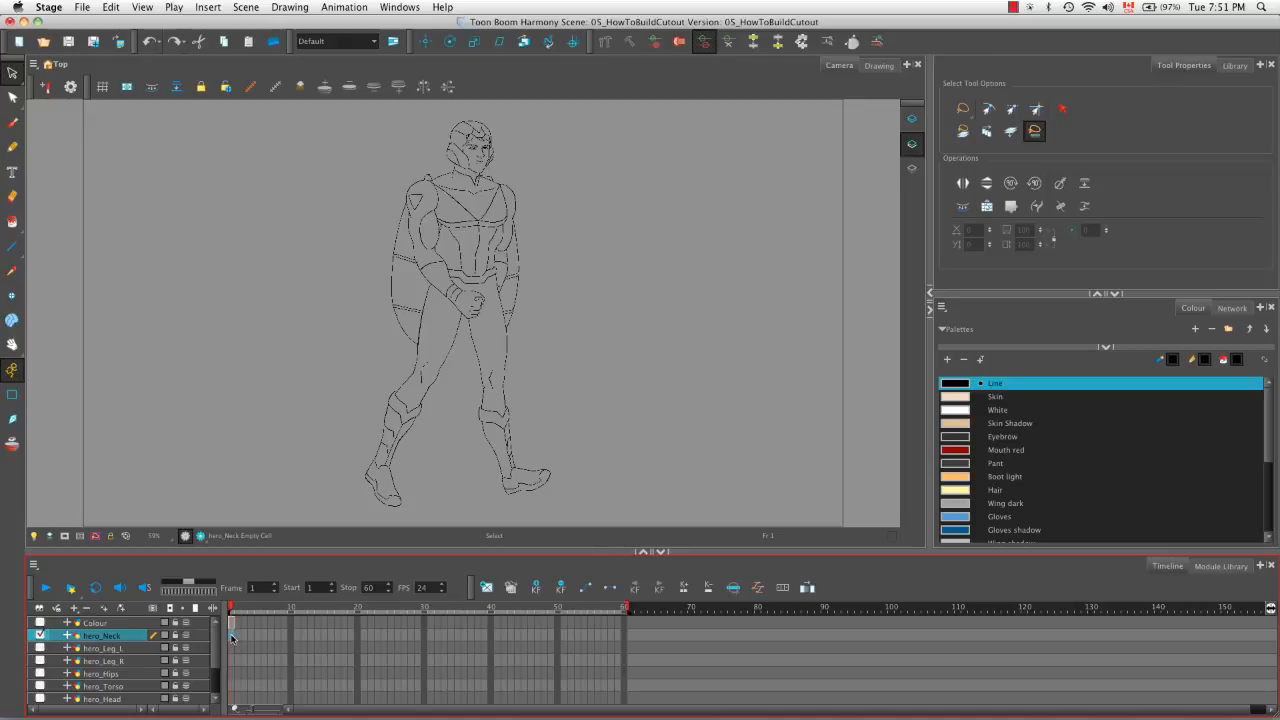
Show the character line art in the Drawing view with the light table and set the Pencil tool's maximum size to 2
left_click(879, 66)
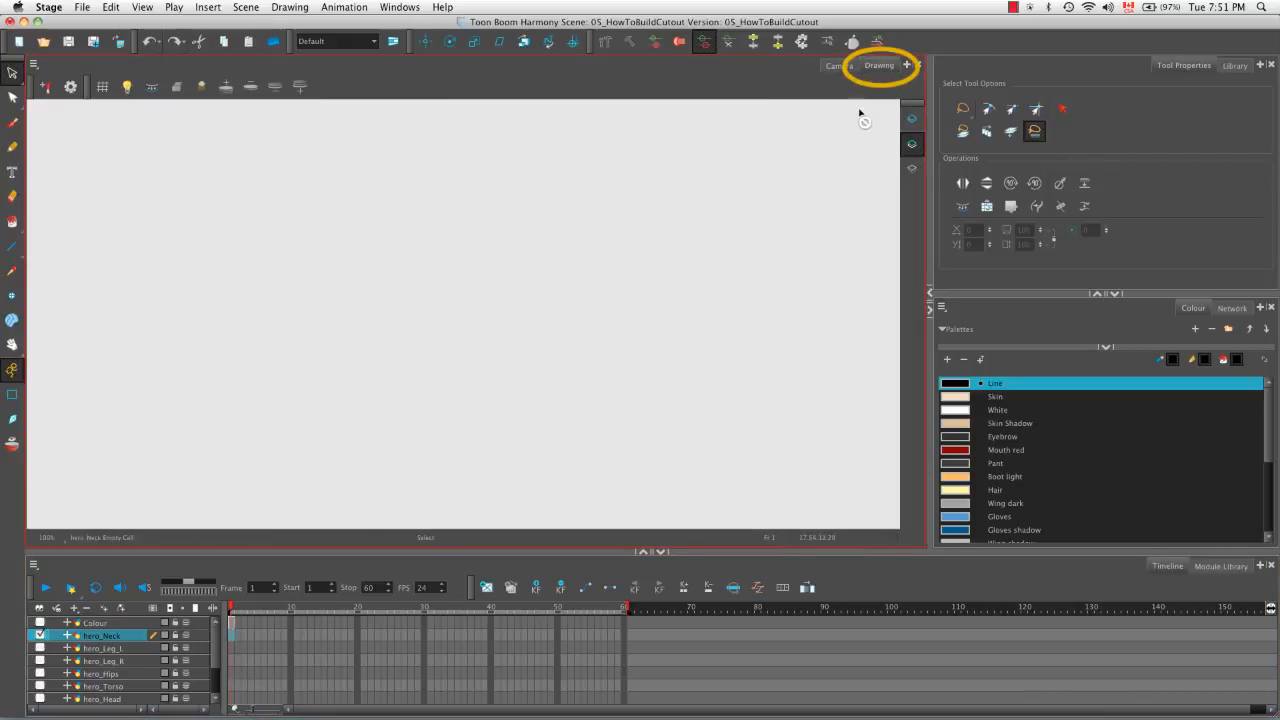
left_click(128, 88)
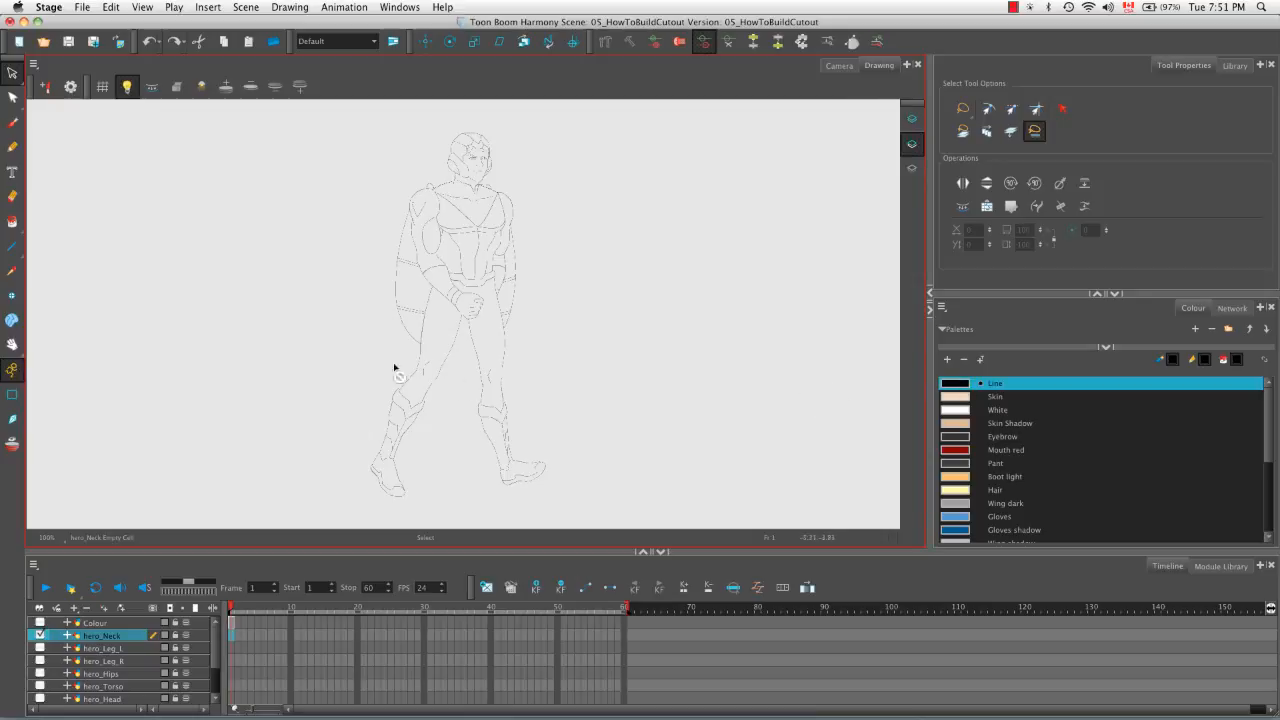
left_click(14, 148)
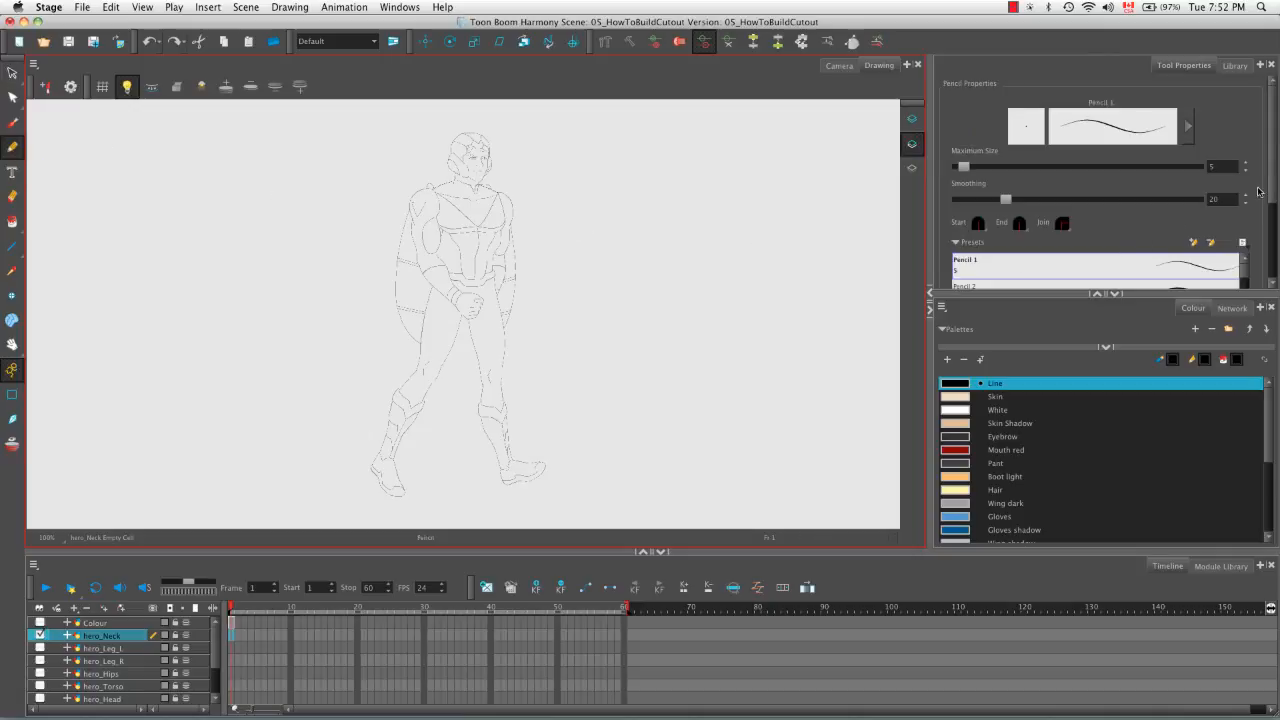
left_click_drag(1272, 190, 1276, 222)
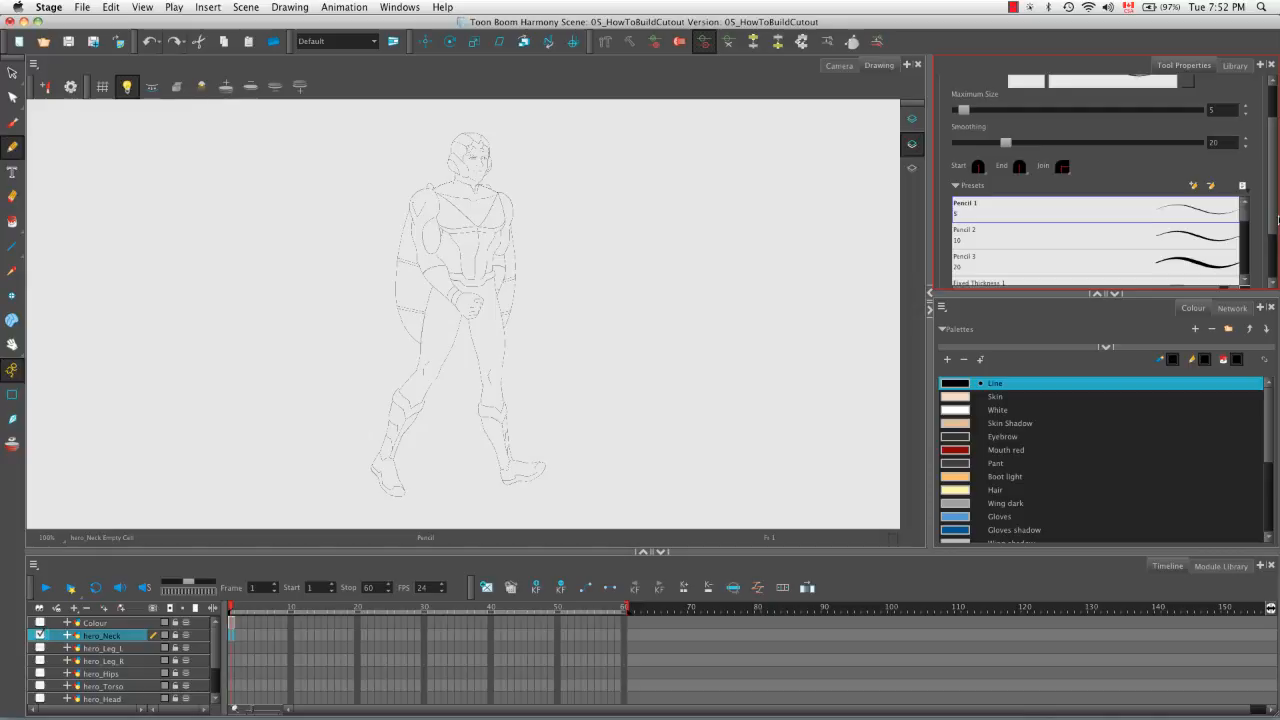
double_click(1213, 110)
type("2")
key("Return")
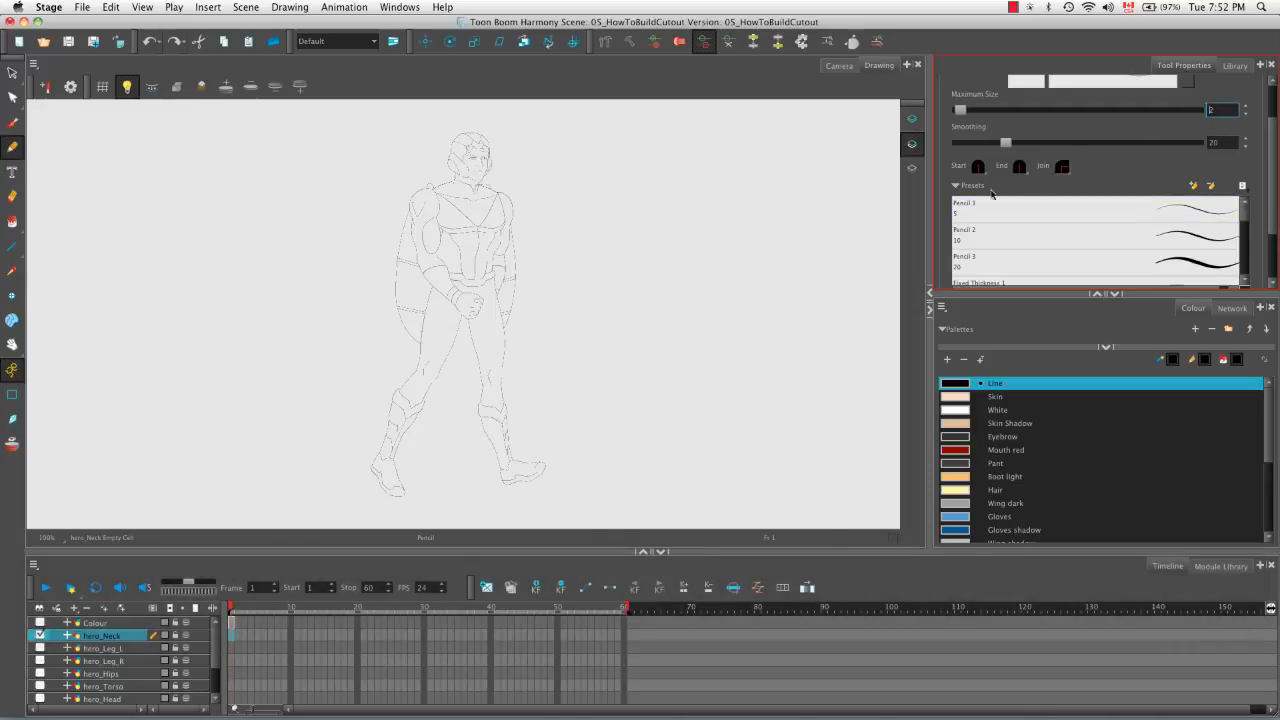
Try tracing the neck's chin-side line on hero_Neck with the size 2 pencil, and undo the stroke
key("space")
left_click_drag(560, 275, 571, 324)
key("2")
key("2")
key("2")
key("2")
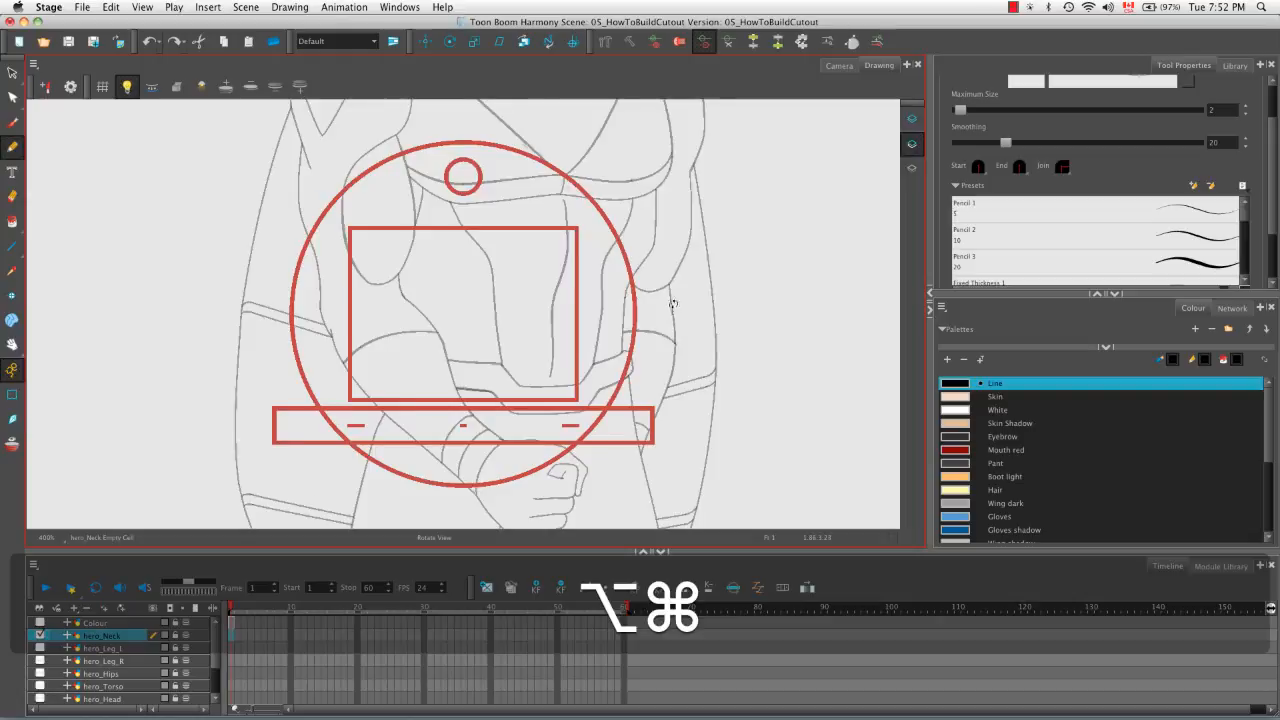
left_click_drag(671, 308, 646, 206)
key("space")
left_click_drag(411, 180, 468, 482)
left_click_drag(430, 345, 446, 400)
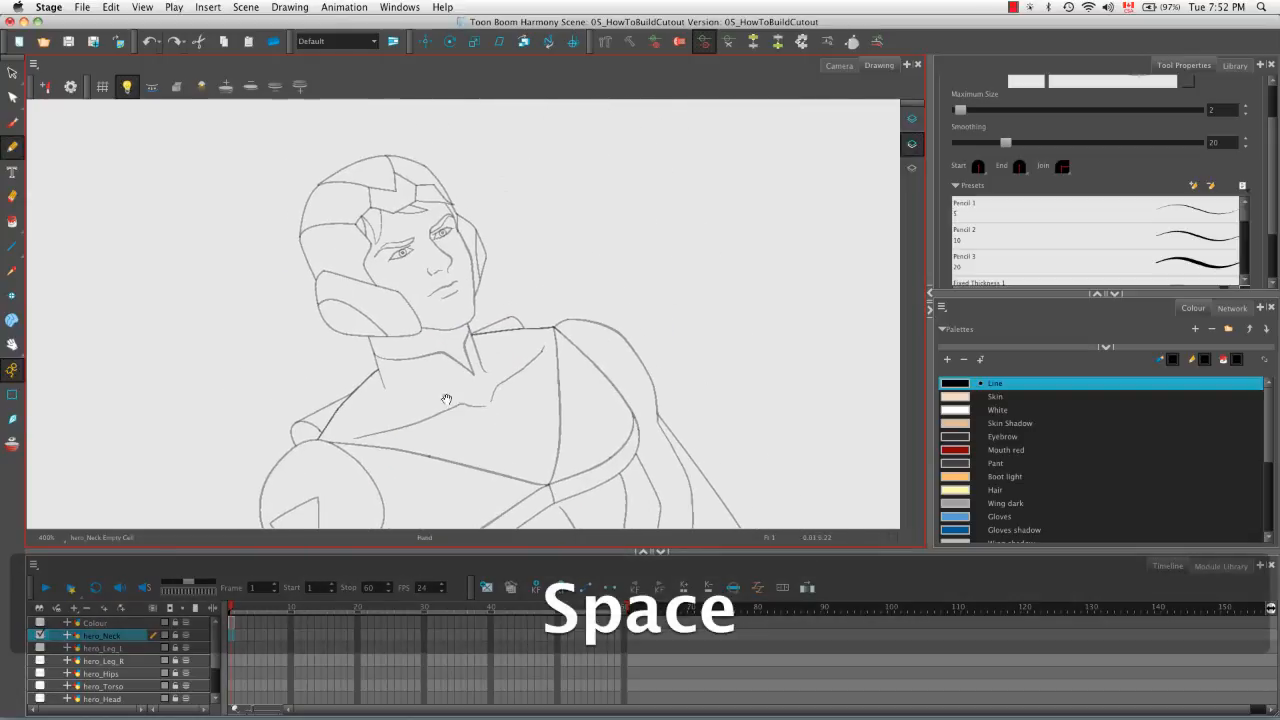
mouse_move(692, 355)
left_mouse_down()
mouse_move(536, 179)
mouse_move(453, 170)
left_mouse_up()
key("space")
left_click_drag(557, 263, 475, 323)
key("2")
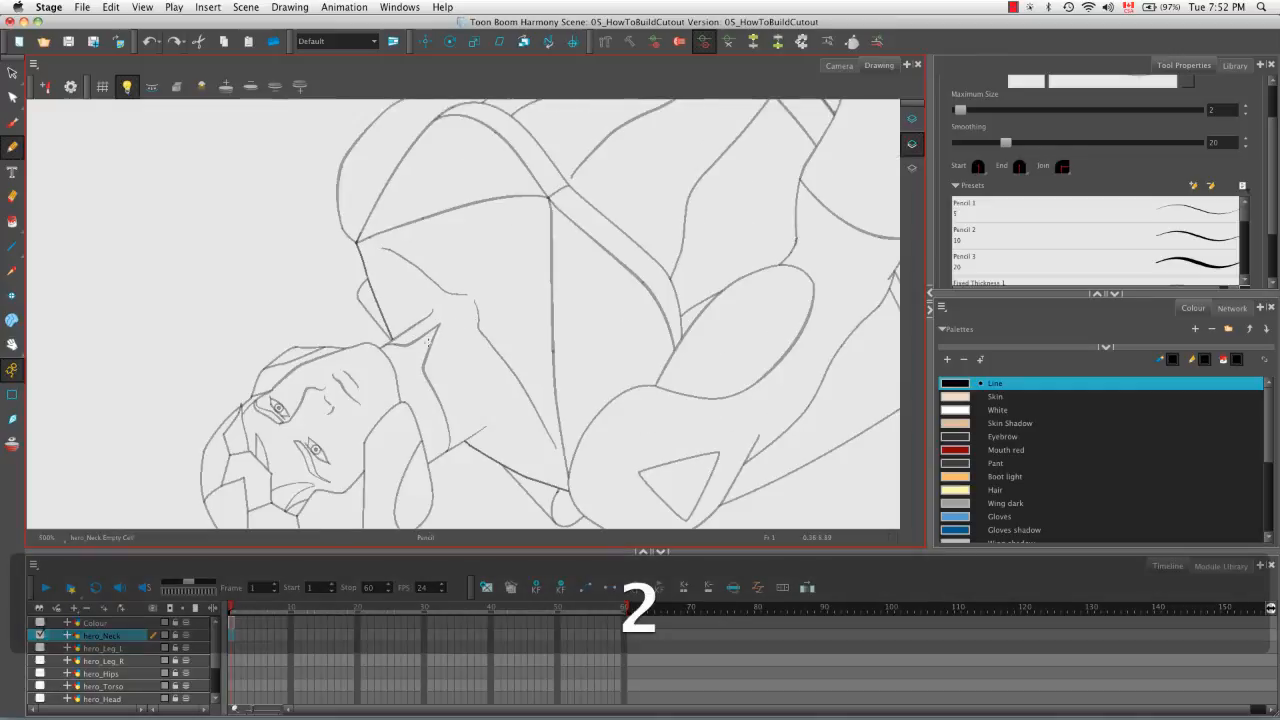
key("2")
left_click_drag(300, 390, 413, 300)
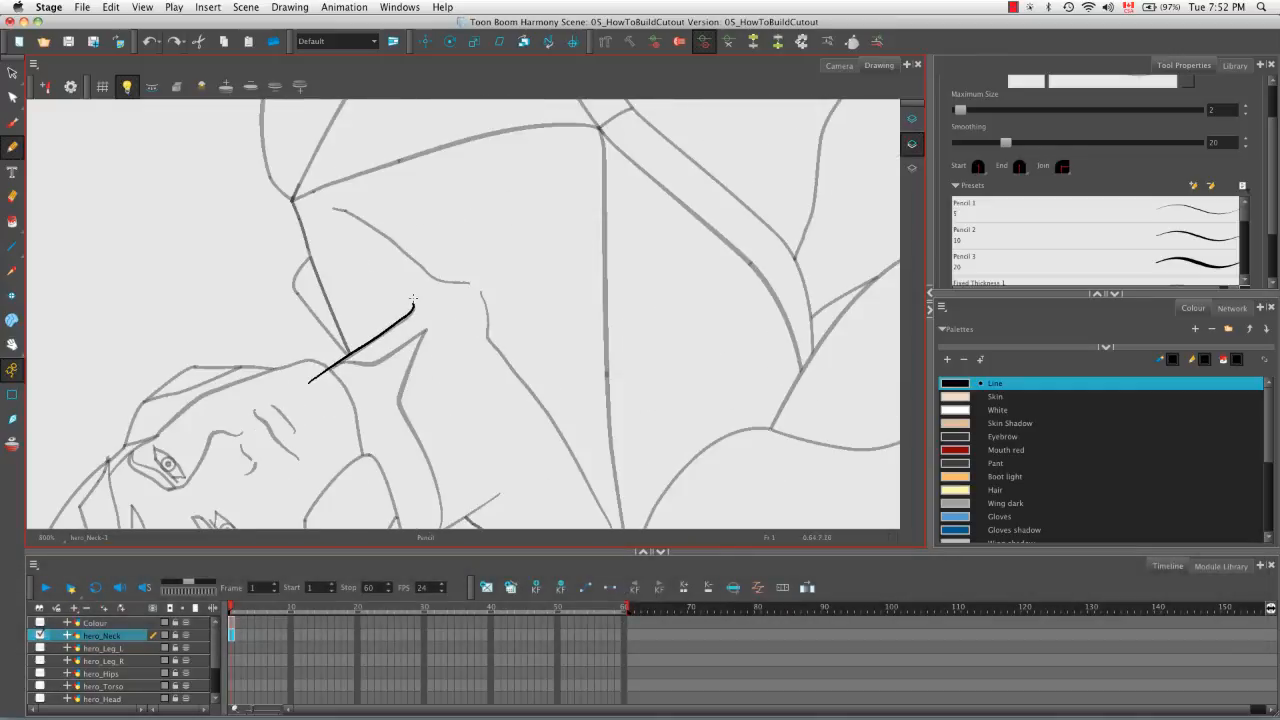
key("super+z")
Set the pencil's maximum size to 3 and trace the neck's chin-side line on hero_Neck
left_click_drag(1218, 111, 1190, 121)
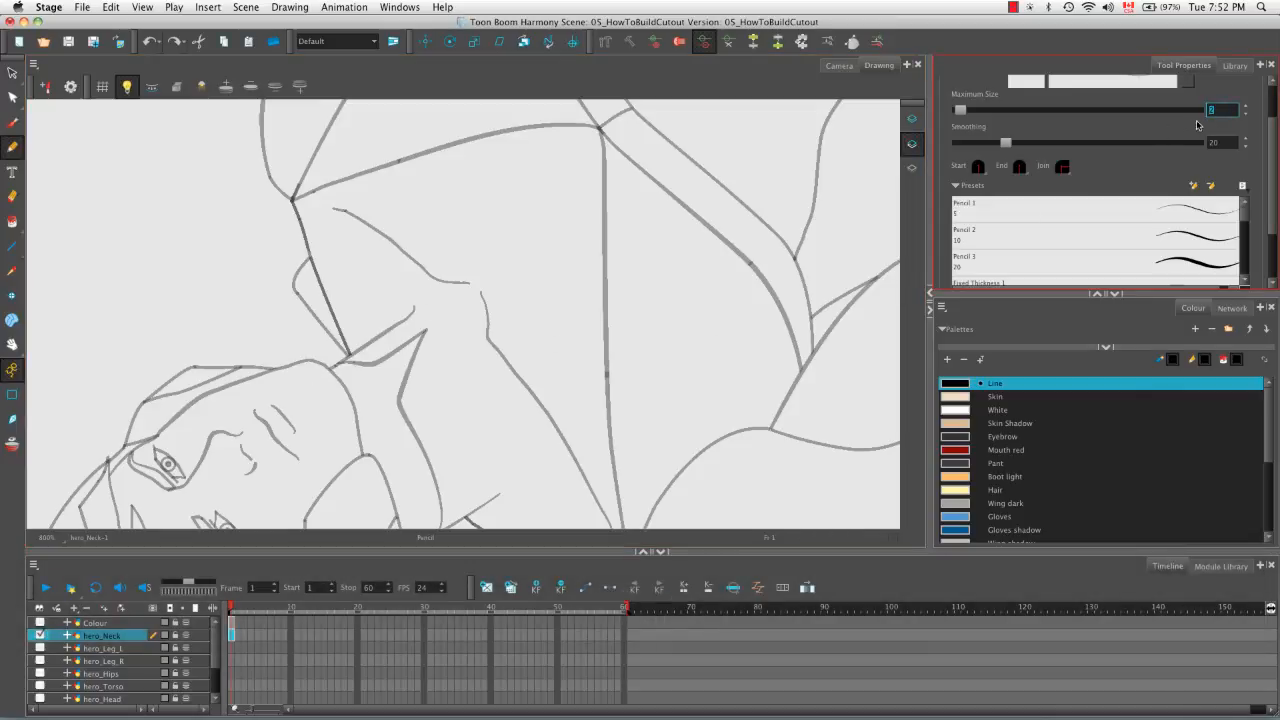
type("3")
left_click_drag(290, 390, 414, 299)
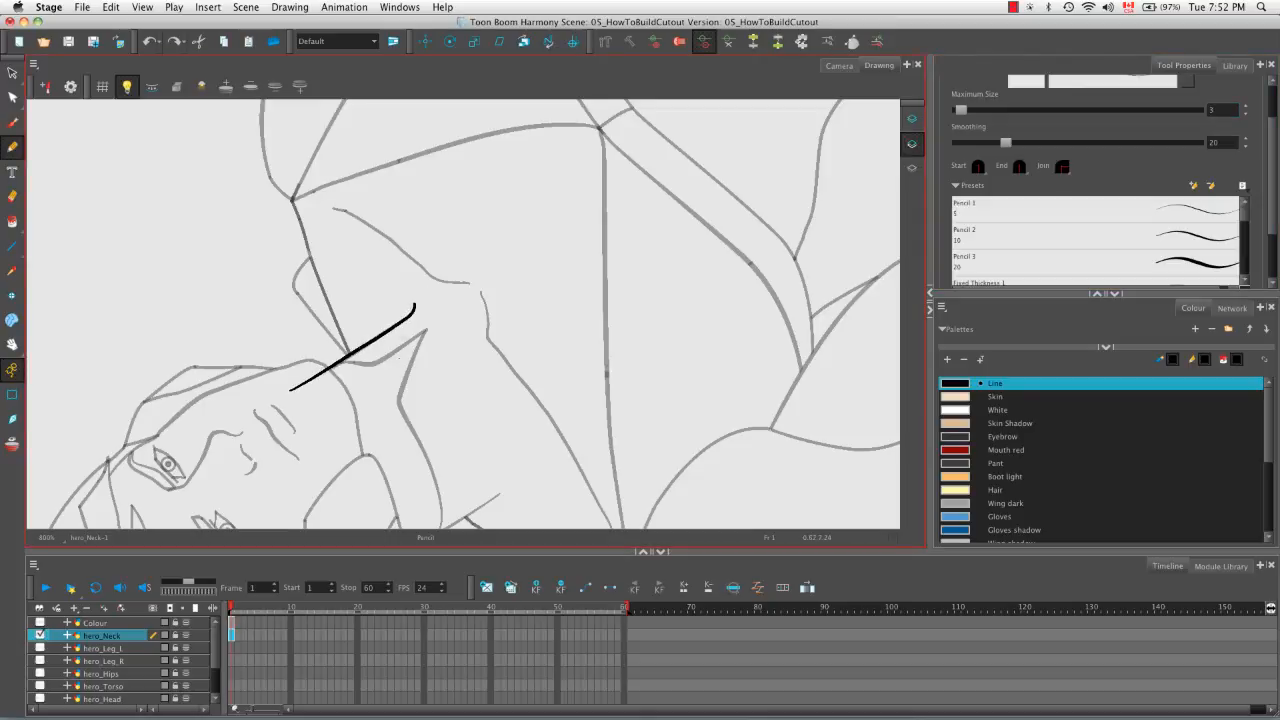
Trace the pointed collar edge across the neck, from the chin-side line to the opposite side of the neck
left_click_drag(393, 402, 490, 415)
left_click_drag(421, 394, 351, 346)
left_click_drag(374, 401, 392, 346)
left_click_drag(506, 337, 450, 358)
left_click_drag(400, 281, 467, 259)
mouse_move(590, 266)
left_mouse_down()
mouse_move(385, 200)
mouse_move(323, 260)
left_mouse_up()
left_click_drag(433, 356, 518, 339)
left_click_drag(610, 320, 318, 275)
mouse_move(290, 356)
left_mouse_down()
mouse_move(357, 447)
mouse_move(400, 440)
mouse_move(505, 366)
left_mouse_up()
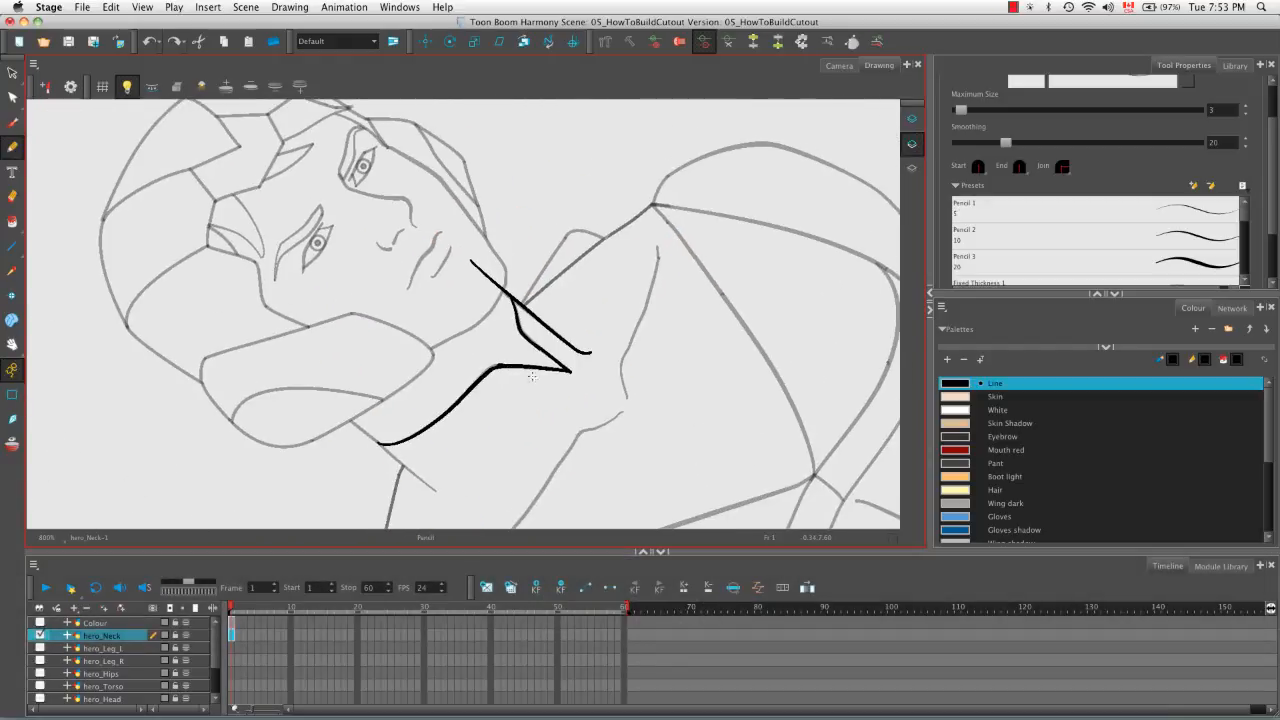
Trace the neck's opposite side line and join both sides with a rounded arc extending inside the head
left_click_drag(620, 349, 296, 400)
left_click_drag(285, 356, 443, 269)
mouse_move(507, 345)
left_mouse_down()
mouse_move(473, 311)
mouse_move(497, 411)
left_mouse_up()
mouse_move(466, 452)
left_mouse_down()
mouse_move(438, 392)
mouse_move(522, 316)
mouse_move(594, 307)
mouse_move(638, 326)
left_mouse_up()
left_click_drag(726, 408, 646, 330)
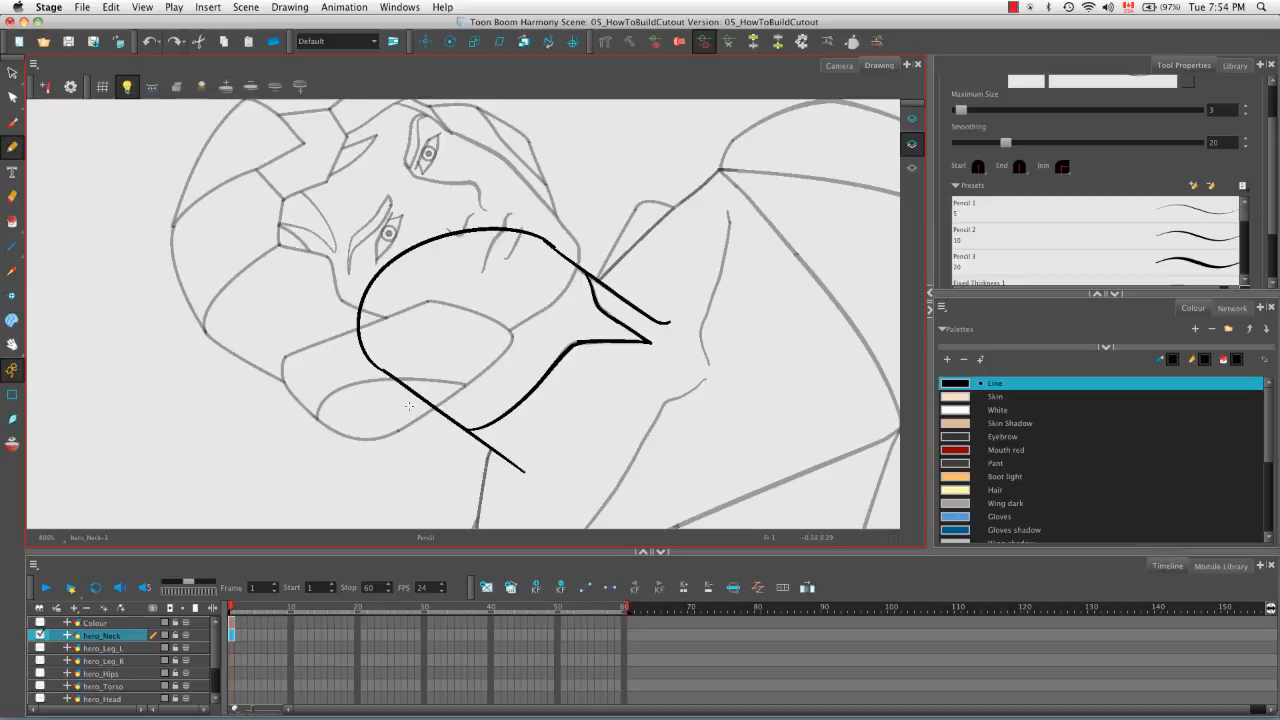
Turn off the light table, set the pencil size to 0, draw a curved stroke closing the neck's base and suppress the stroke message
left_click(126, 86)
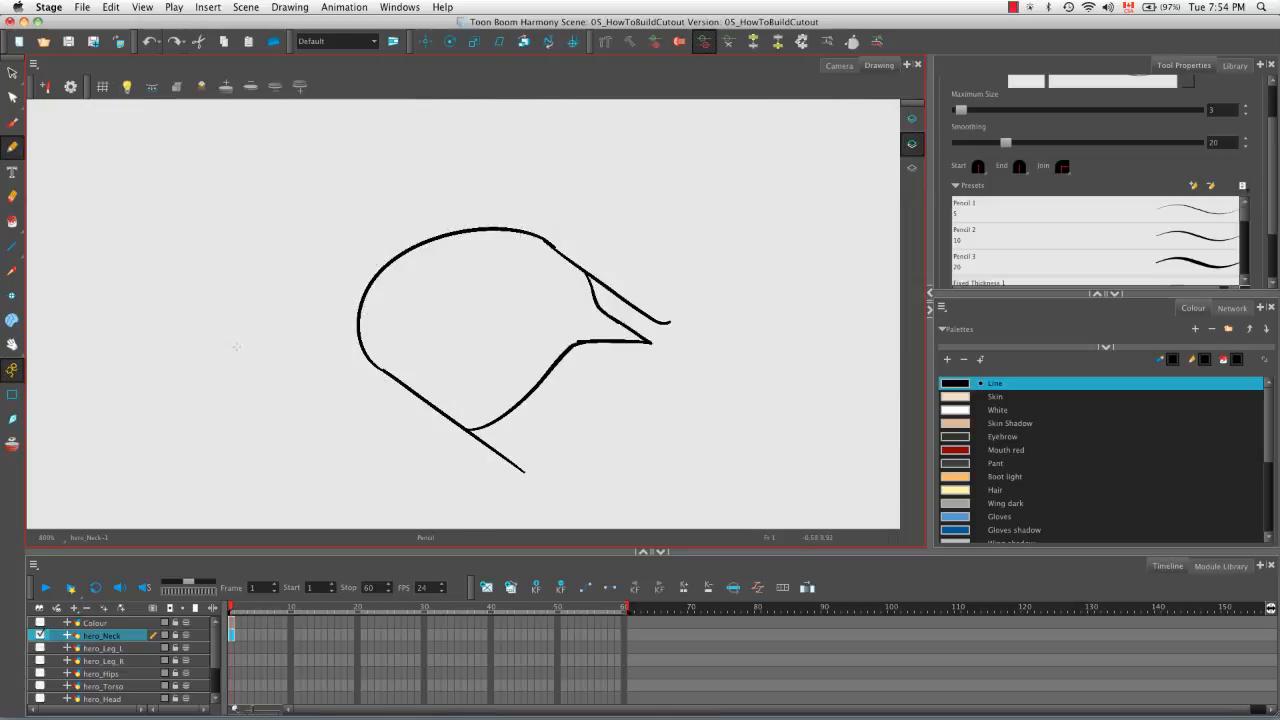
left_click(16, 225)
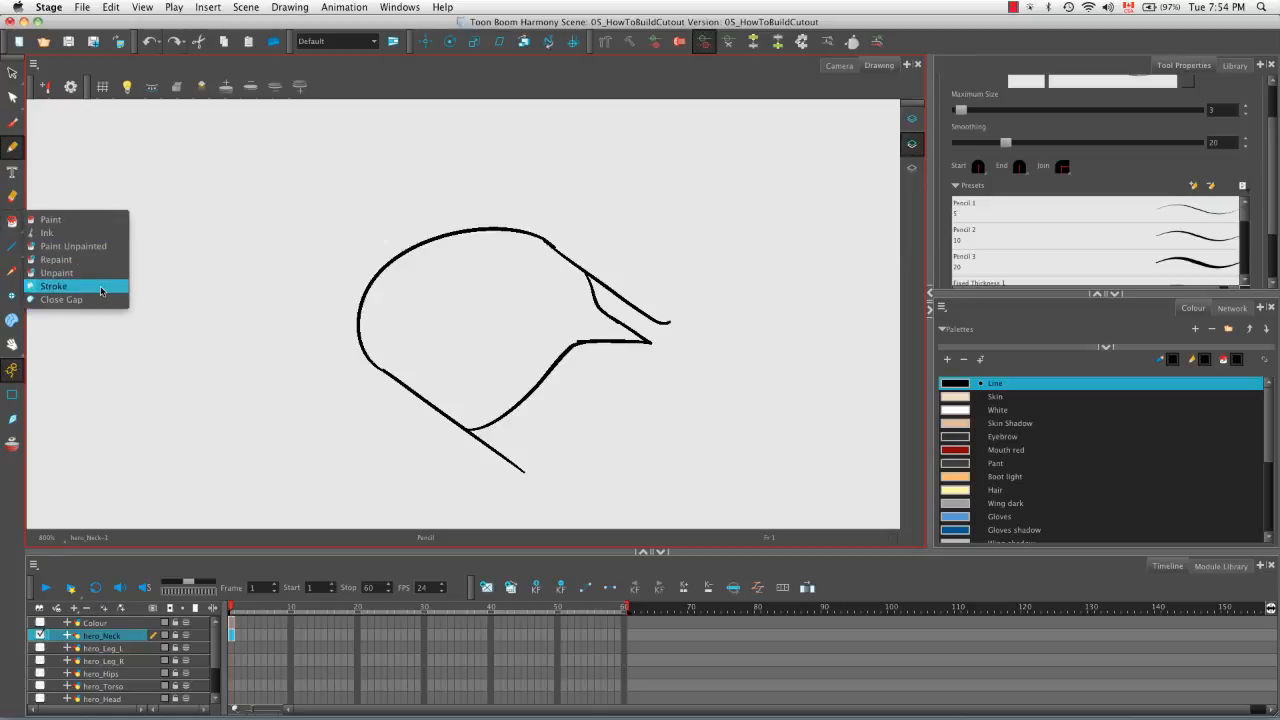
left_click(41, 206)
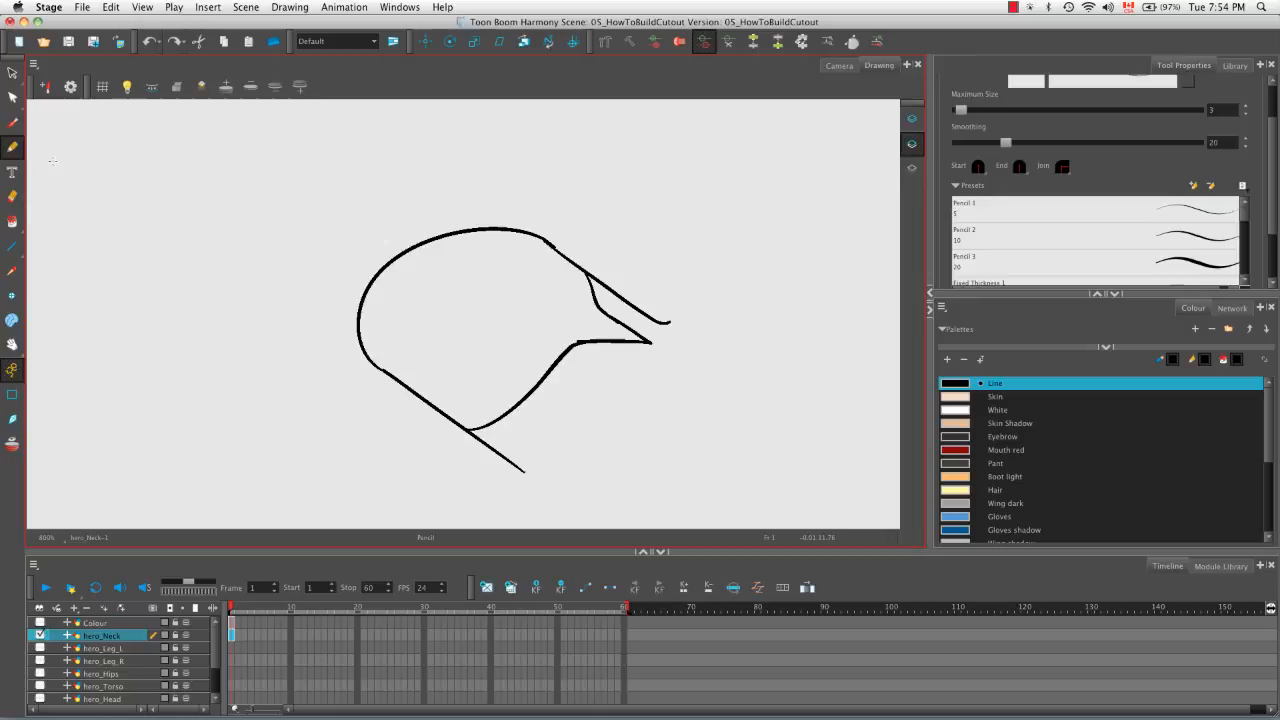
left_click_drag(1224, 110, 1192, 111)
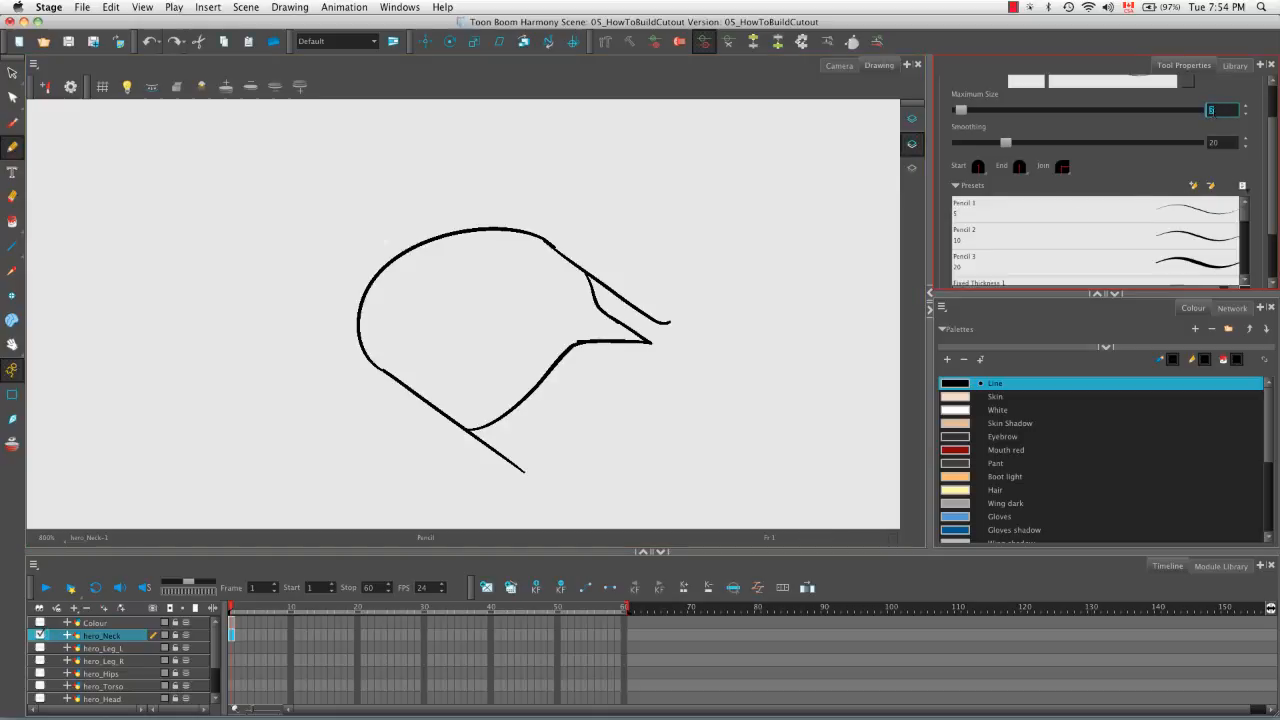
type("0")
mouse_move(507, 465)
left_mouse_down()
mouse_move(573, 452)
mouse_move(645, 399)
left_mouse_up()
left_click_drag(662, 345, 655, 303)
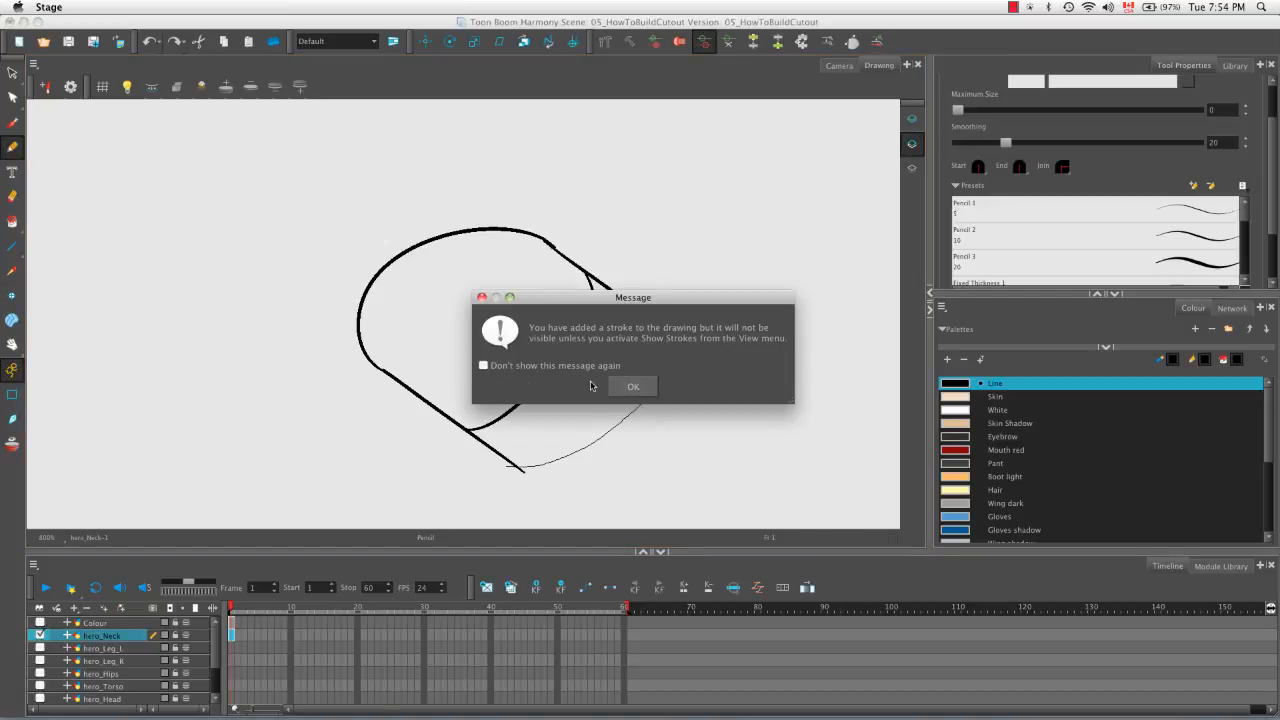
left_click(484, 366)
left_click(644, 387)
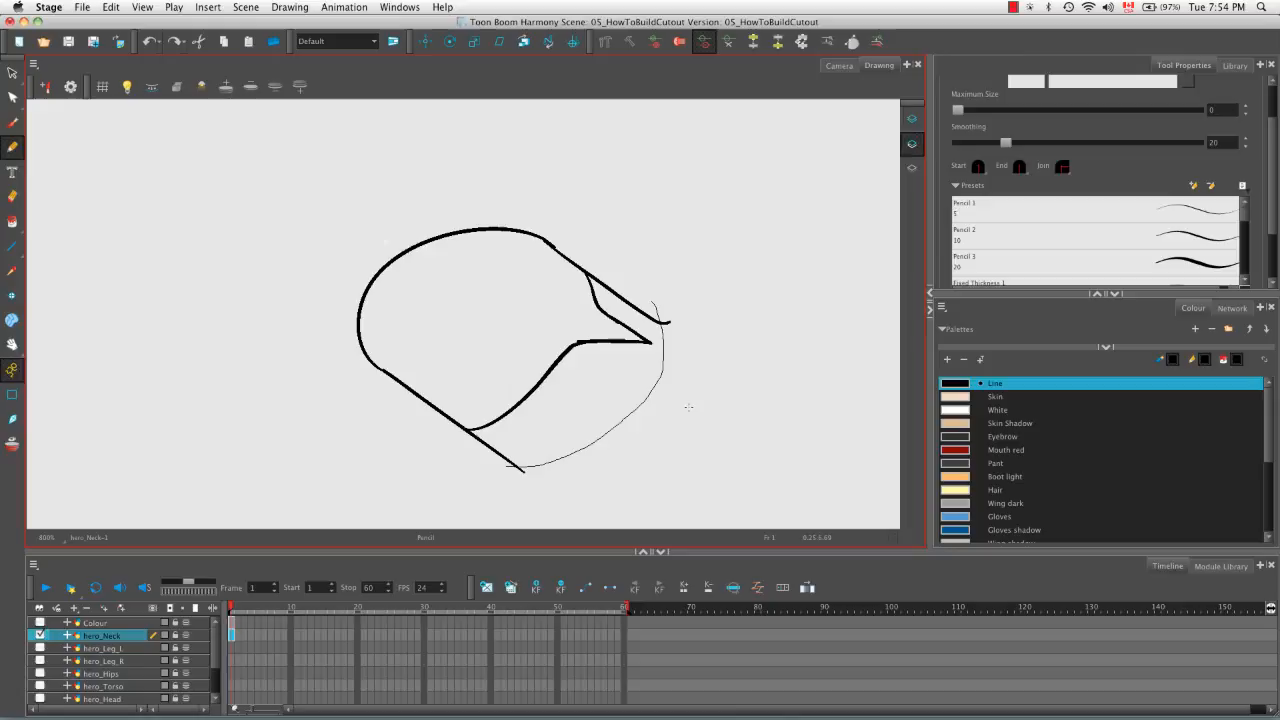
Show strokes and smooth the closing curve at the neck's base with the Contour Editor, removing a point and adjusting a handle
key("k")
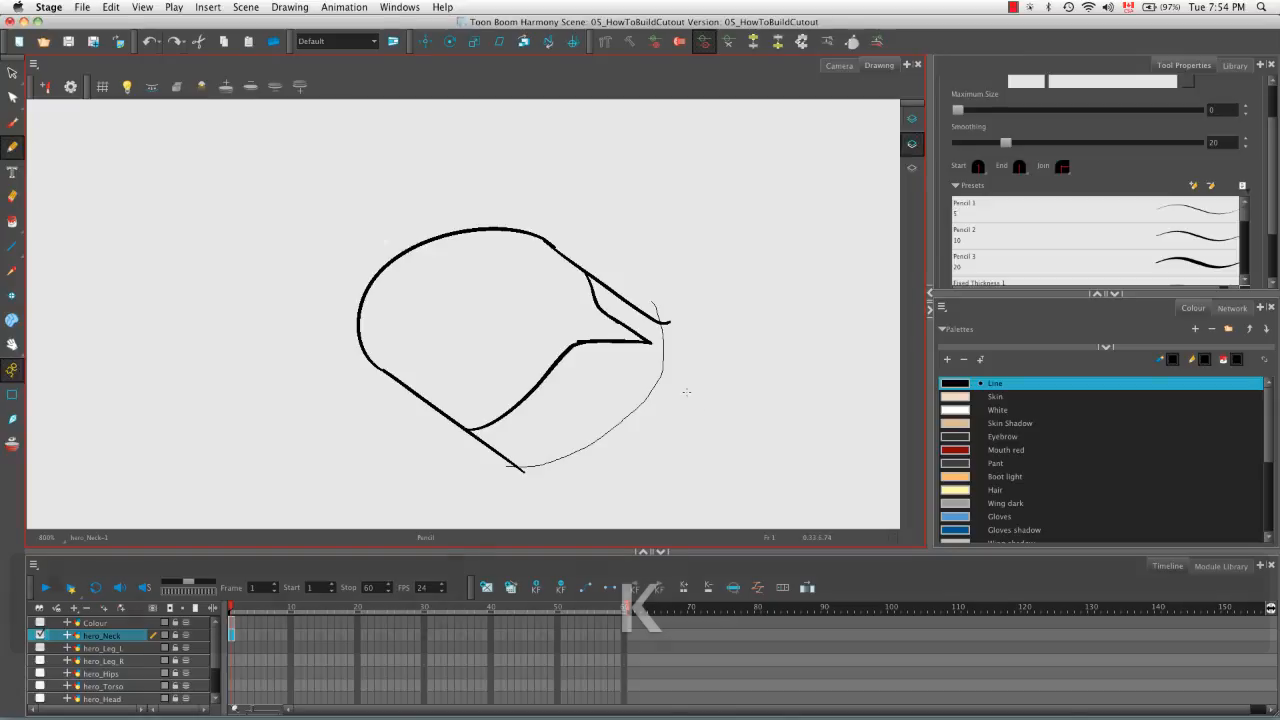
key("super+a")
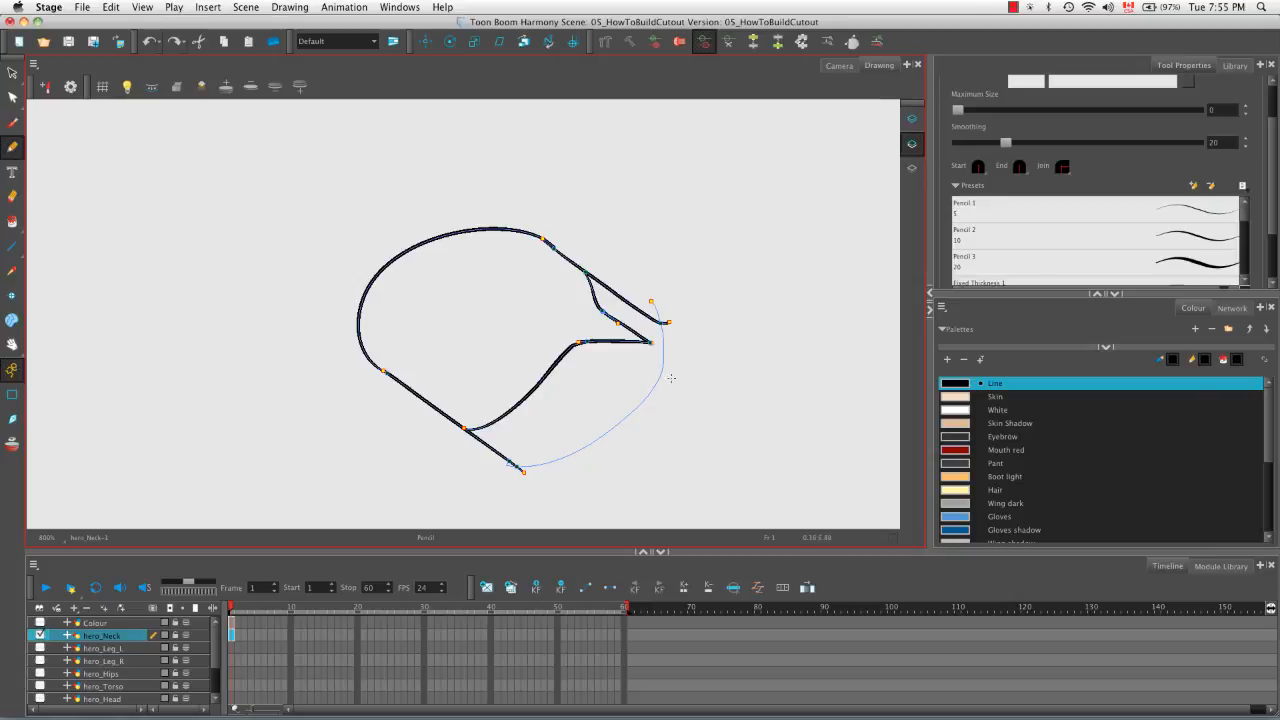
left_click(12, 97)
mouse_move(645, 376)
left_mouse_down()
mouse_move(669, 389)
mouse_move(624, 424)
mouse_move(650, 404)
left_mouse_up()
key("Delete")
left_click(628, 424)
left_click(693, 381)
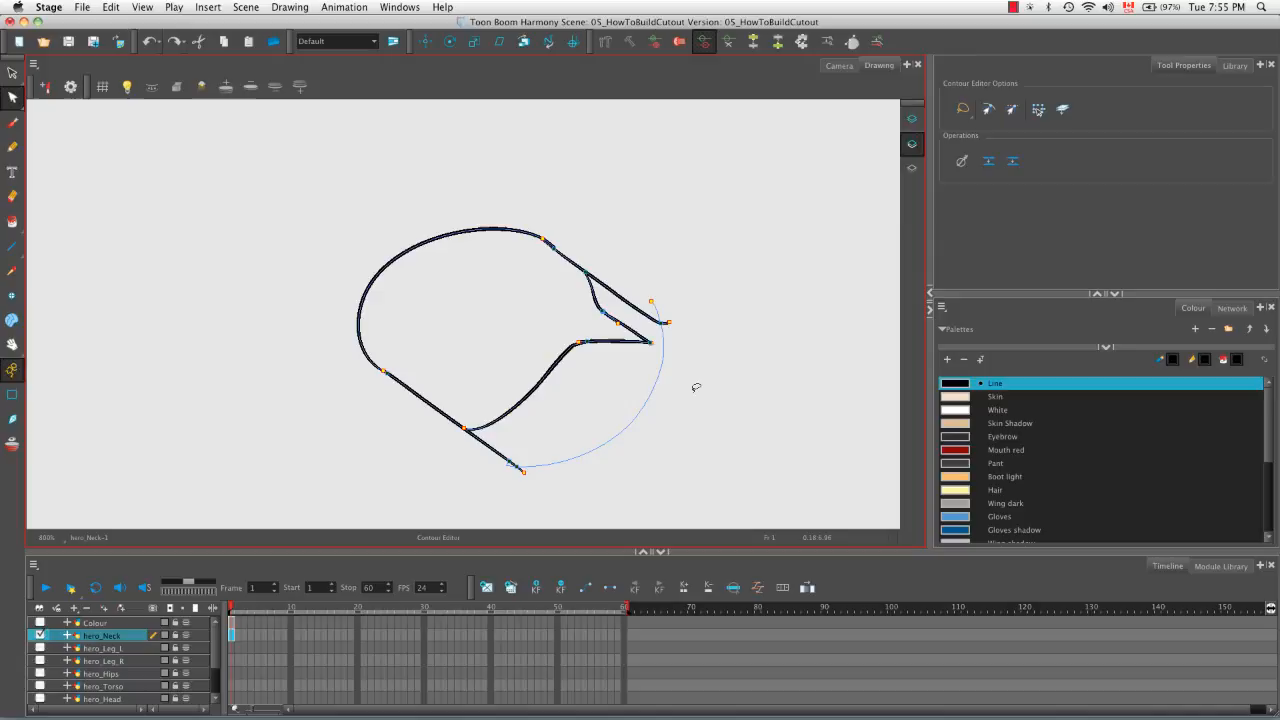
left_click(519, 468)
left_click_drag(555, 467, 567, 494)
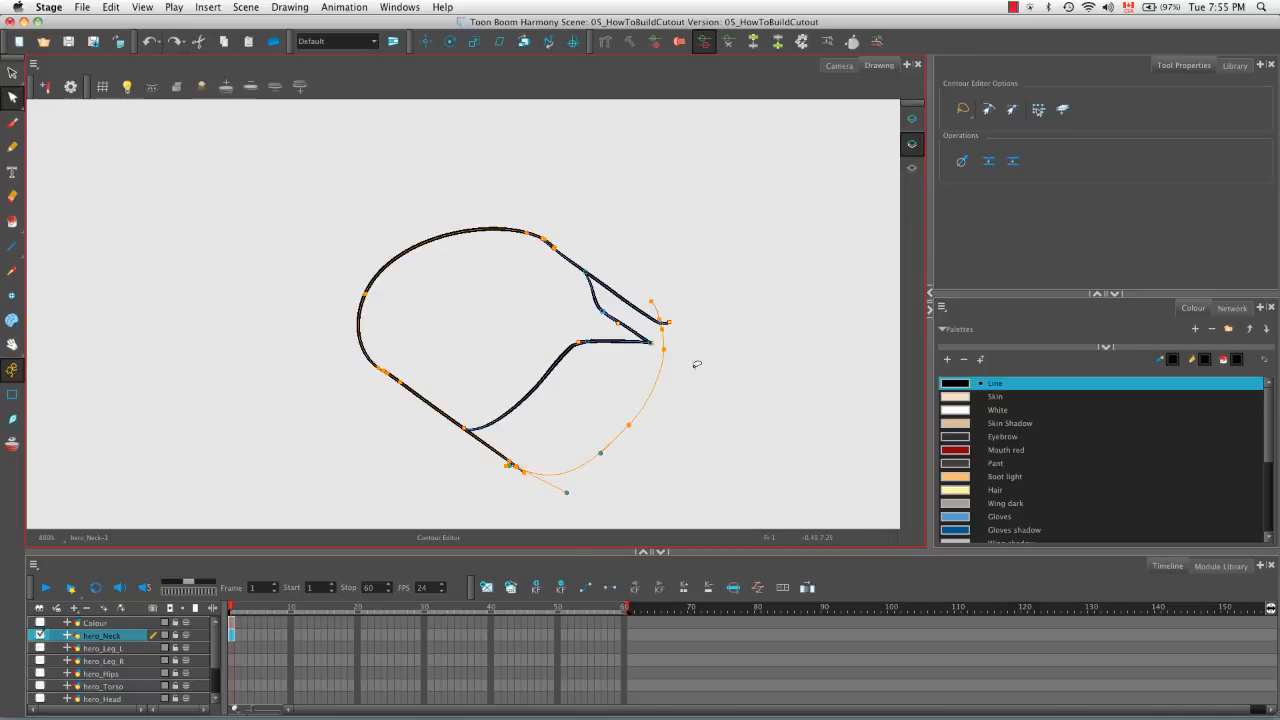
Remove surplus points near the closing curve's chin-side end and reshape it into a round arc, refining it against the reference line art
left_click(665, 328)
key("BackSpace")
left_click_drag(657, 315, 657, 274)
left_click_drag(664, 349, 691, 354)
left_click(663, 325)
left_click_drag(628, 426, 646, 437)
mouse_move(702, 311)
left_mouse_down()
mouse_move(646, 278)
mouse_move(686, 263)
left_mouse_up()
key("BackSpace")
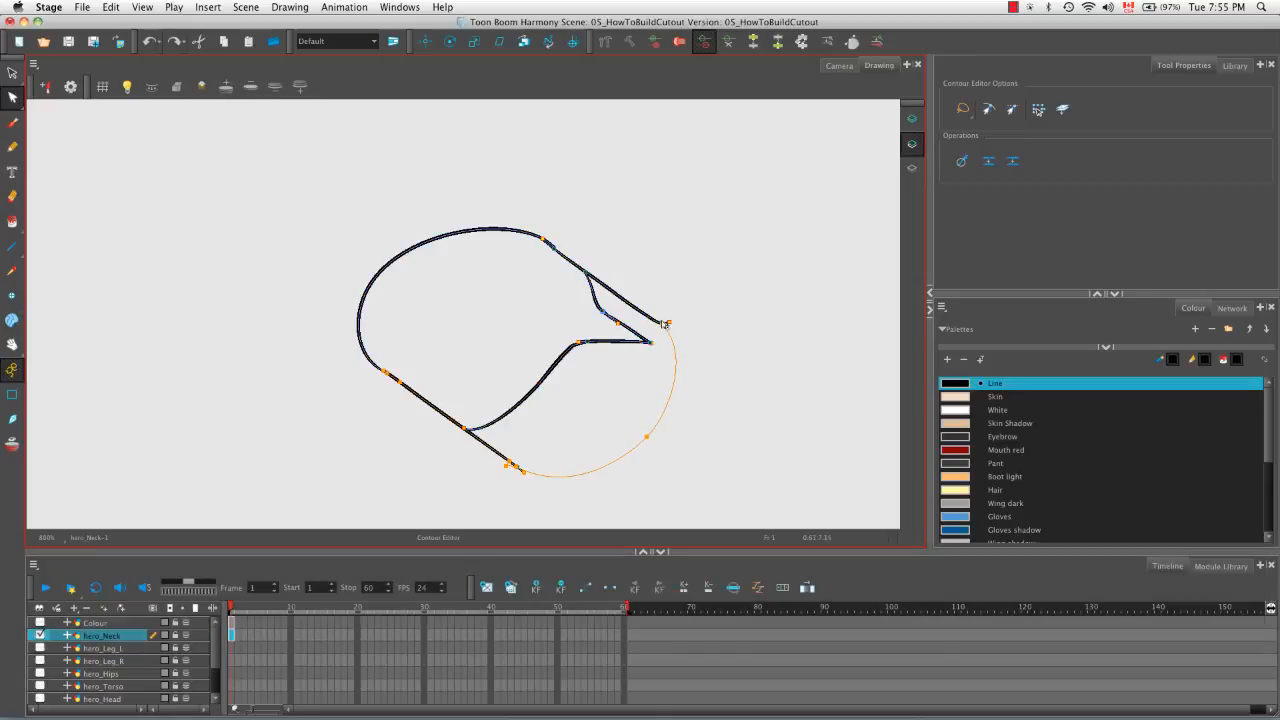
left_click(688, 294)
left_click(127, 86)
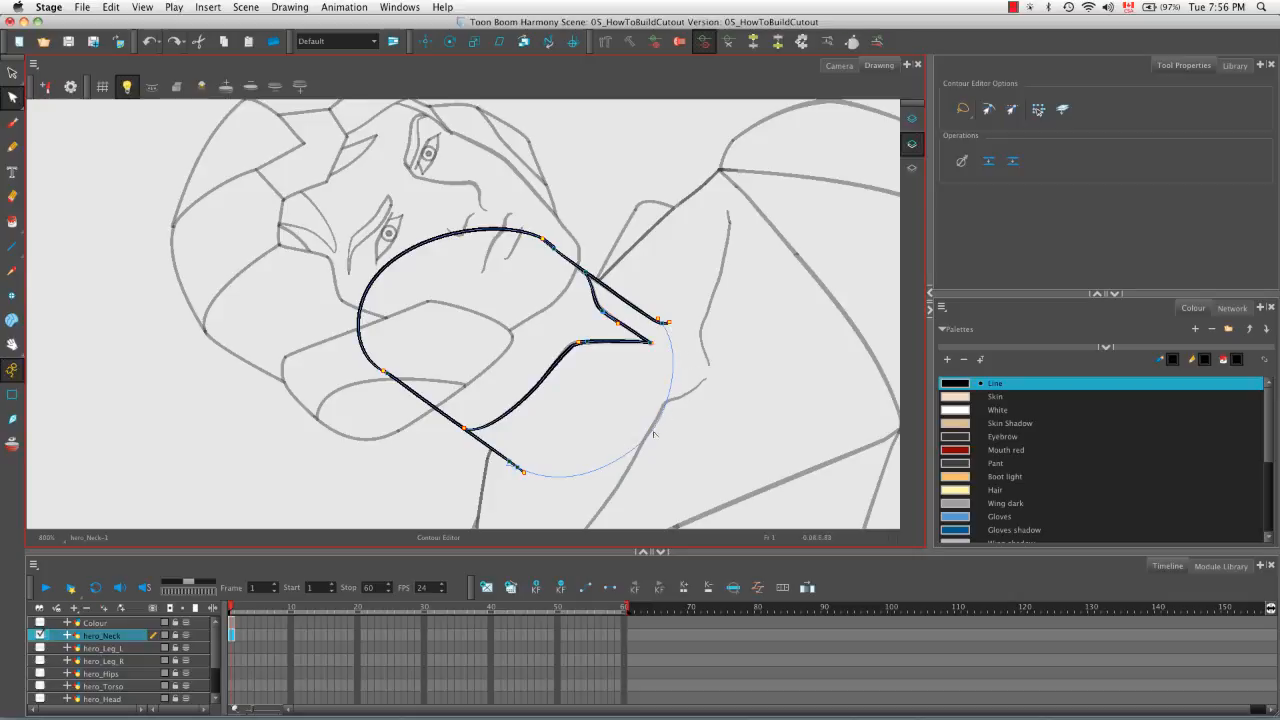
left_click_drag(647, 437, 644, 433)
Try merging all the neck's pencil lines together, including the collar lines, and undo the merge
left_click(13, 73)
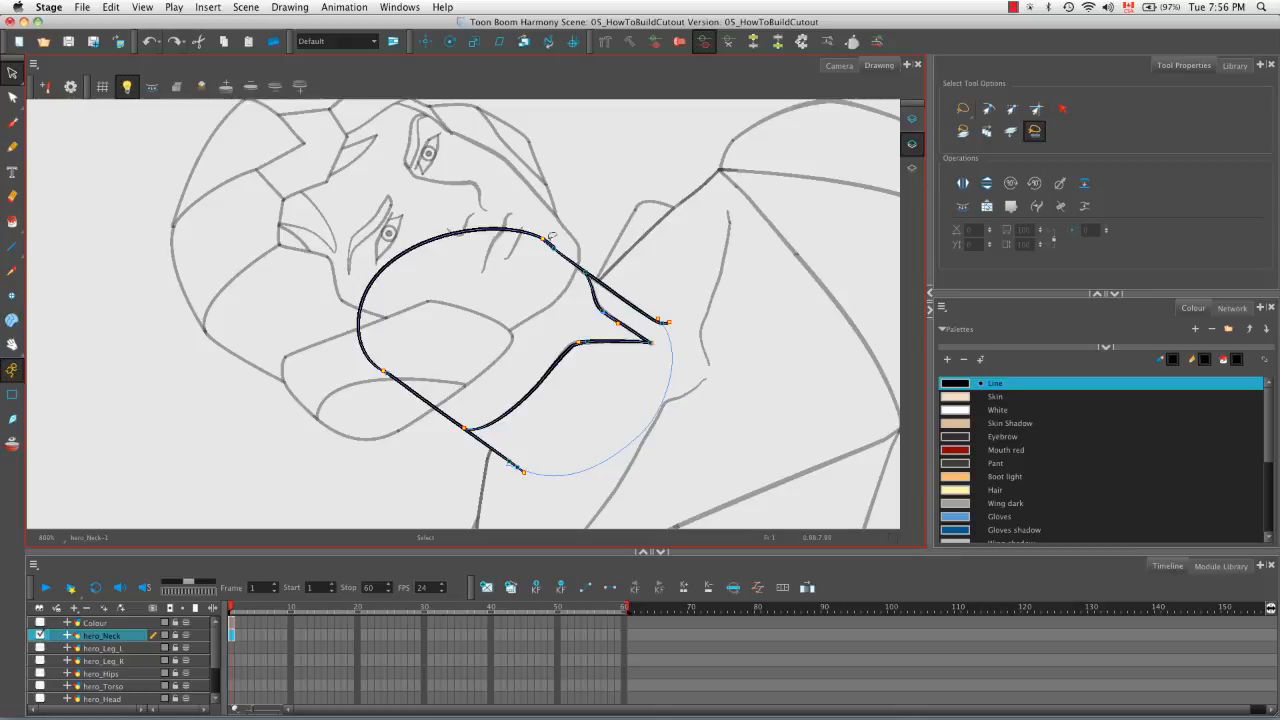
left_click(126, 86)
mouse_move(530, 186)
left_mouse_down()
mouse_move(338, 263)
mouse_move(622, 501)
mouse_move(769, 224)
mouse_move(500, 183)
left_mouse_up()
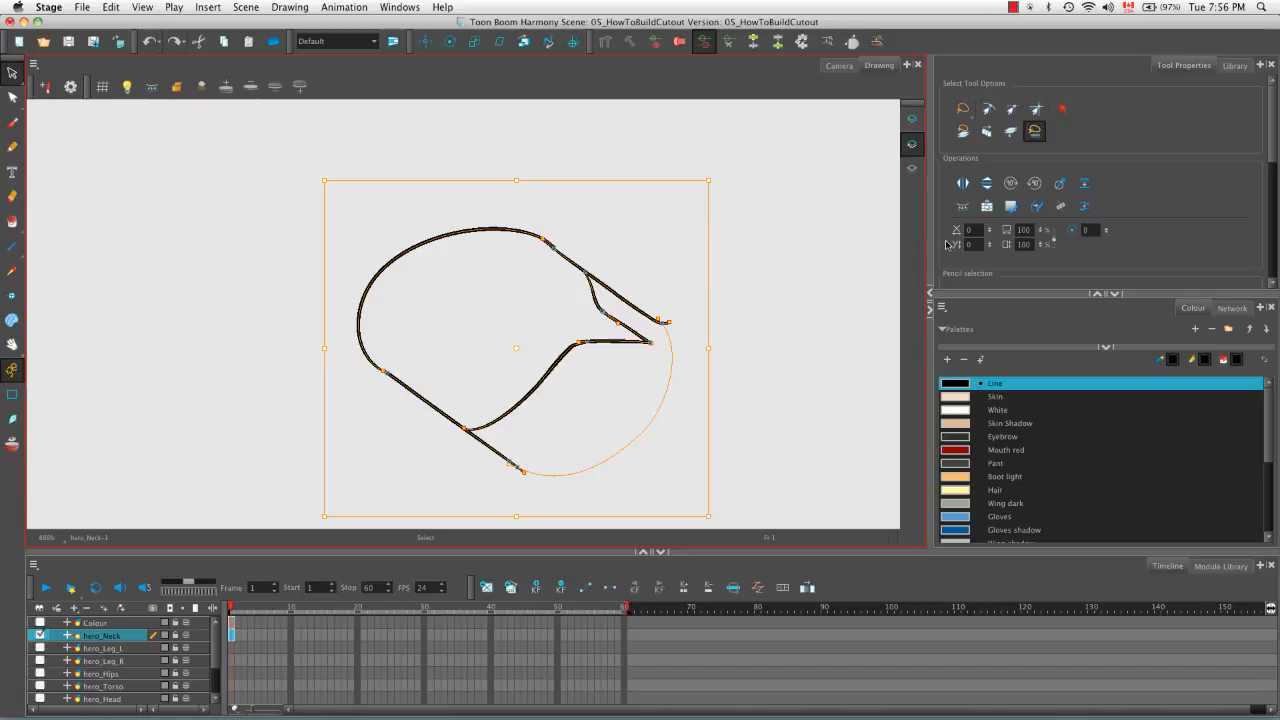
left_click(1060, 207)
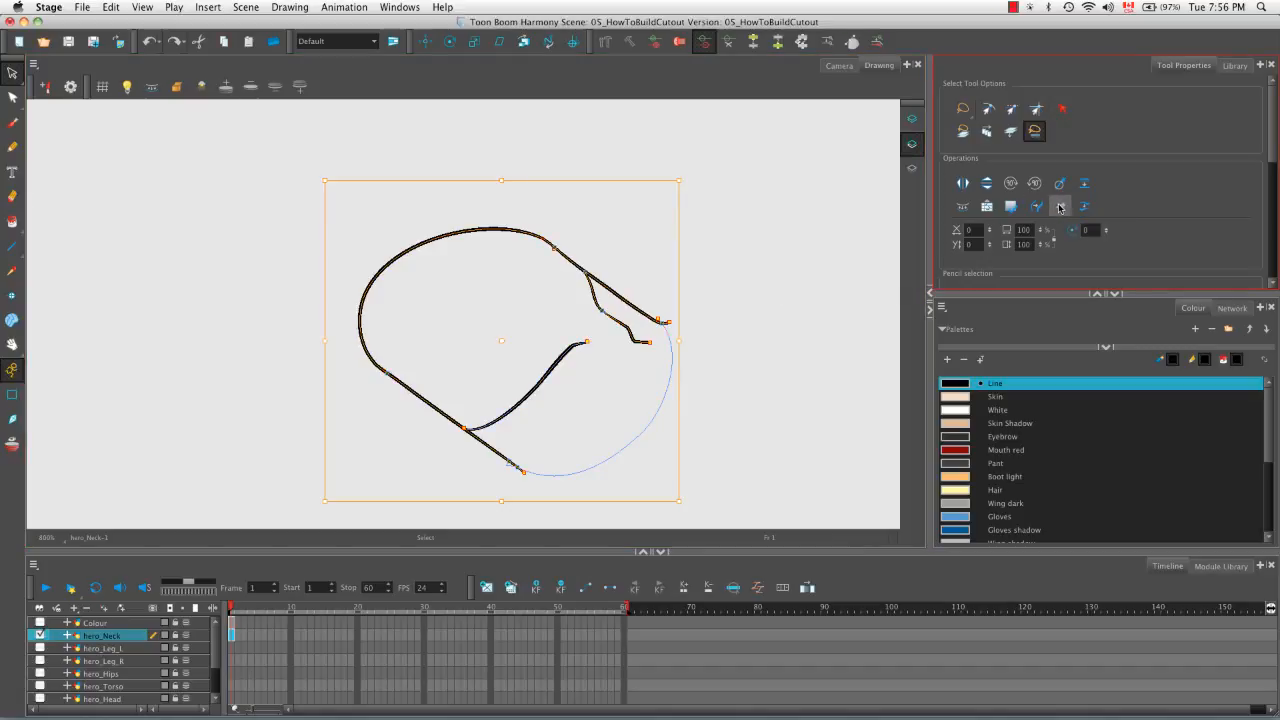
key("super+z")
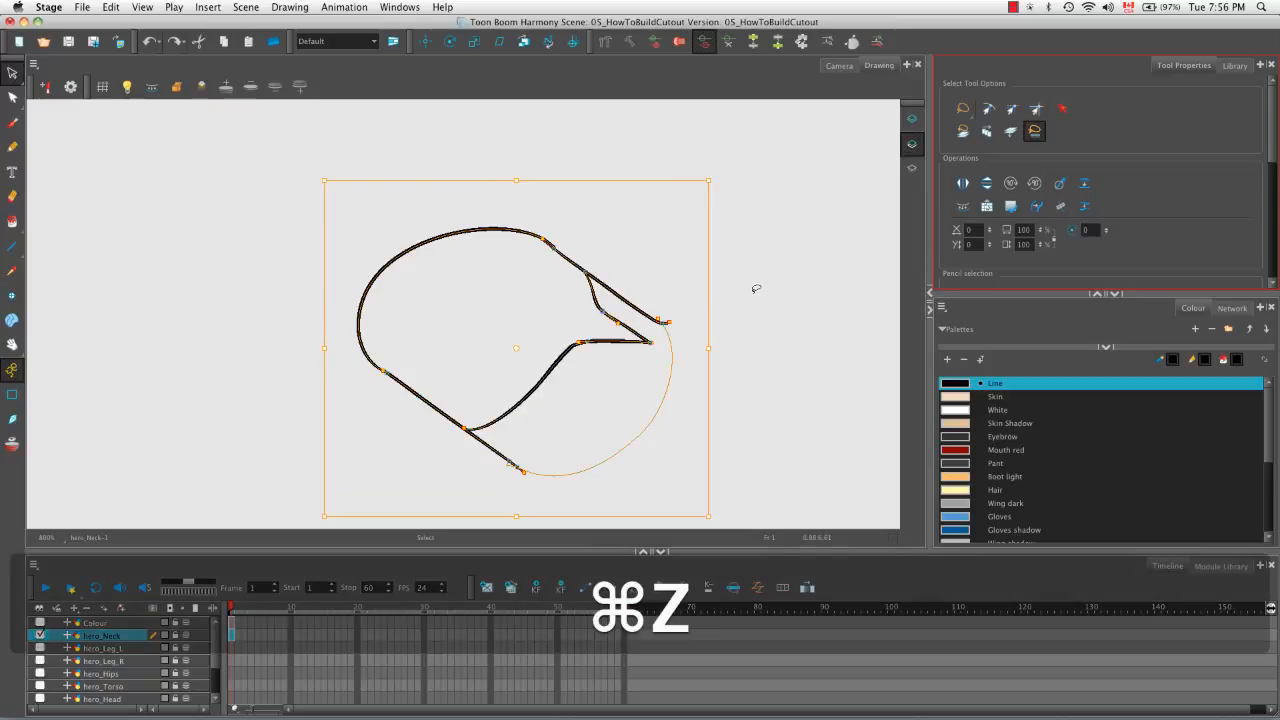
left_click(751, 281)
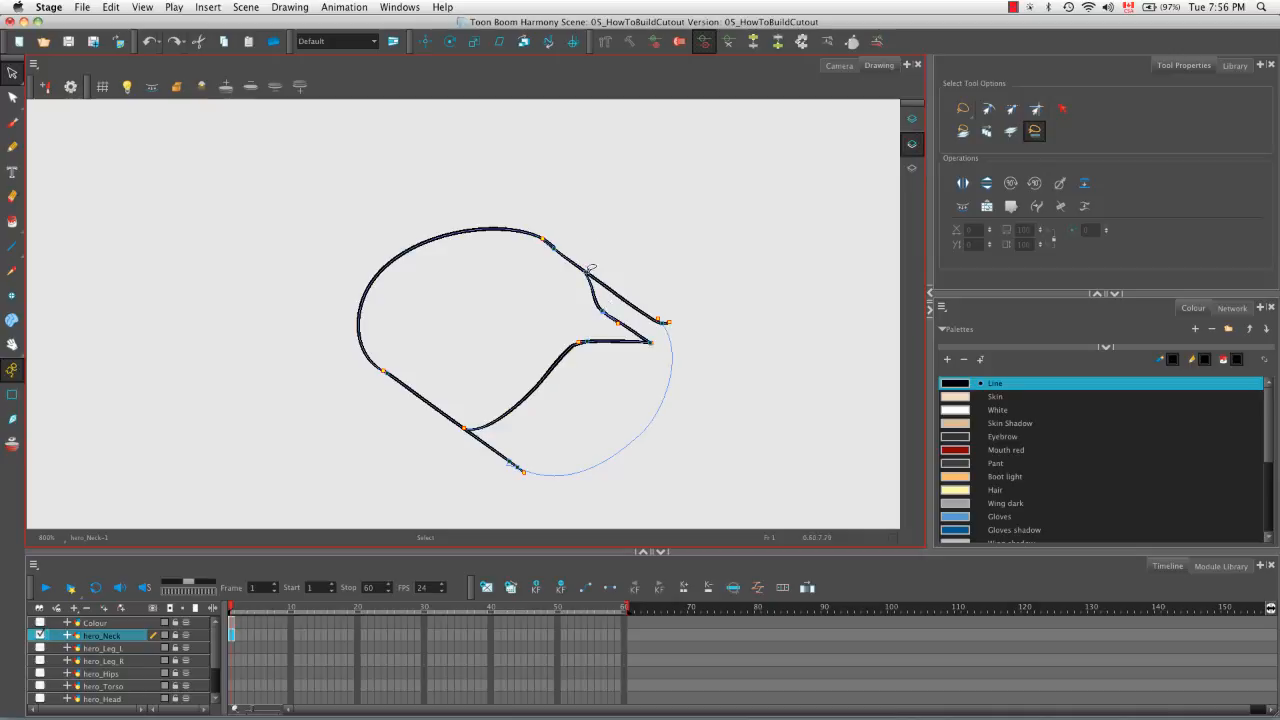
Select only the two neck side lines and the connecting arc, and merge them into one pencil line
key("super+a")
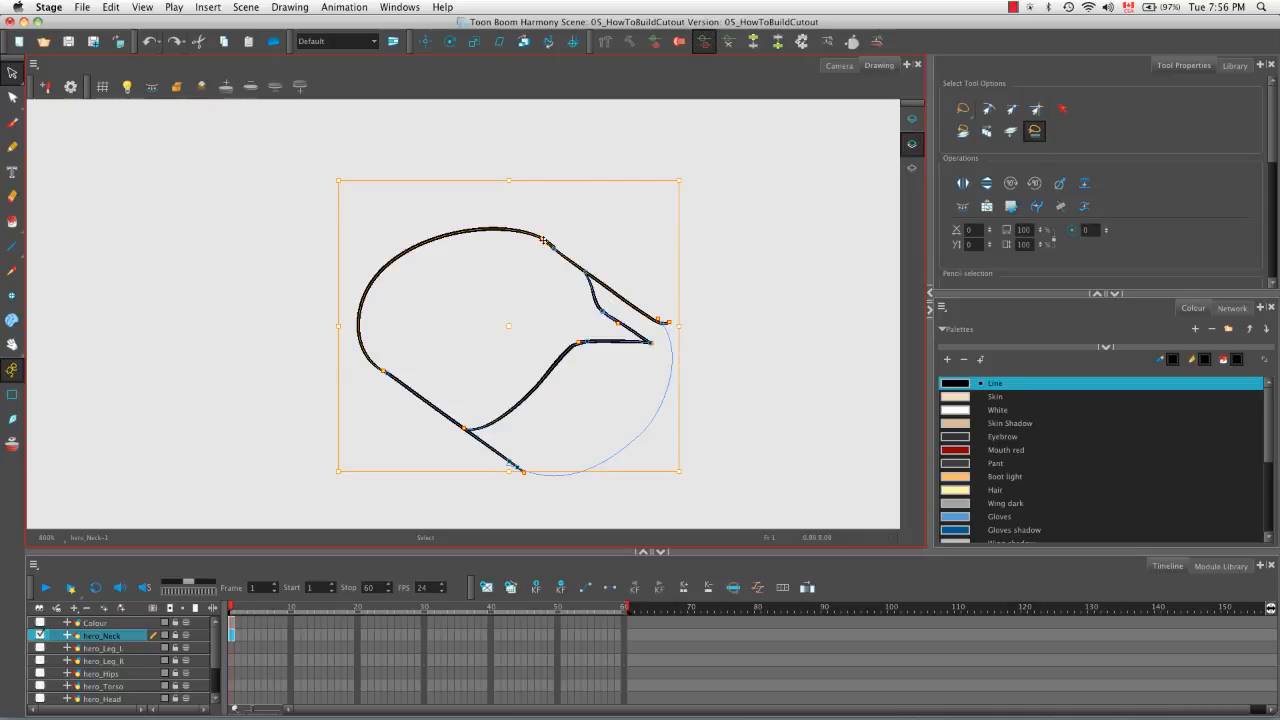
mouse_move(403, 341)
left_mouse_down()
mouse_move(375, 381)
mouse_move(406, 349)
left_mouse_up()
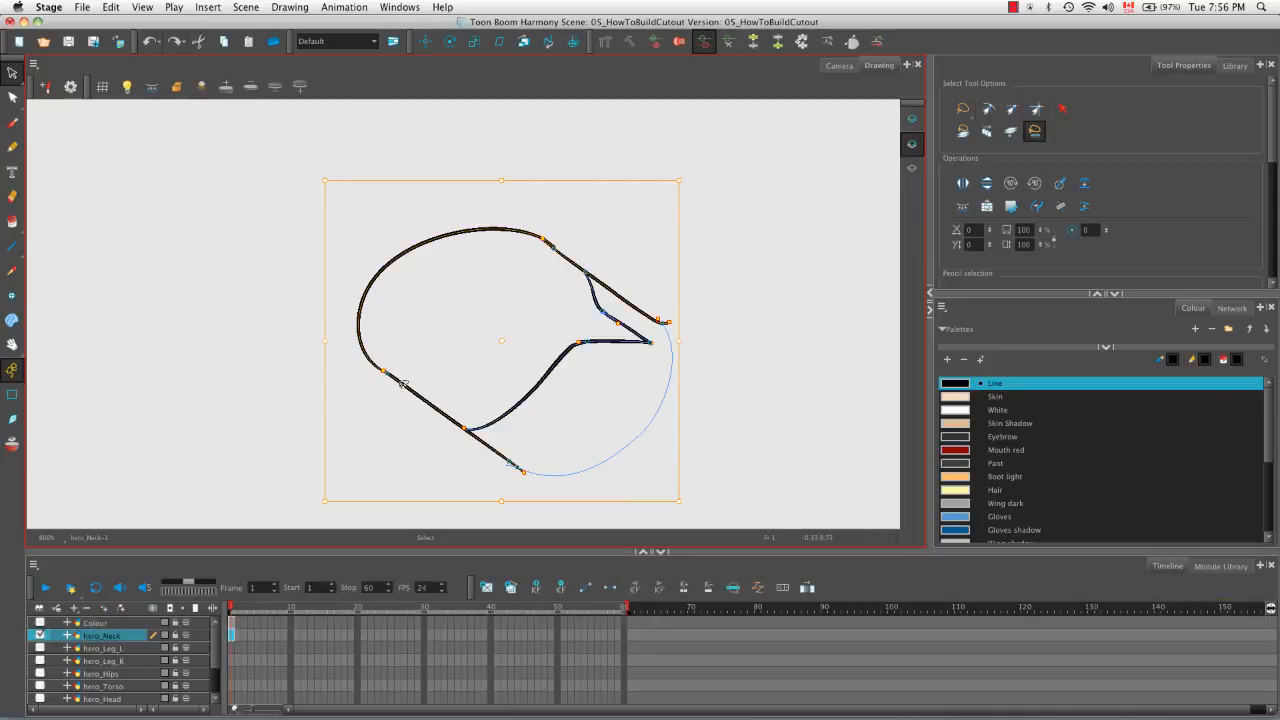
left_click(1061, 206)
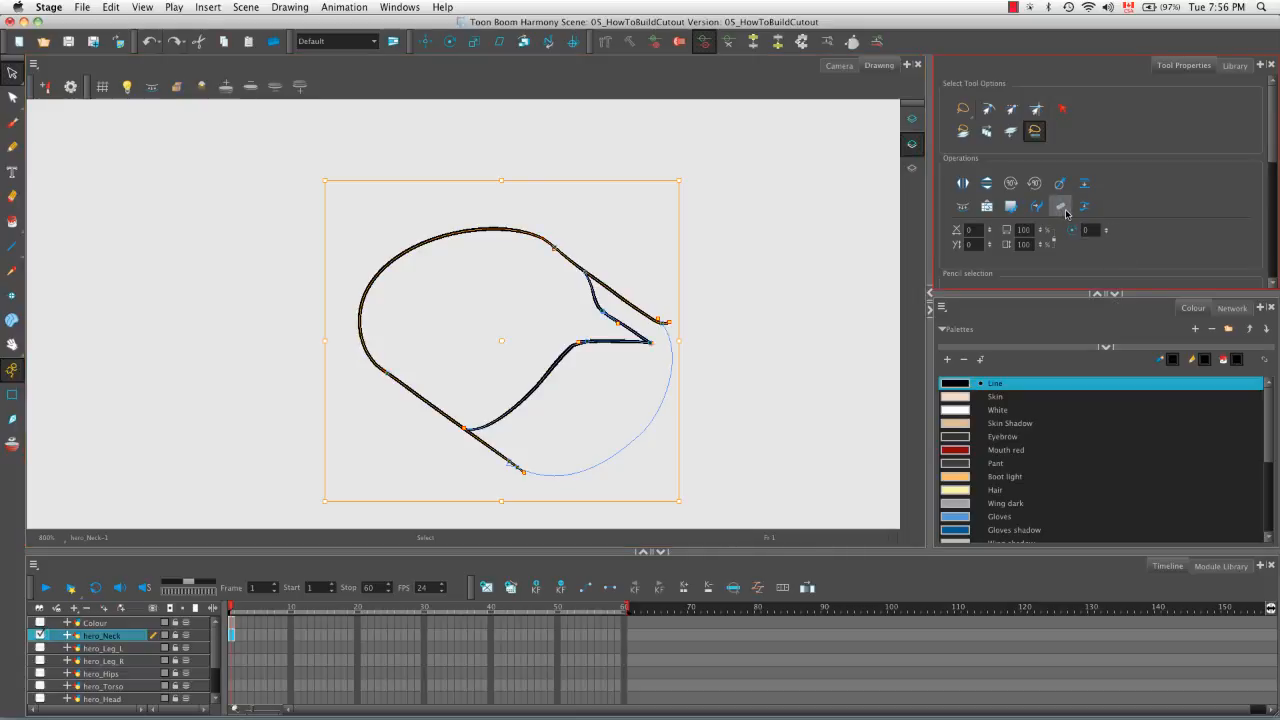
left_click(768, 279)
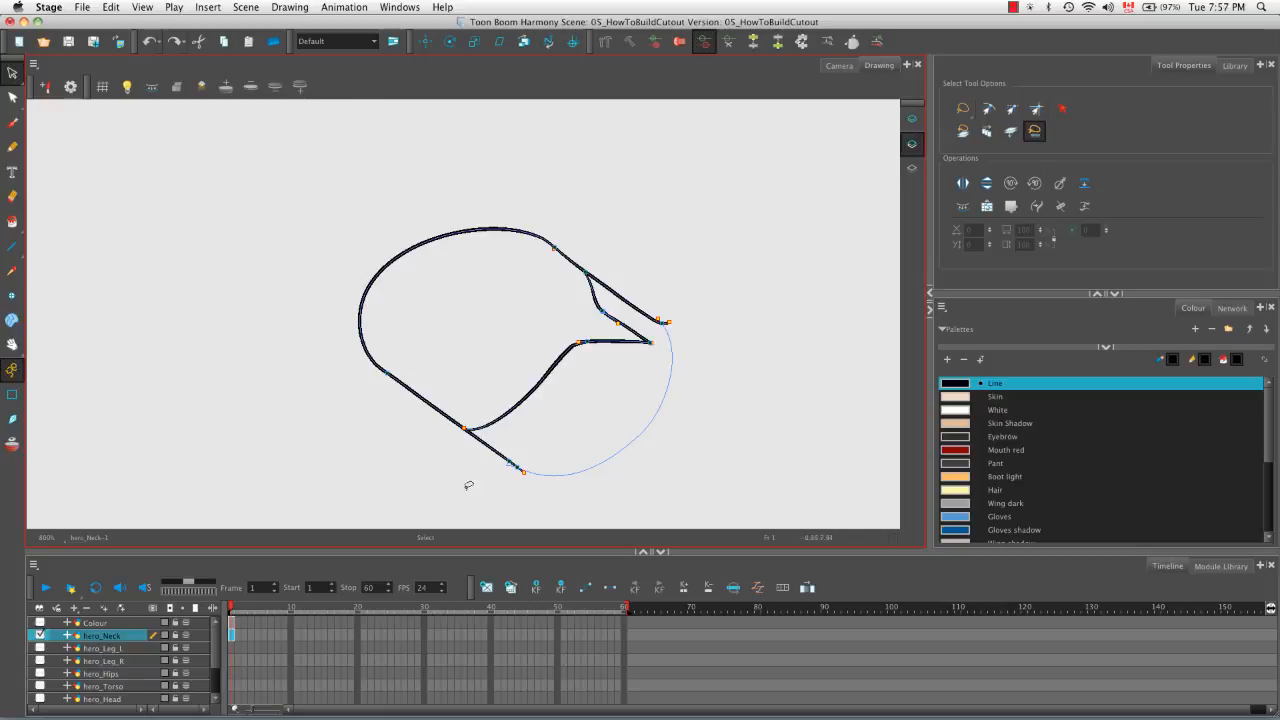
Show the Colour reference layer and sample the Skin colour from the model's neck with the Dropper
left_click(40, 622)
left_click(93, 624)
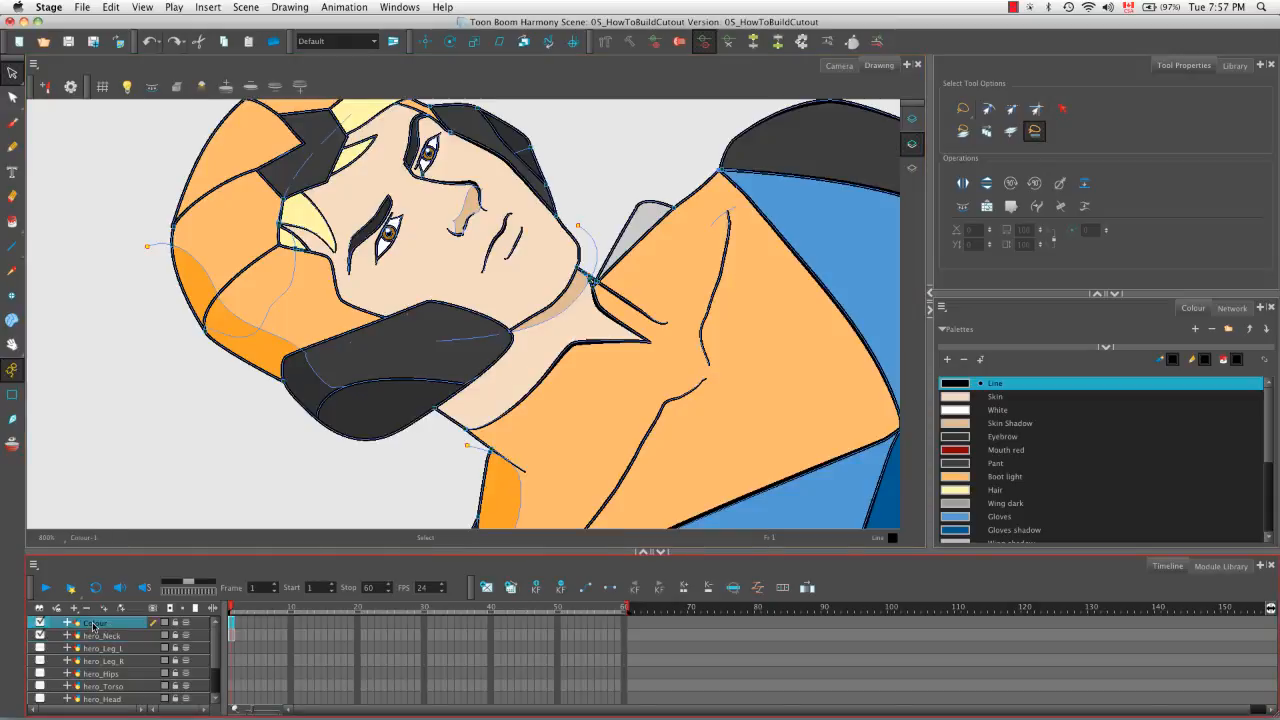
left_click(12, 270)
left_click(510, 378)
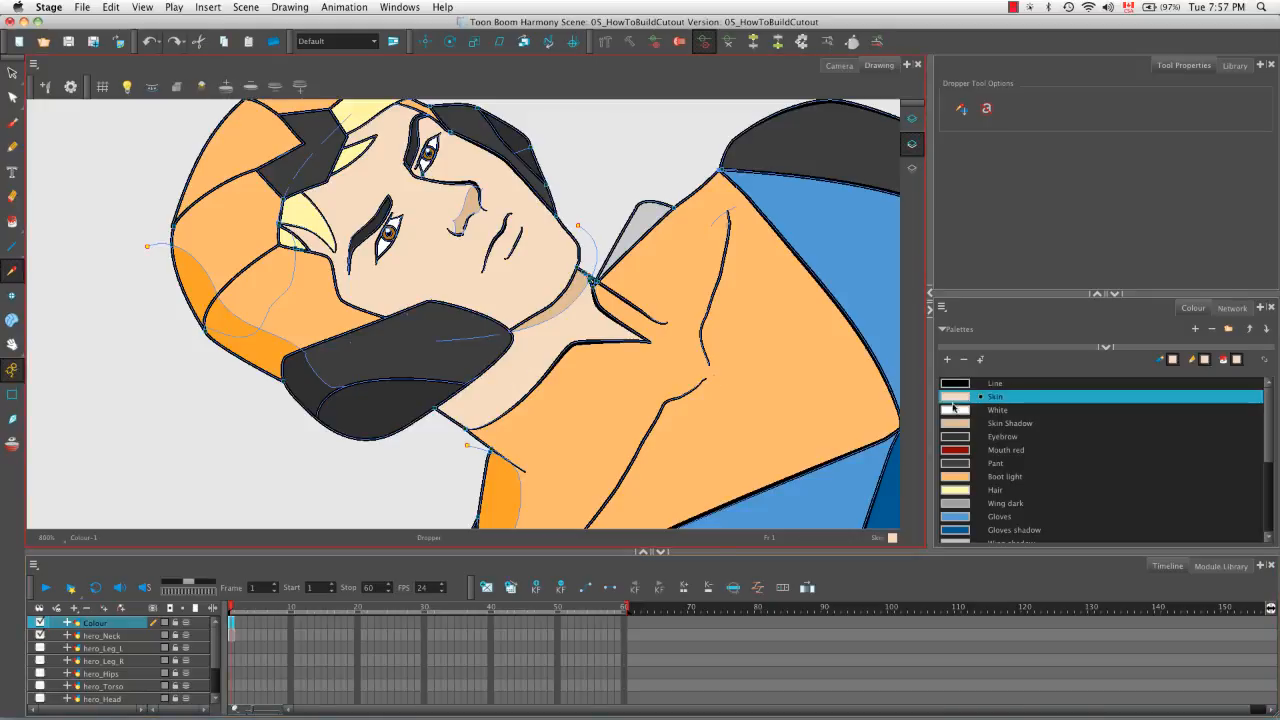
Fill only the neck area above the collar line on hero_Neck with Skin, undoing the first fill and changing the gap-closing setting
left_click(110, 636)
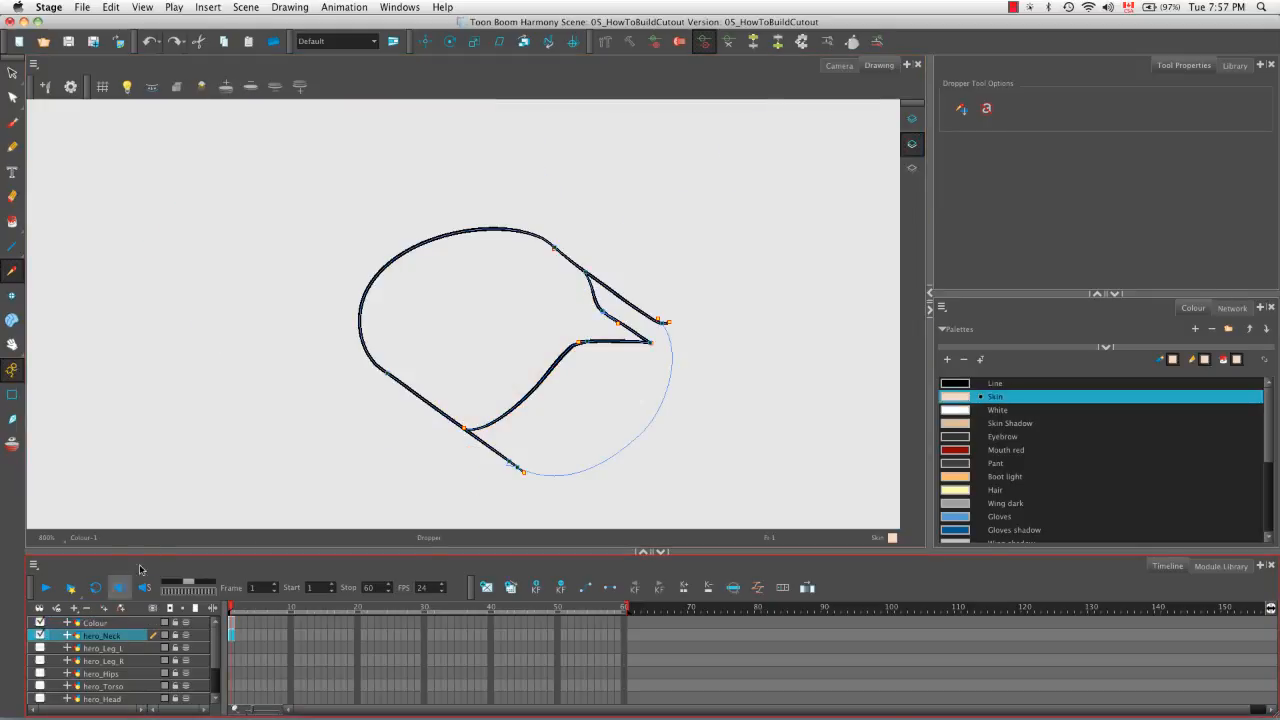
key("alt+i")
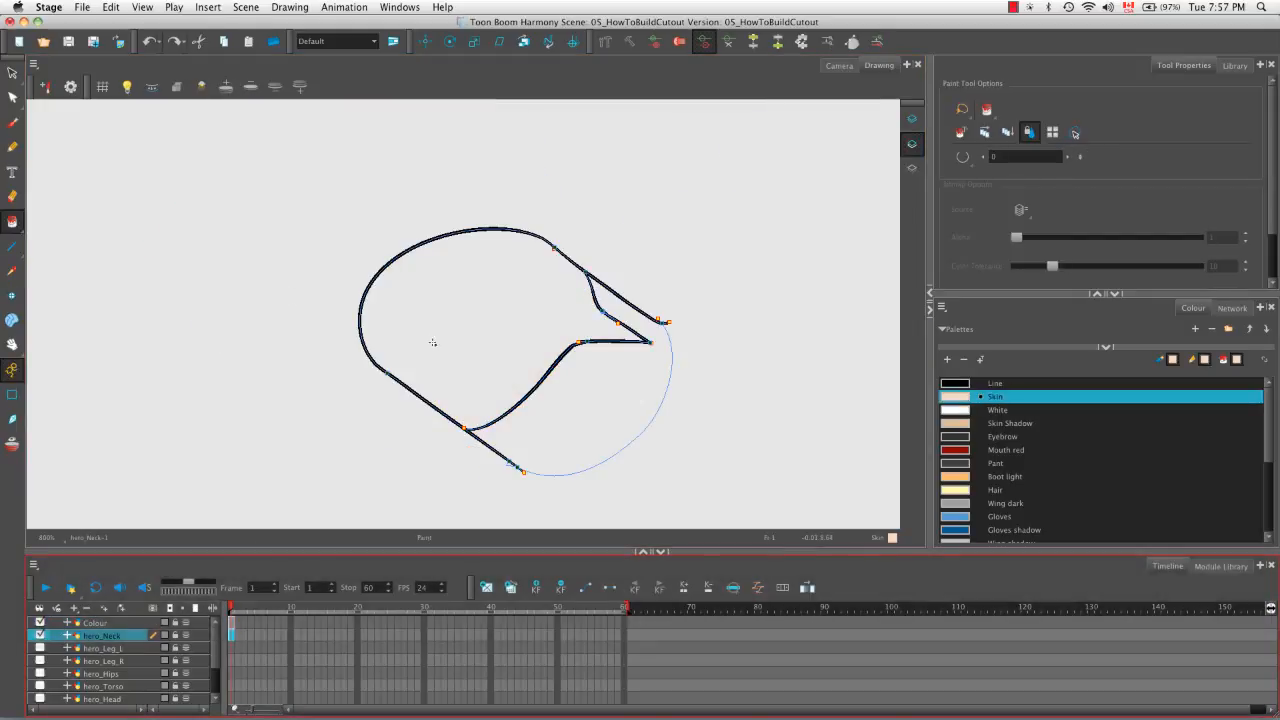
left_click(439, 346)
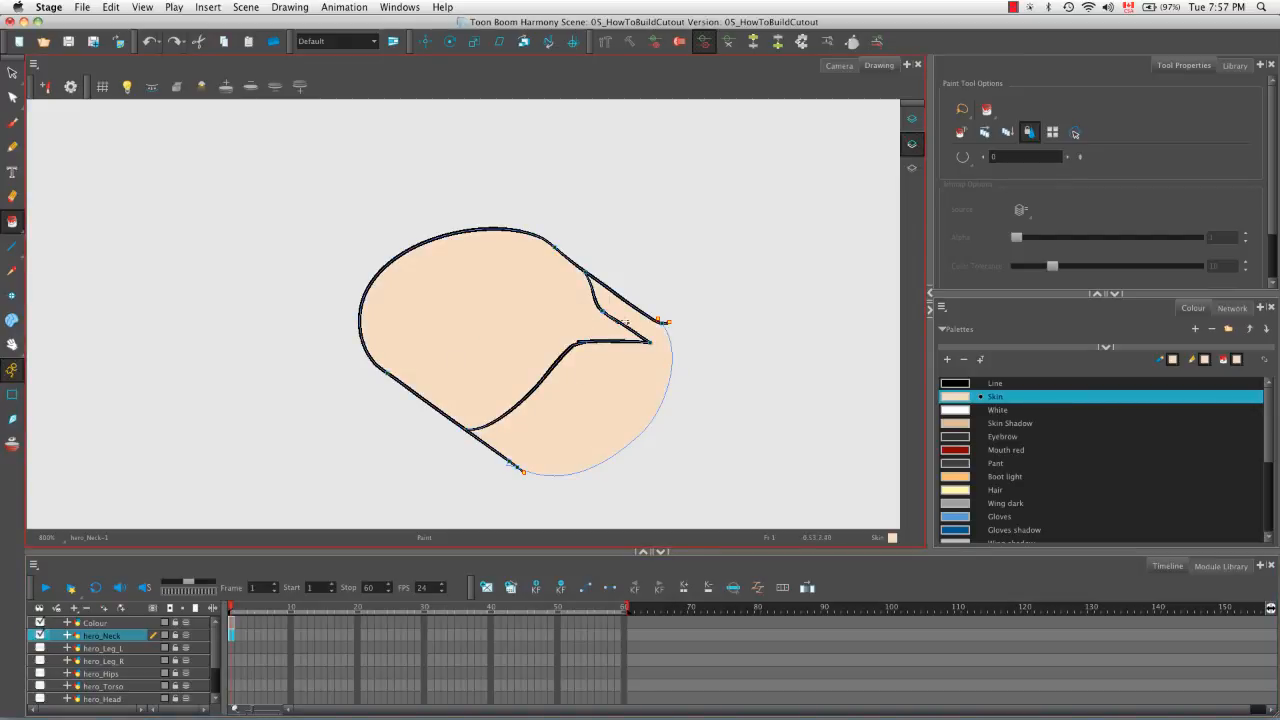
key("super+z")
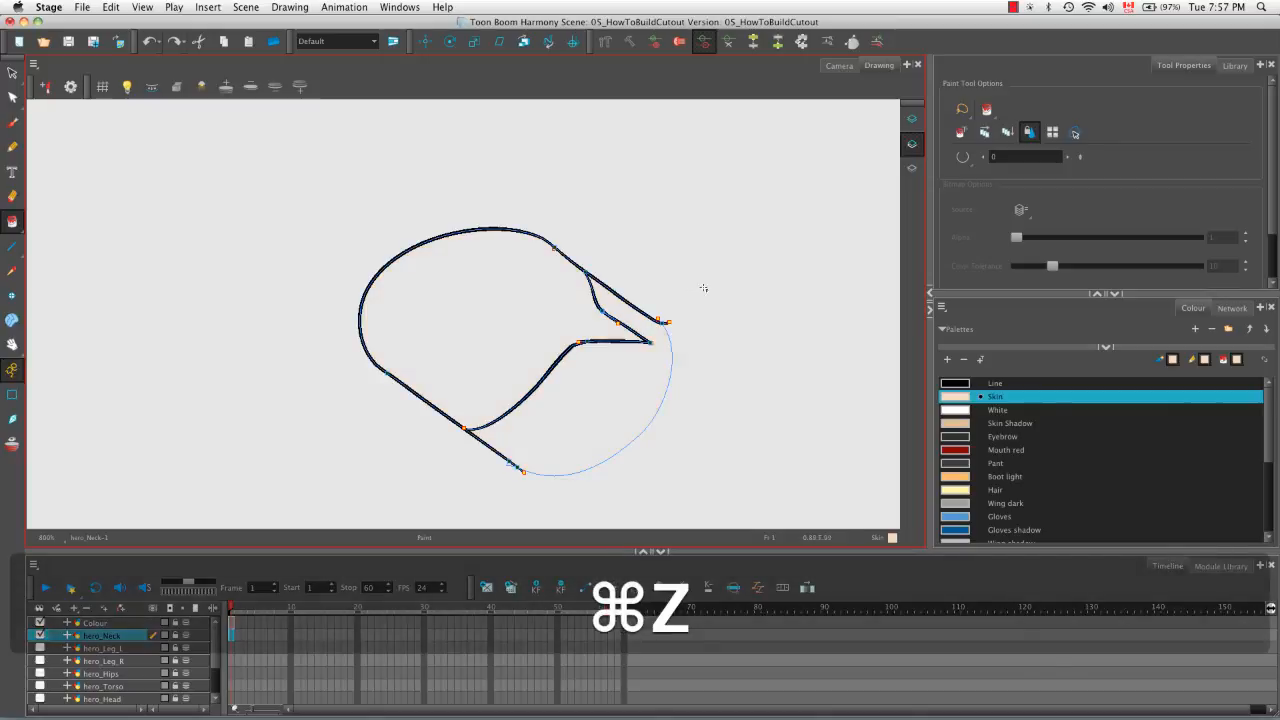
left_click(963, 157)
left_click(995, 216)
left_click(517, 333)
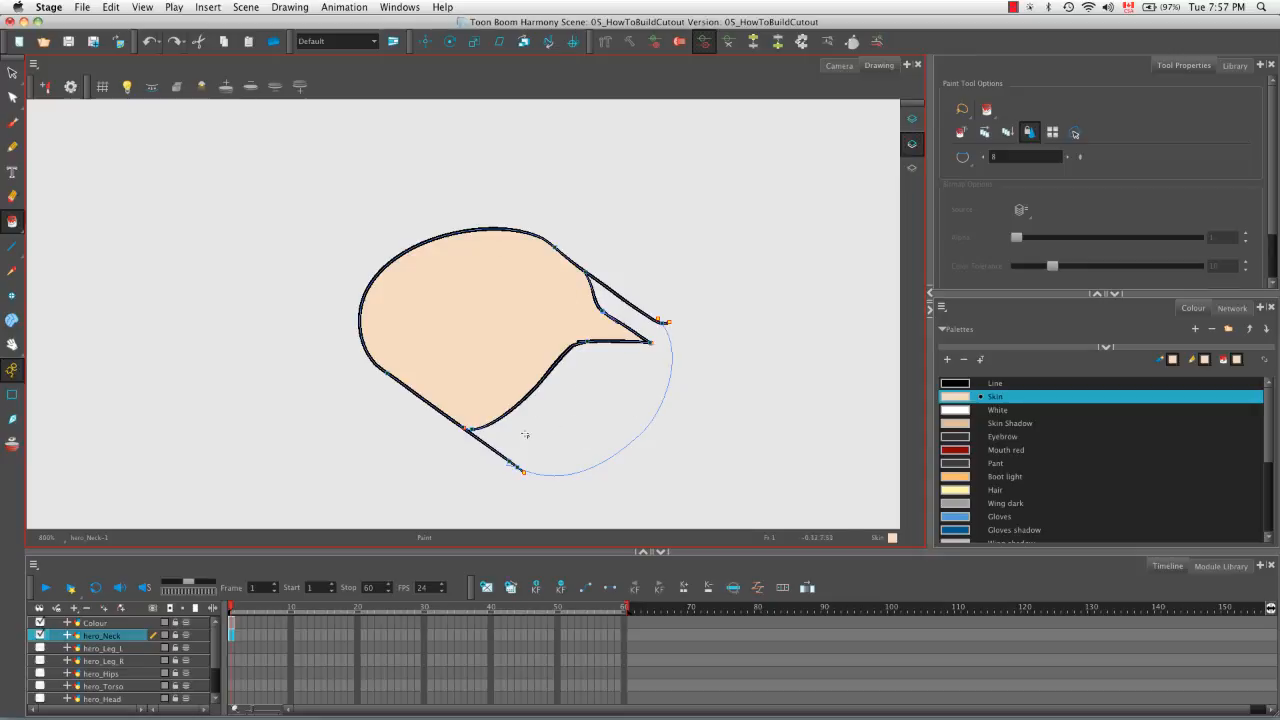
Sample Boot light from the Colour layer's torso and fill the area below the collar line on hero_Neck
left_click(120, 624)
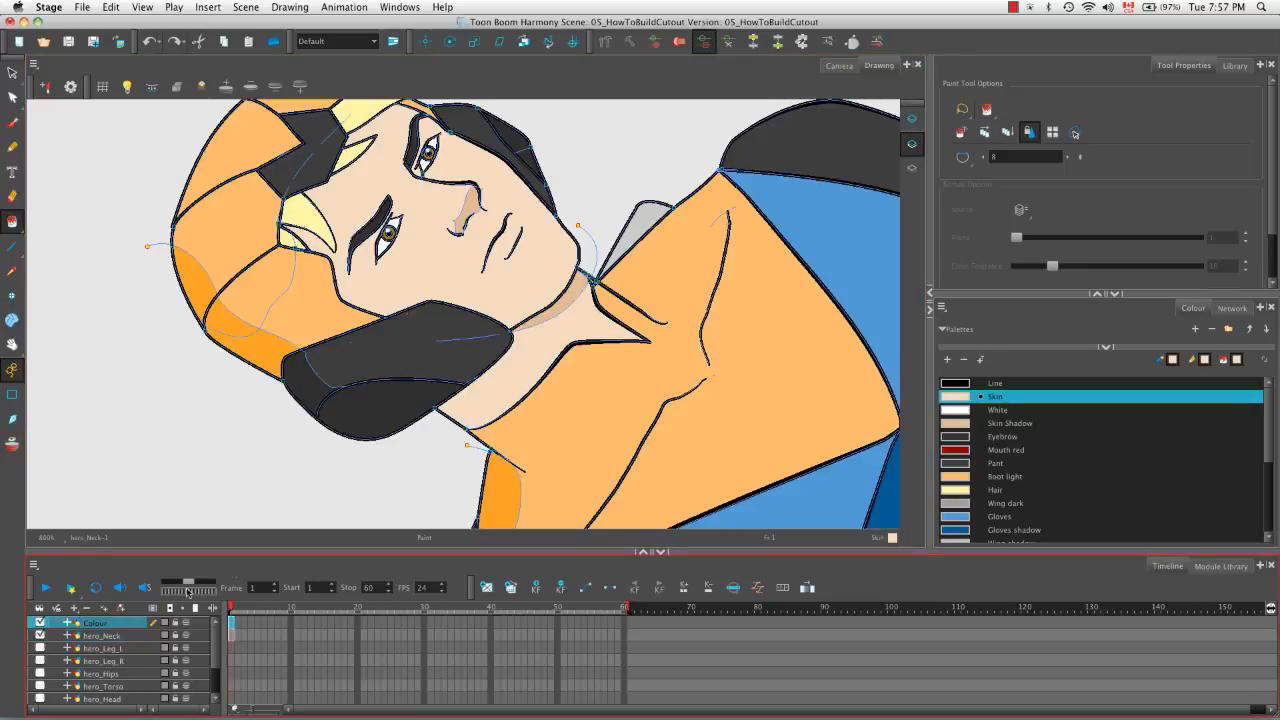
left_click(12, 270)
left_click(556, 400)
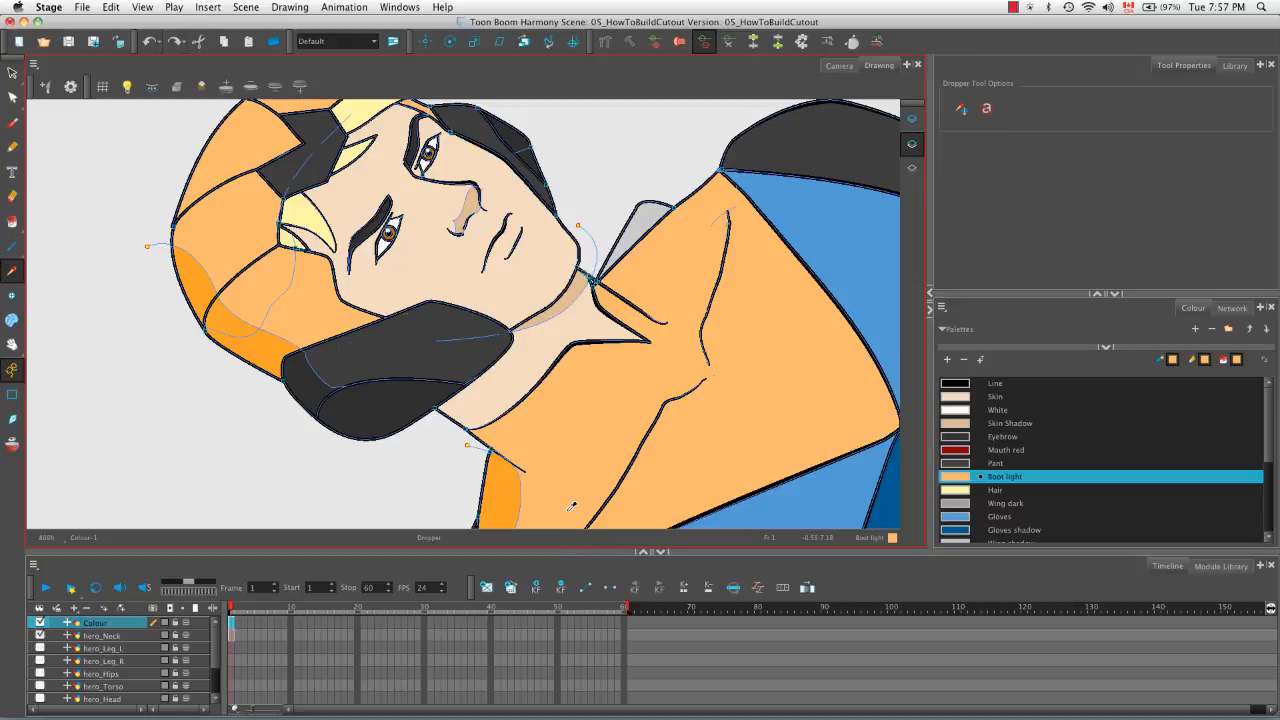
left_click(149, 637)
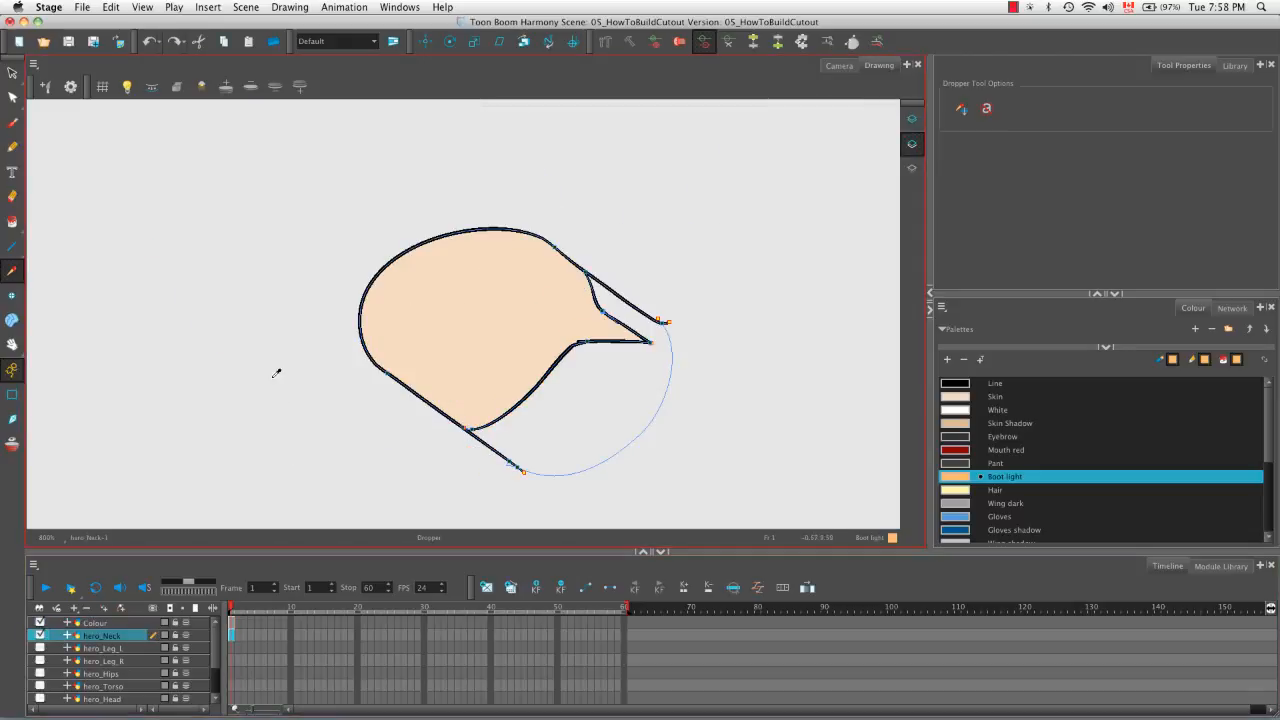
key("alt+i")
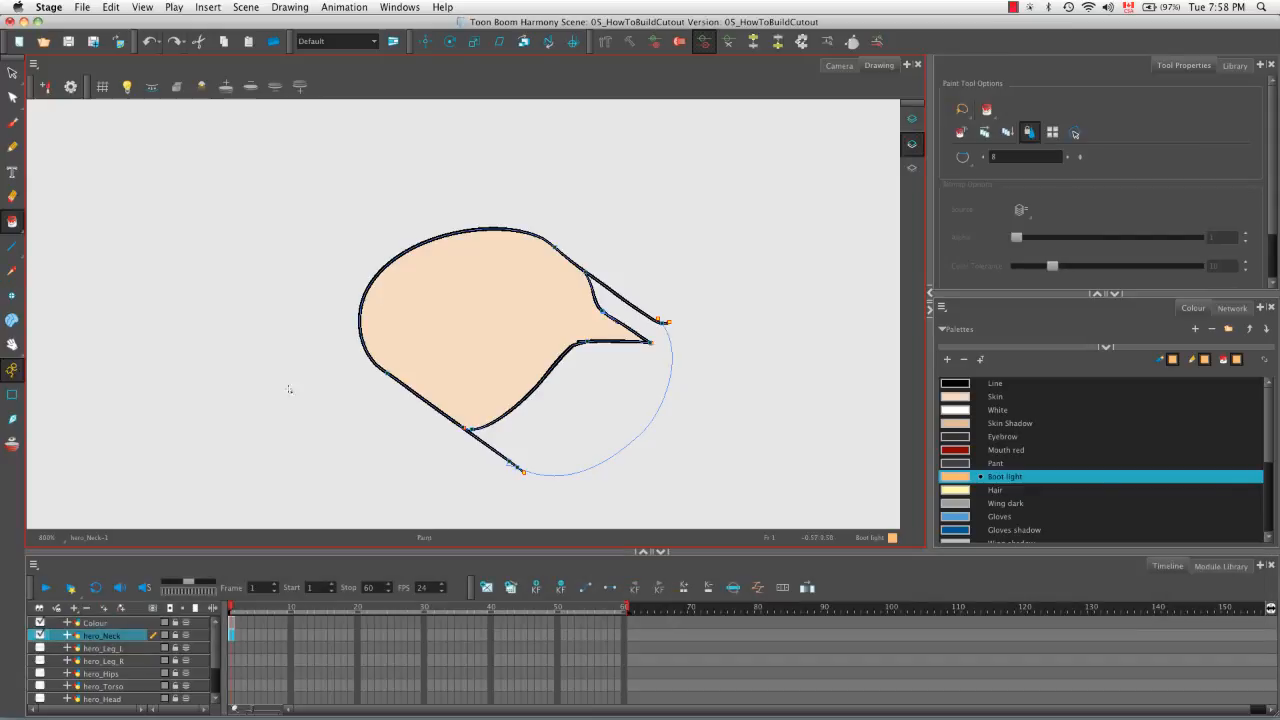
left_click(566, 425)
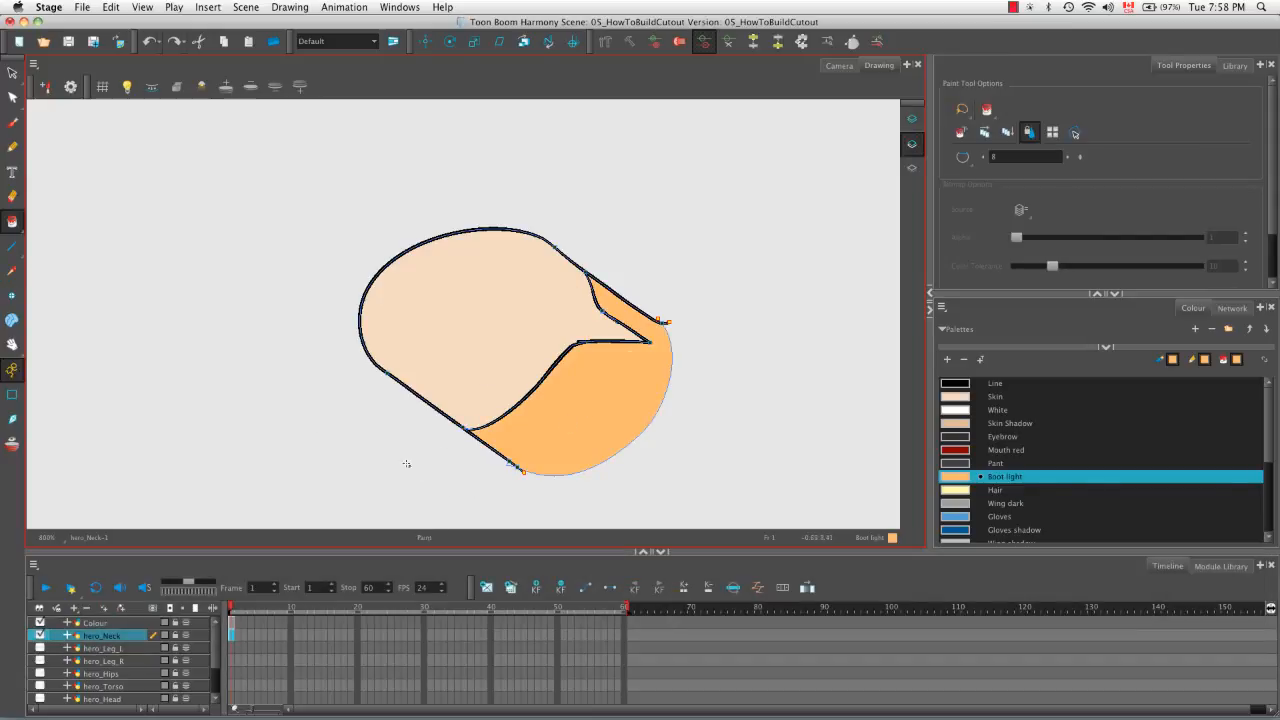
Draw a curved invisible stroke across the neck on hero_Neck as the chin shadow's edge, checking it against the Colour reference
left_click(102, 624)
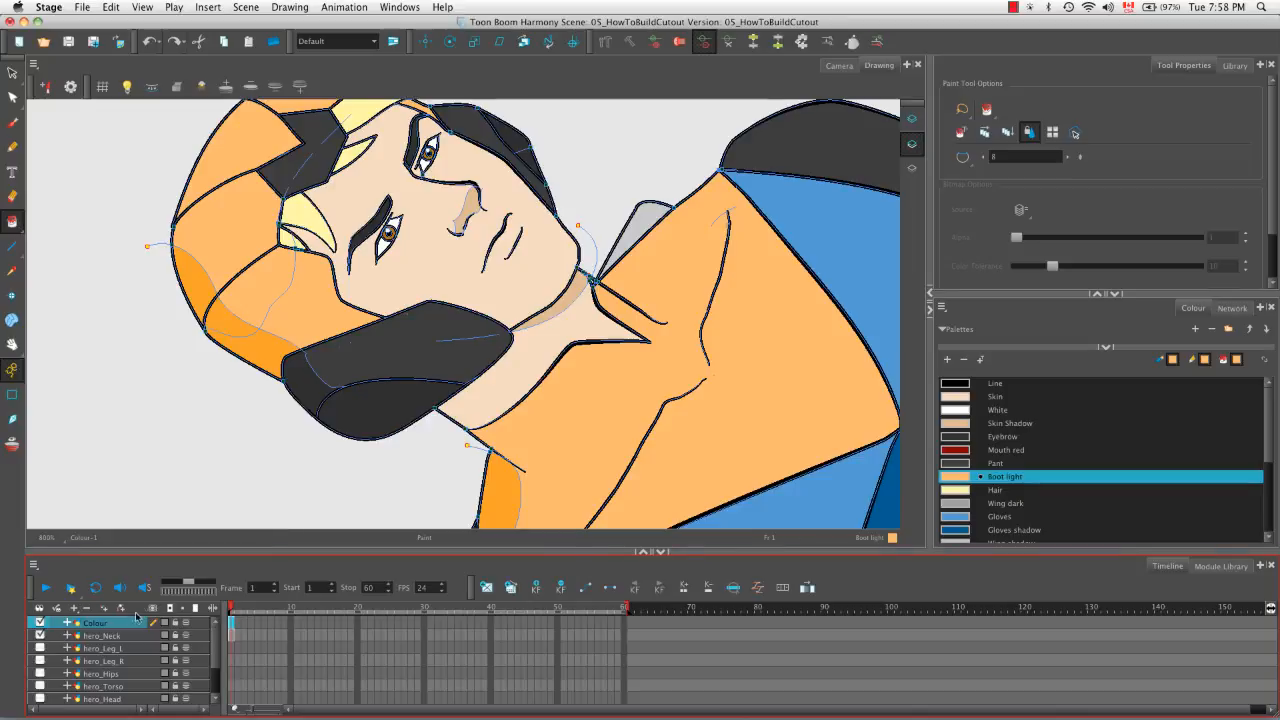
left_click(124, 639)
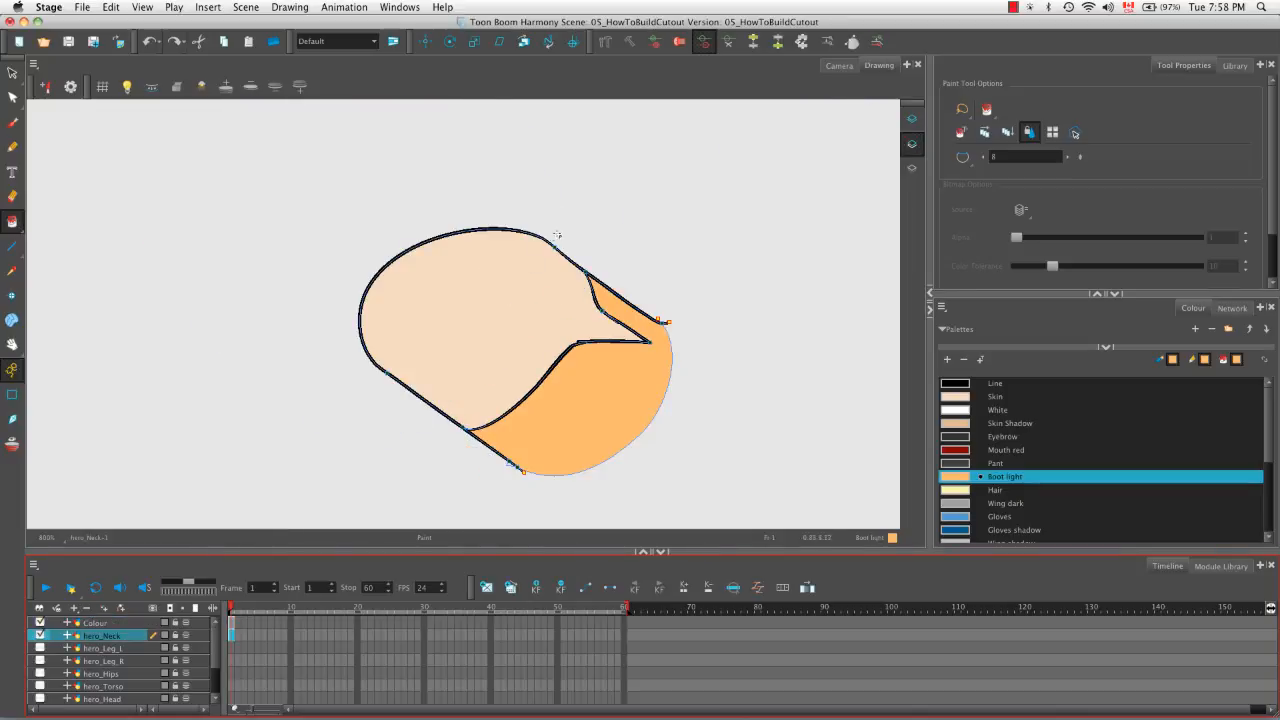
left_click_drag(12, 221, 58, 289)
mouse_move(340, 378)
left_mouse_down()
mouse_move(540, 317)
mouse_move(570, 219)
left_mouse_up()
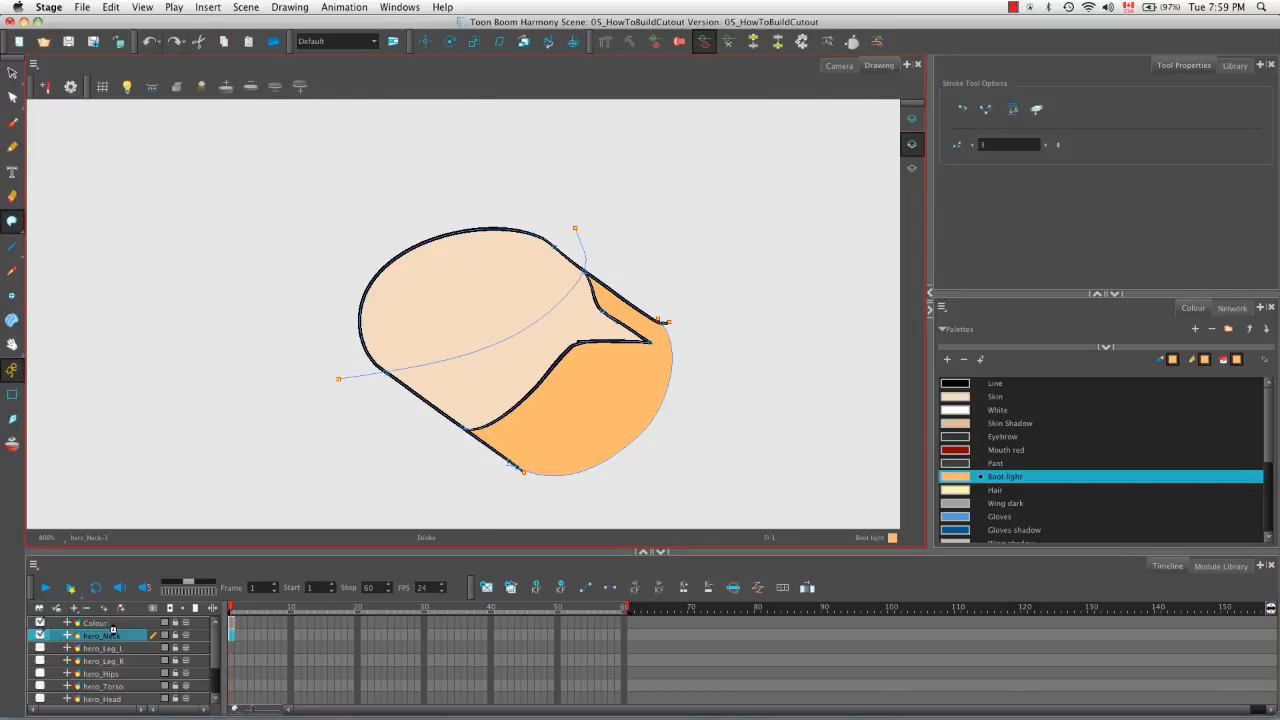
left_click(110, 623)
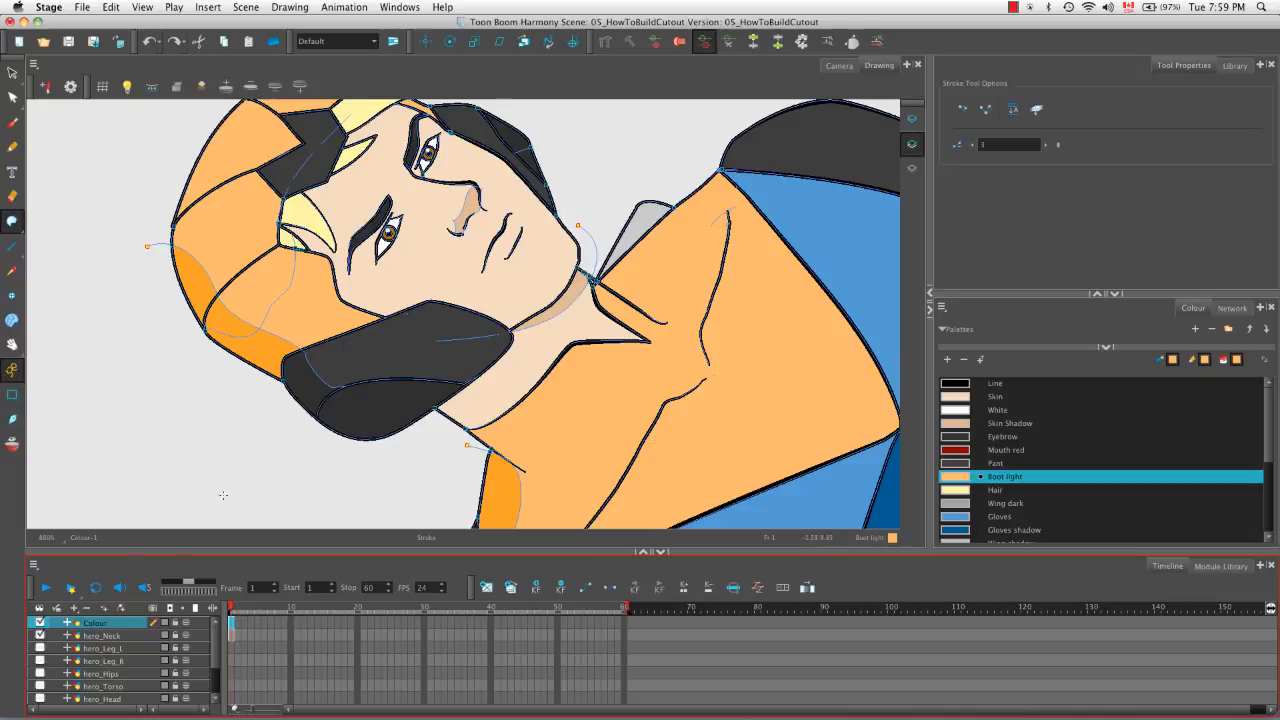
left_click(110, 636)
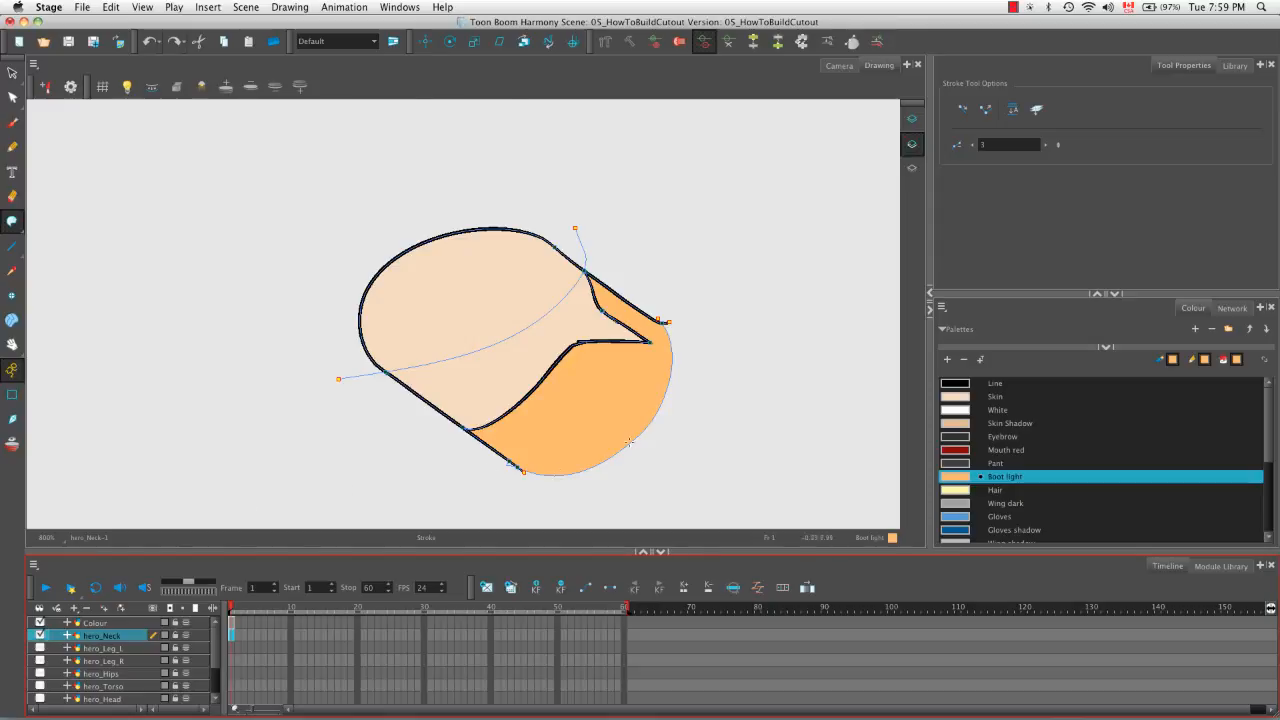
Sample Skin Shadow from the reference neck and fill the area above the shadow stroke on hero_Neck
left_click(100, 623)
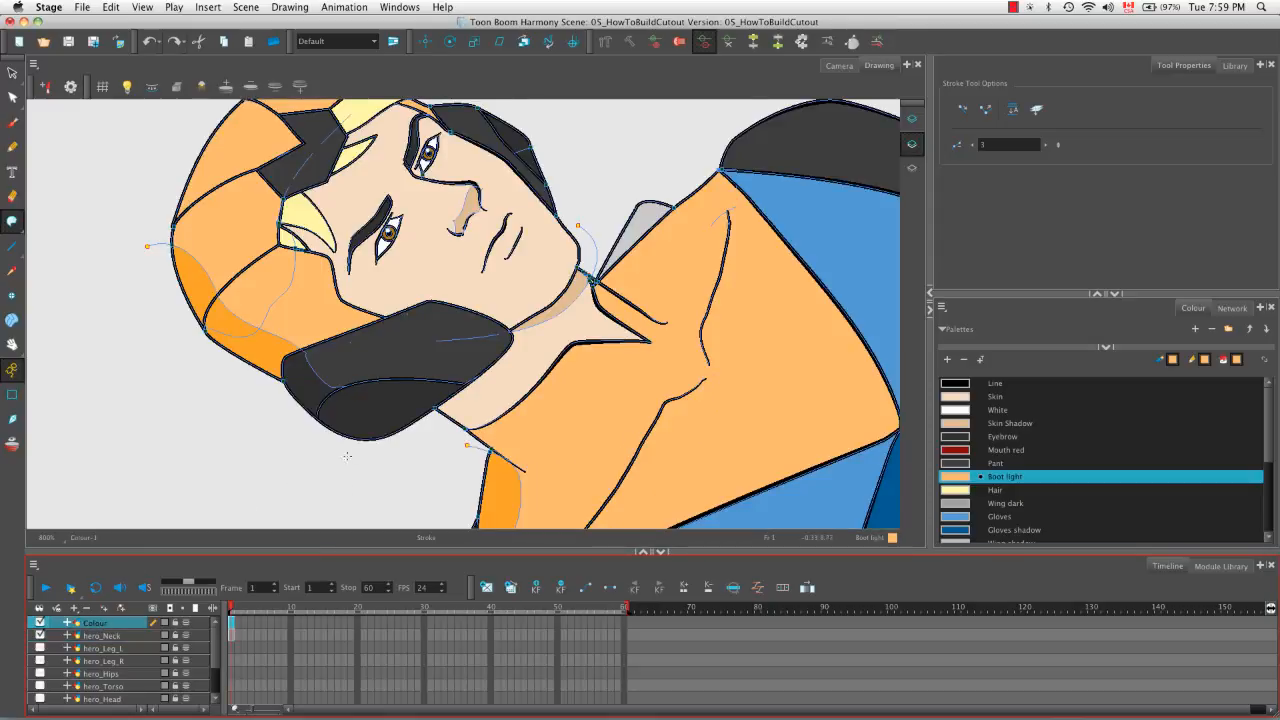
left_click(12, 270)
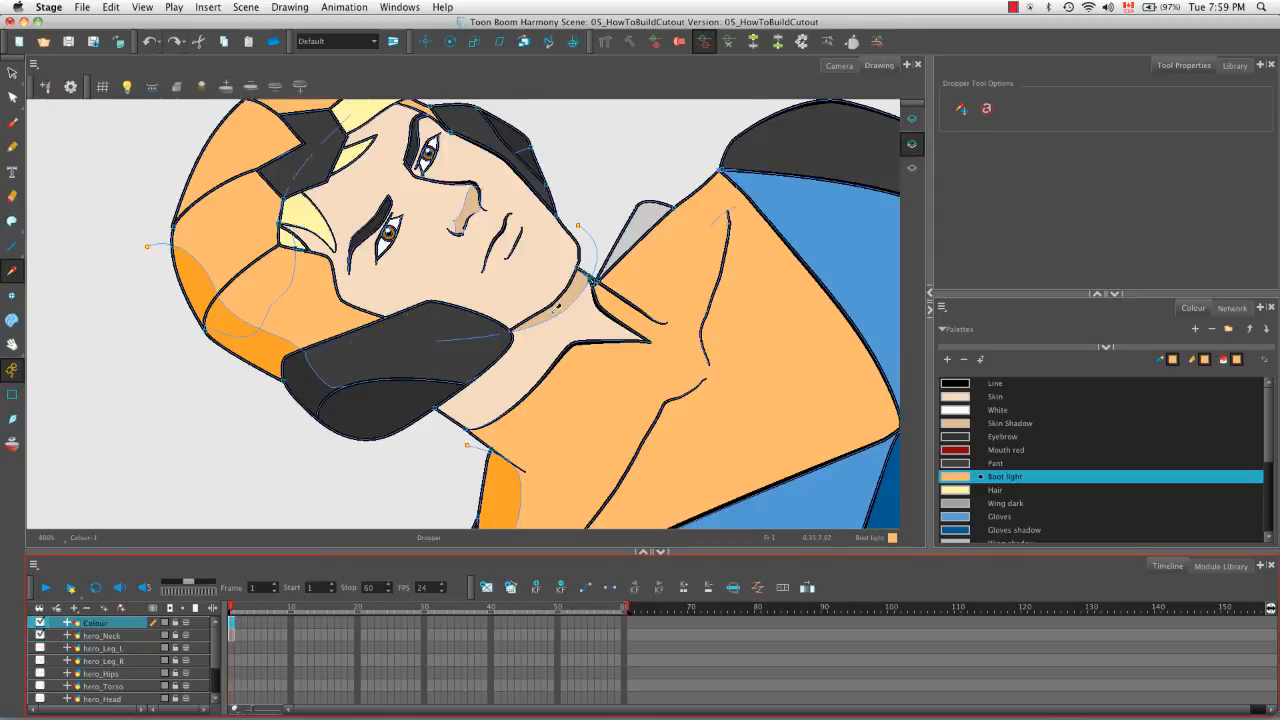
left_click(541, 327)
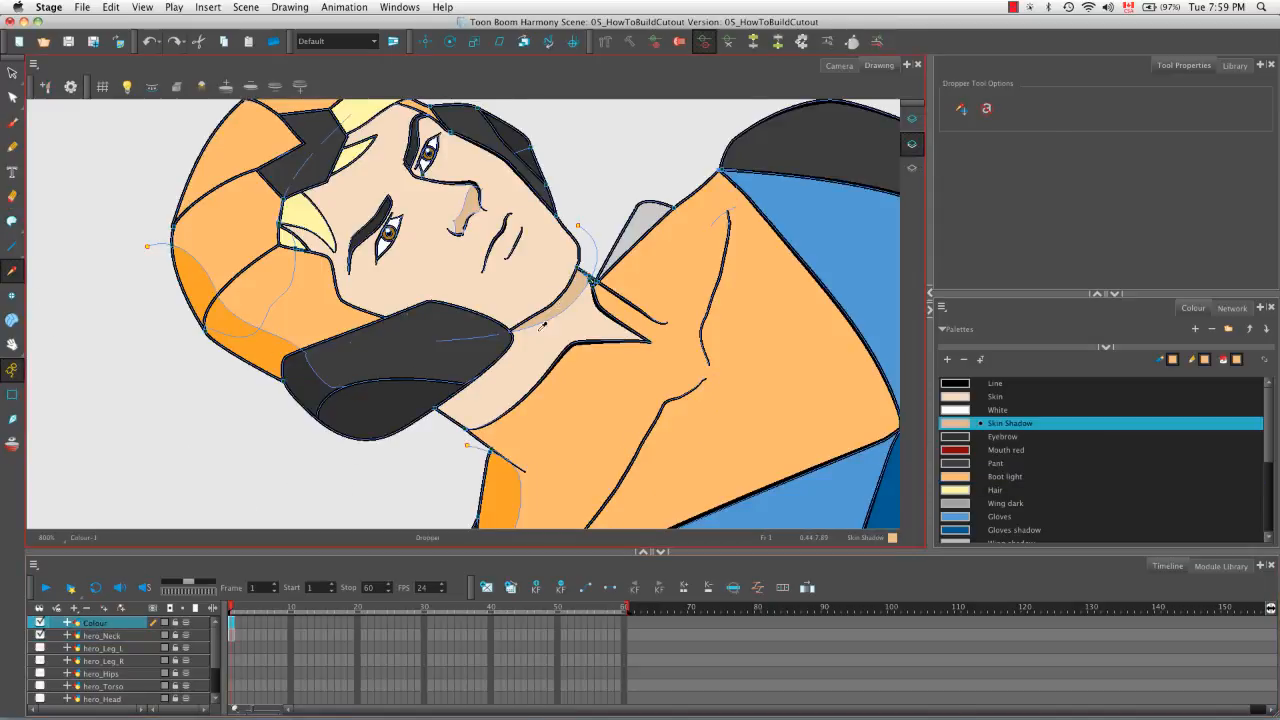
left_click(93, 637)
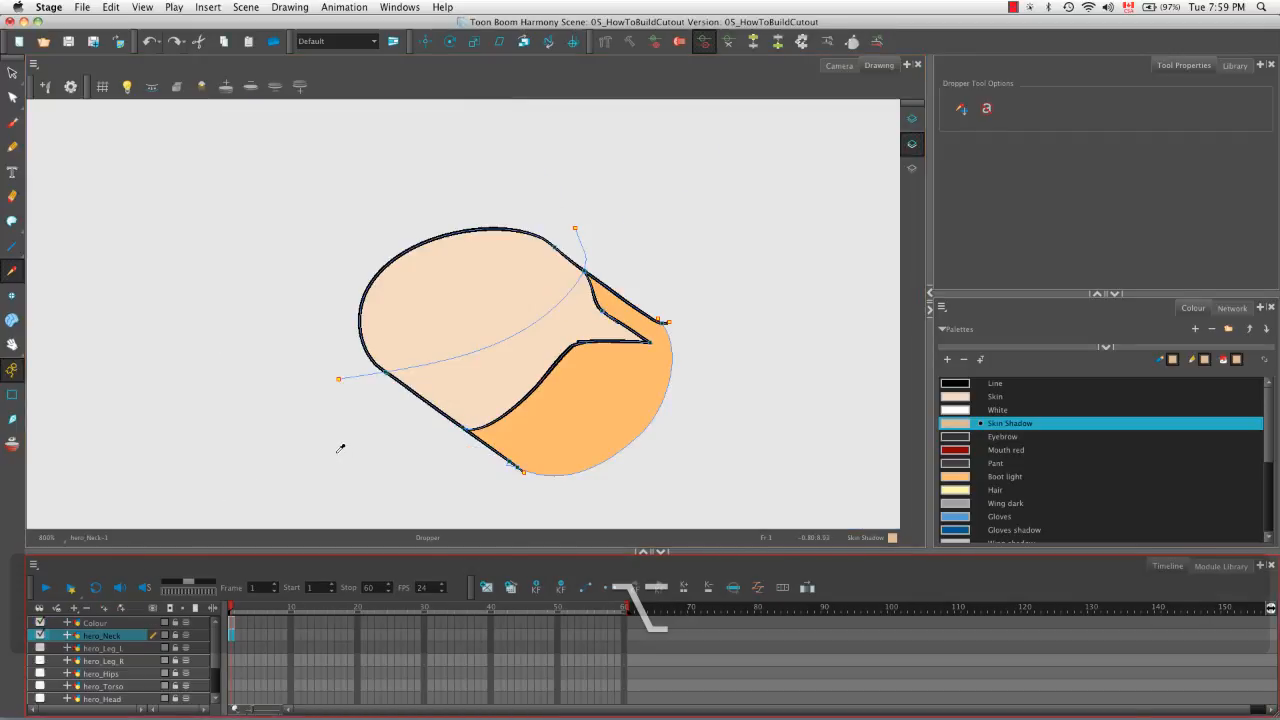
key("alt+i")
left_click(483, 311)
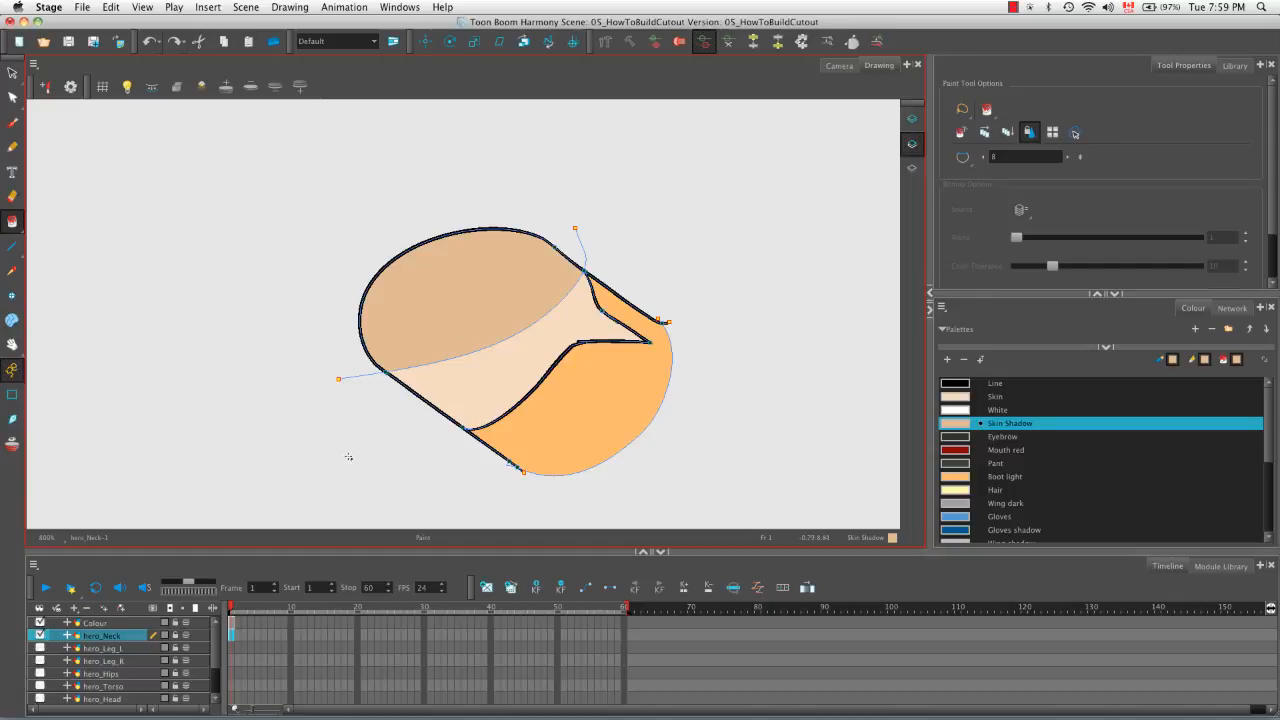
Hide the strokes, examine the collar's pencil line separately from the neck outline, and deselect it
key("k")
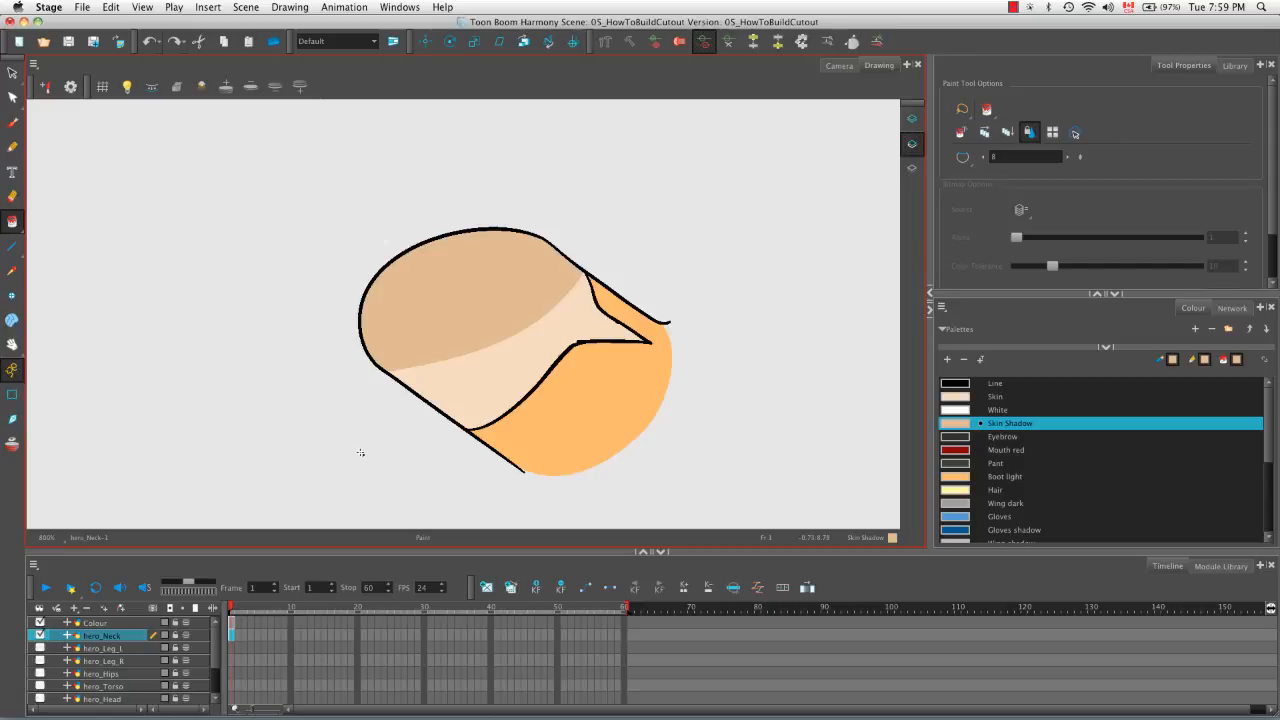
key("v")
left_click(12, 72)
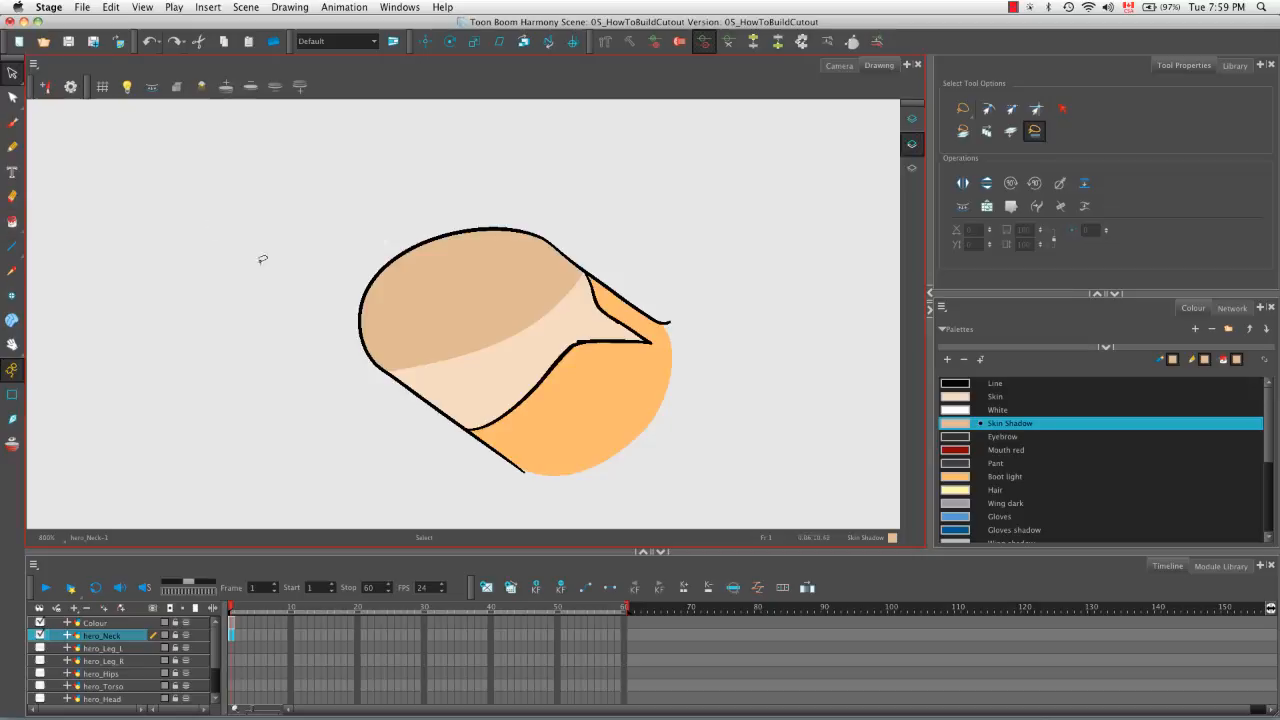
left_click(565, 348, "shift")
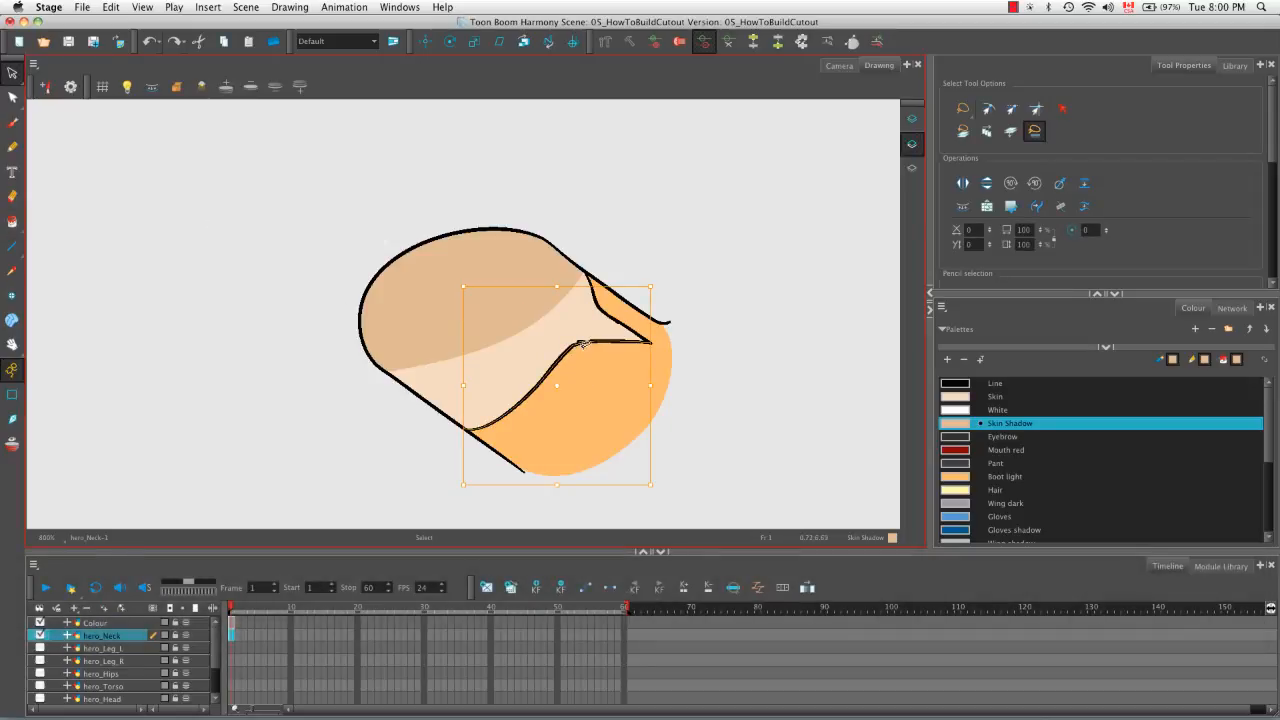
left_click(1061, 207)
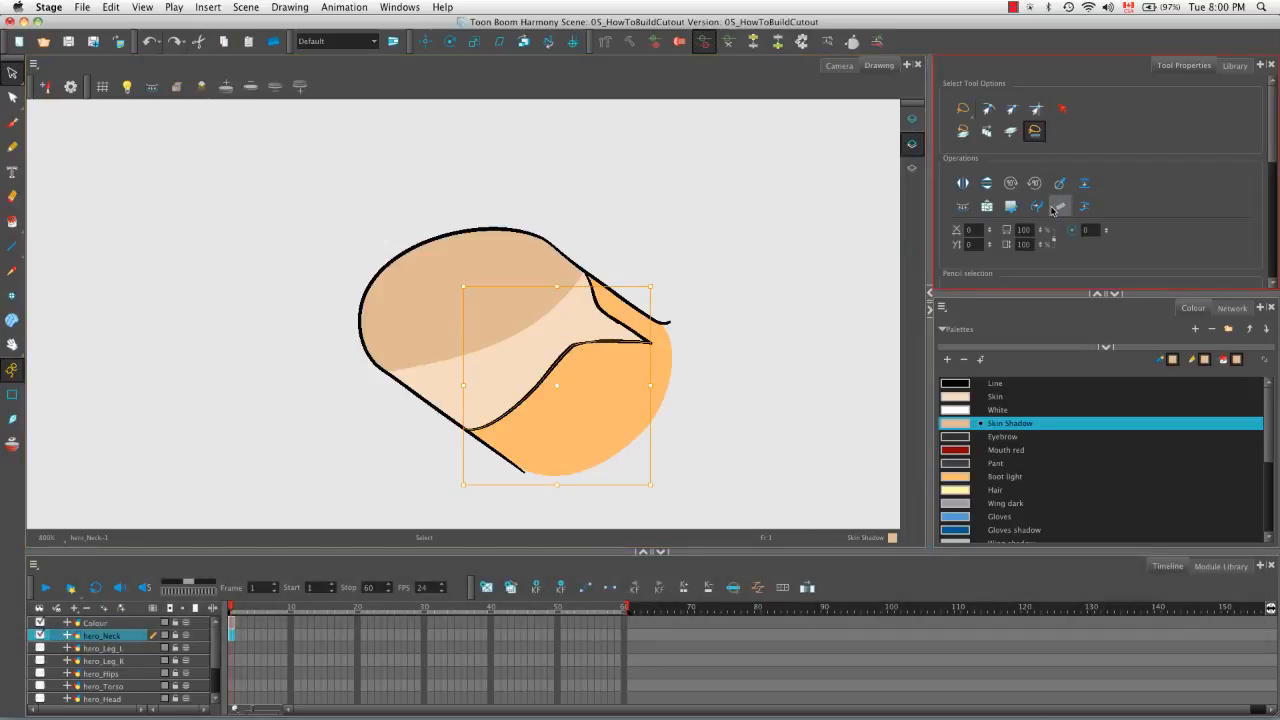
left_click(738, 295)
mouse_move(735, 296)
left_mouse_down()
mouse_move(754, 323)
mouse_move(634, 486)
mouse_move(523, 423)
mouse_move(513, 348)
left_mouse_up()
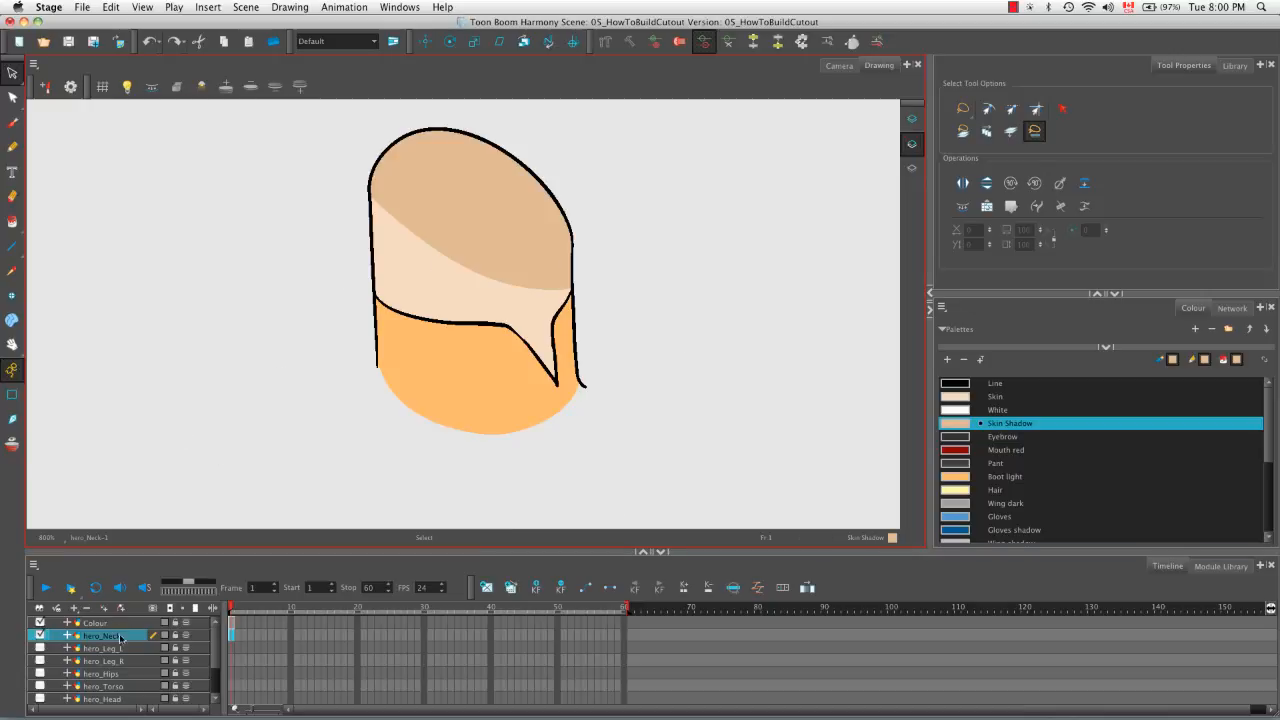
Show hero_Torso and hide hero_Neck, select the torso's frame 1 cell, and turn on the Light Table
scroll(213, 647, "down", 2)
left_click(58, 648)
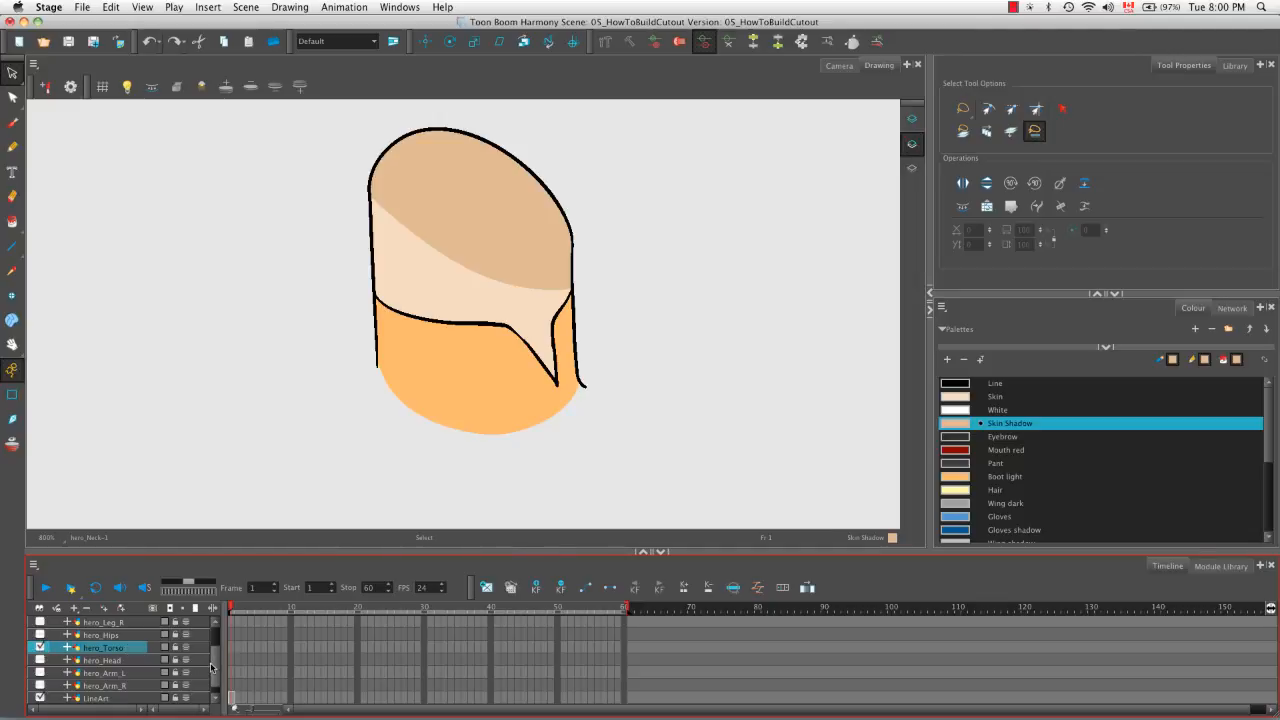
scroll(214, 668, "up", 2)
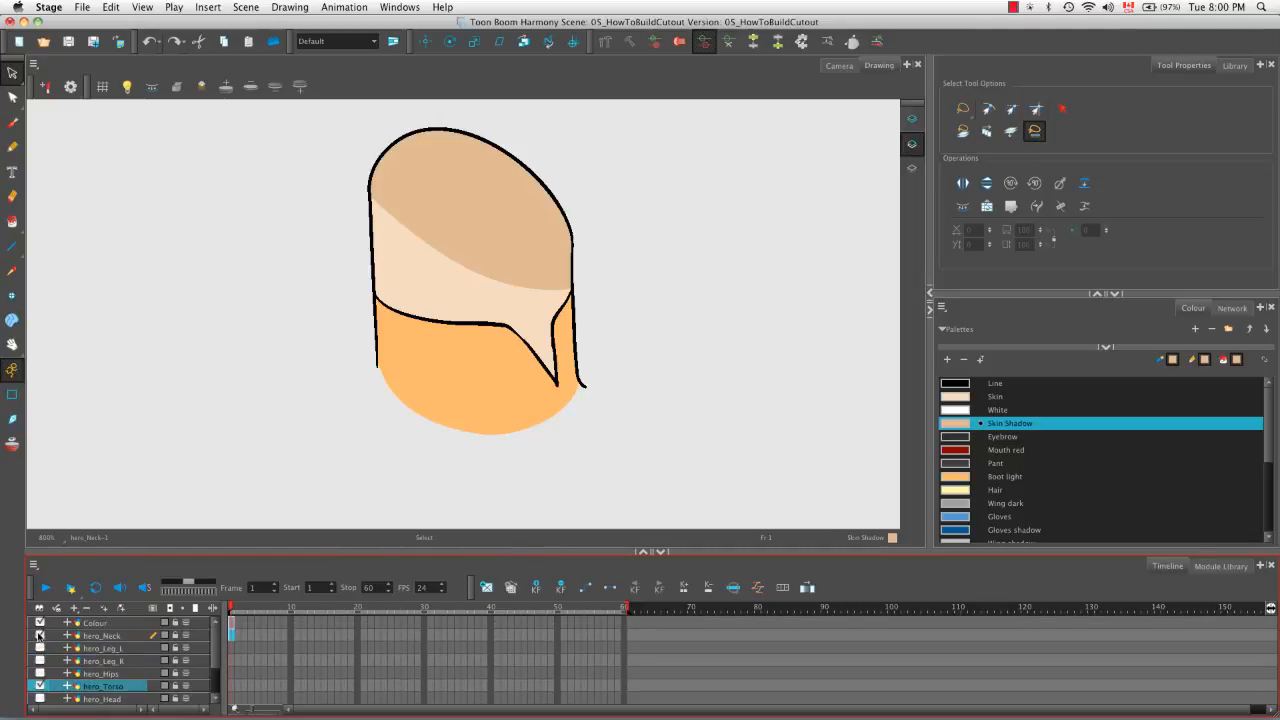
left_click(232, 688)
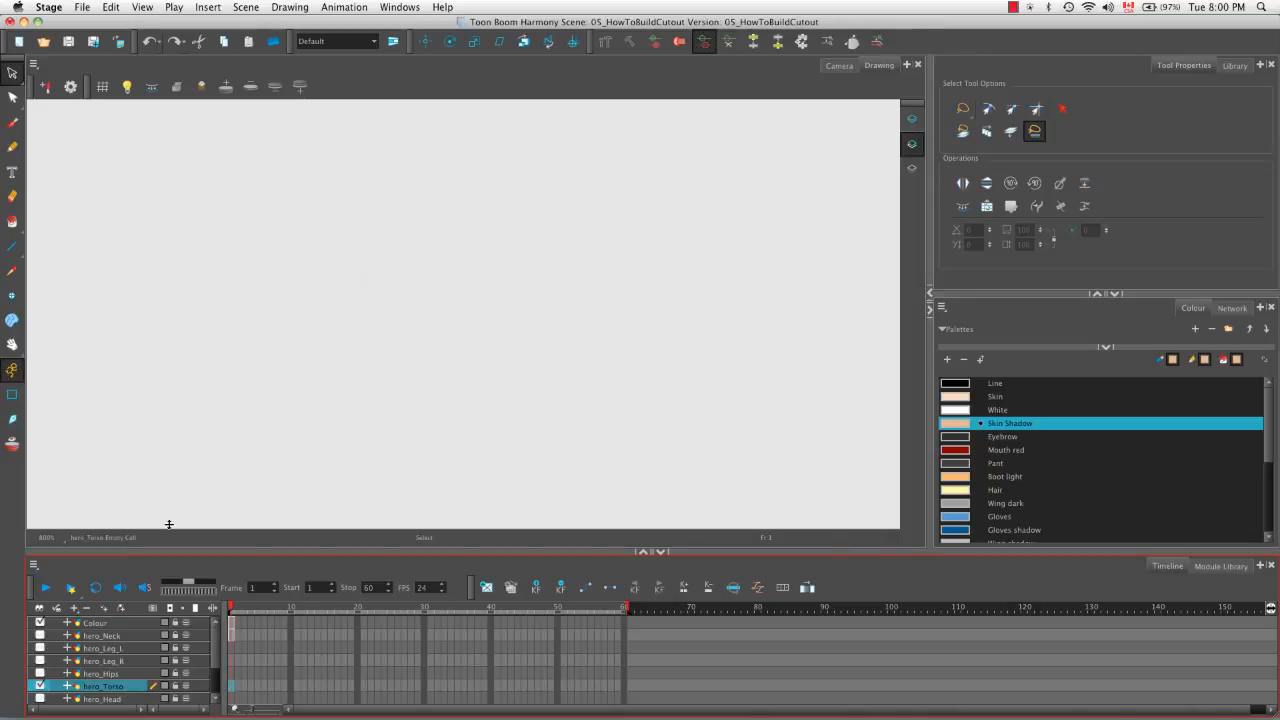
left_click(127, 86)
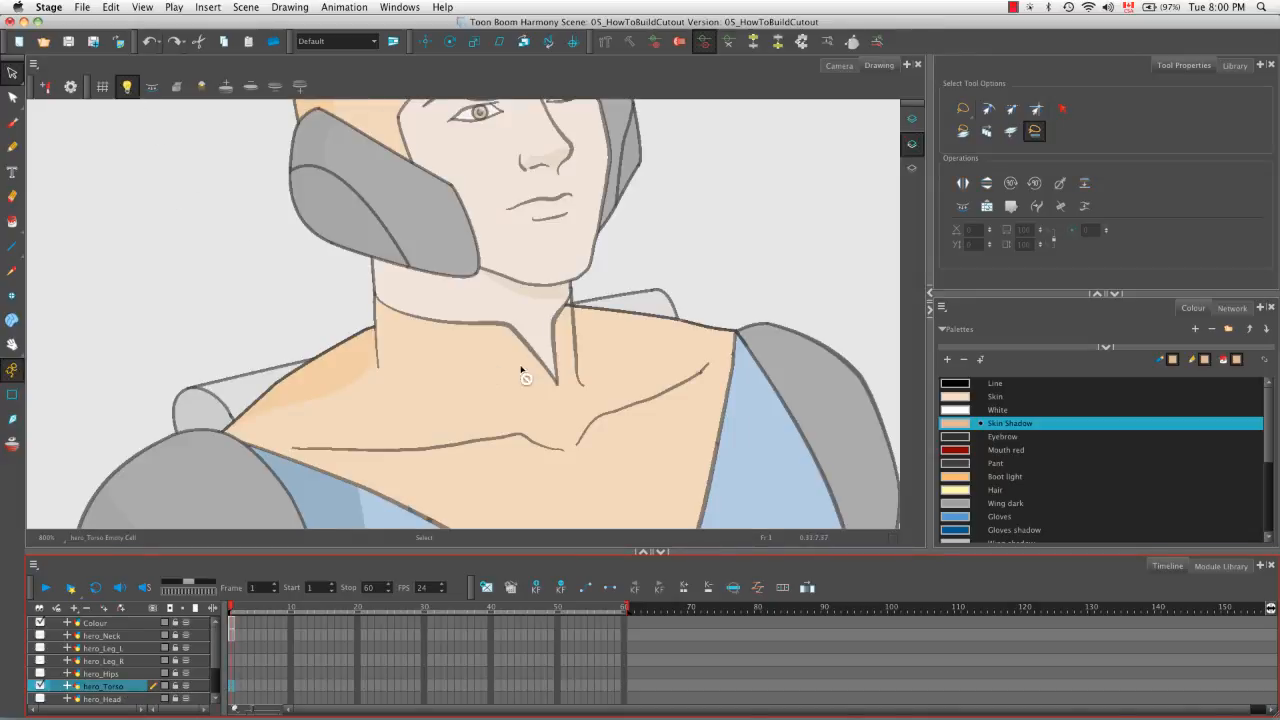
left_click(677, 284)
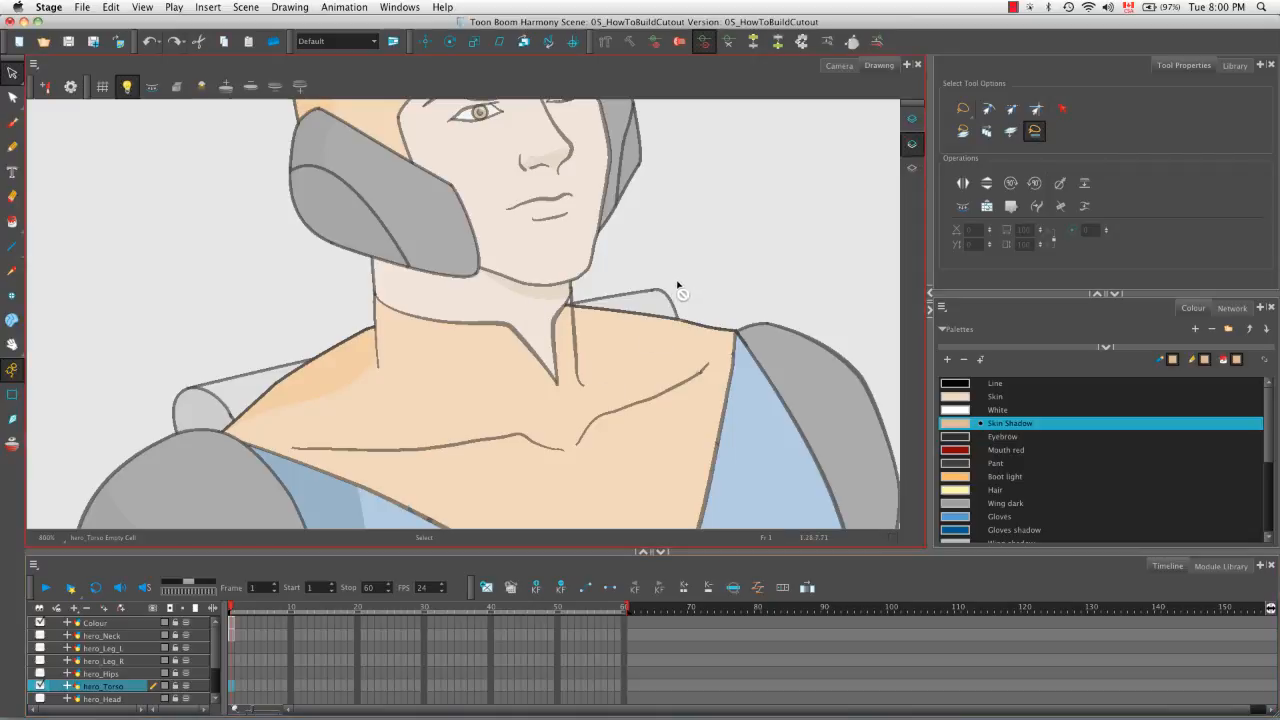
Frame the reference torso and set up the Pencil tool with the Line colour and a maximum size of 3
key("1")
key("1")
key("1")
key("space")
mouse_move(533, 333)
left_mouse_down()
mouse_move(547, 295)
mouse_move(551, 306)
left_mouse_up()
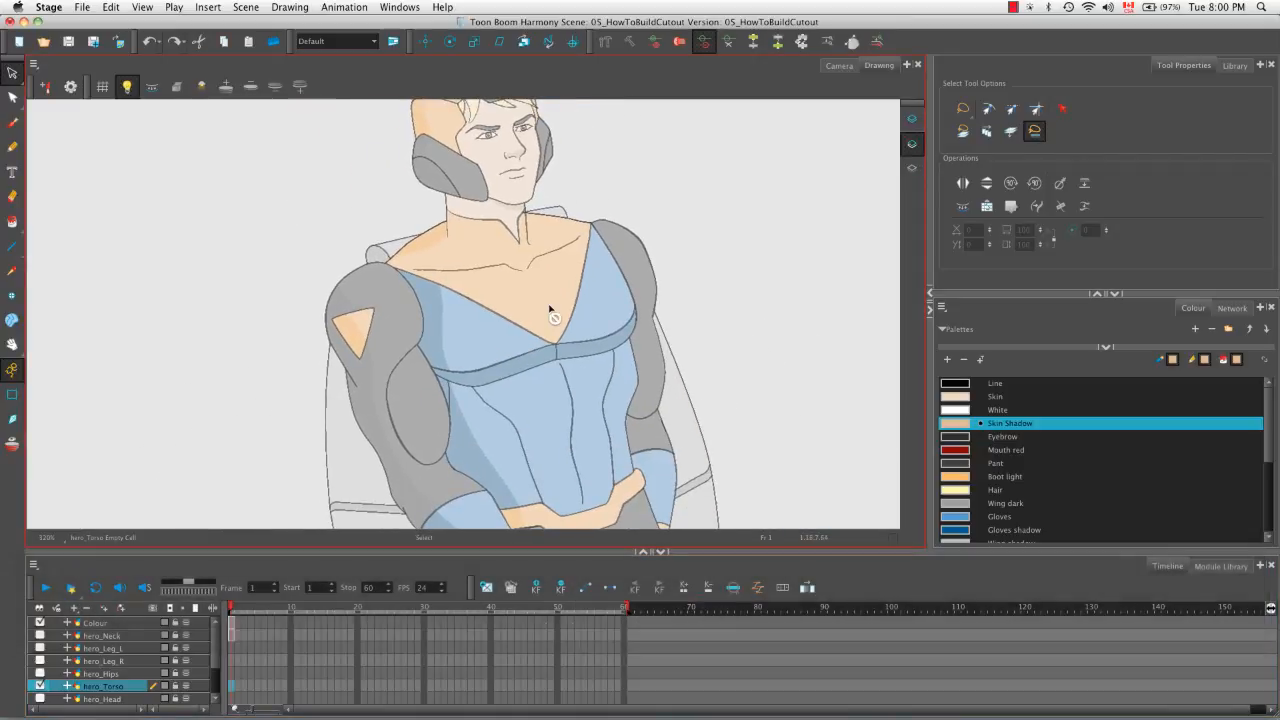
left_click(971, 383)
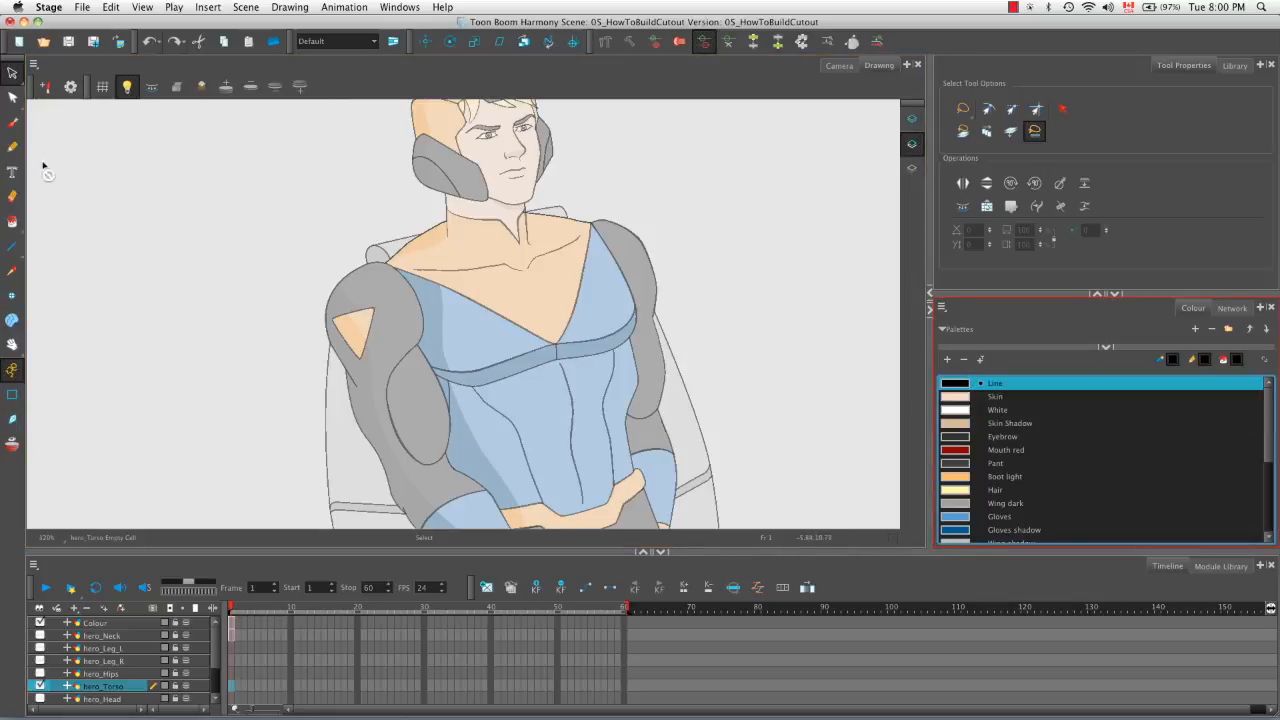
left_click(12, 146)
left_click(1222, 167)
type("3")
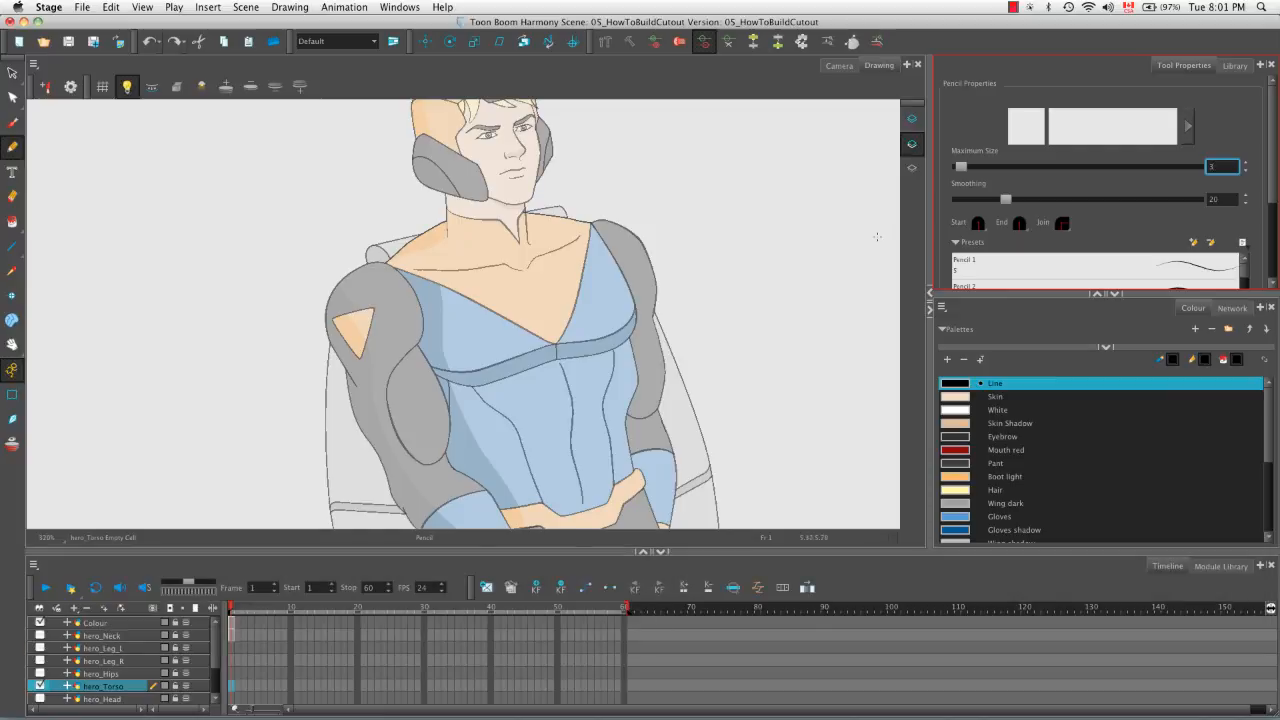
Trace the torso's outer chest edge from the shoulder corner along the arm to the chest band with the Pencil
key("Return")
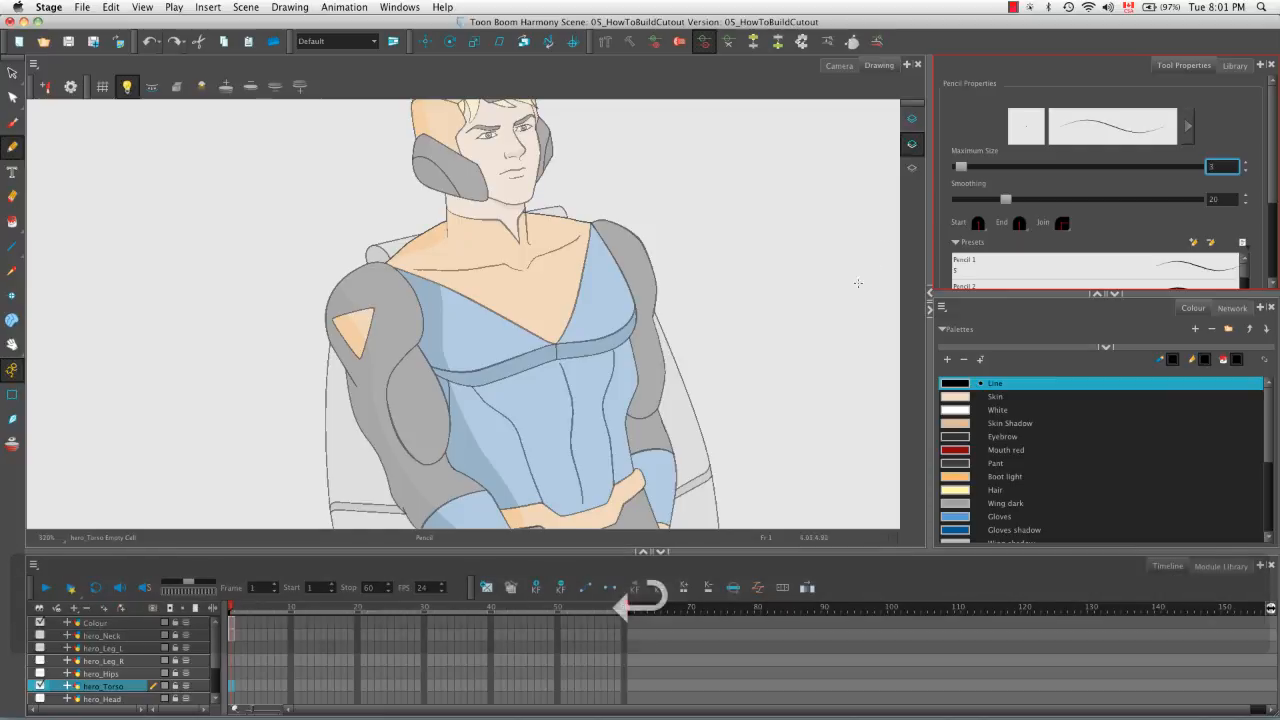
left_click_drag(670, 312, 481, 229)
key("space")
key("2")
key("2")
key("2")
key("2")
key("2")
key("2")
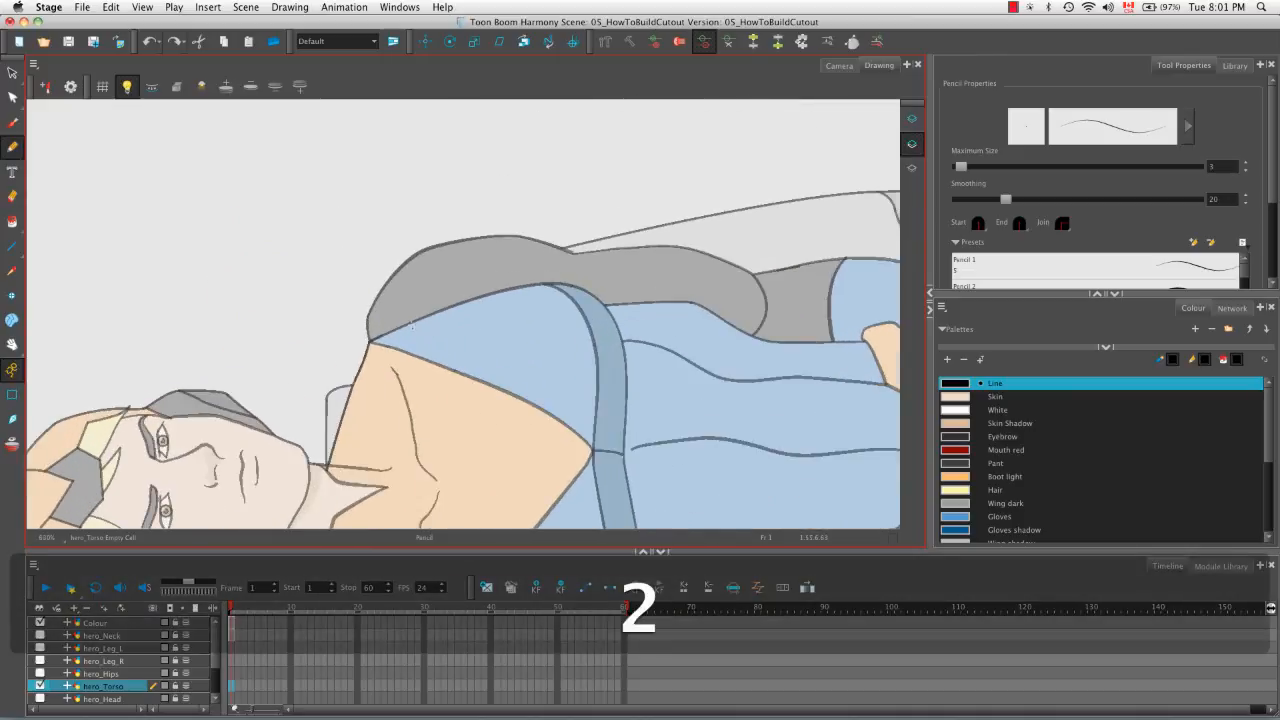
key("space")
key("2")
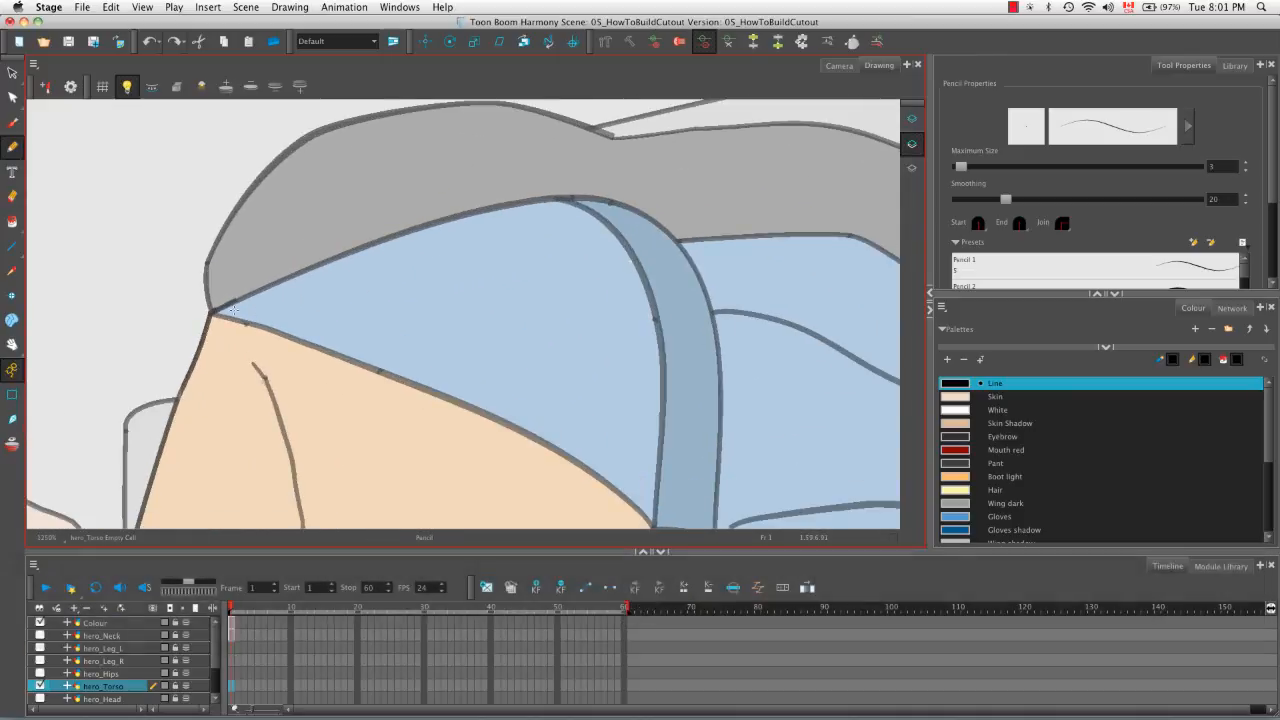
mouse_move(212, 313)
left_mouse_down()
mouse_move(403, 232)
mouse_move(545, 198)
mouse_move(628, 200)
mouse_move(652, 228)
left_mouse_up()
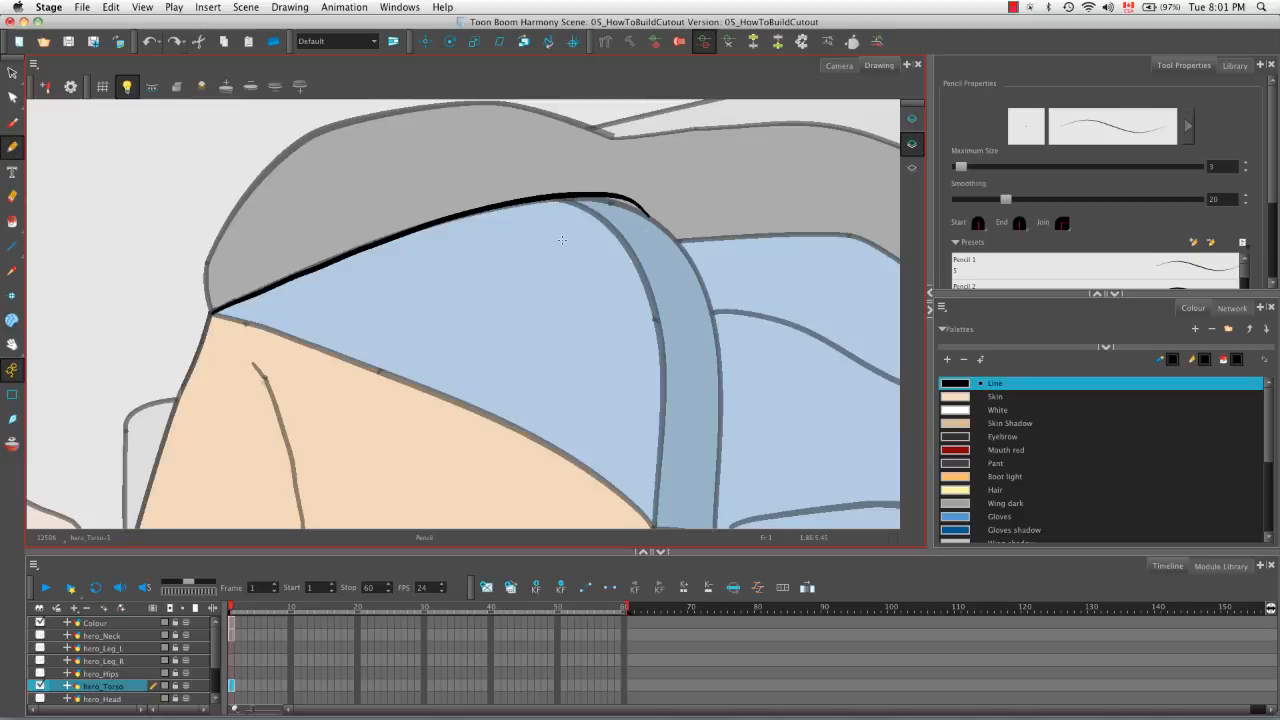
Trace the first part of the chest band's lower edge, starting from the end of the outer chest stroke
left_click_drag(583, 253, 348, 367)
key("space")
left_click_drag(543, 342, 549, 311)
key("space")
left_click_drag(372, 360, 346, 350)
mouse_move(275, 403)
left_mouse_down()
mouse_move(279, 366)
mouse_move(335, 301)
mouse_move(413, 278)
mouse_move(507, 283)
left_mouse_up()
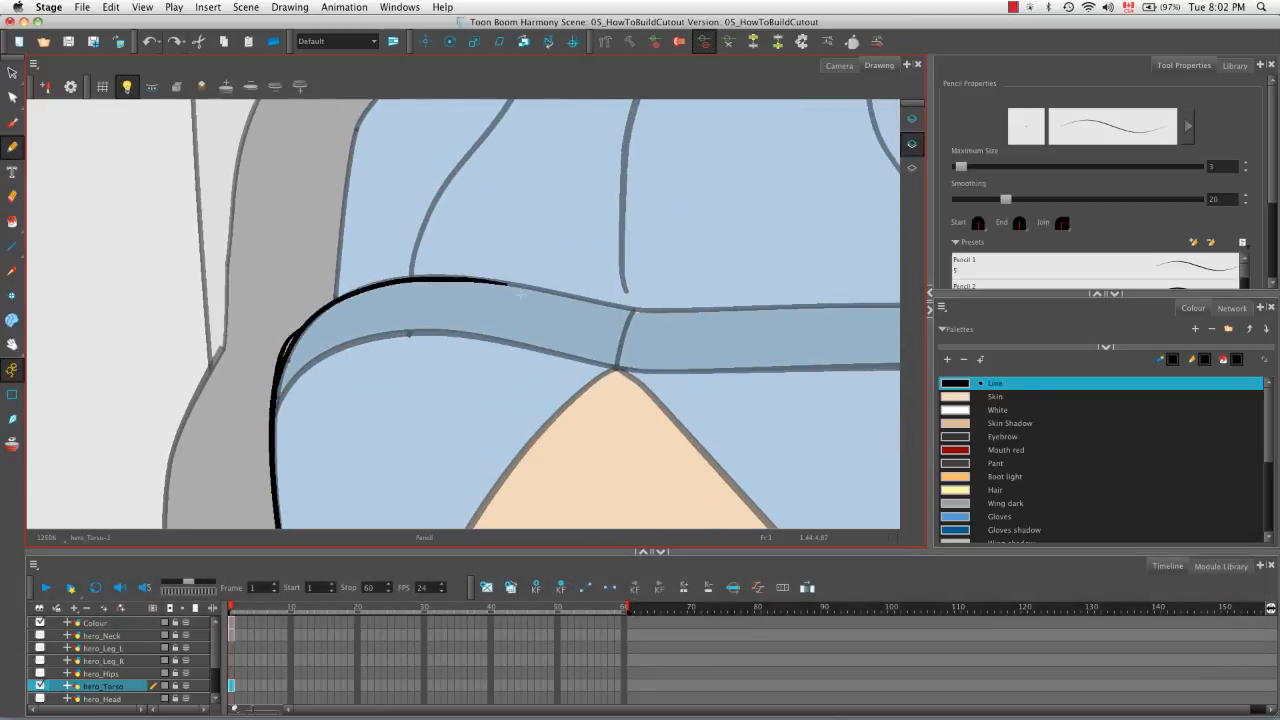
Turn on the Pencil's Line Building Mode and continue the chest band's lower edge across to the opposite arm
left_click_drag(713, 350, 583, 388)
key("space")
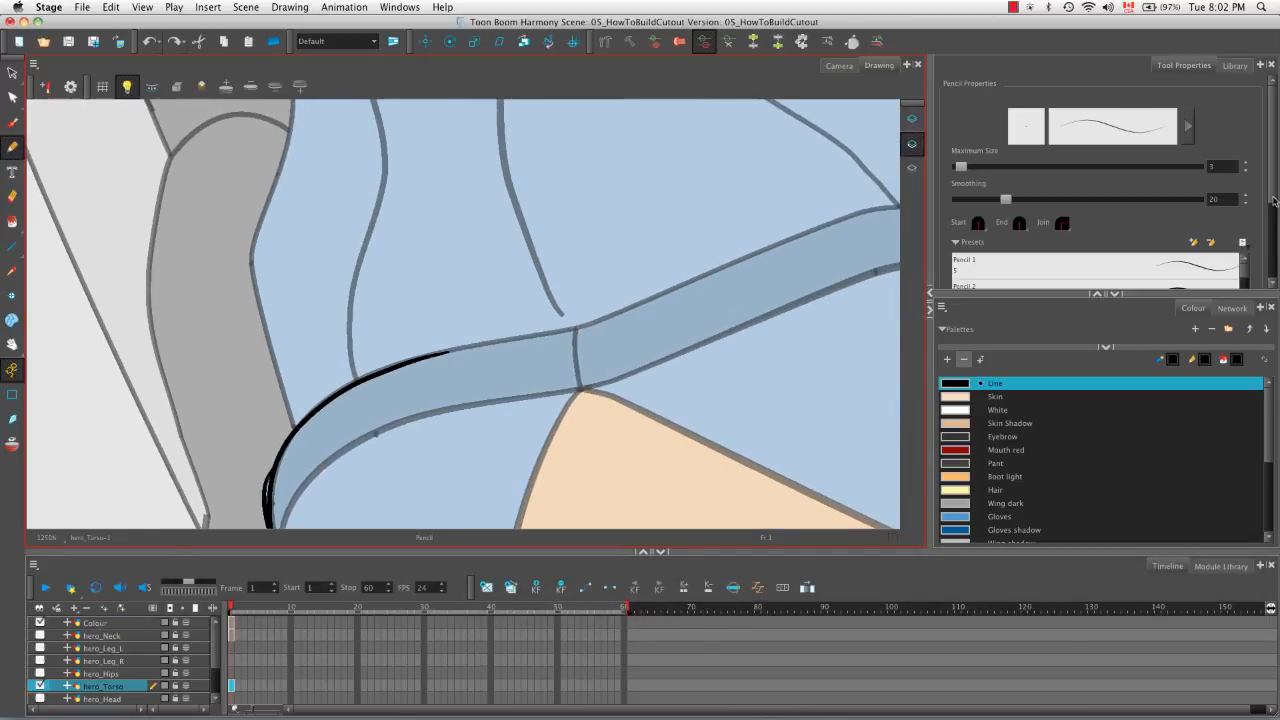
scroll(1274, 203, "down", 5)
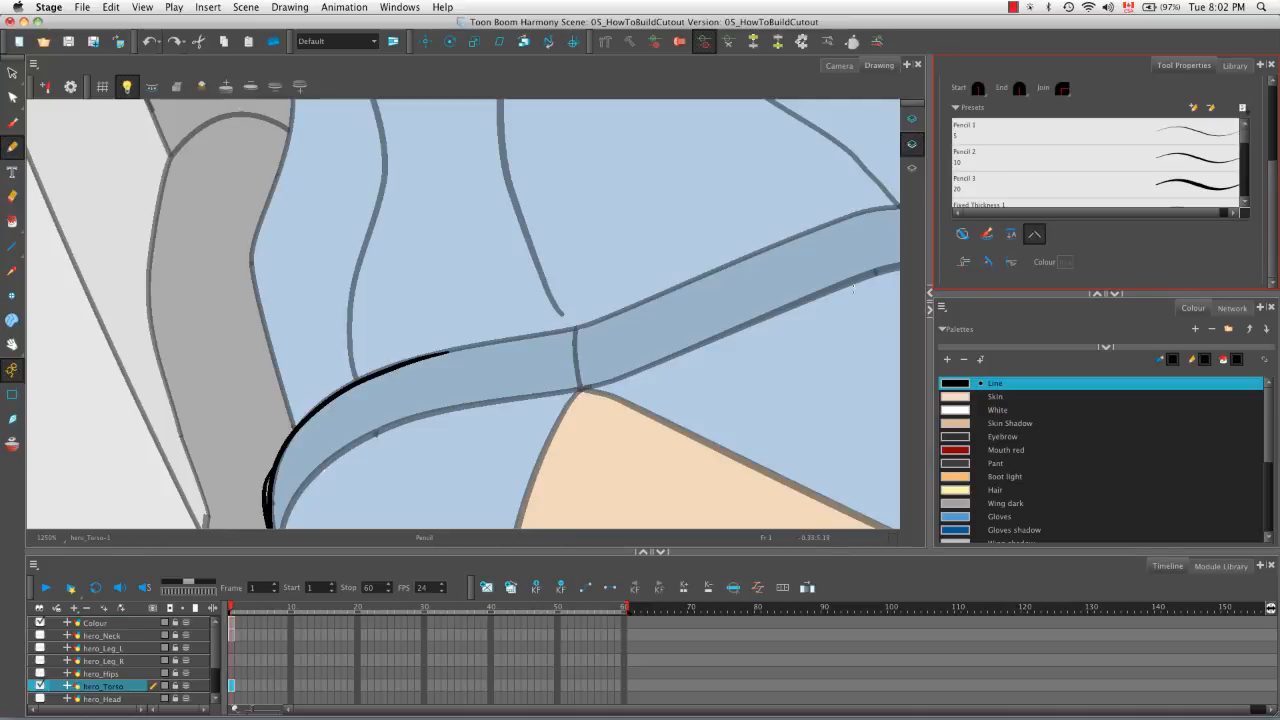
left_click(964, 264)
left_click_drag(765, 352, 766, 275)
key("space")
mouse_move(490, 359)
left_mouse_down()
mouse_move(300, 455)
mouse_move(462, 362)
left_mouse_up()
key("space")
mouse_move(500, 314)
left_mouse_down()
mouse_move(382, 415)
mouse_move(560, 302)
mouse_move(720, 299)
left_mouse_up()
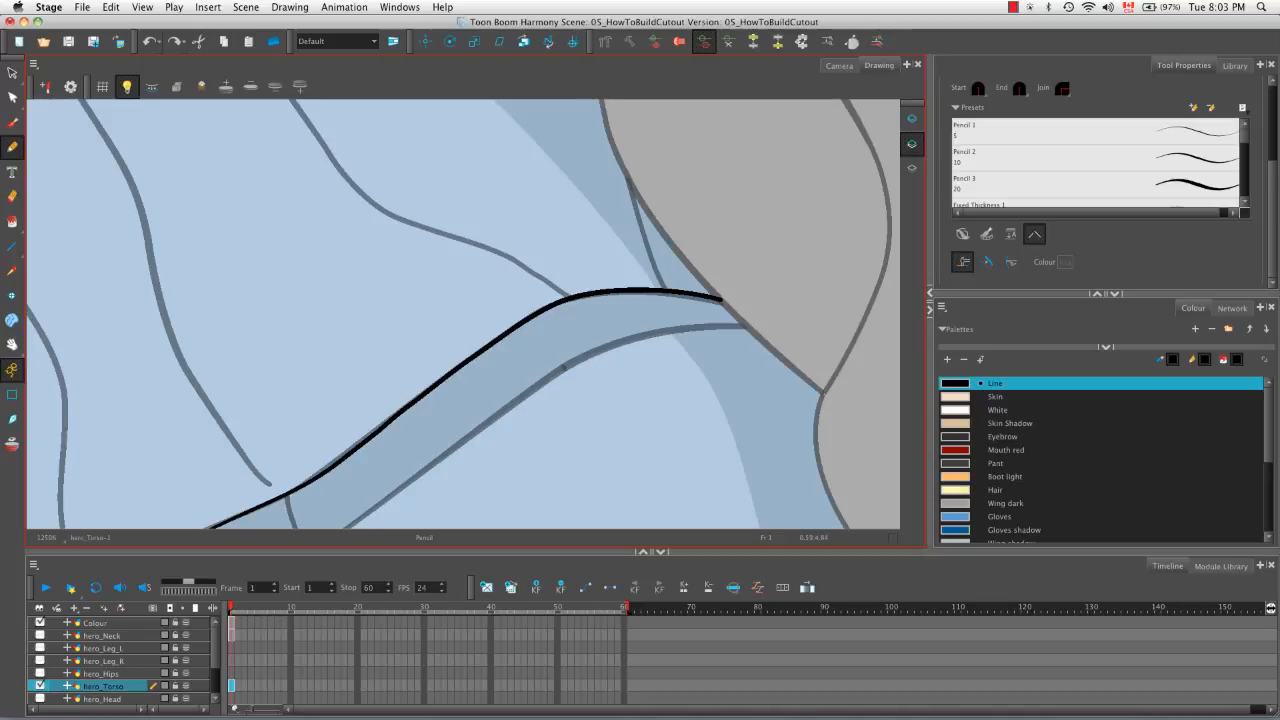
Trace the upper edge of the chest band across the torso
mouse_move(626, 390)
left_mouse_down()
mouse_move(697, 391)
mouse_move(674, 263)
mouse_move(577, 237)
mouse_move(440, 167)
mouse_move(462, 161)
mouse_move(419, 347)
left_mouse_up()
key("2")
key("2")
key("1")
mouse_move(632, 448)
left_mouse_down()
mouse_move(584, 366)
mouse_move(366, 401)
left_mouse_up()
key("2")
key("2")
key("2")
left_click_drag(600, 340, 450, 322)
mouse_move(128, 509)
left_mouse_down()
mouse_move(434, 320)
mouse_move(512, 292)
left_mouse_up()
left_click_drag(510, 329, 380, 415)
mouse_move(335, 394)
left_mouse_down()
mouse_move(663, 271)
mouse_move(772, 285)
left_mouse_up()
mouse_move(769, 394)
left_mouse_down()
mouse_move(474, 223)
mouse_move(458, 370)
left_mouse_up()
Trace the V-shaped neckline from both shoulders to the centre of the chest band, including the shoulder line
key("1")
key("1")
key("1")
key("1")
left_click_drag(560, 370, 463, 186)
mouse_move(440, 230)
left_mouse_down()
mouse_move(450, 385)
mouse_move(470, 205)
left_mouse_up()
key("2")
key("2")
left_click_drag(311, 366, 437, 401)
mouse_move(155, 327)
left_mouse_down()
mouse_move(465, 242)
mouse_move(552, 258)
mouse_move(467, 209)
left_mouse_up()
mouse_move(467, 209)
left_mouse_down()
mouse_move(309, 363)
mouse_move(517, 266)
left_mouse_up()
mouse_move(475, 440)
left_mouse_down()
mouse_move(368, 408)
mouse_move(547, 364)
mouse_move(506, 336)
left_mouse_up()
left_click_drag(609, 233, 686, 270)
mouse_move(686, 270)
left_mouse_down()
mouse_move(654, 191)
mouse_move(612, 142)
left_mouse_up()
left_click_drag(612, 142, 560, 173)
left_click_drag(319, 467, 552, 324)
Trace the collarbone lines and draw the short divider at the centre of the chest band
mouse_move(595, 259)
left_mouse_down()
mouse_move(380, 198)
mouse_move(273, 488)
left_mouse_up()
left_click_drag(145, 472, 423, 329)
left_click_drag(380, 350, 560, 320)
left_click_drag(620, 130, 541, 330)
mouse_move(653, 143)
left_mouse_down()
mouse_move(711, 374)
mouse_move(330, 258)
left_mouse_up()
left_click_drag(429, 315, 334, 376)
mouse_move(147, 444)
left_mouse_down()
mouse_move(597, 305)
mouse_move(529, 215)
mouse_move(511, 353)
left_mouse_up()
left_click_drag(493, 328, 528, 316)
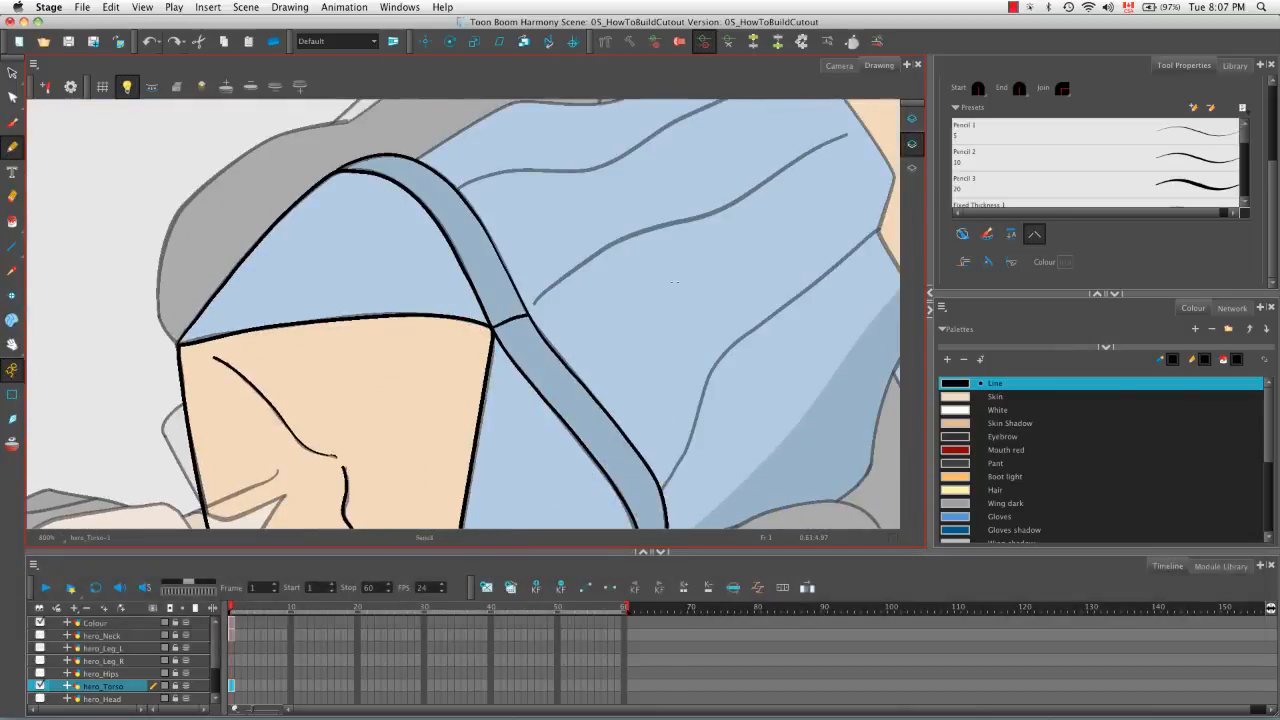
Trace the torso's side below the chest band and the three abdomen lines running toward the belt
left_click_drag(677, 284, 678, 314)
left_click_drag(678, 314, 594, 478)
mouse_move(351, 320)
left_mouse_down()
mouse_move(651, 242)
mouse_move(709, 213)
left_mouse_up()
mouse_move(705, 222)
left_mouse_down()
mouse_move(630, 125)
mouse_move(672, 180)
left_mouse_up()
left_click_drag(672, 180, 510, 178)
mouse_move(242, 365)
left_mouse_down()
mouse_move(386, 329)
mouse_move(545, 219)
mouse_move(416, 240)
left_mouse_up()
mouse_move(188, 471)
left_mouse_down()
mouse_move(246, 413)
mouse_move(485, 267)
left_mouse_up()
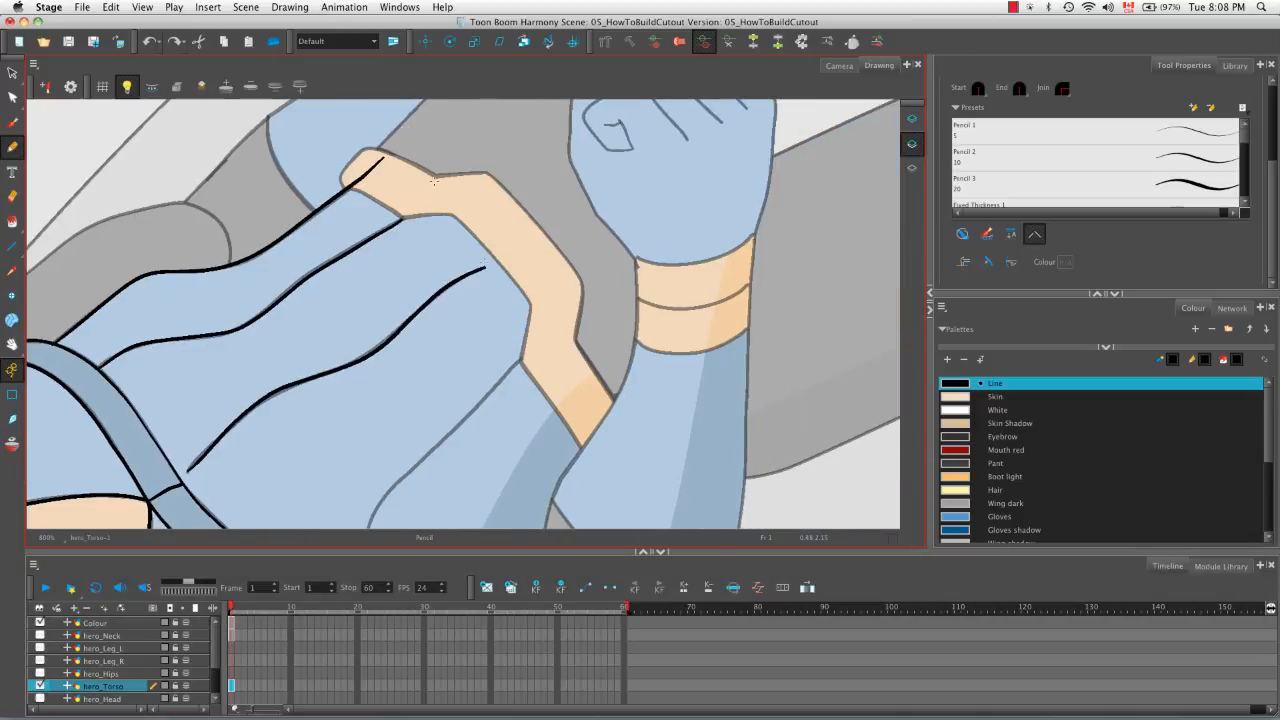
left_click_drag(434, 181, 391, 429)
left_click_drag(440, 290, 300, 396)
mouse_move(312, 350)
left_mouse_down()
mouse_move(384, 347)
mouse_move(649, 276)
left_mouse_up()
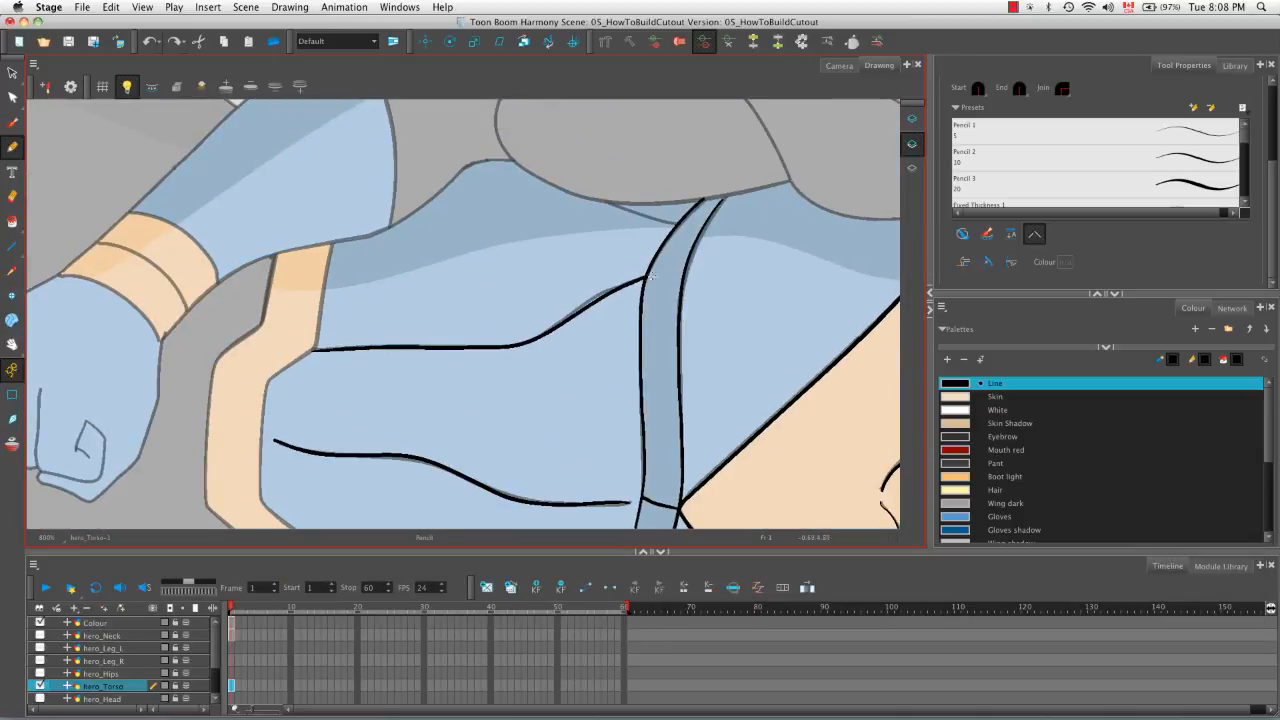
Hide the Colour layer and close the torso outline with curves around the hidden shoulder, side and rounded base
left_click_drag(587, 362, 589, 306)
key("1")
left_click(40, 623)
mouse_move(303, 271)
left_mouse_down()
mouse_move(294, 325)
mouse_move(503, 214)
mouse_move(668, 185)
left_mouse_up()
left_click_drag(600, 240, 490, 420)
mouse_move(428, 220)
left_mouse_down()
mouse_move(408, 328)
mouse_move(586, 338)
mouse_move(563, 236)
mouse_move(540, 213)
mouse_move(600, 246)
left_mouse_up()
Select the adjoining pencil strokes of the torso outline and merge them into continuous pencil lines
key("alt+s")
left_click(1040, 206)
left_click(464, 428, "shift")
left_click(1040, 205)
left_click_drag(892, 320, 716, 323)
left_click(684, 380, "shift")
left_click(1034, 208)
left_click(771, 320)
Turn off the Light Table and open the torso outline's uneven curve for editing with the Pencil Editor
key("shift+l")
left_click_drag(651, 357, 680, 352)
key("2")
key("2")
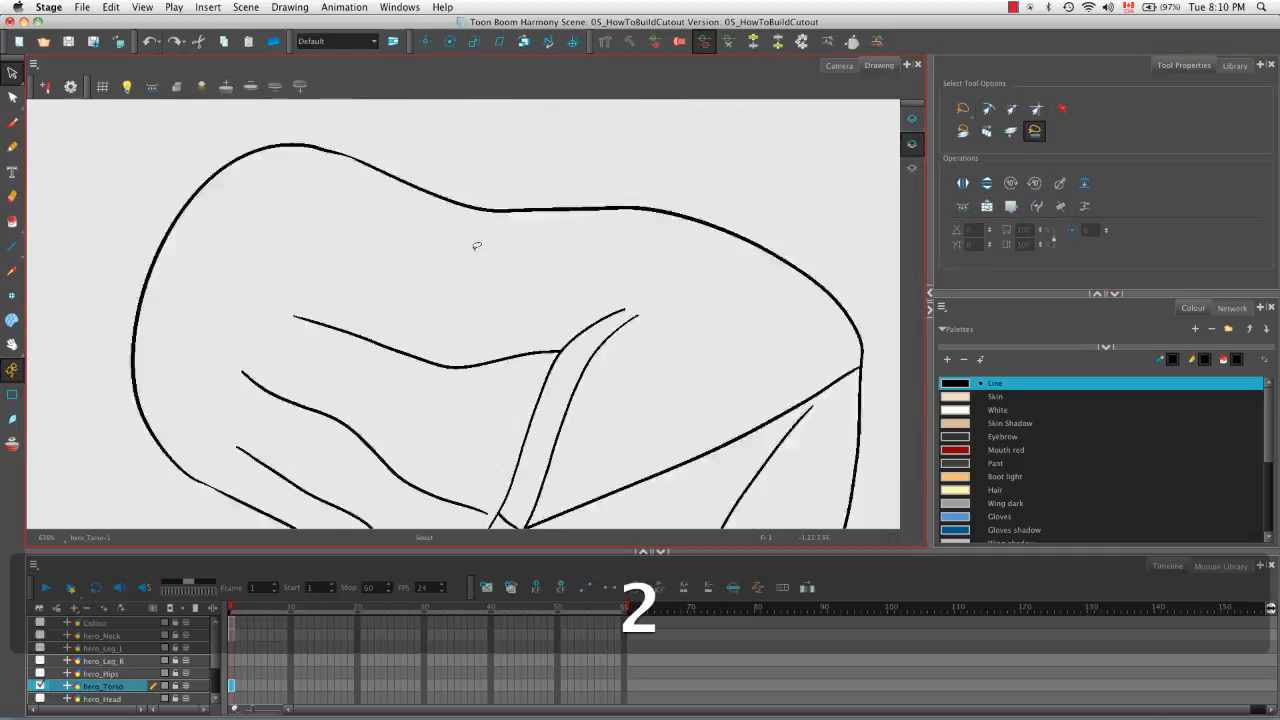
key("2")
key("2")
key("2")
key("2")
key("alt+q")
left_click(35, 112)
Try to smooth the uneven bump in the torso outline by adjusting its curve points, and undo the edits
left_click(466, 247)
left_click_drag(466, 247, 514, 237)
left_click(469, 277)
left_click(410, 228)
key("super+z")
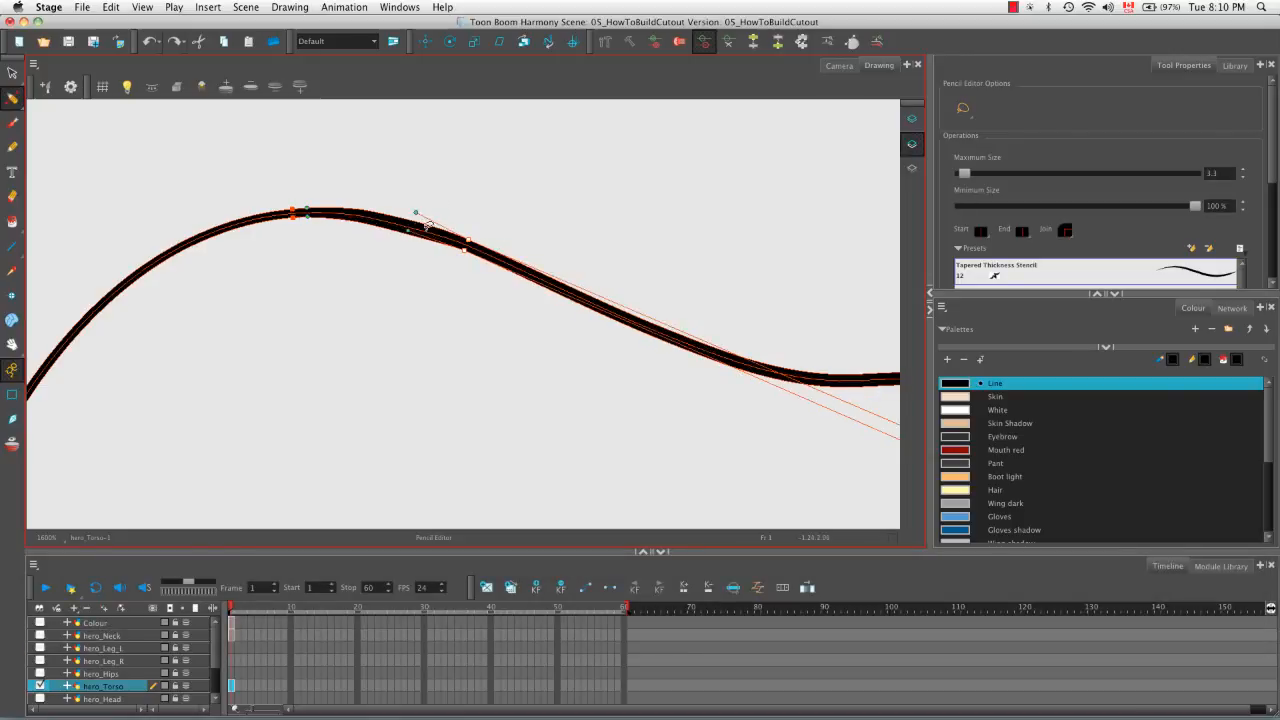
key("super+z")
key("super+z")
Delete the surplus control points along the torso outline to smooth its curve
scroll(453, 196, "down", 2)
mouse_move(472, 340)
left_mouse_down()
mouse_move(440, 277)
mouse_move(551, 169)
left_mouse_up()
scroll(389, 352, "up", 3)
left_click_drag(389, 352, 387, 336)
left_click(346, 397)
left_click(369, 365)
mouse_move(346, 397)
left_mouse_down()
mouse_move(437, 237)
mouse_move(194, 290)
left_mouse_up()
key("Delete")
mouse_move(497, 214)
left_mouse_down()
mouse_move(537, 209)
mouse_move(508, 520)
left_mouse_up()
key("Delete")
Turn the Light Table back on and extend the chest band's lines to a pointed tip with the Pencil
key("shift+x")
key("1")
key("1")
key("1")
left_click_drag(467, 352, 139, 163)
left_click(127, 88)
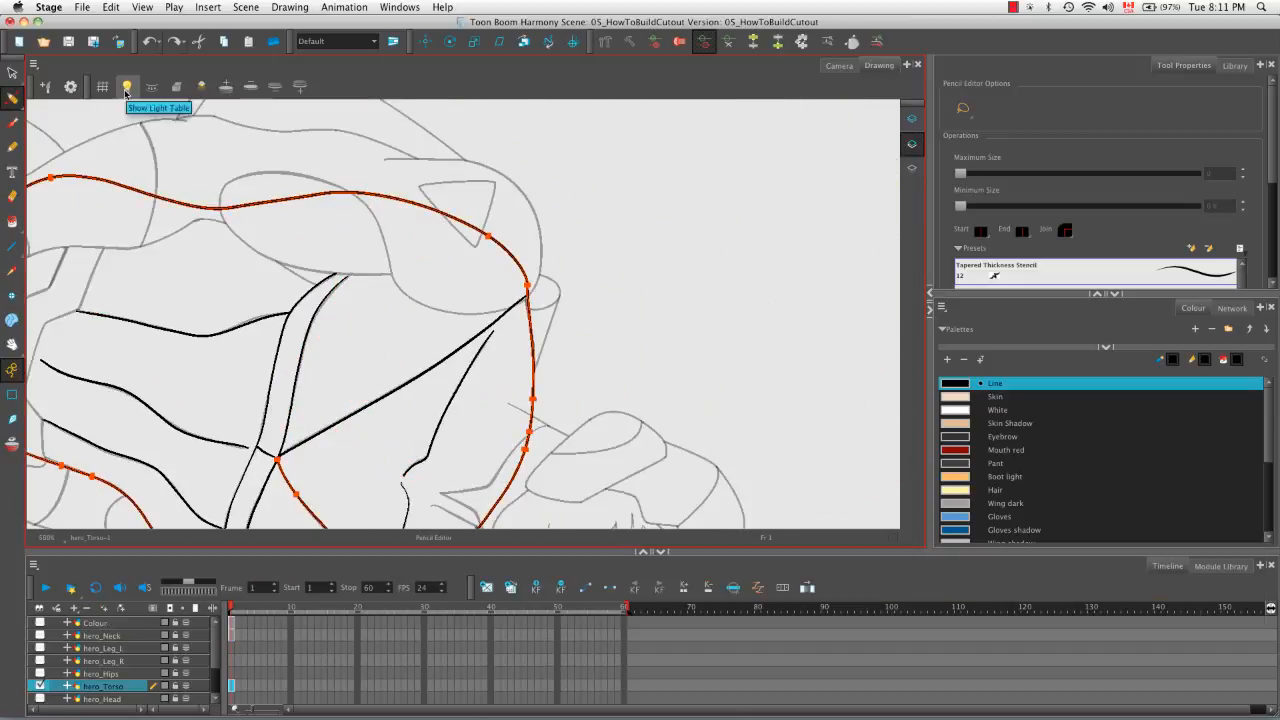
left_click(12, 147)
left_click_drag(471, 277, 634, 239)
mouse_move(634, 239)
left_mouse_down()
mouse_move(517, 311)
mouse_move(597, 283)
mouse_move(592, 308)
mouse_move(537, 351)
mouse_move(734, 337)
left_mouse_up()
key("2")
left_click_drag(1270, 160, 1268, 224)
left_click(963, 277)
left_click_drag(430, 320, 374, 345)
left_click(12, 73)
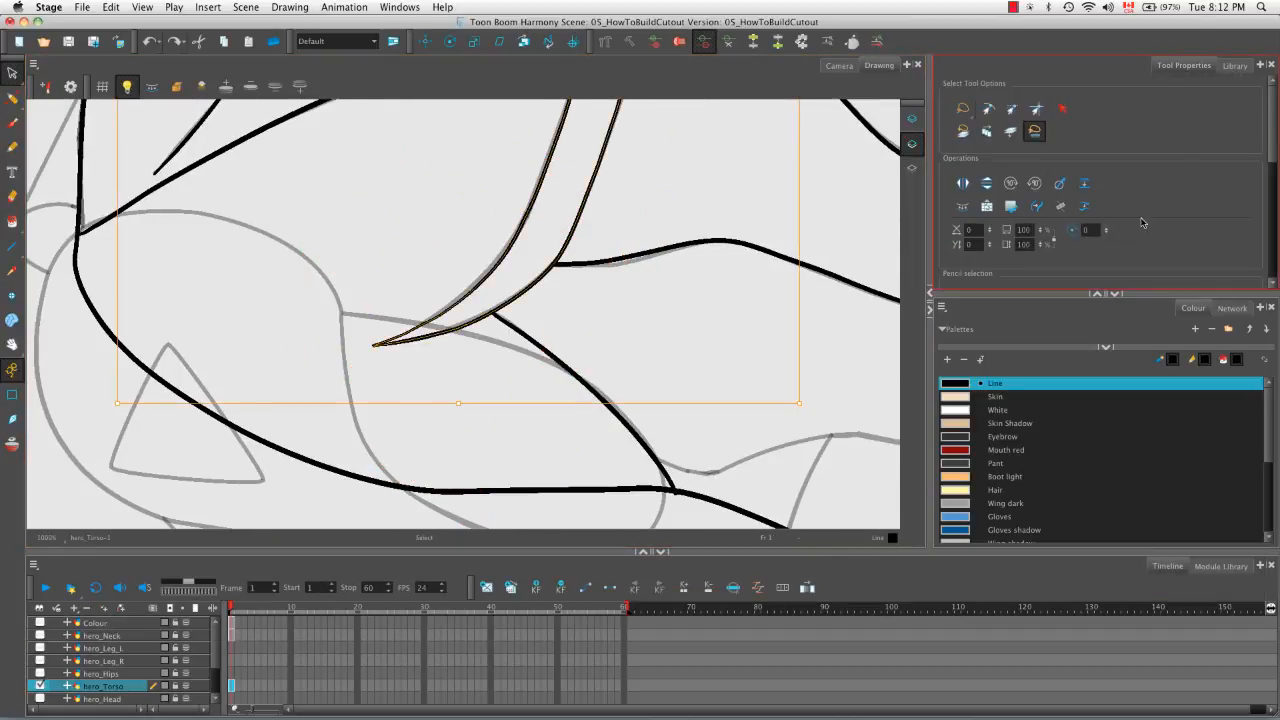
Sample Gloves from the blue suit on the Colour layer and fill the torso and both chest areas on hero_Torso
key("shift+m")
key("space")
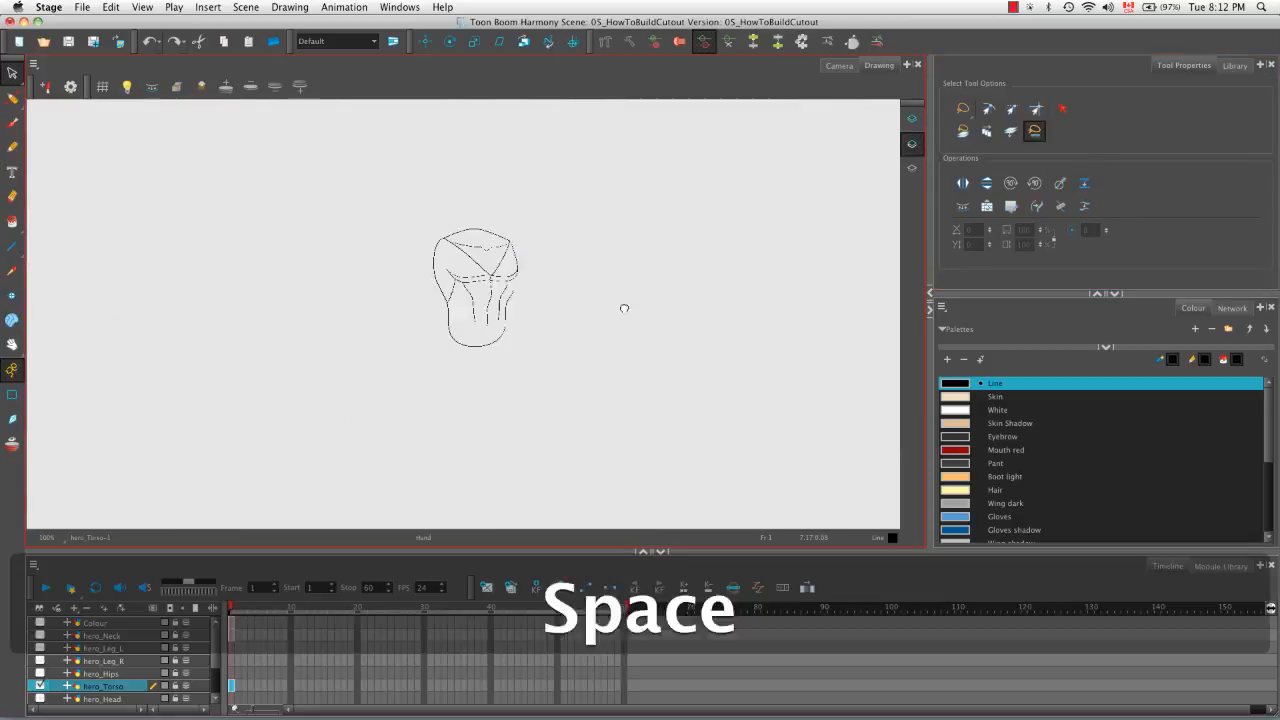
key("2")
key("2")
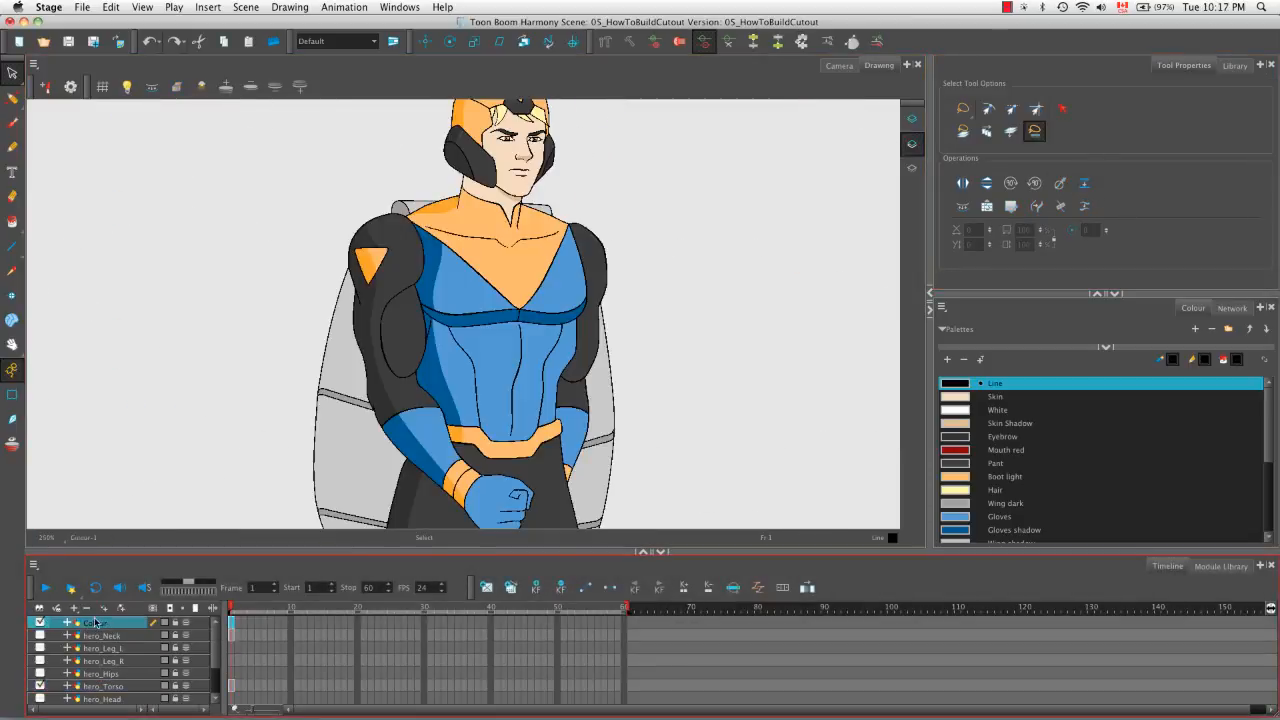
left_click(12, 270)
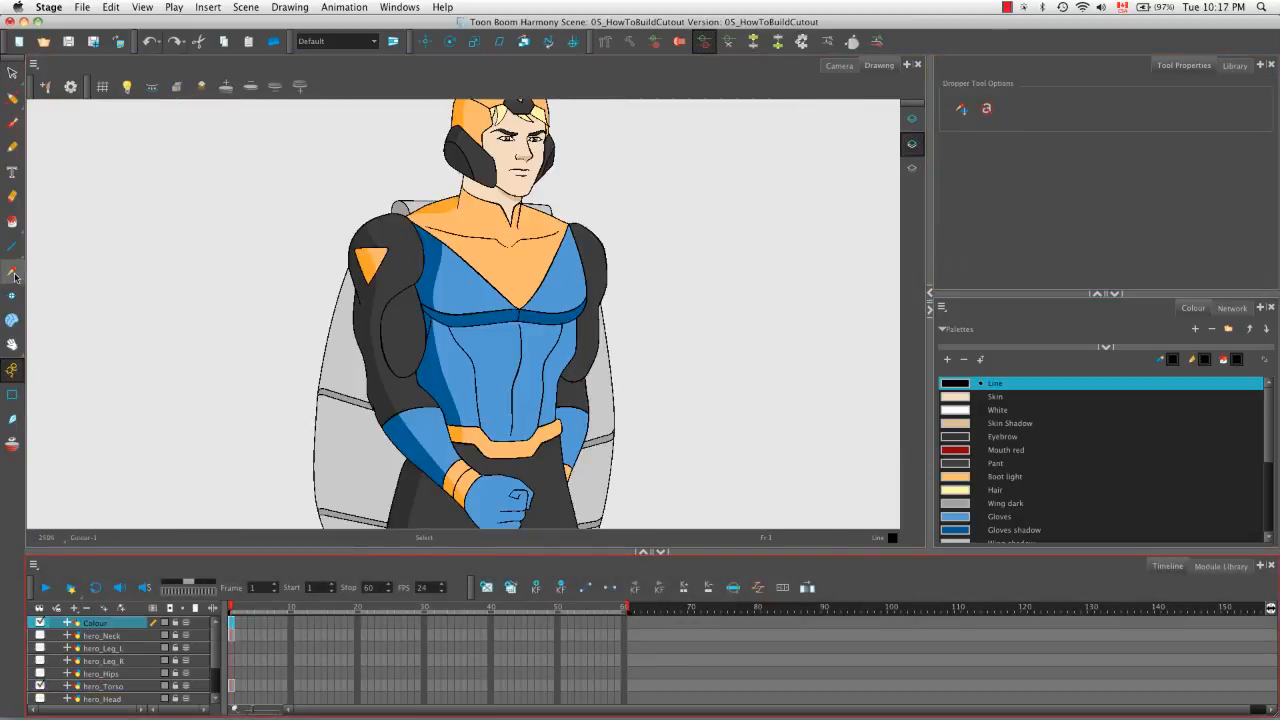
left_click(417, 330)
left_click(105, 686)
key("alt+i")
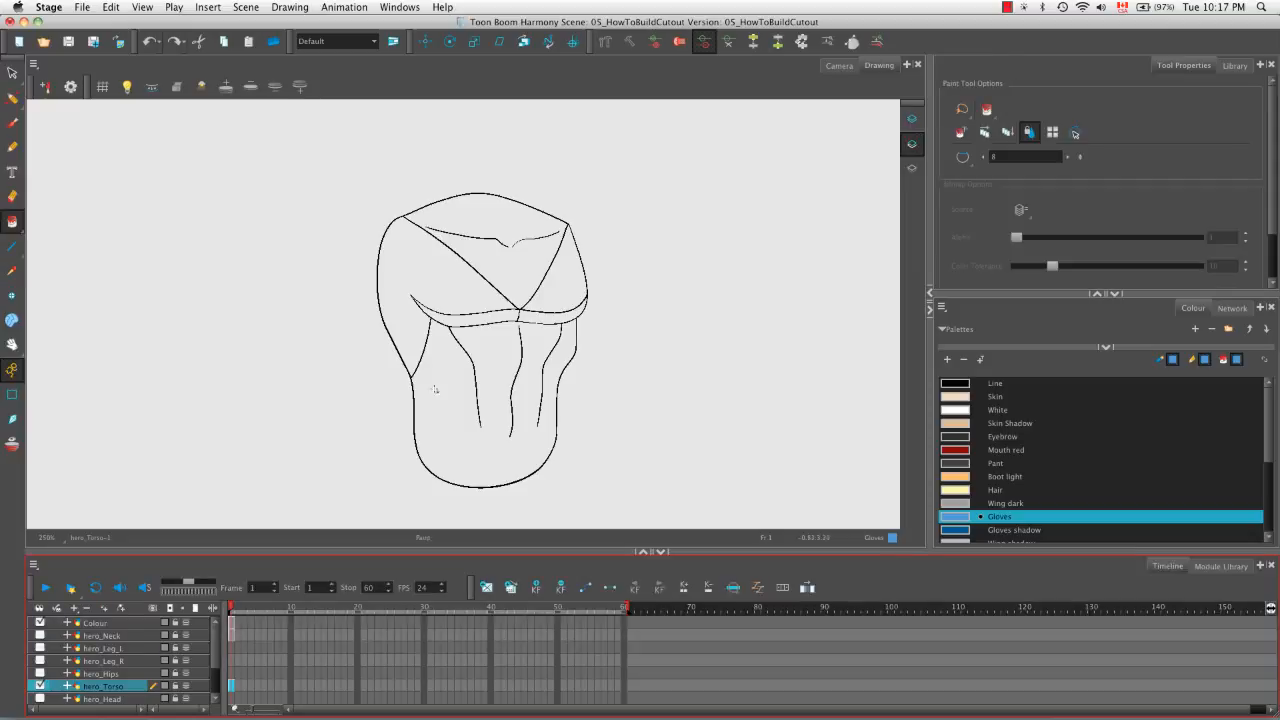
left_click(433, 386)
left_click(481, 304)
left_click(552, 284)
Pick Gloves shadow as the paint colour and fill the chest band on hero_Torso
left_click(97, 624)
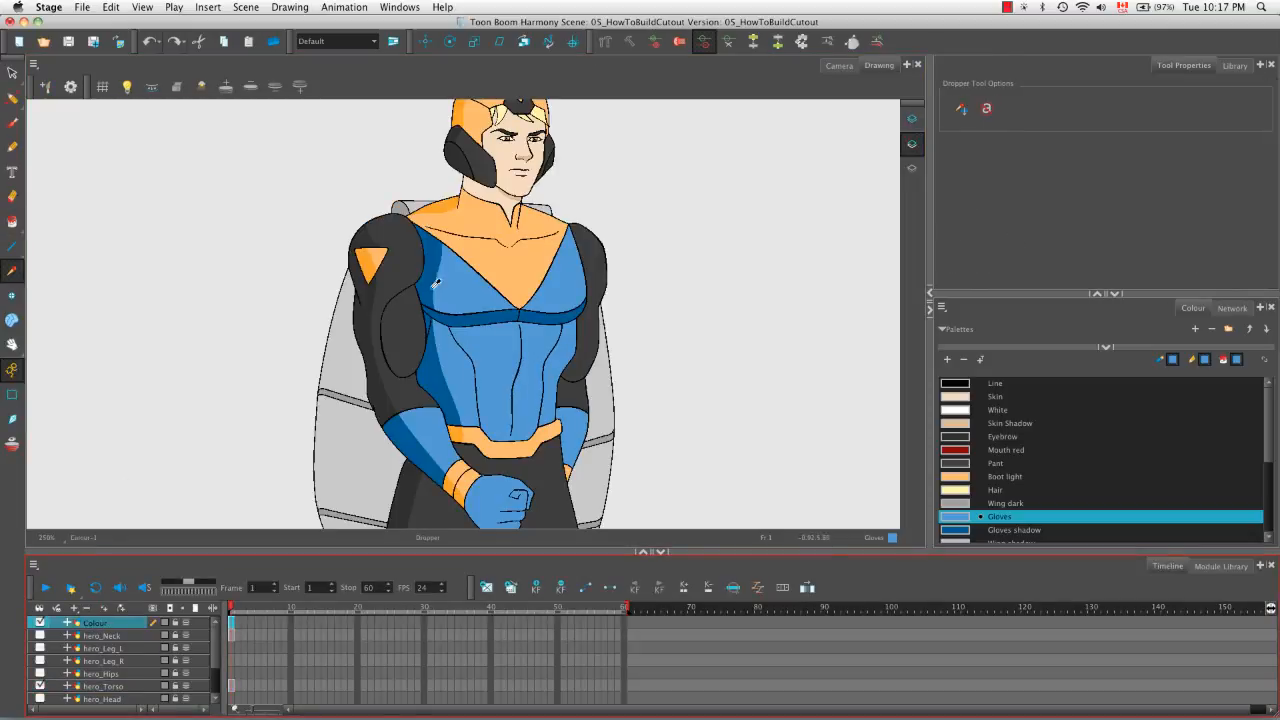
left_click(1015, 529)
left_click(105, 686)
left_click(481, 313)
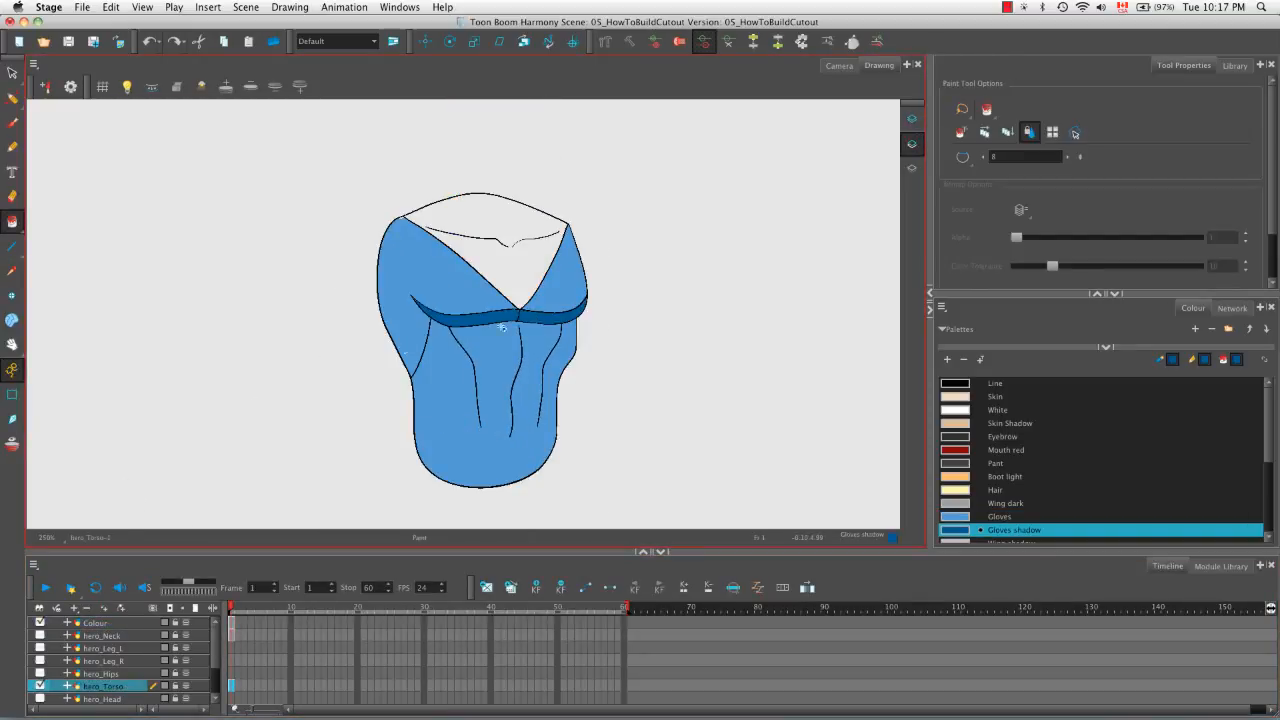
Sample Boot light from the reference's upper chest and fill the neckline area on hero_Torso
left_click(97, 624)
key("alt+d")
left_click(509, 263)
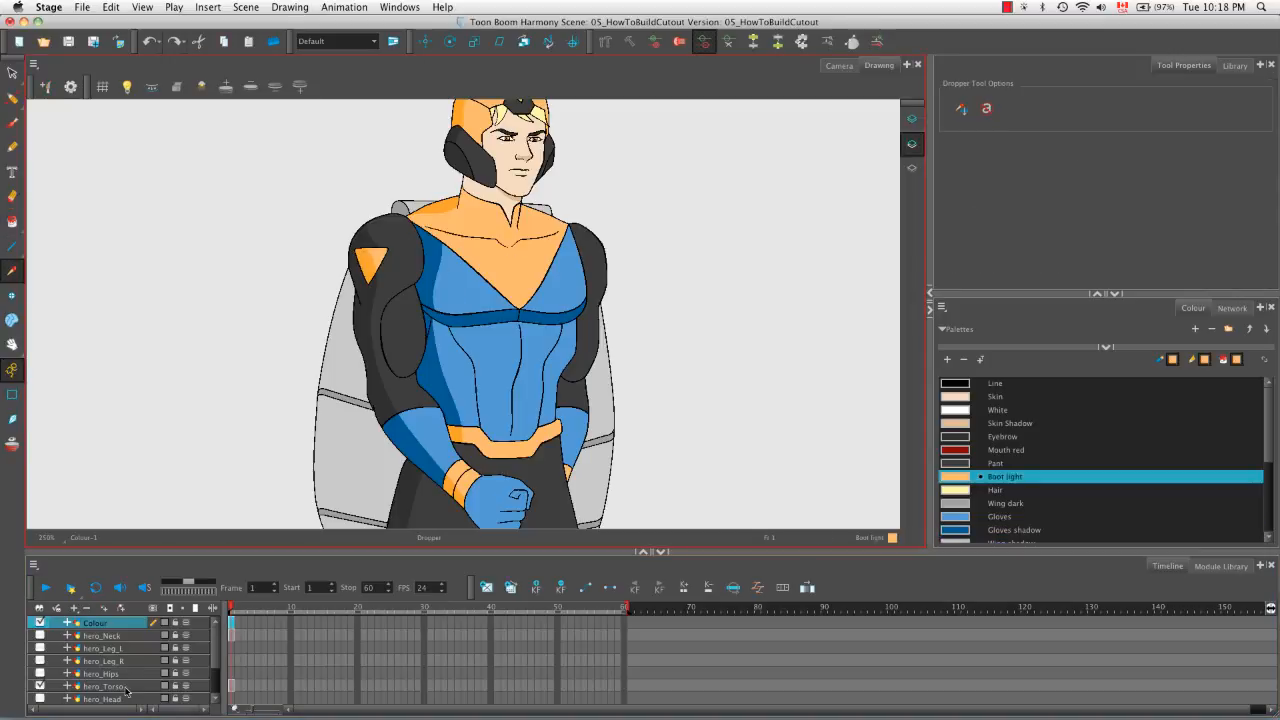
left_click(105, 686)
key("alt+i")
left_click(475, 218)
key("space")
left_click_drag(347, 341, 353, 361)
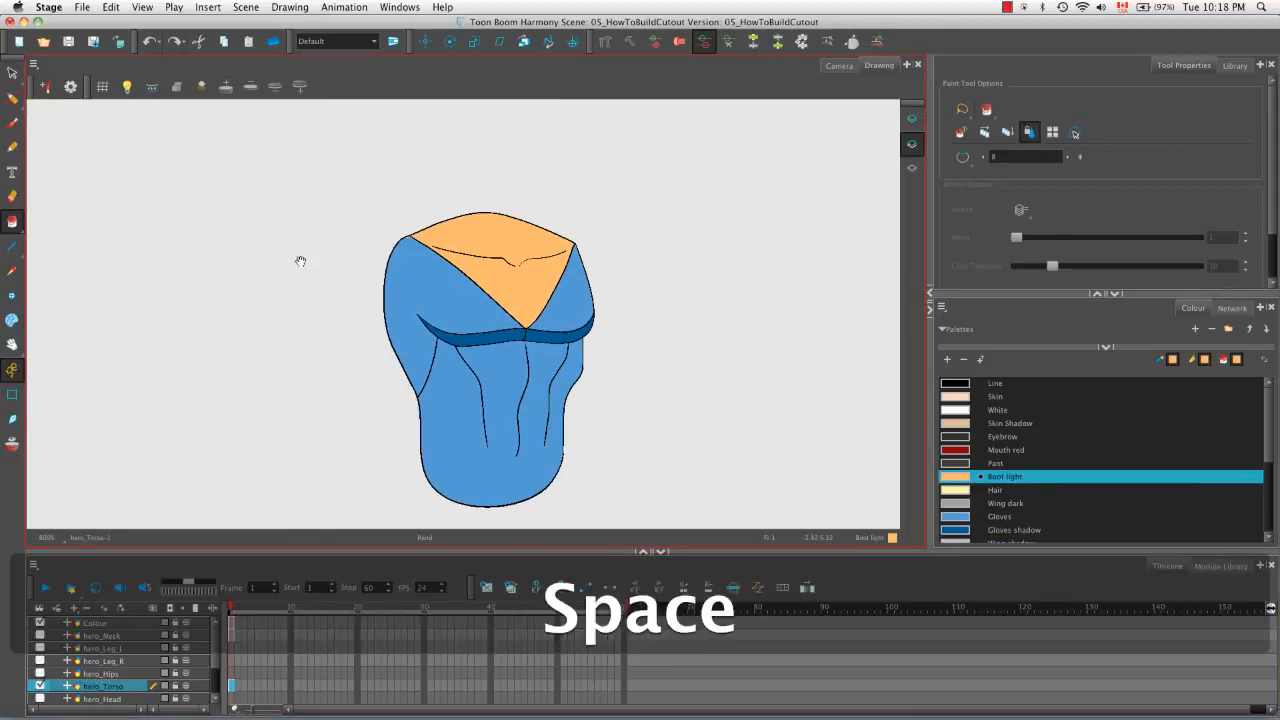
Sample Gloves as the paint colour for shading hero_Torso
key("2")
key("2")
key("2")
key("2")
left_click(12, 271)
left_click(169, 285)
key("alt+i")
left_click(226, 219)
key("1")
key("1")
key("1")
key("1")
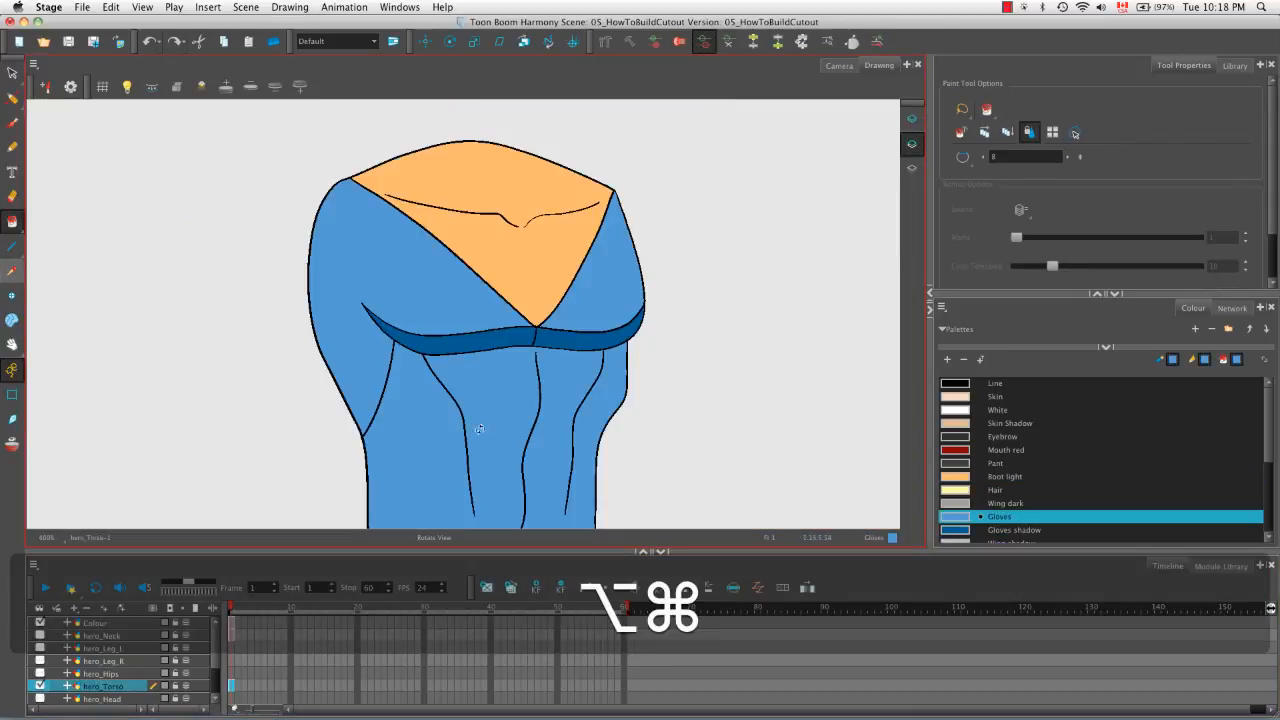
Draw invisible shadow-edge lines along the side of hero_Torso and across the neckline corner with the Stroke tool
left_click_drag(480, 428, 300, 335)
left_click(104, 624)
left_click(101, 687)
left_click_drag(20, 226, 65, 292)
key("k")
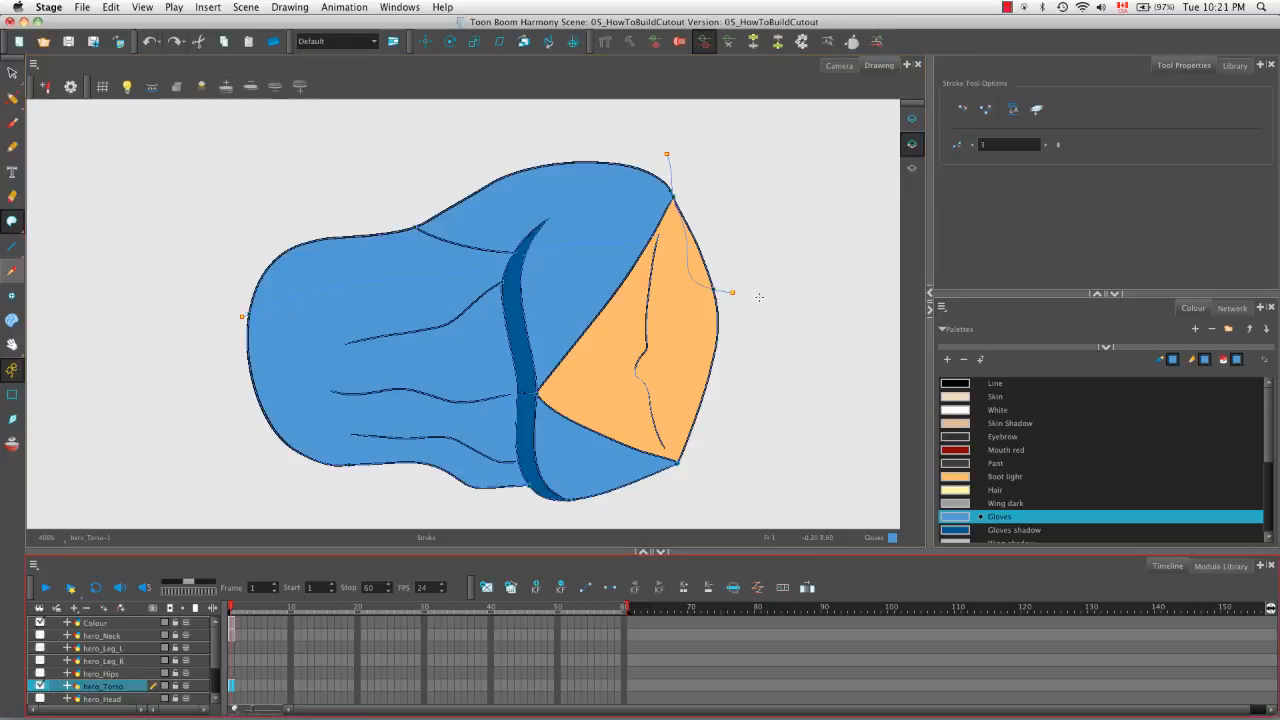
Reshape the neckline corner's invisible shadow line slightly with the Contour Editor
left_click_drag(12, 97, 40, 108)
left_click_drag(688, 259, 684, 258)
left_click(711, 232)
Pick Gloves shadow and fill the shaded side strip of the torso and chest on hero_Torso
left_click(1014, 530)
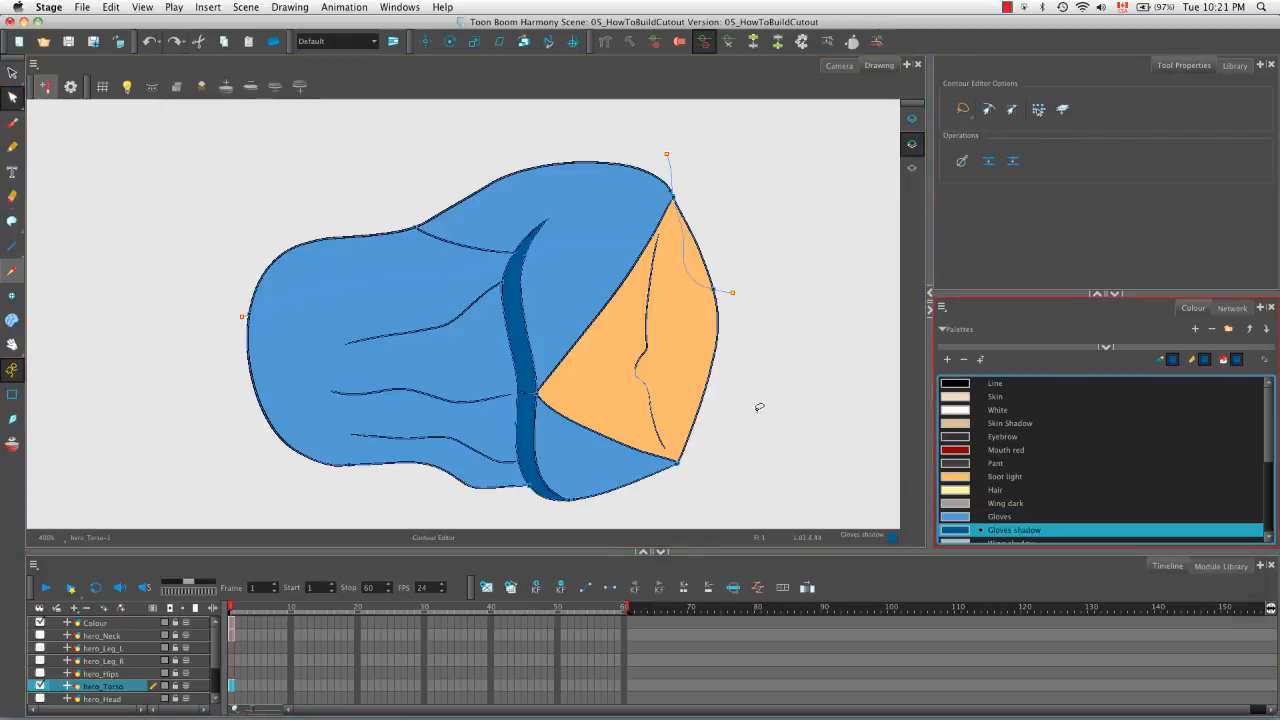
key("alt+i")
left_click(618, 212)
left_click(400, 256)
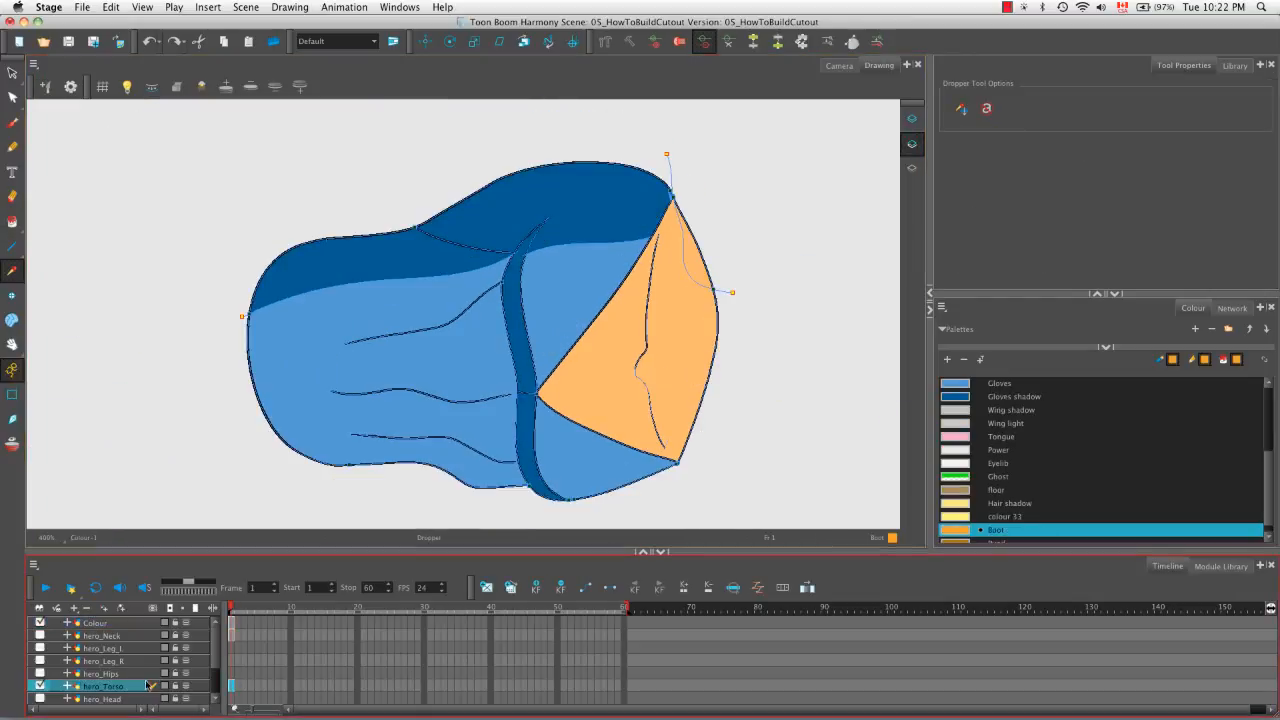
Fill the shadow corner of the neckline on hero_Torso with the Boot colour
key("alt+i")
left_click(702, 260)
key("k")
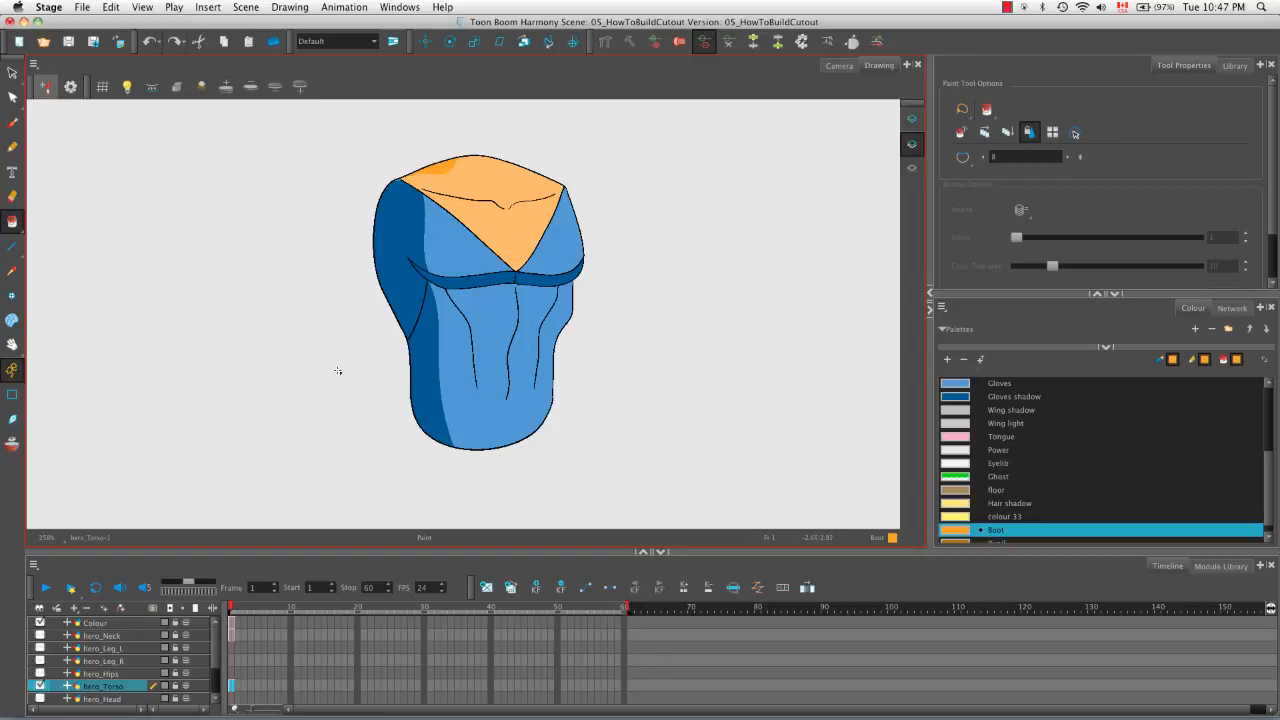
In the Camera view, hide the Colour layer and the line-art reference layer, and show hero_Neck
left_click(840, 68)
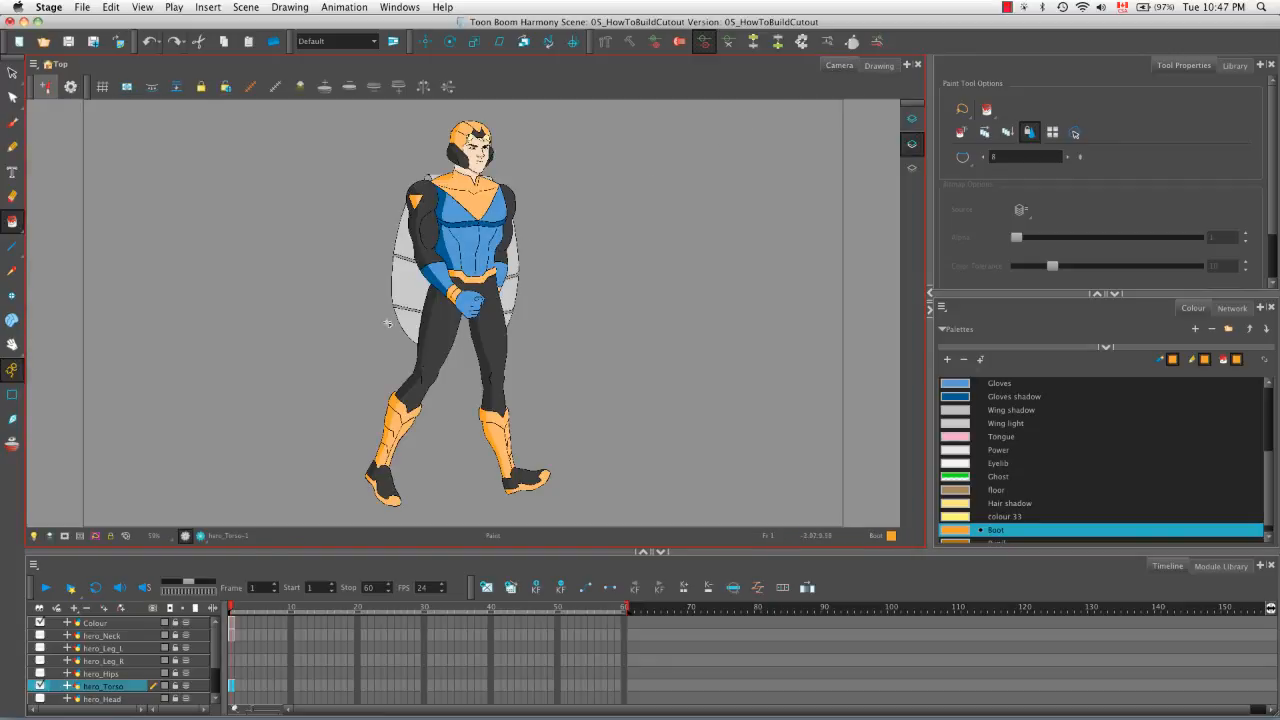
left_click(40, 622)
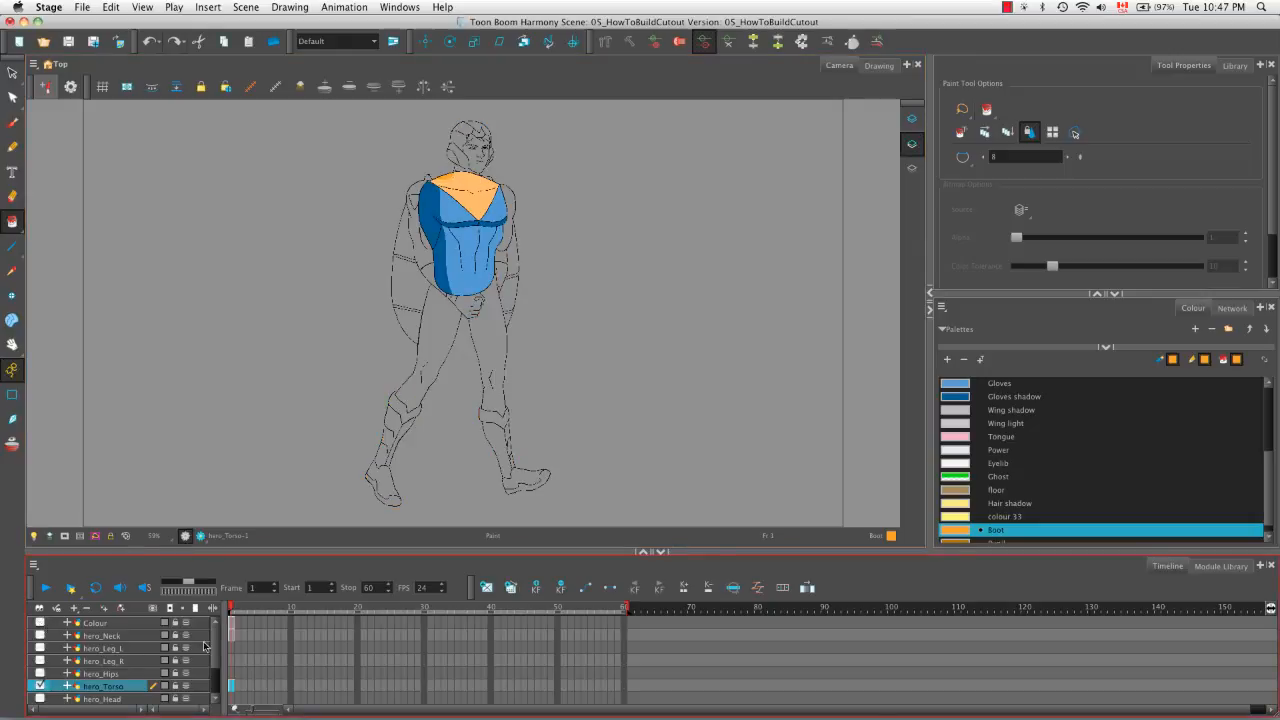
left_click_drag(215, 643, 215, 669)
left_click(40, 685)
left_click_drag(215, 670, 215, 648)
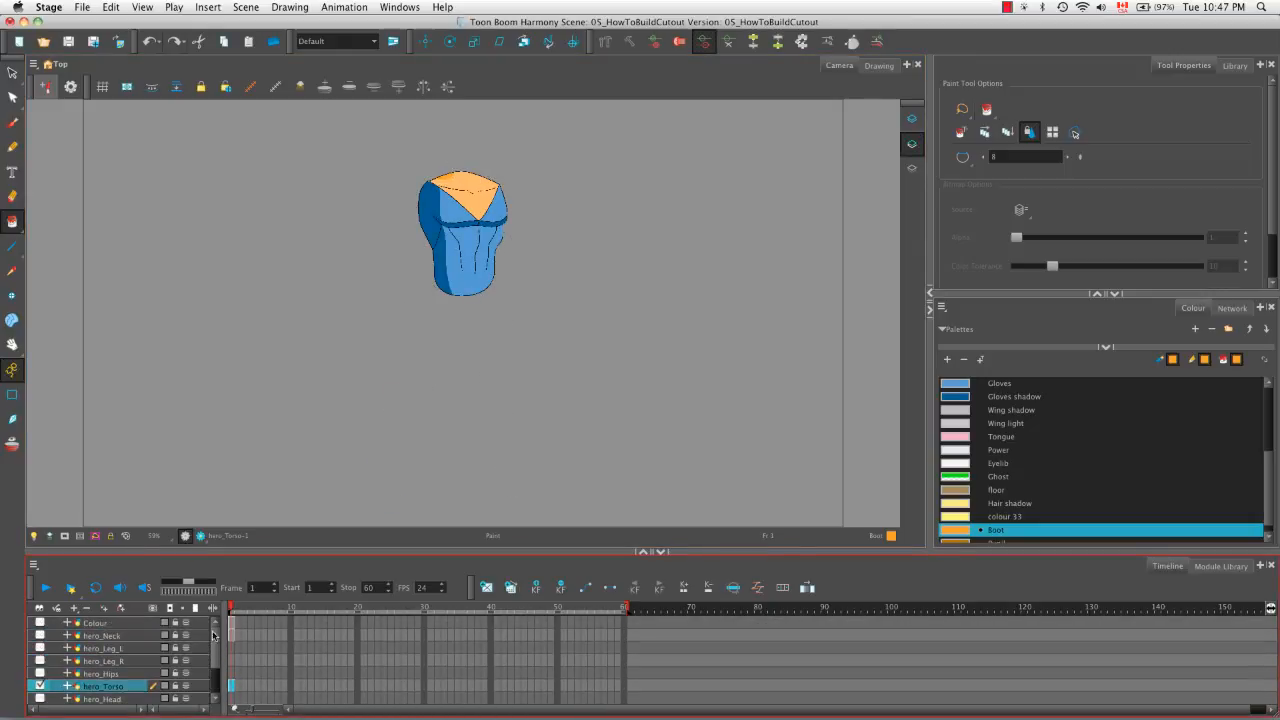
left_click(40, 635)
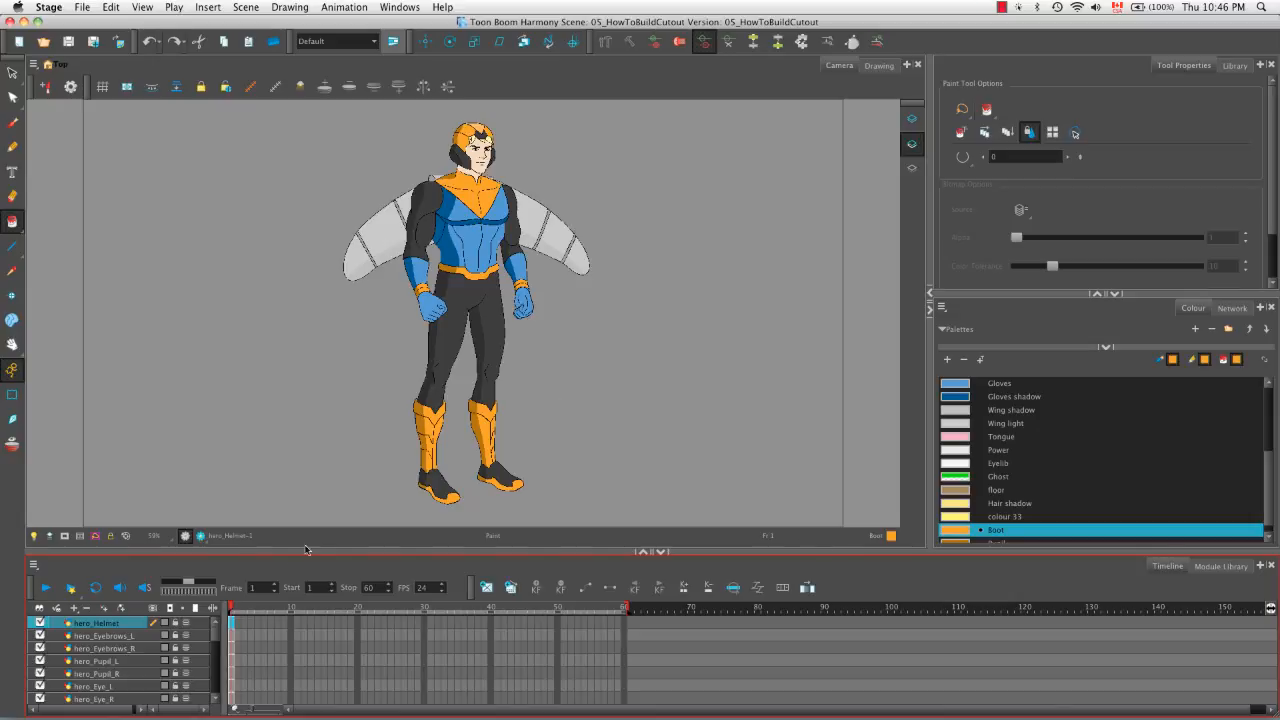
Select all hero drawing layers from hero_Helmet through hero_Wing_R and add a parent peg to each
mouse_move(215, 637)
left_mouse_down()
mouse_move(222, 693)
mouse_move(214, 622)
left_mouse_up()
left_click_drag(214, 634, 218, 694)
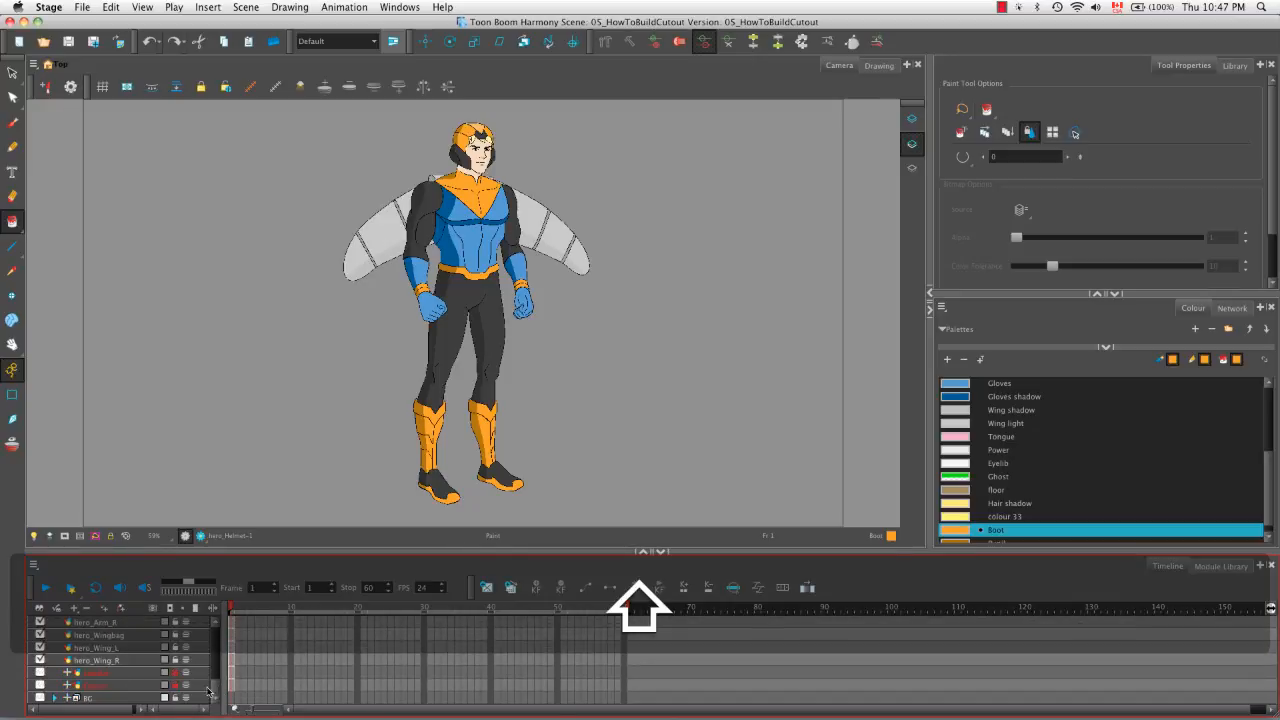
left_click(140, 661, "shift")
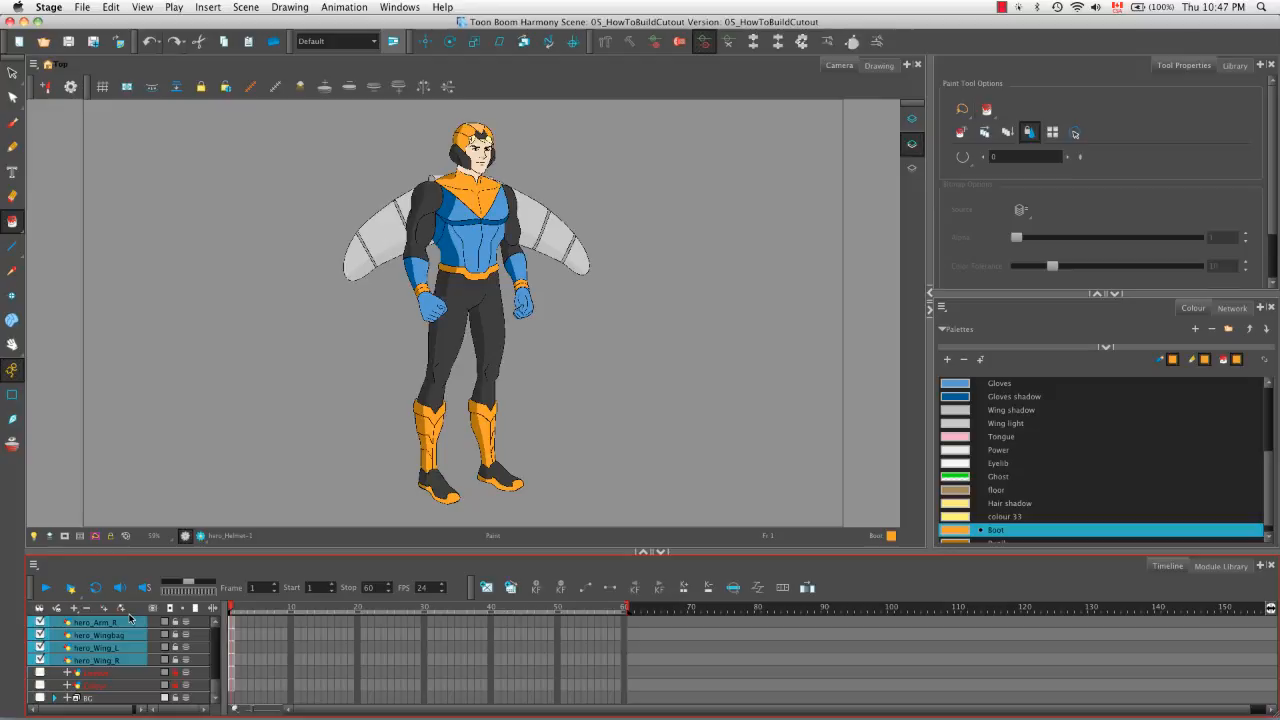
left_click(122, 610)
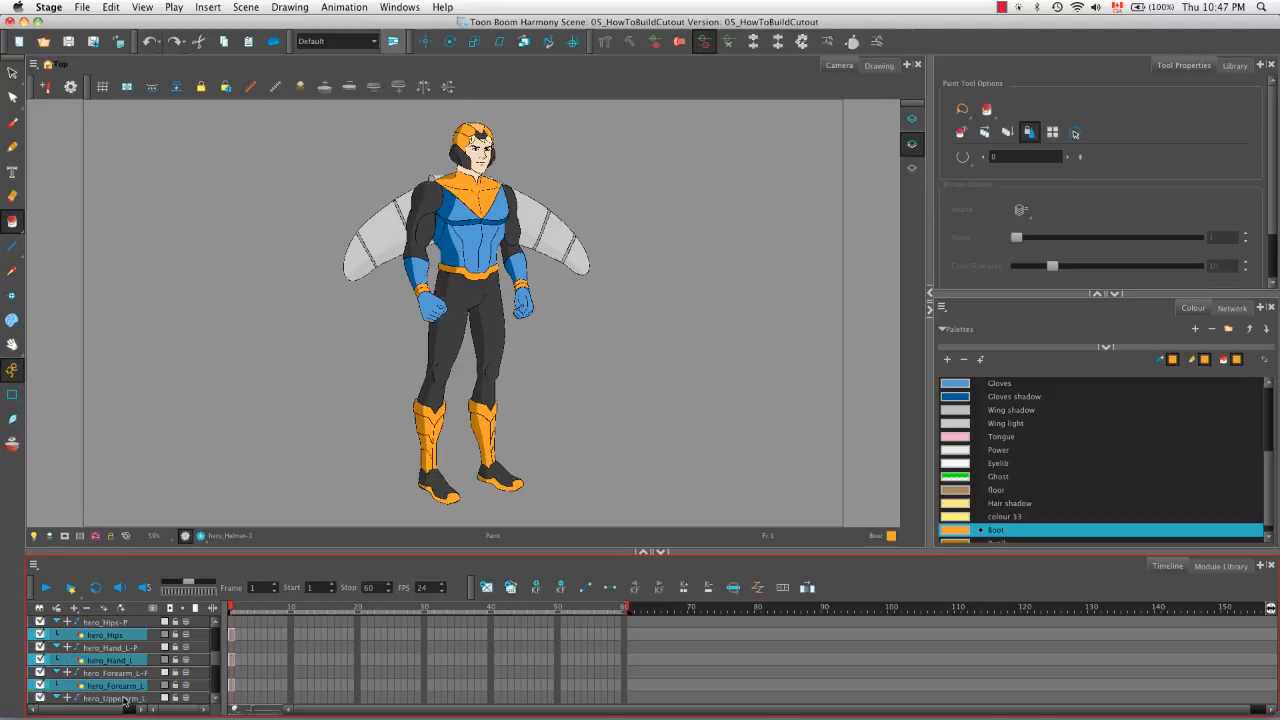
Collapse all layers in the timeline so only the new parent pegs are listed
right_click(147, 652)
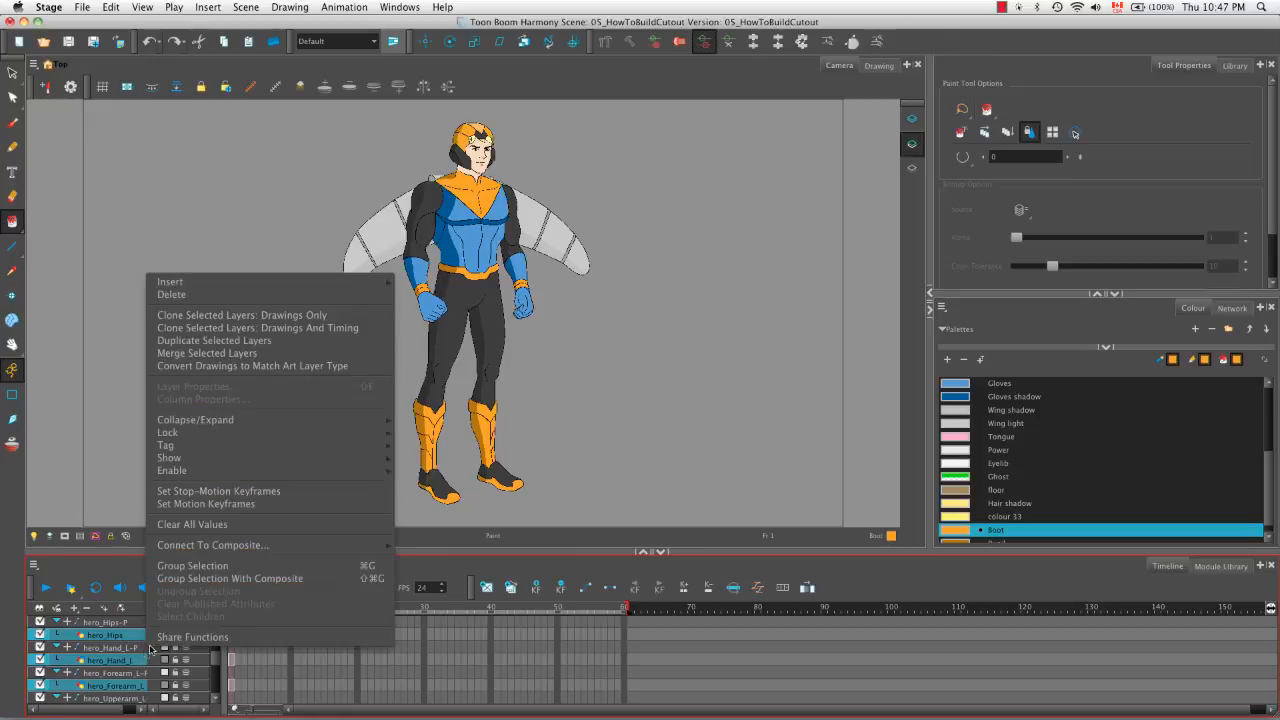
mouse_move(283, 421)
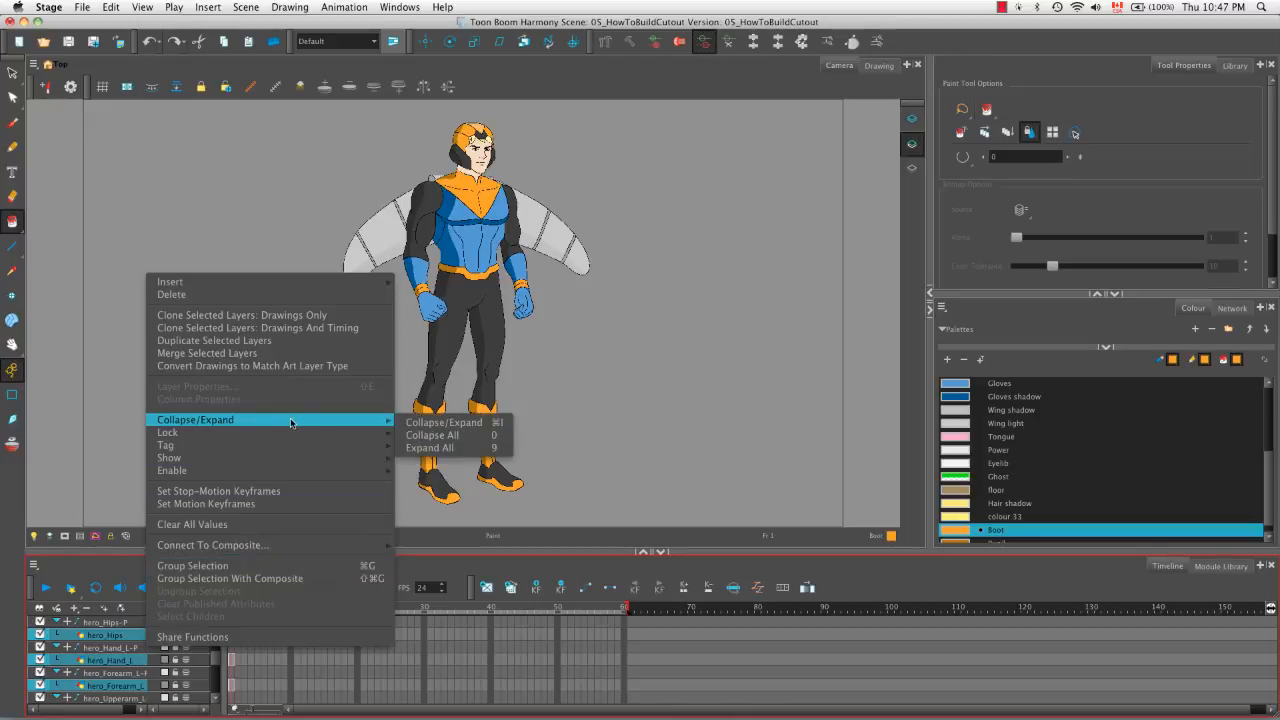
left_click(509, 437)
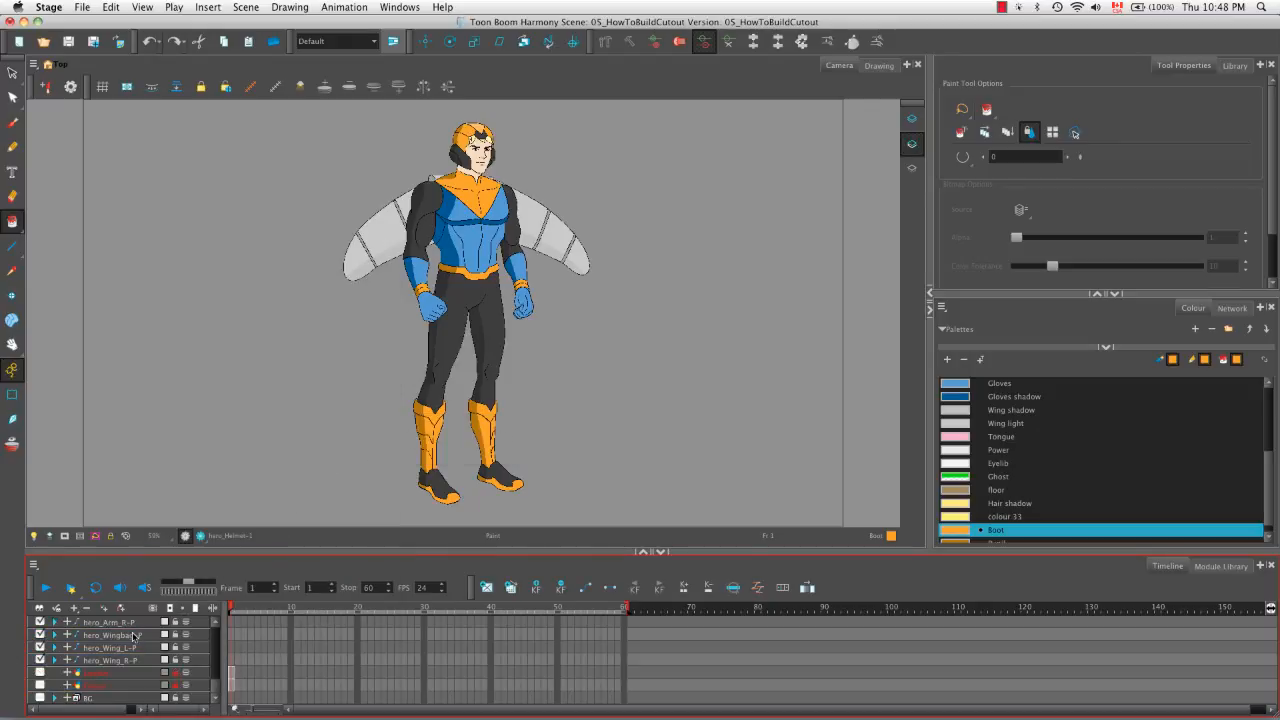
Expand hero_Helmet-P to examine the drawing layer under its peg, and collapse it again
scroll(212, 676, "up", 3)
scroll(212, 670, "up", 5)
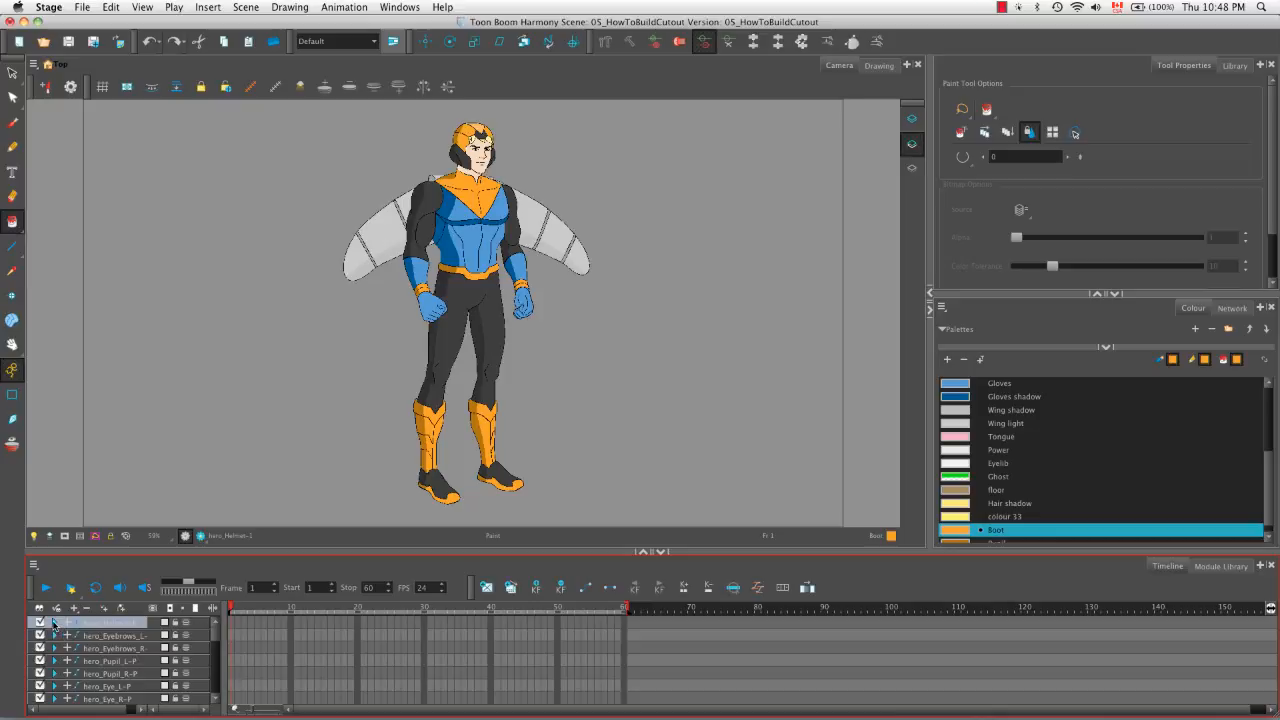
left_click(55, 622)
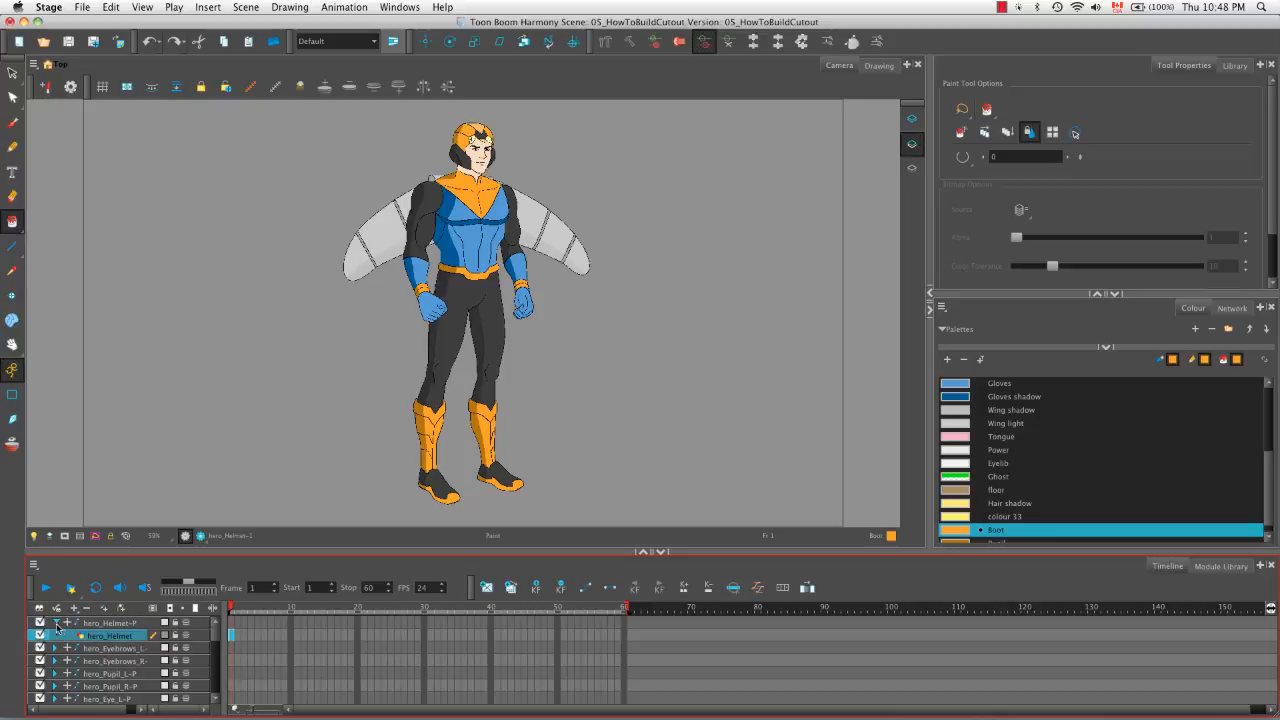
left_click(56, 623)
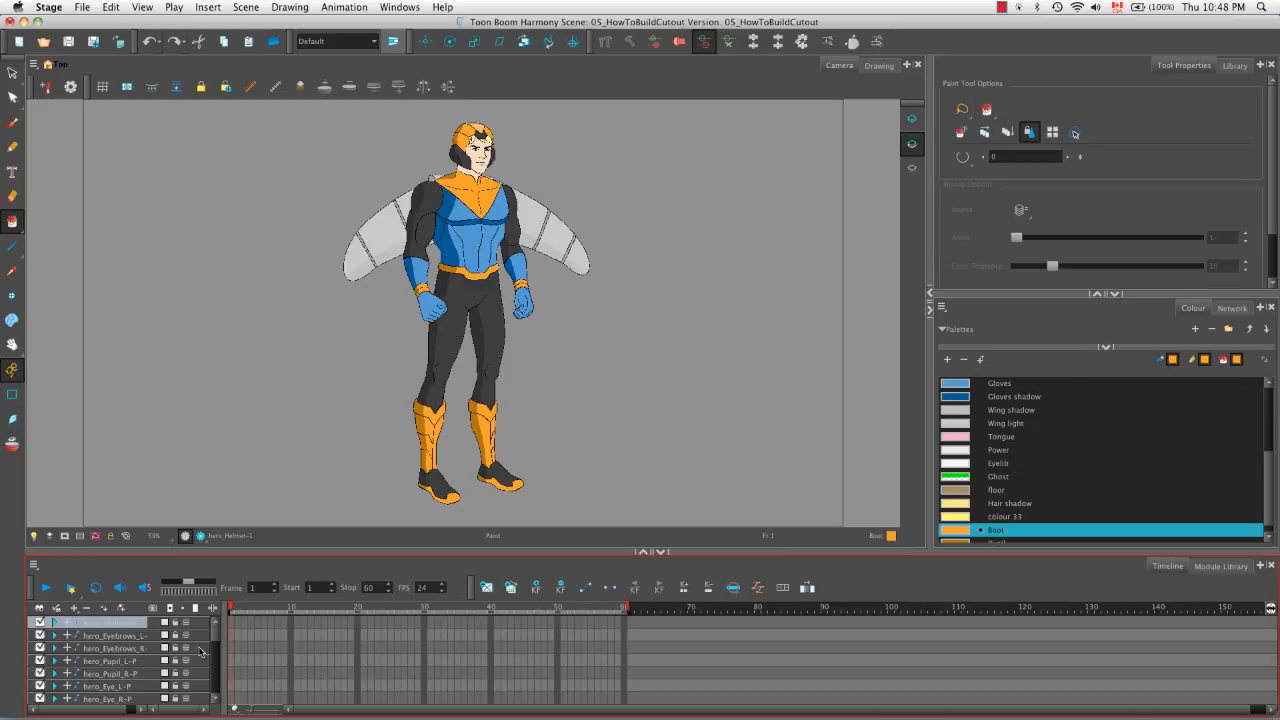
Parent the hero_Leg_R-P peg to hero_Thigh_R-P
scroll(216, 648, "down", 3)
left_click_drag(216, 648, 214, 672)
scroll(214, 672, "down", 2)
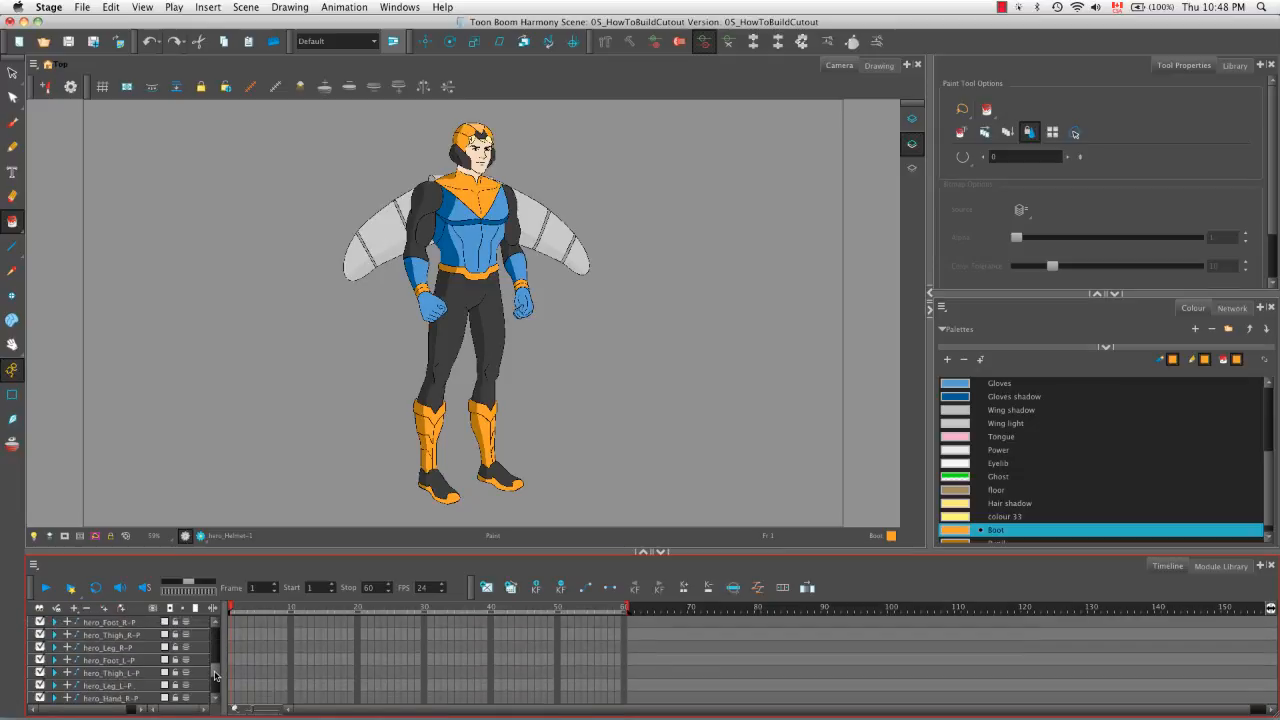
scroll(146, 652, "down", 1)
left_click(138, 649)
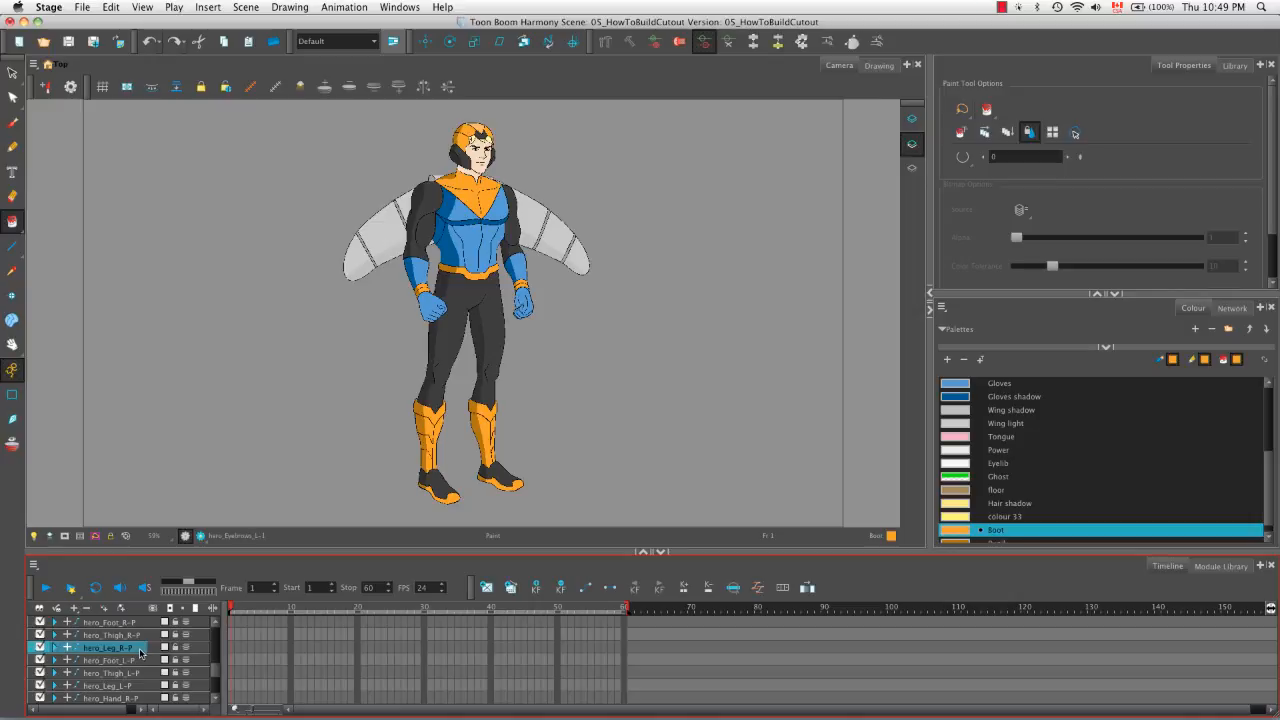
scroll(140, 652, "right", 1)
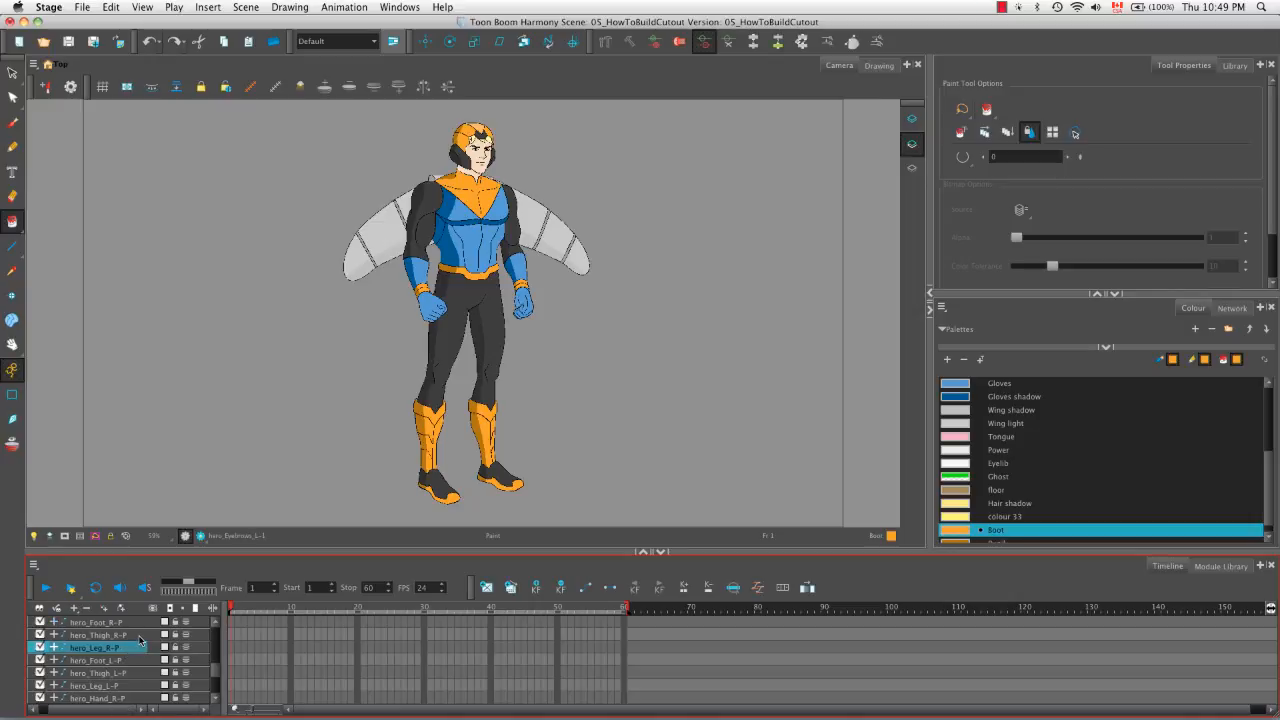
left_click_drag(138, 648, 133, 638)
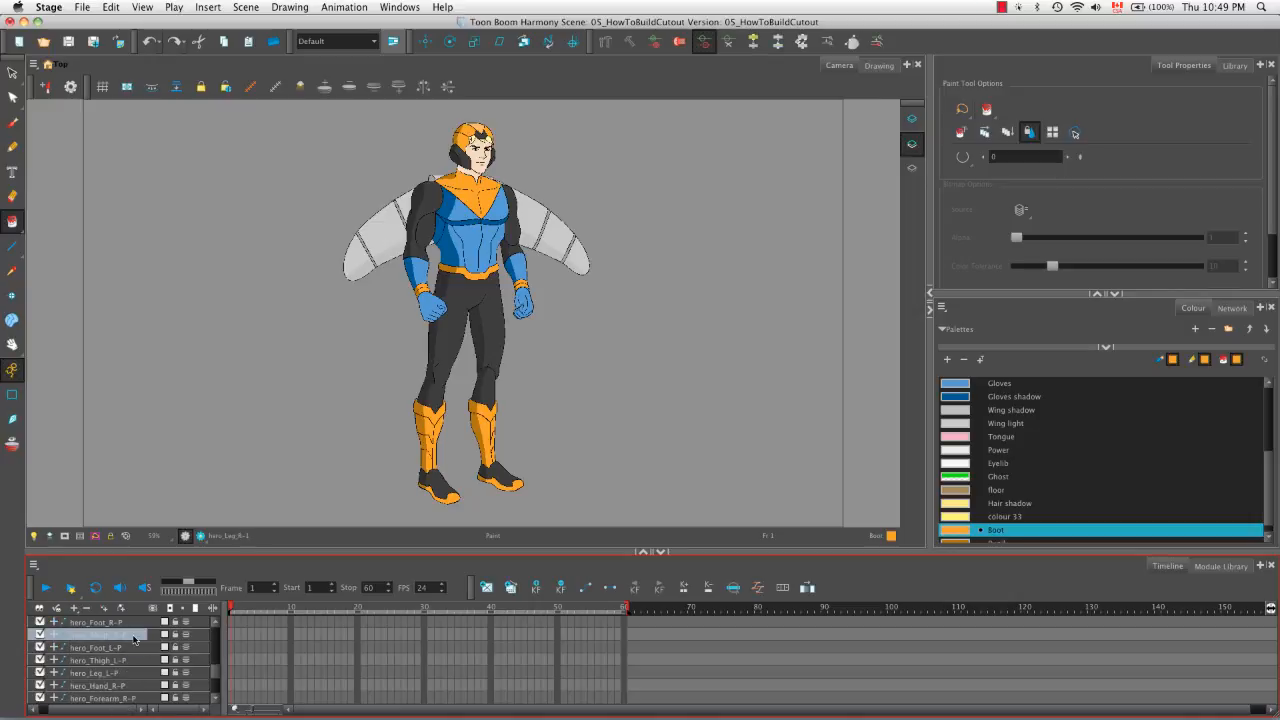
left_click(137, 650)
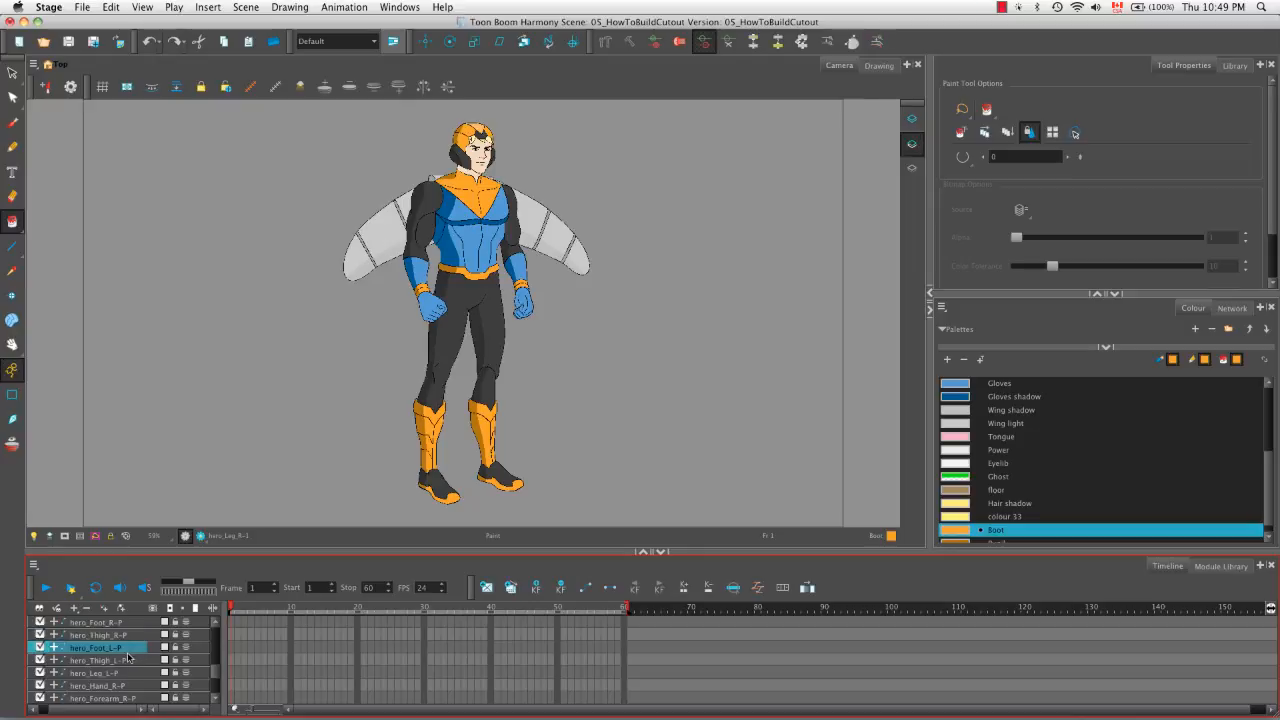
Expand hero_Thigh_R-P and hero_Leg_R-P to examine the layers nested under them, and collapse hero_Leg_R-P again
left_click_drag(82, 710, 69, 710)
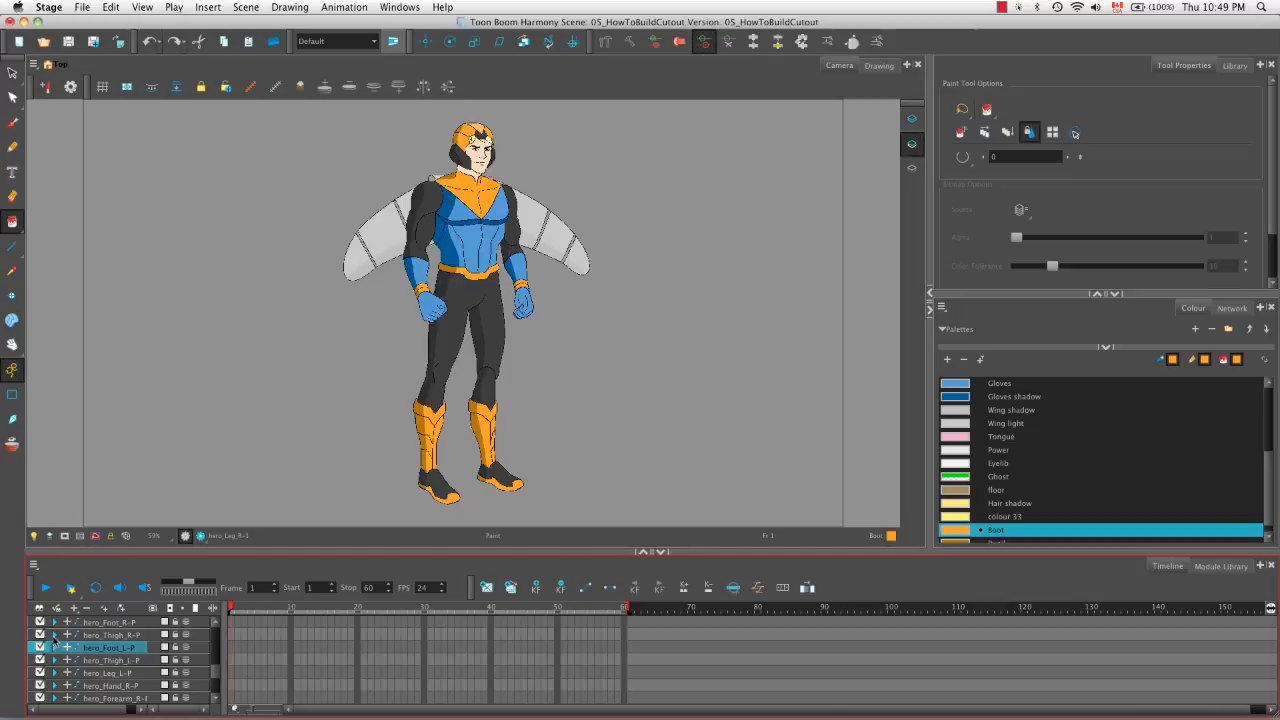
left_click(55, 635)
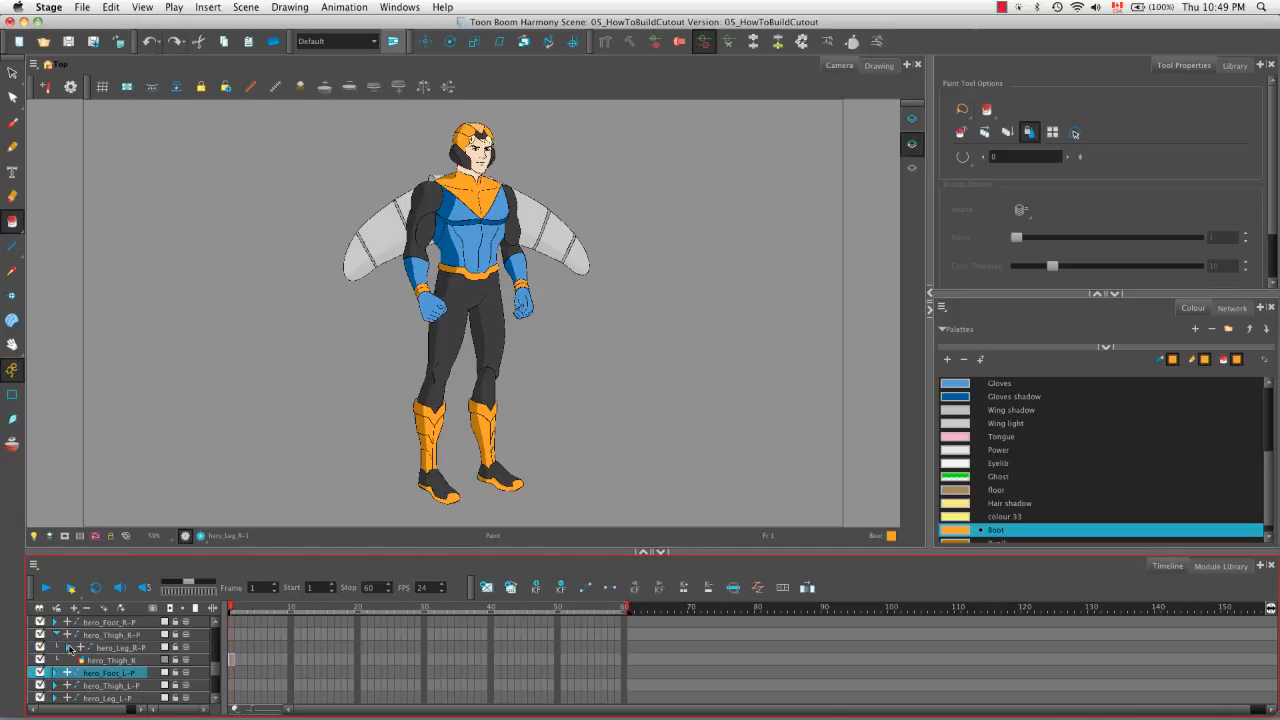
left_click(69, 648)
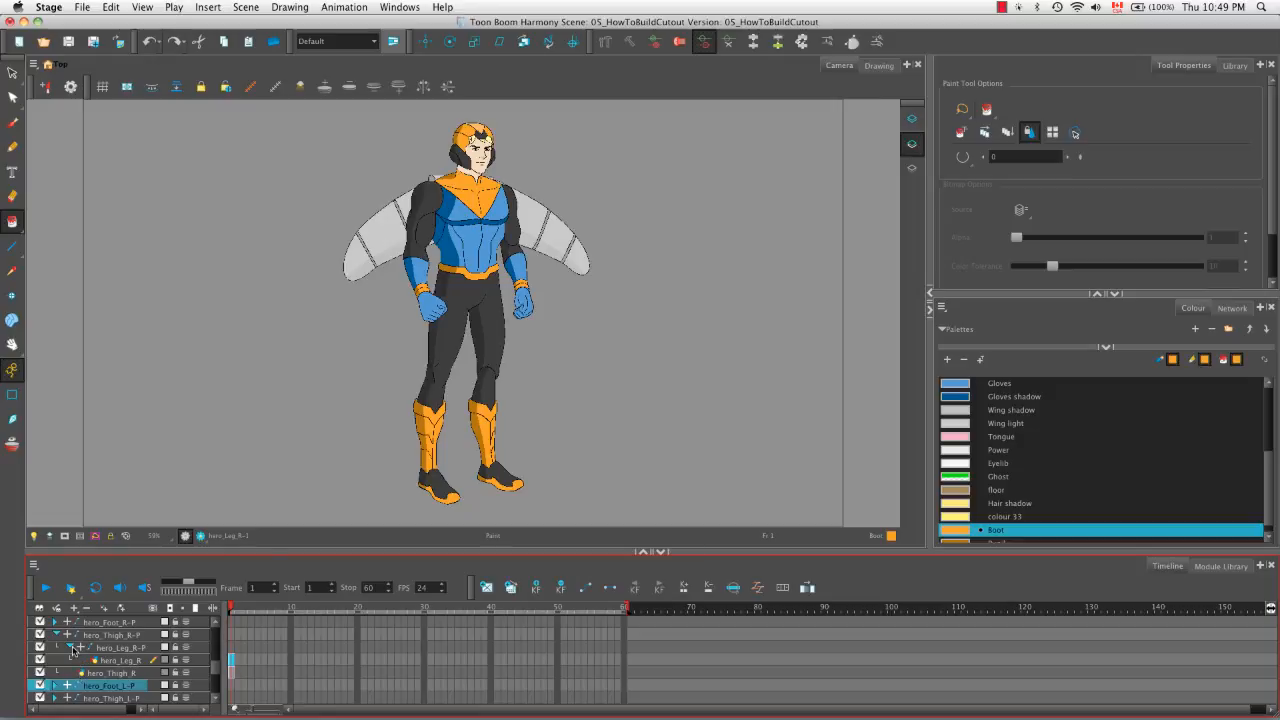
left_click(69, 648)
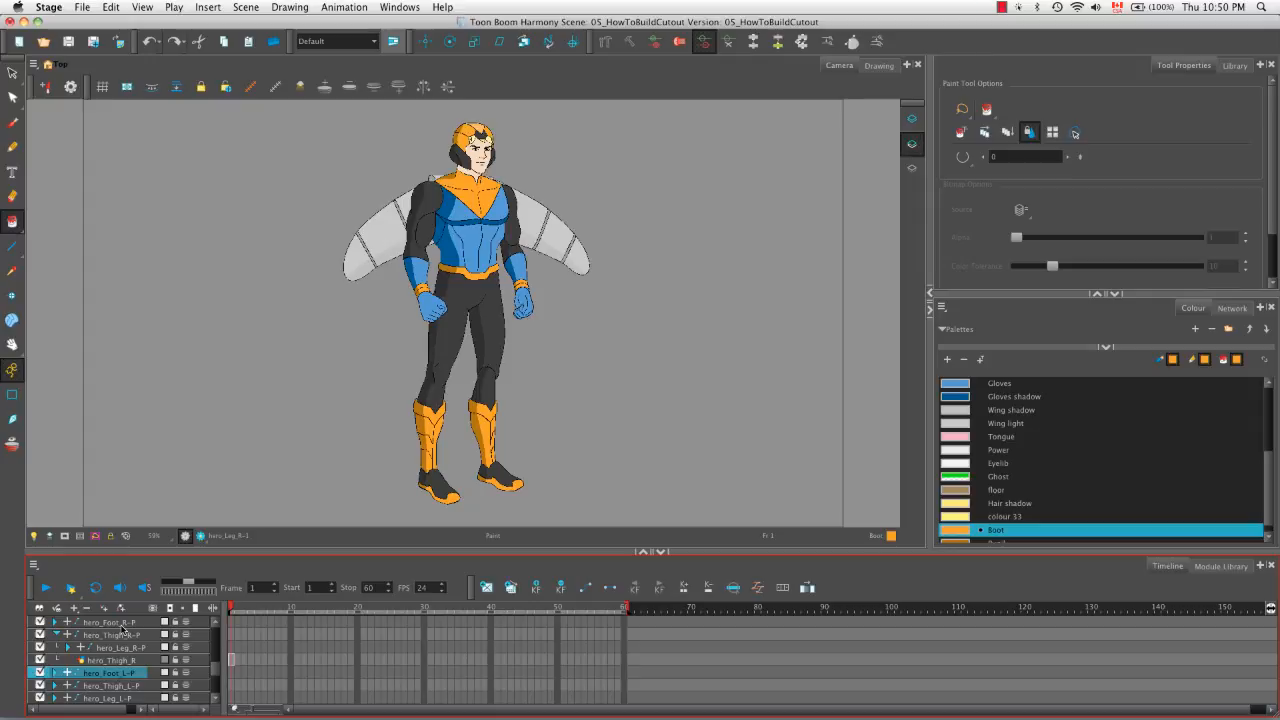
Parent the hero_Foot_R-P peg to hero_Leg_R-P and expand it to reveal its drawing layer
left_click(121, 624)
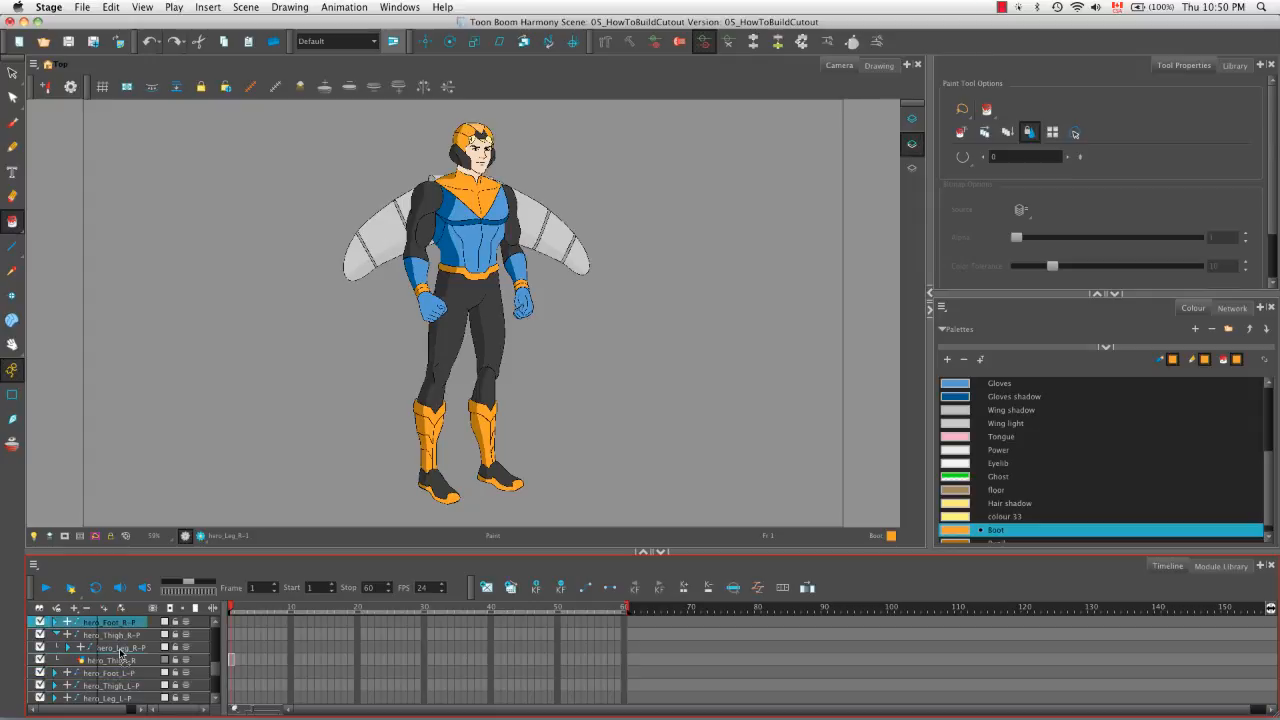
left_click_drag(121, 624, 70, 637)
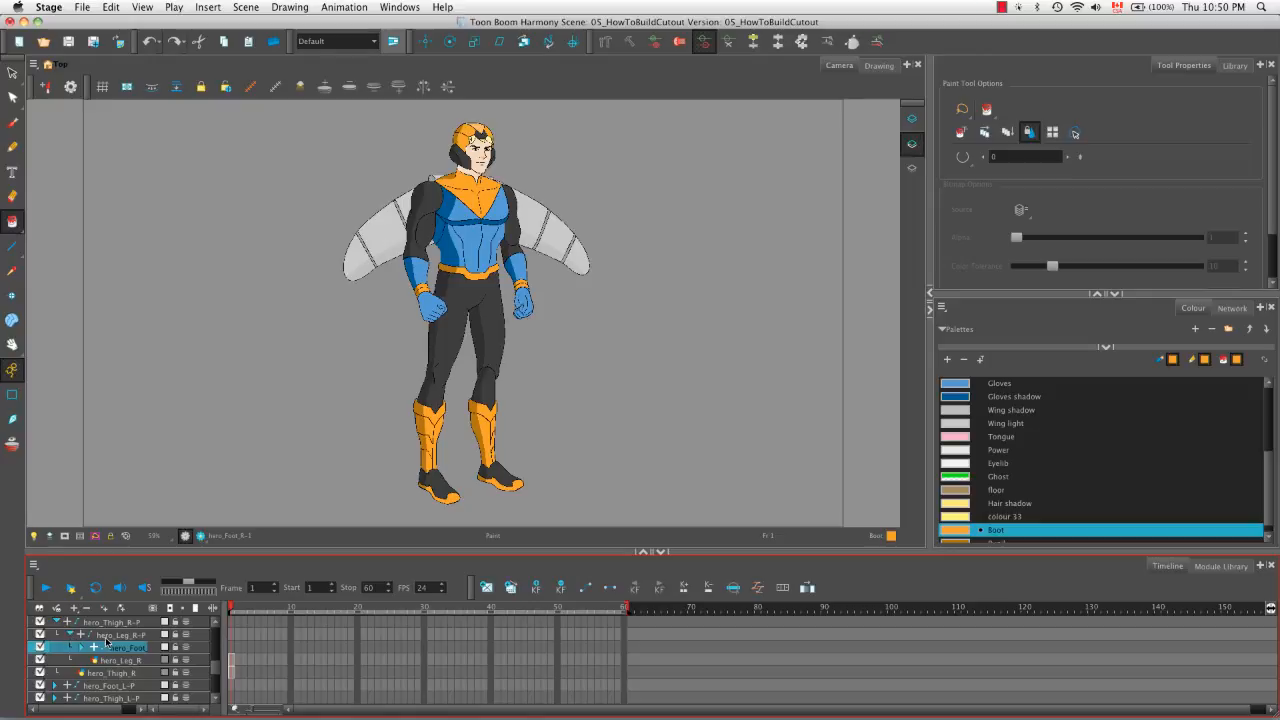
left_click(83, 648)
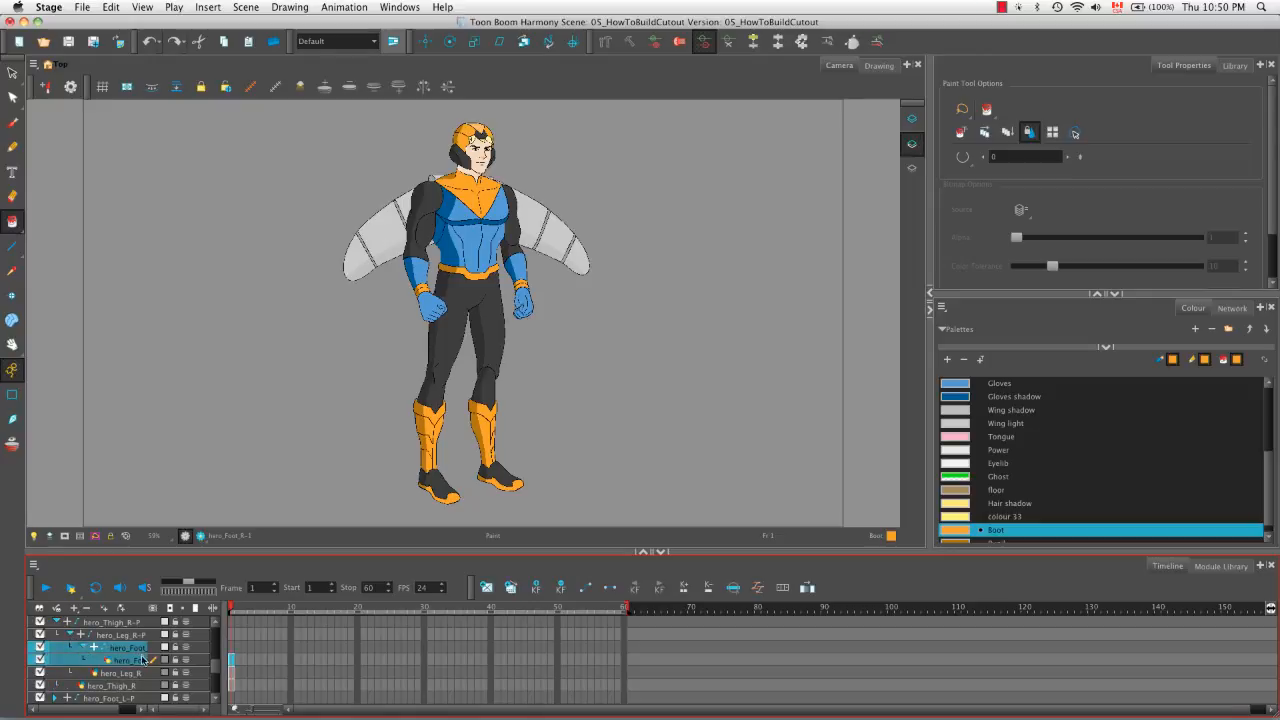
Expand the parameters of hero_Foot_R-P and examine its position, rotation and scale functions
left_click(150, 626)
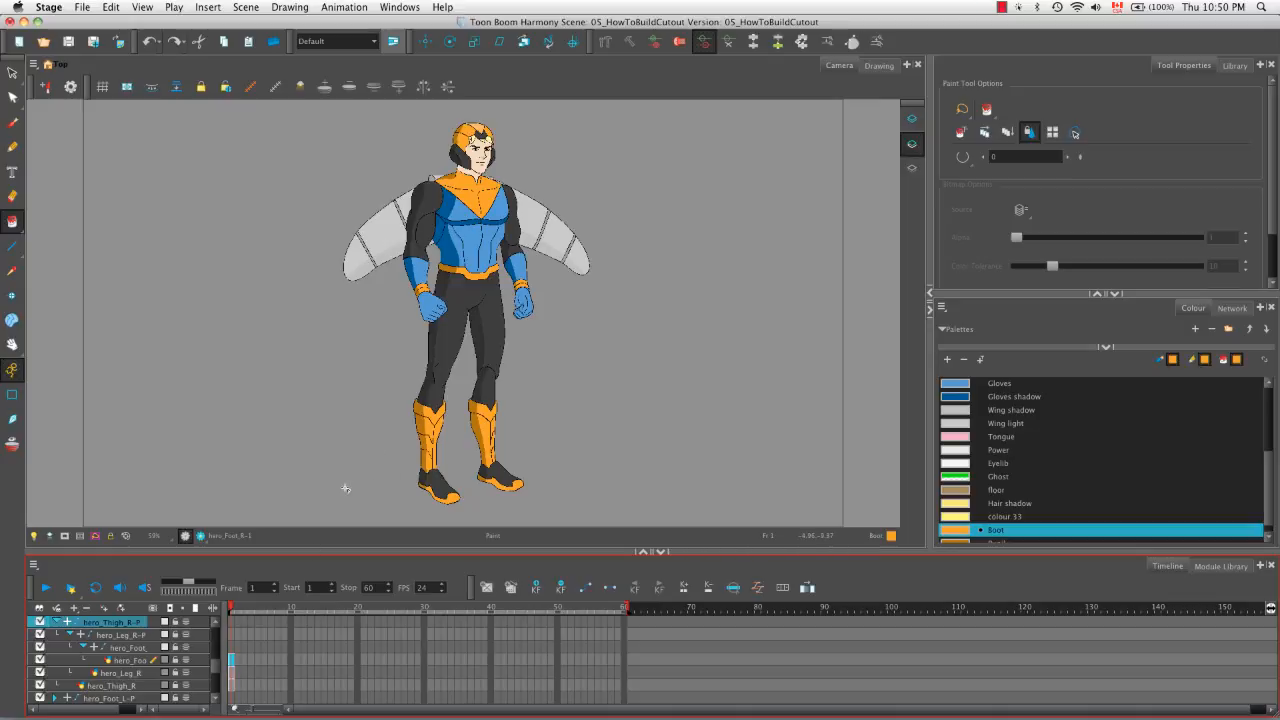
left_click(95, 649)
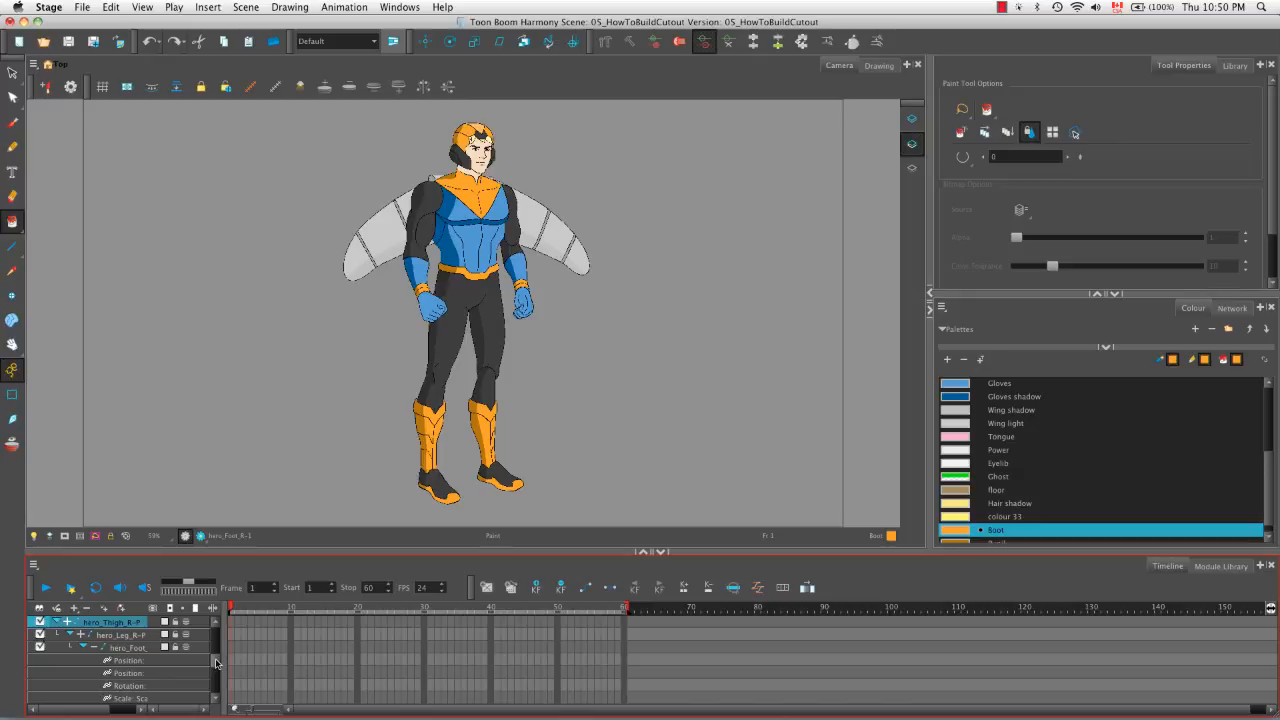
scroll(212, 665, "down", 3)
left_click_drag(212, 665, 213, 657)
left_click_drag(94, 711, 131, 712)
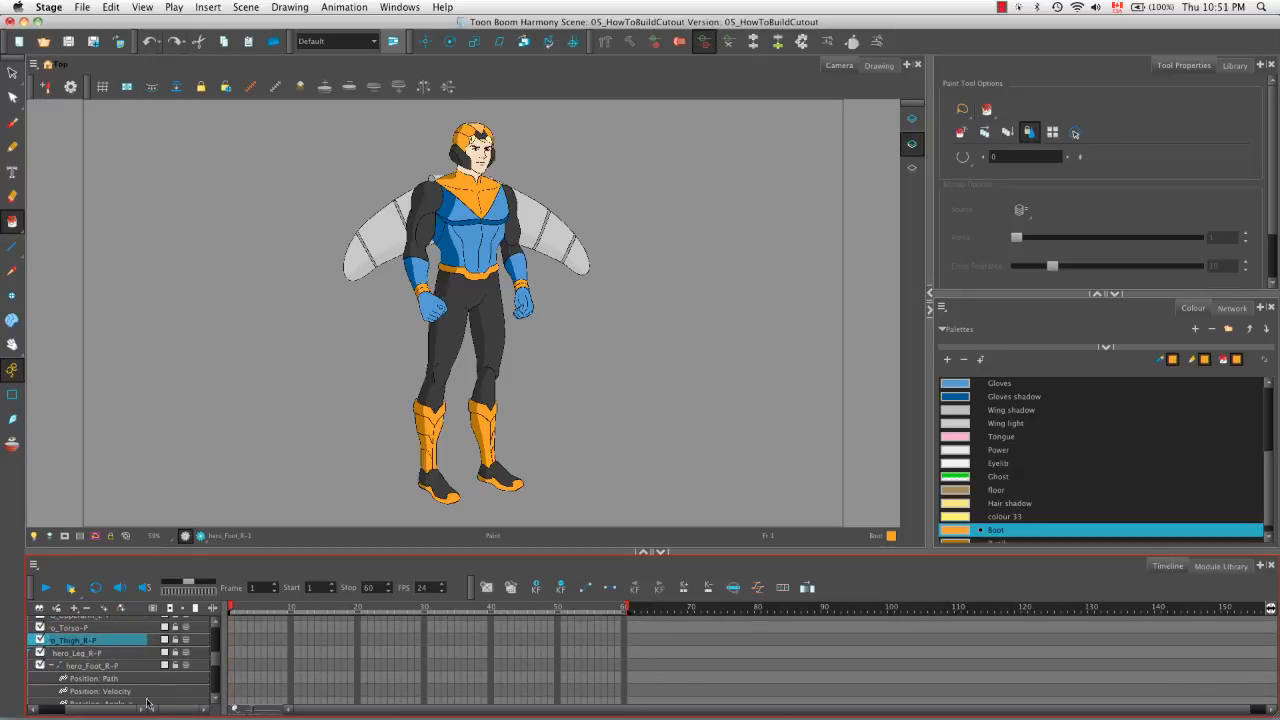
scroll(215, 661, "down", 2)
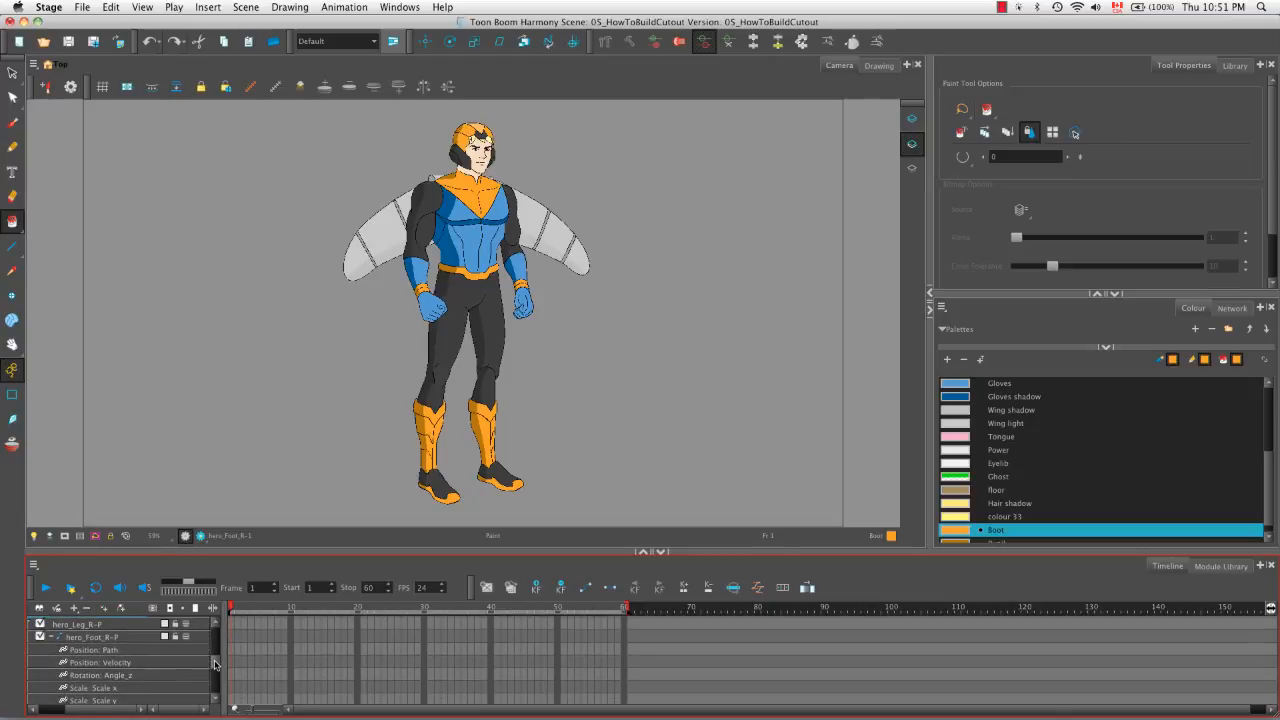
scroll(214, 663, "up", 1)
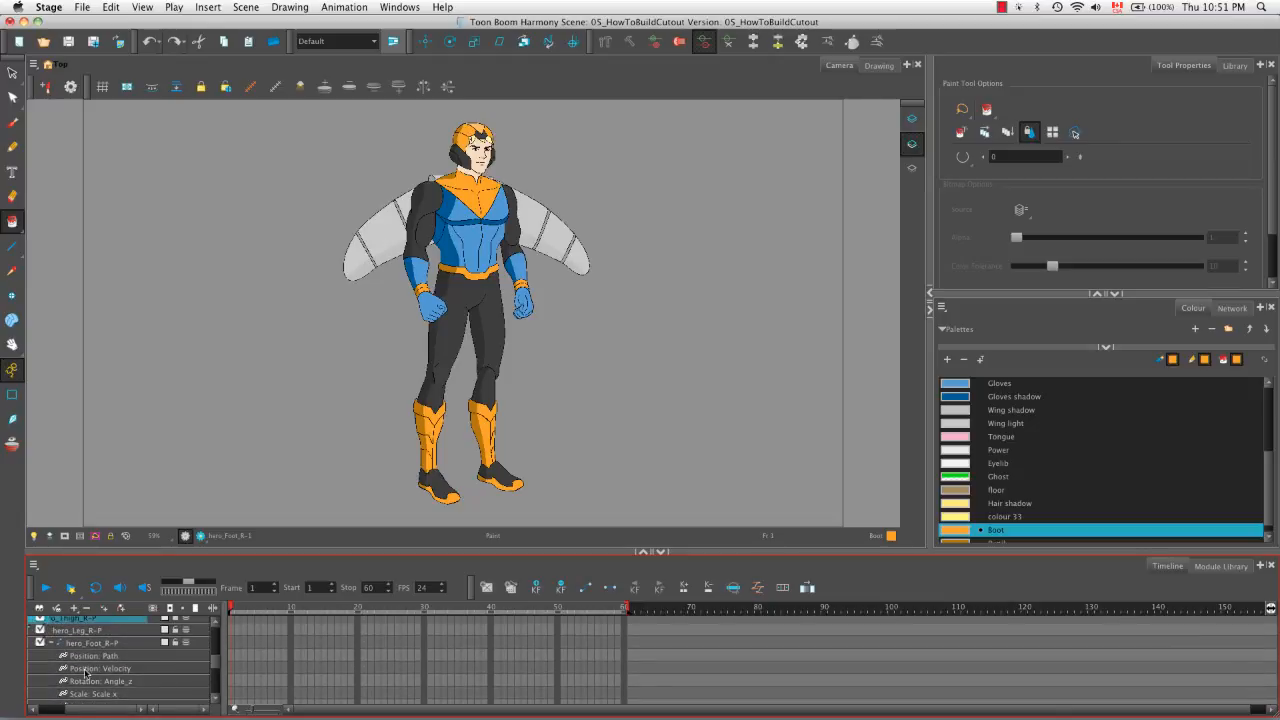
Collapse the hero_Foot_R-P parameters and undo the right leg parenting along with the previously added pegs
left_click_drag(89, 710, 56, 707)
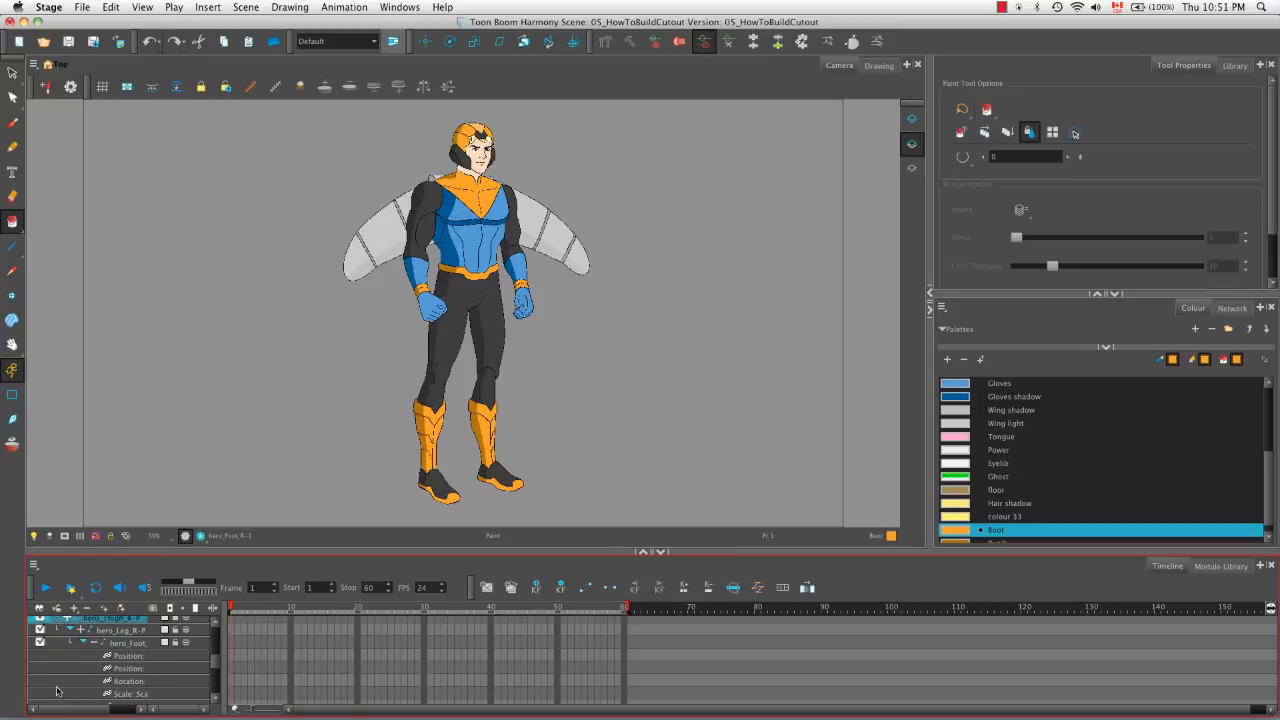
left_click(96, 646)
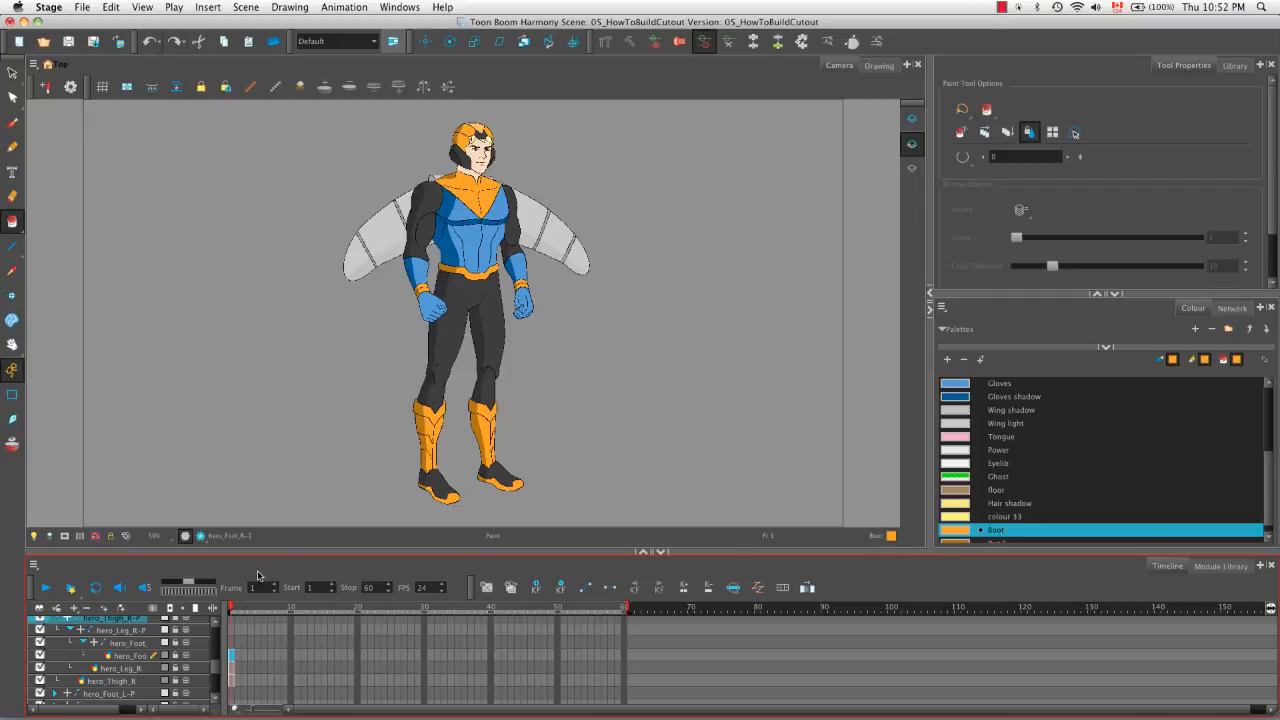
key("super+z")
key("super+z")
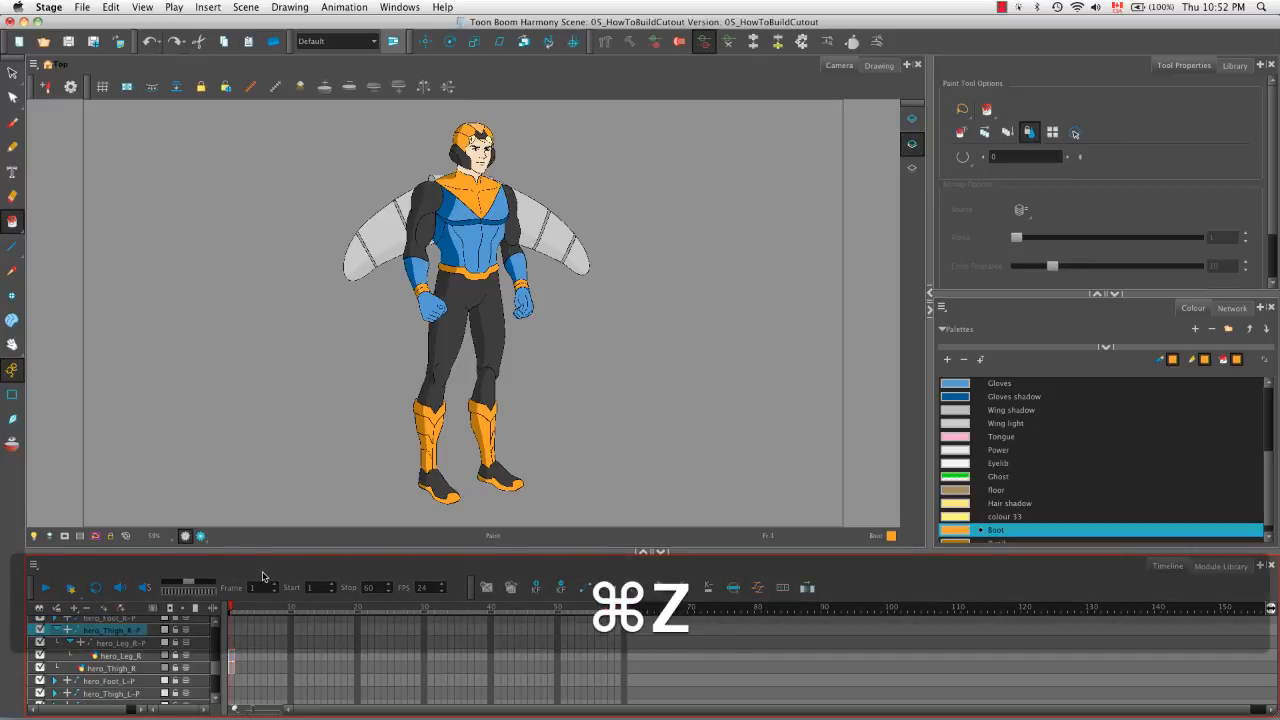
key("super+z")
key("super+z")
scroll(213, 673, "up", 10)
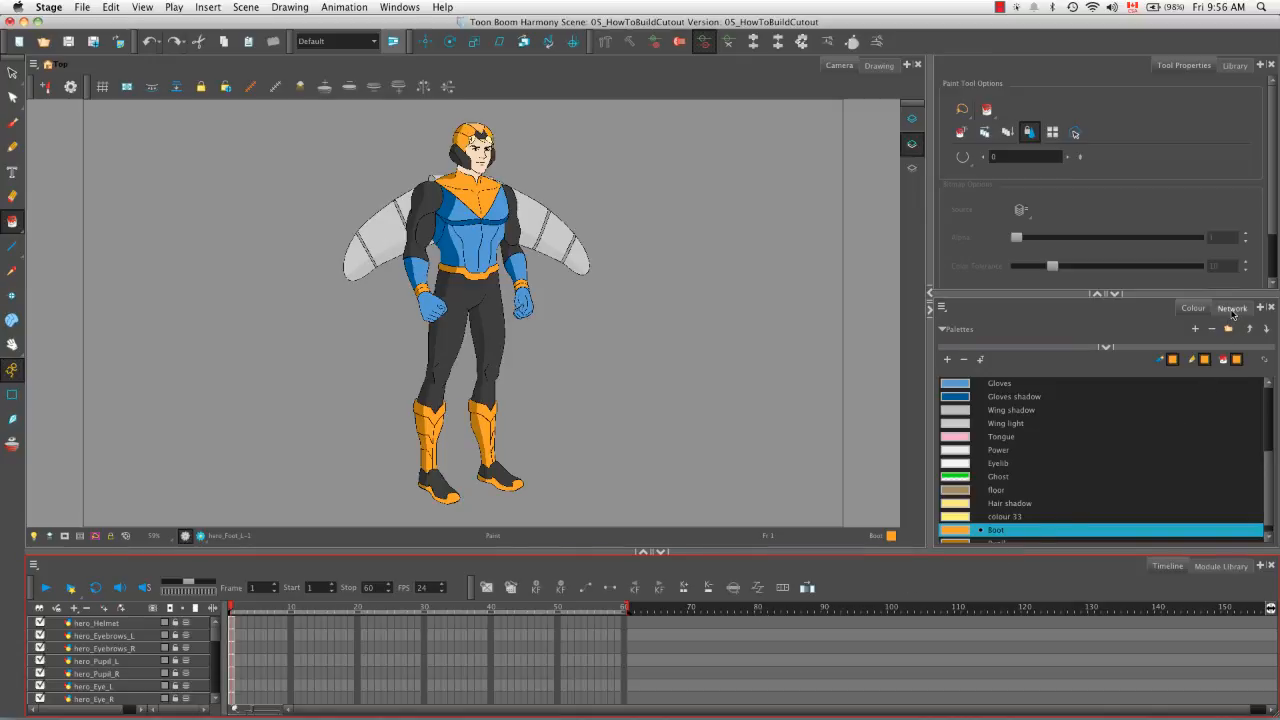
Display the Network view in place of the Colour view and enlarge it in both height and width
left_click(1234, 312)
left_click(1233, 310)
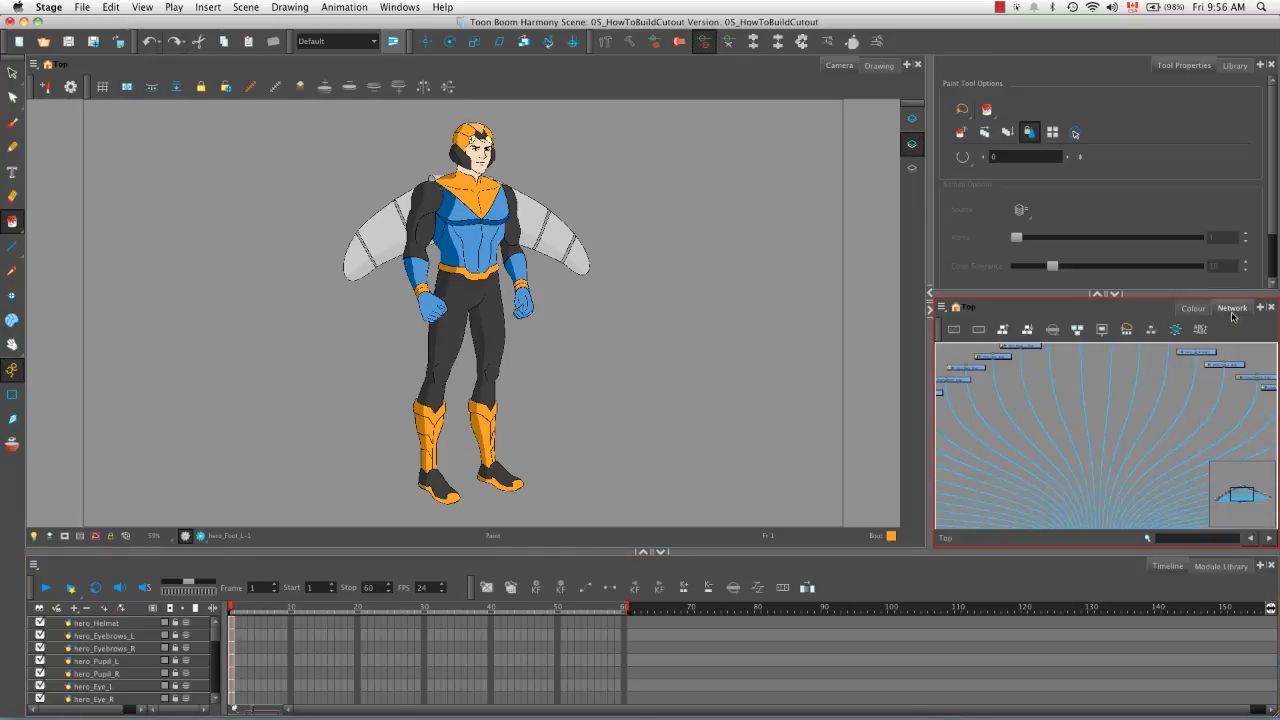
left_click(1097, 295)
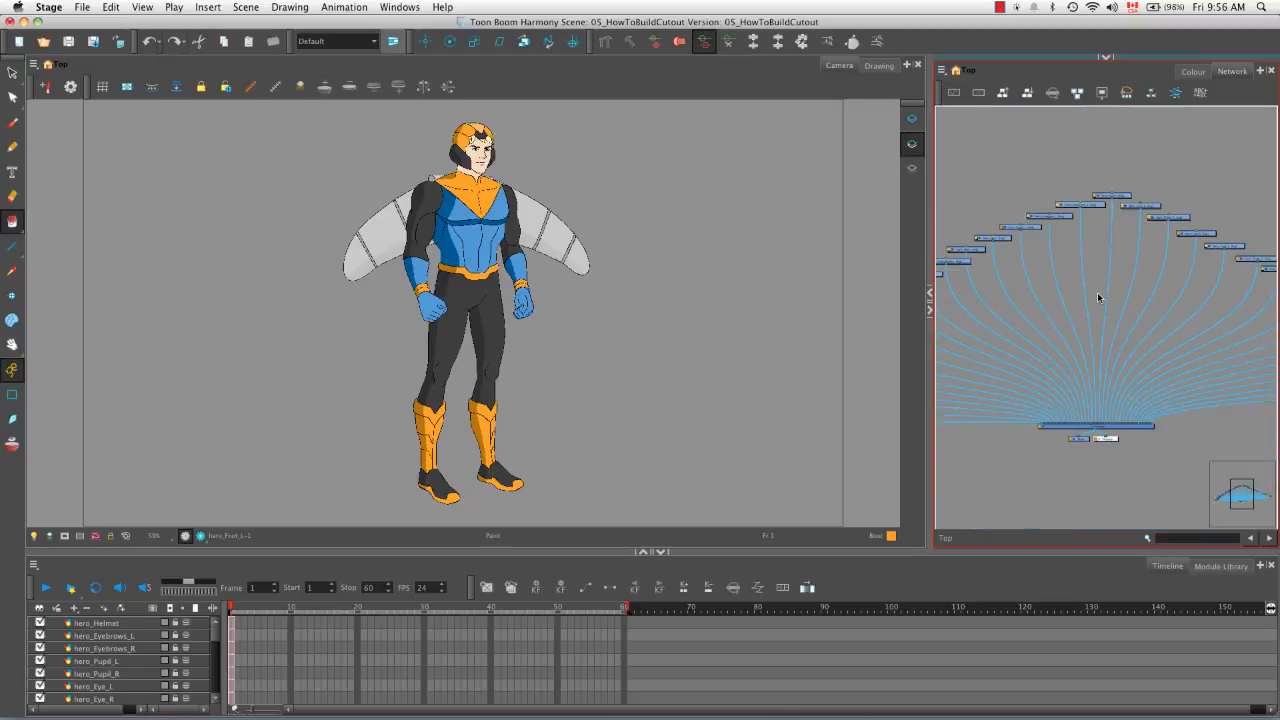
left_click_drag(930, 263, 713, 273)
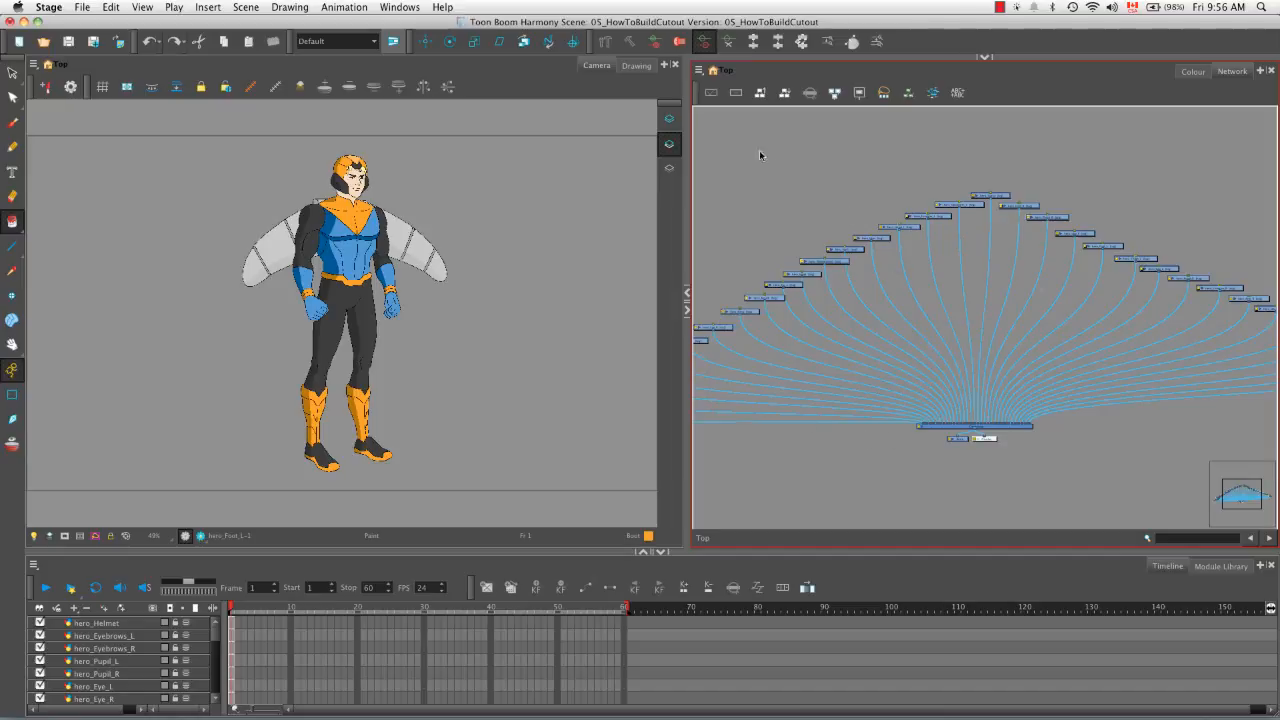
left_click_drag(734, 131, 833, 207)
left_click_drag(826, 268, 854, 312)
left_click_drag(854, 312, 896, 428)
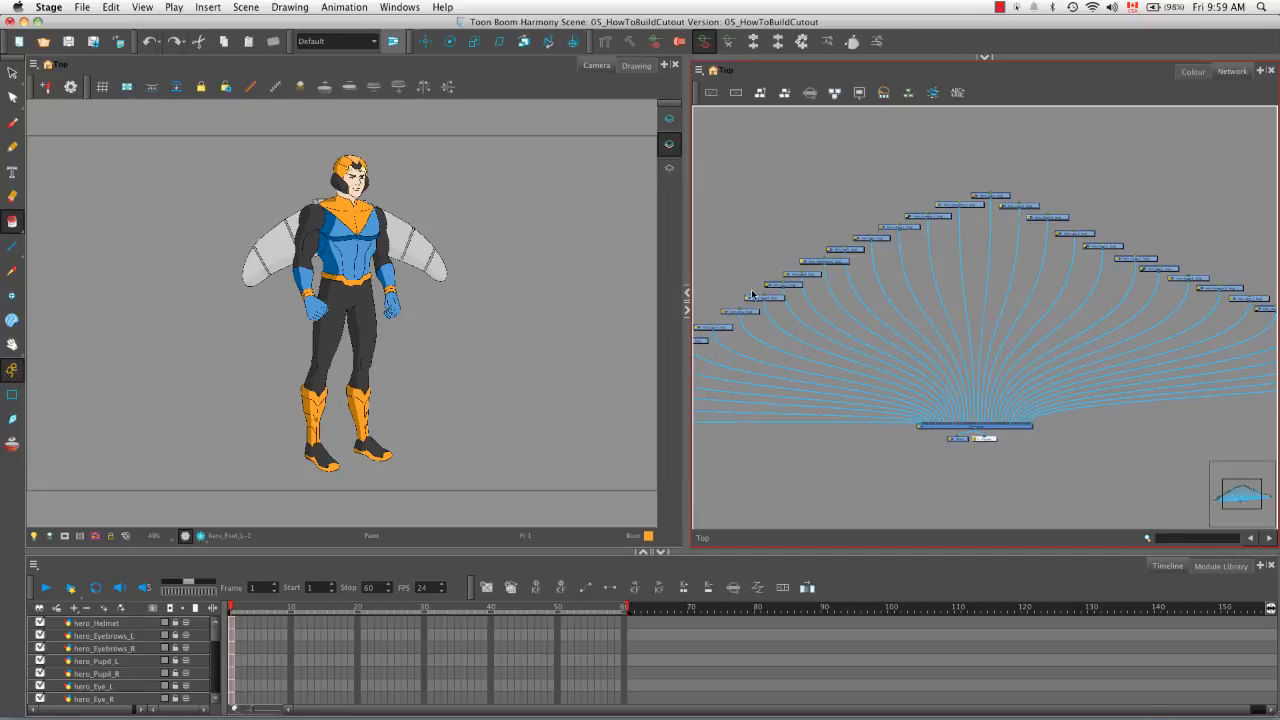
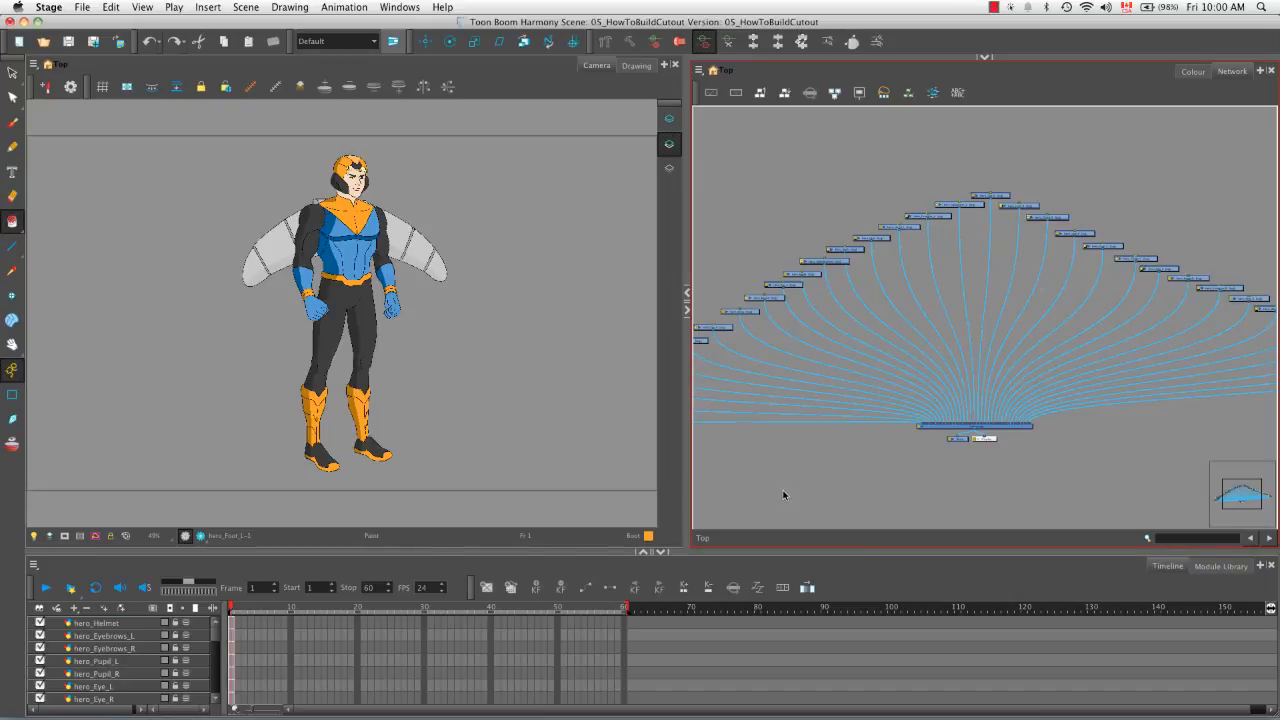
Examine the disabled layers at the bottom of the timeline and their matching modules in the network, including BG
left_click_drag(213, 633, 215, 700)
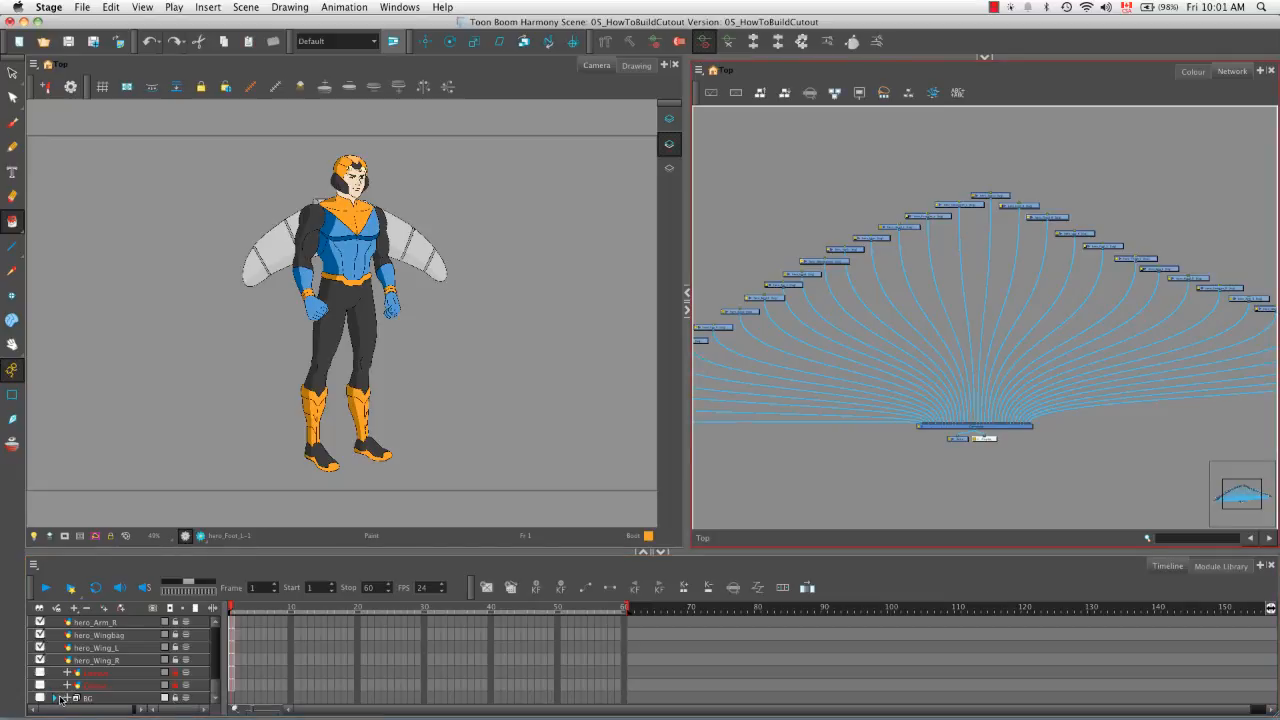
key("space")
left_click_drag(1145, 454, 948, 450)
key("2")
key("2")
key("2")
key("2")
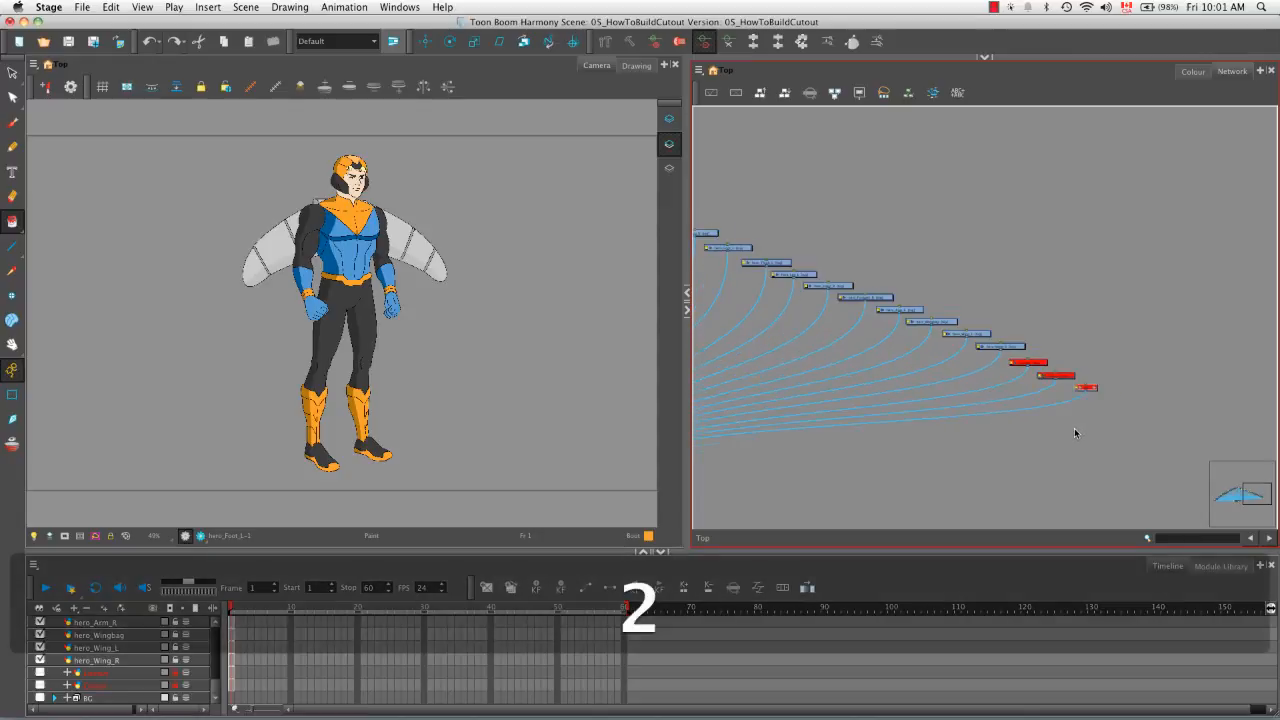
key("space")
left_click_drag(1085, 474, 954, 414)
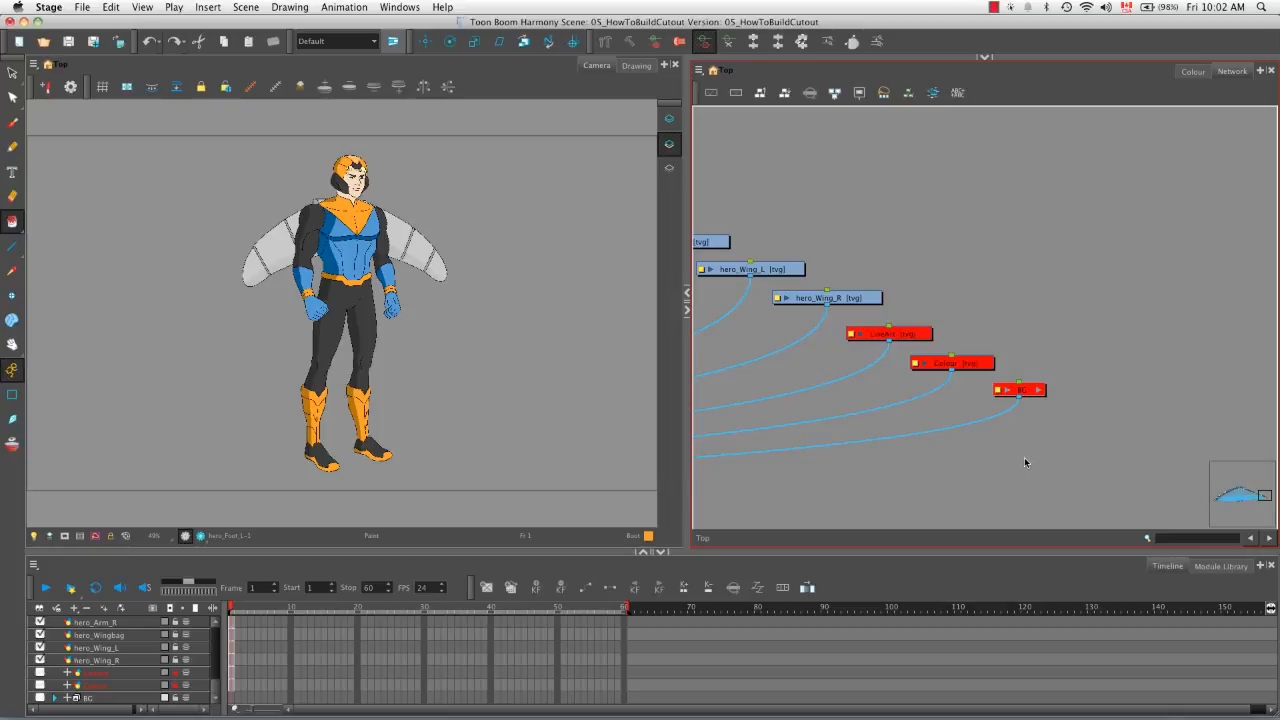
Add a parent peg to every hero drawing module in the network, leaving out the three disabled modules
key("shift+m")
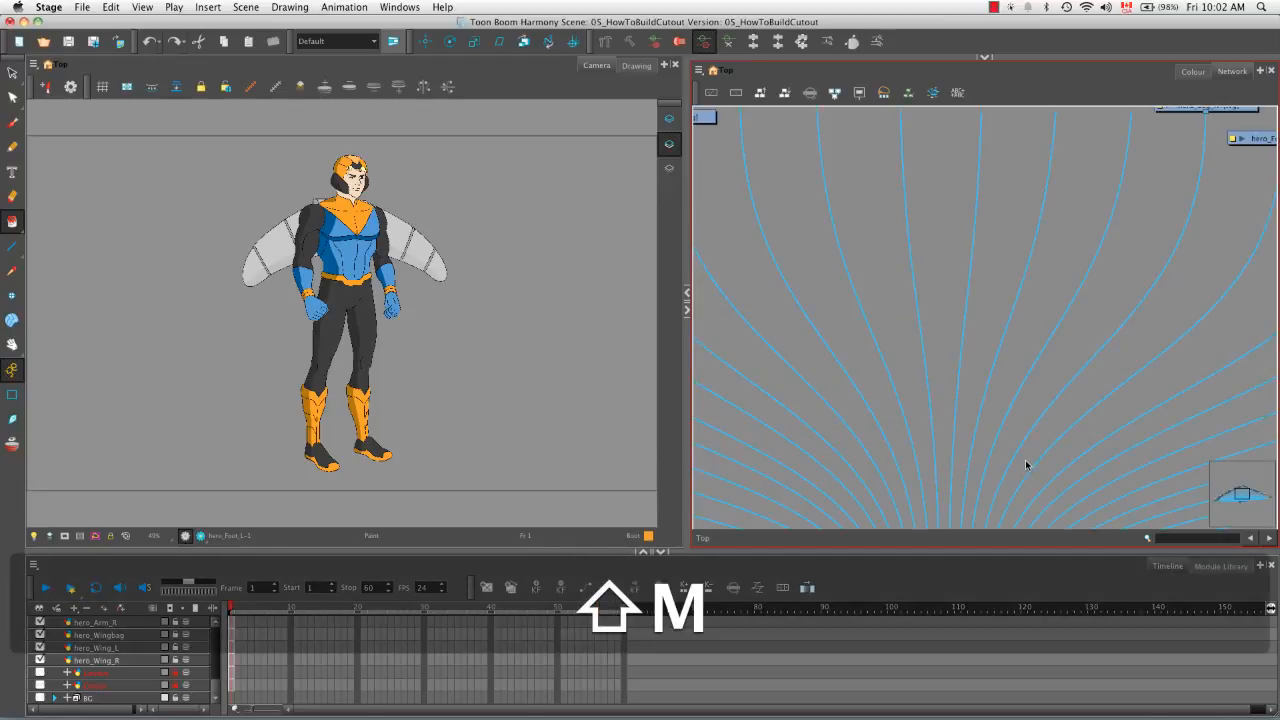
key("1")
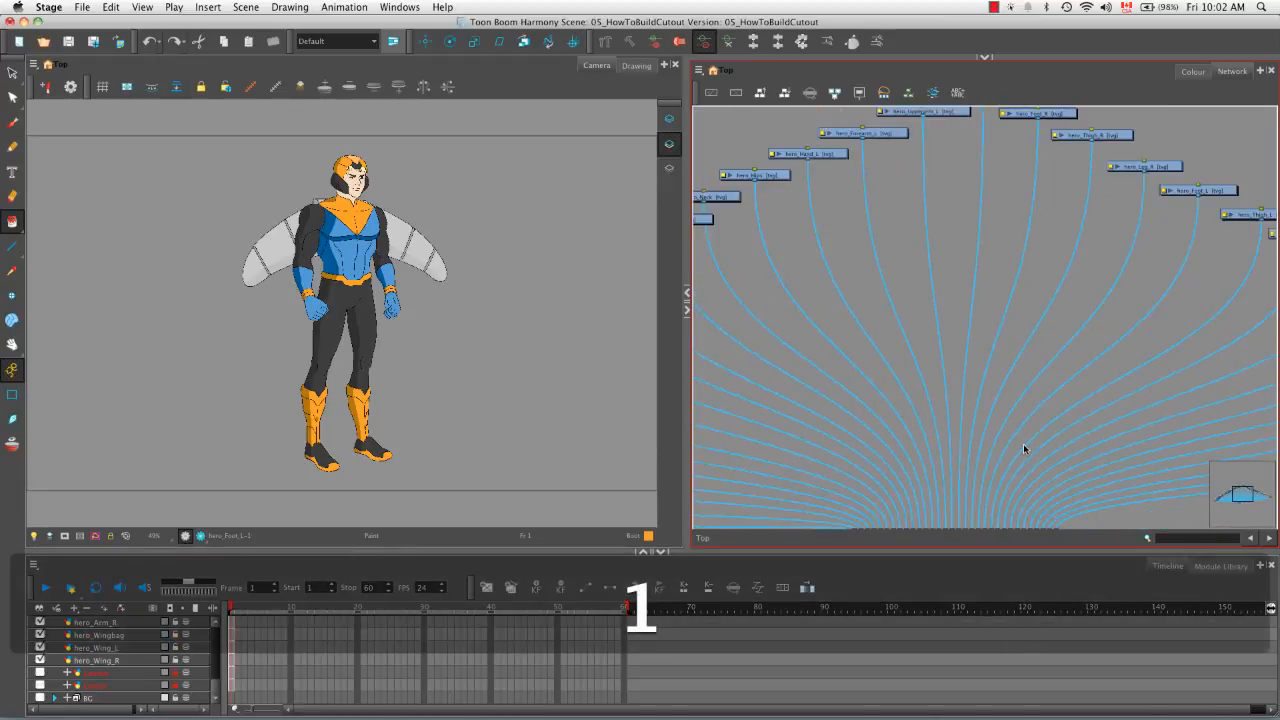
key("1")
key("1")
key("1")
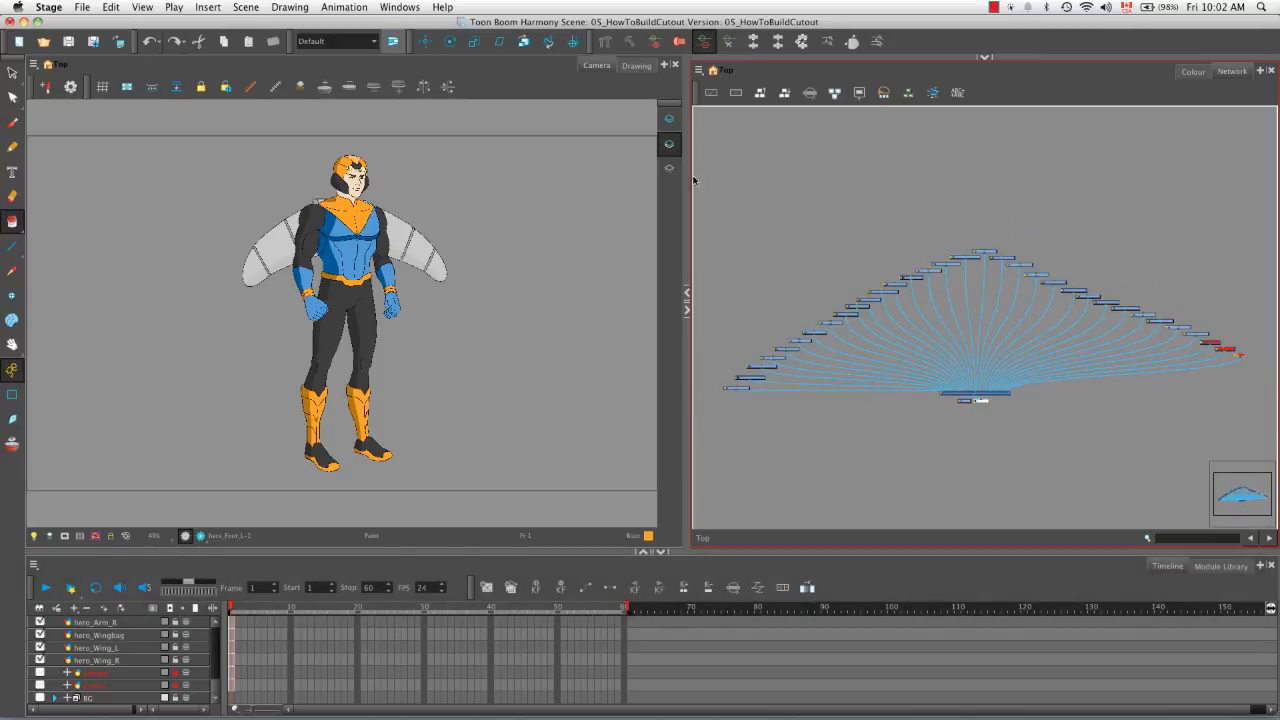
left_click_drag(707, 140, 1193, 392)
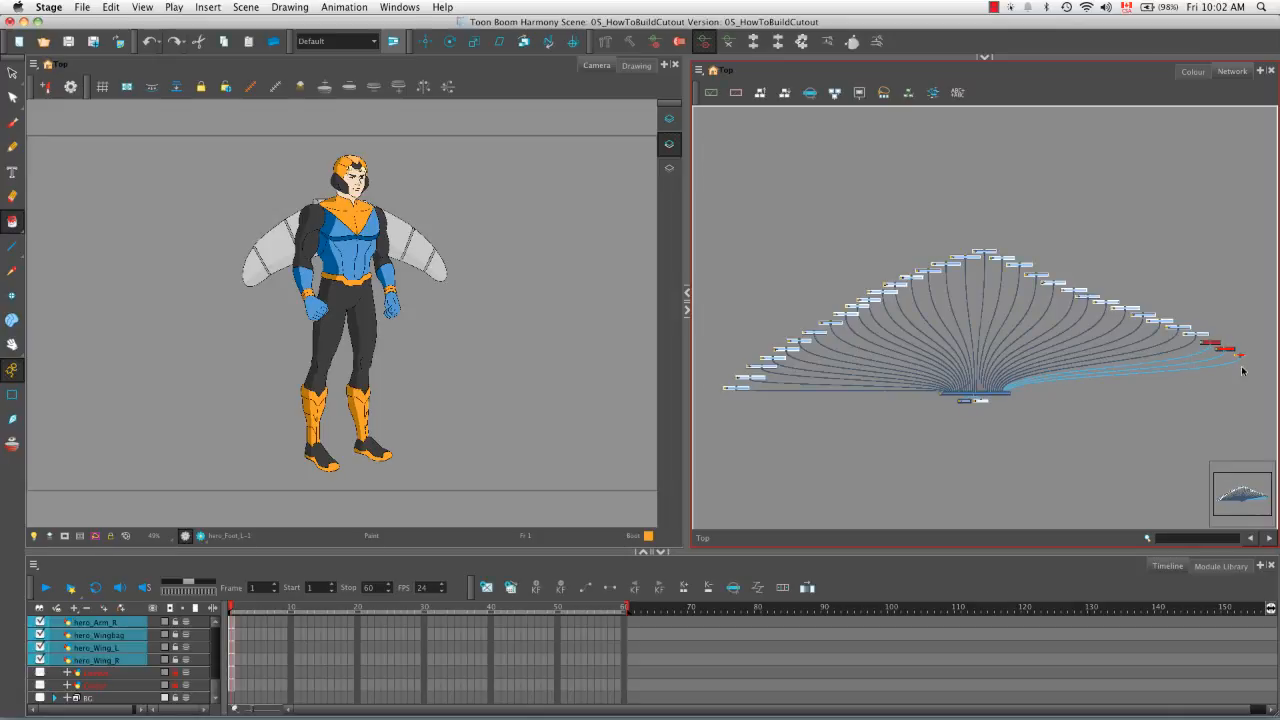
left_click(698, 72)
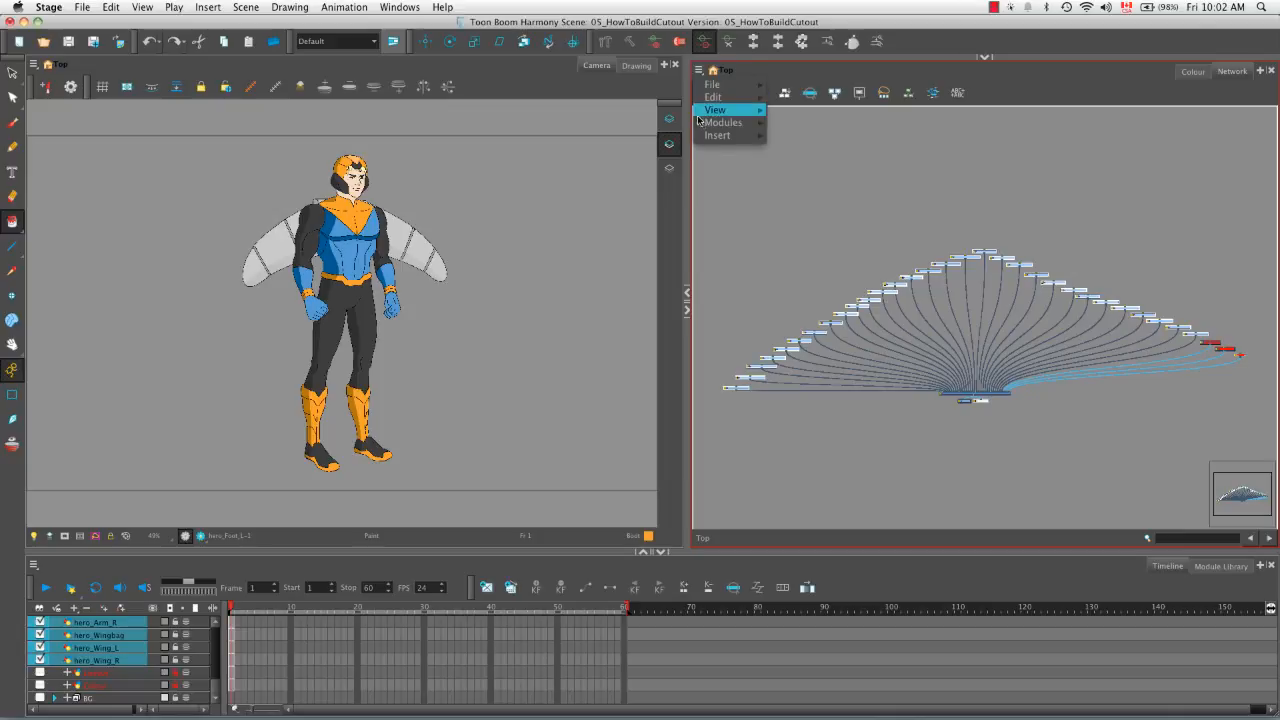
mouse_move(702, 139)
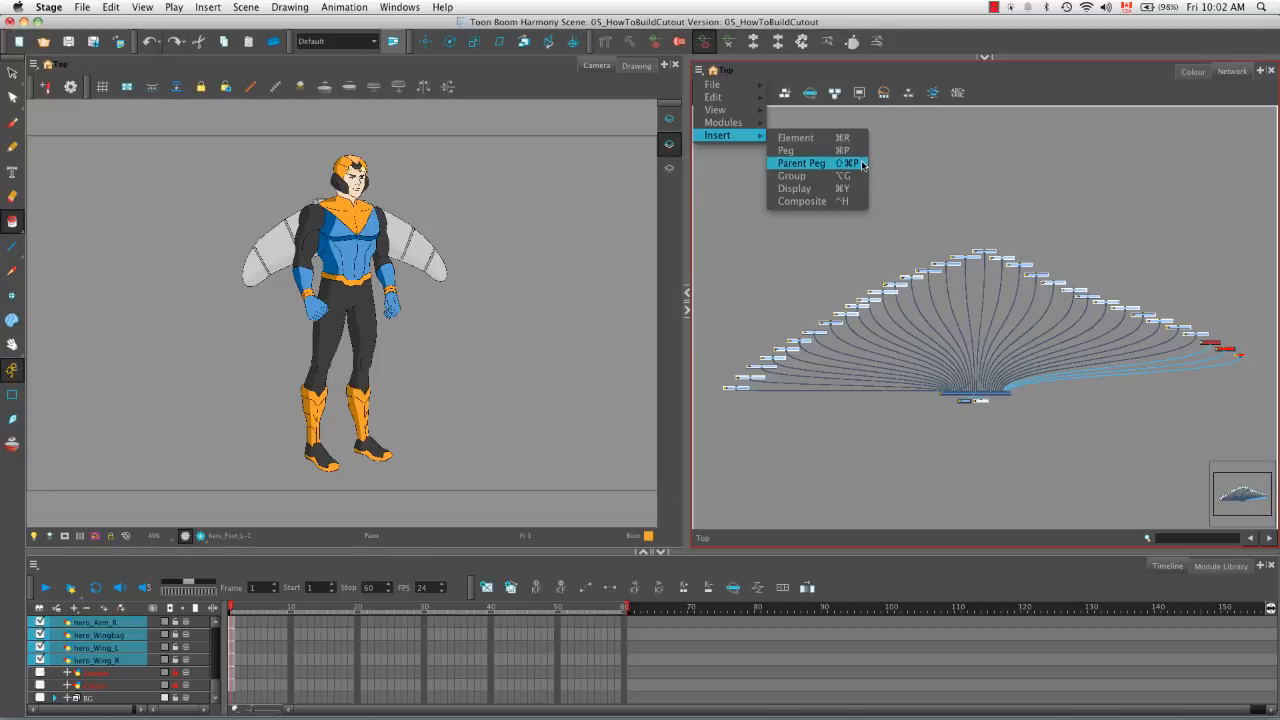
left_click(800, 163)
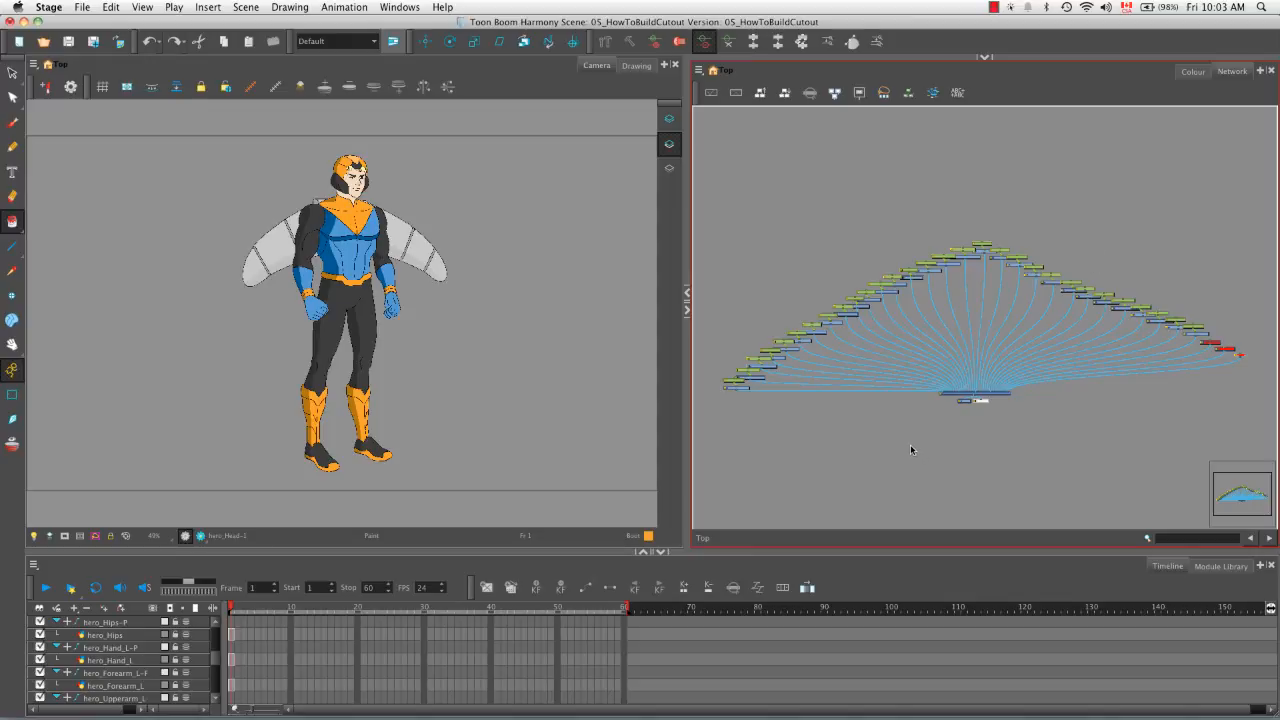
Examine the new pegs connected above the left hand, forearm and upper arm drawings in the network
key("2")
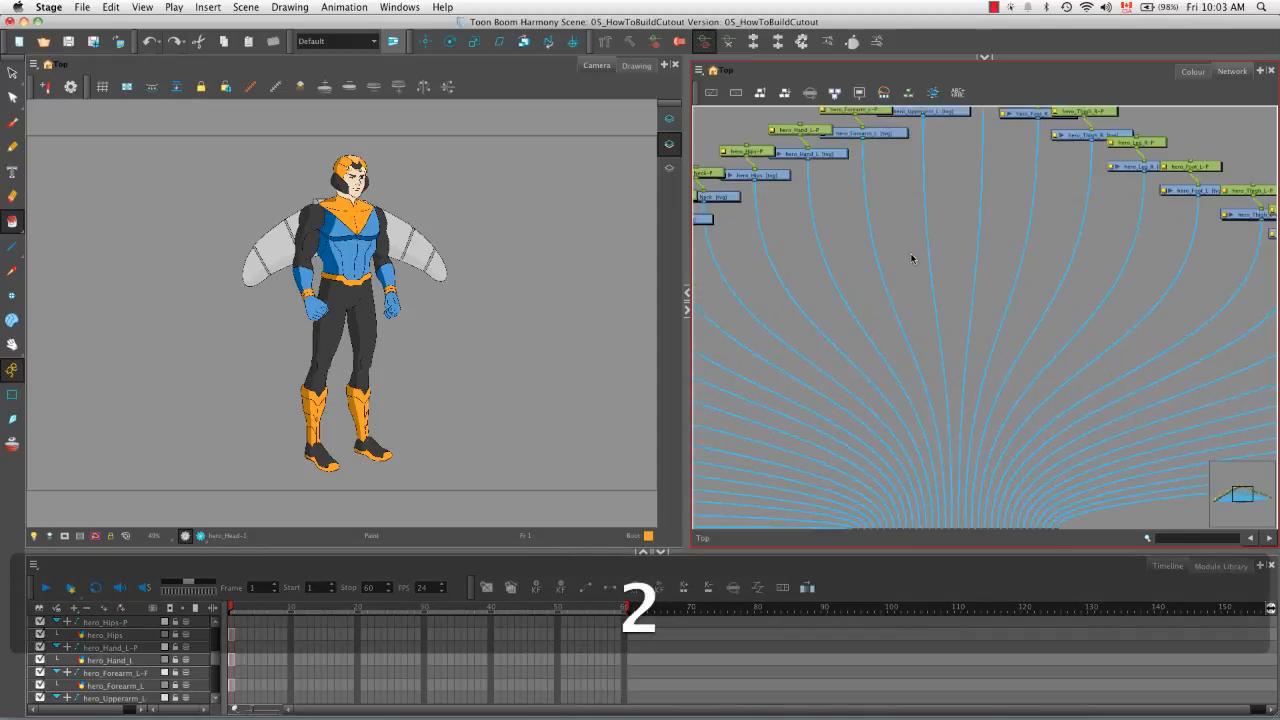
key("space")
left_click_drag(912, 206, 949, 378)
key("2")
key("2")
key("2")
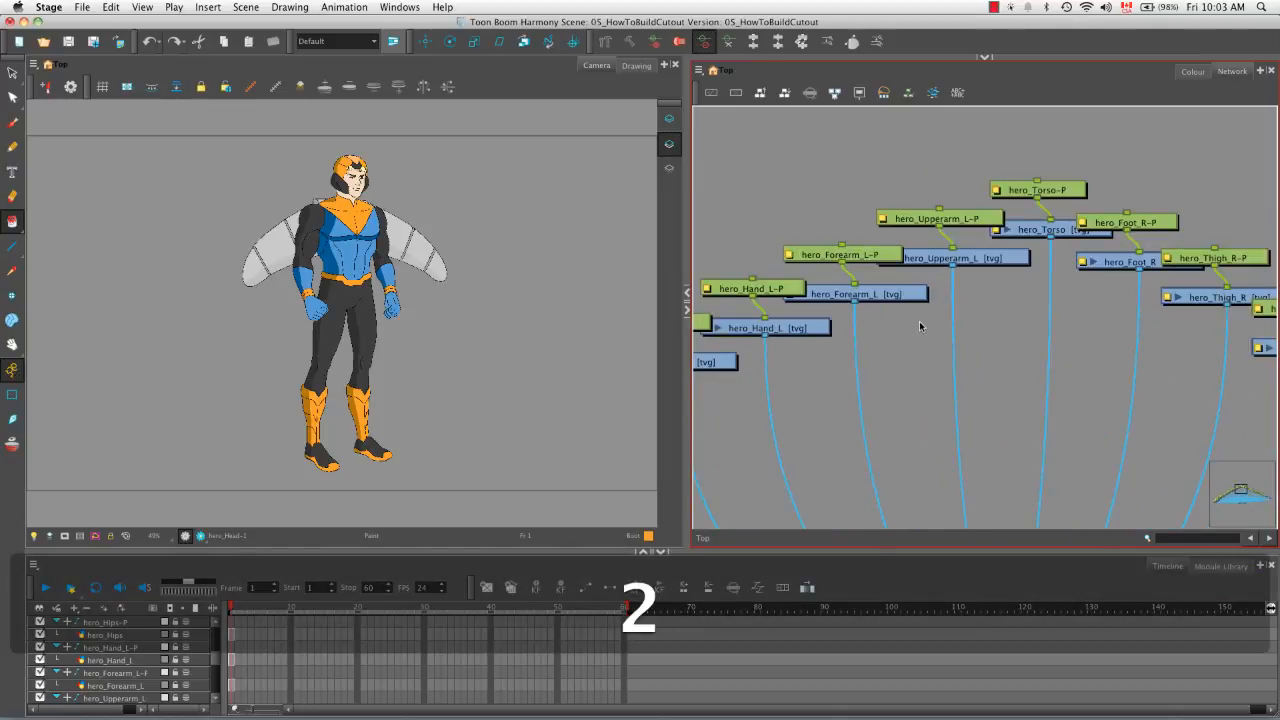
key("2")
key("2")
key("space")
left_click_drag(862, 269, 989, 335)
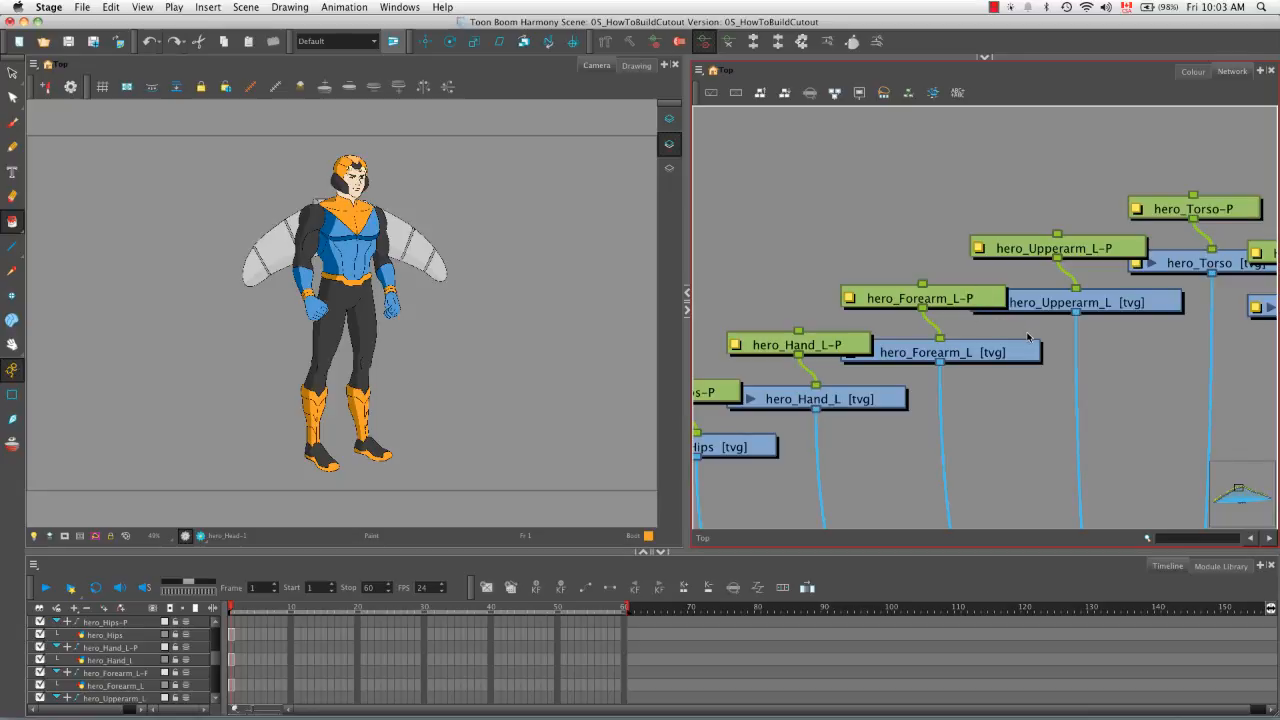
Examine the pegs connected to the torso, right foot, right thigh and right leg drawings in the network
key("space")
left_click_drag(1129, 355, 961, 336)
left_click_drag(1036, 357, 917, 366)
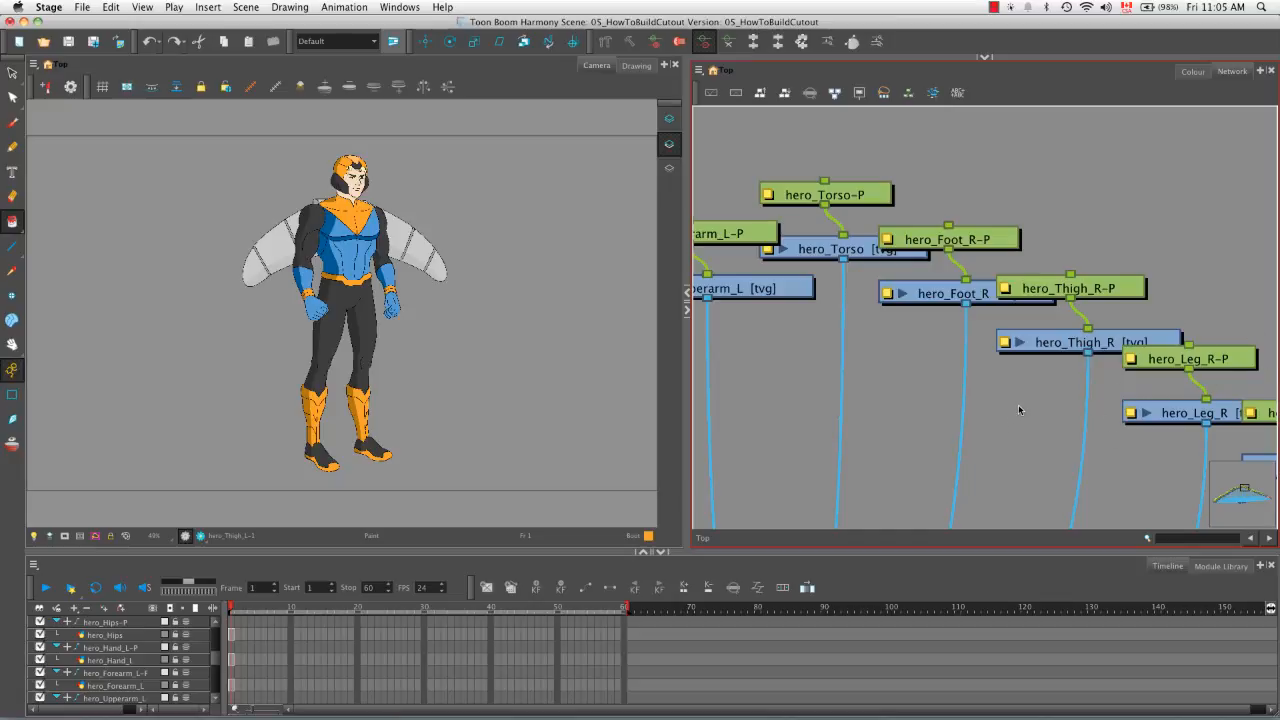
key("space")
left_click_drag(1012, 406, 927, 397)
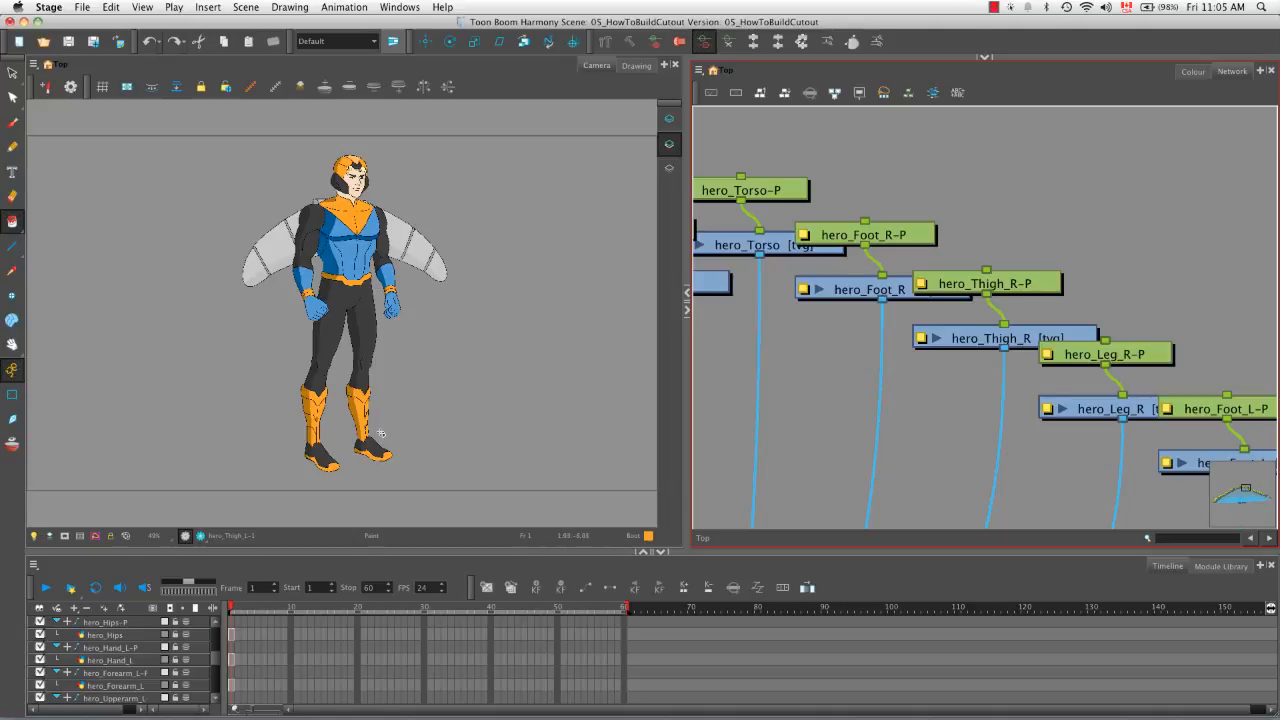
Select the hero_Leg_R drawing on the character with the Transform tool and locate its layer in the timeline
left_click(402, 368)
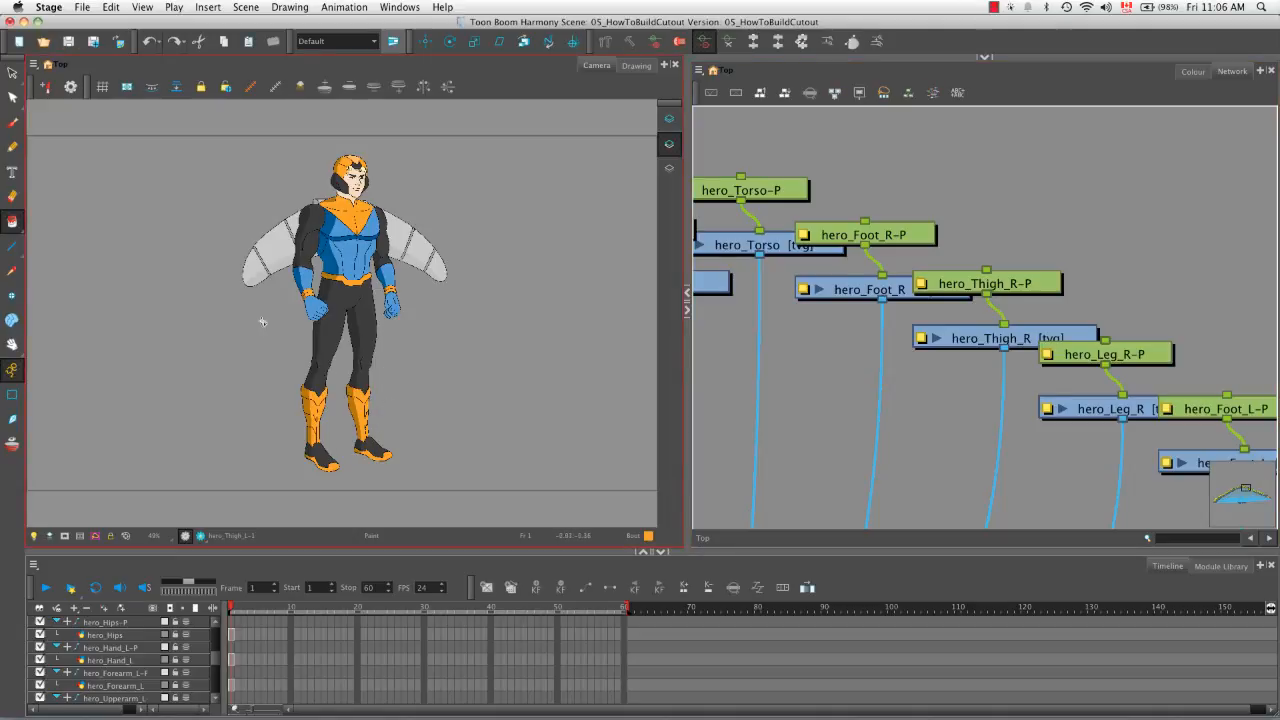
left_click(12, 395)
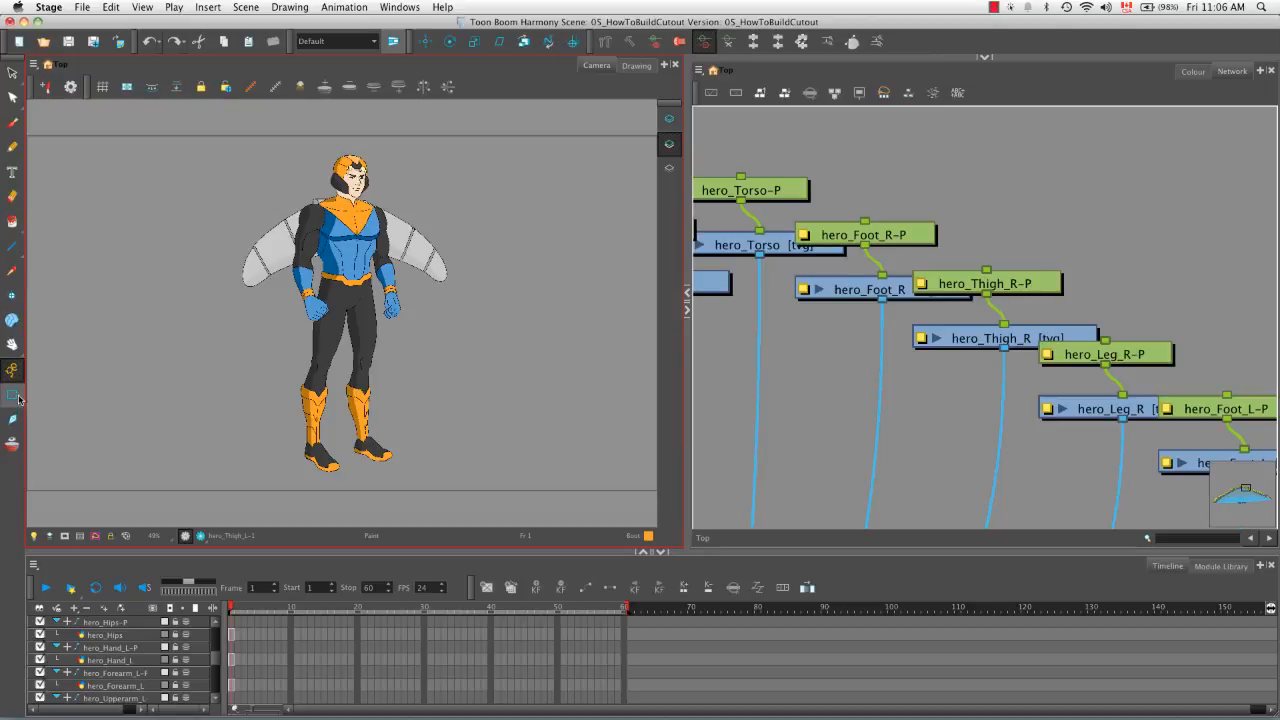
left_click(357, 405)
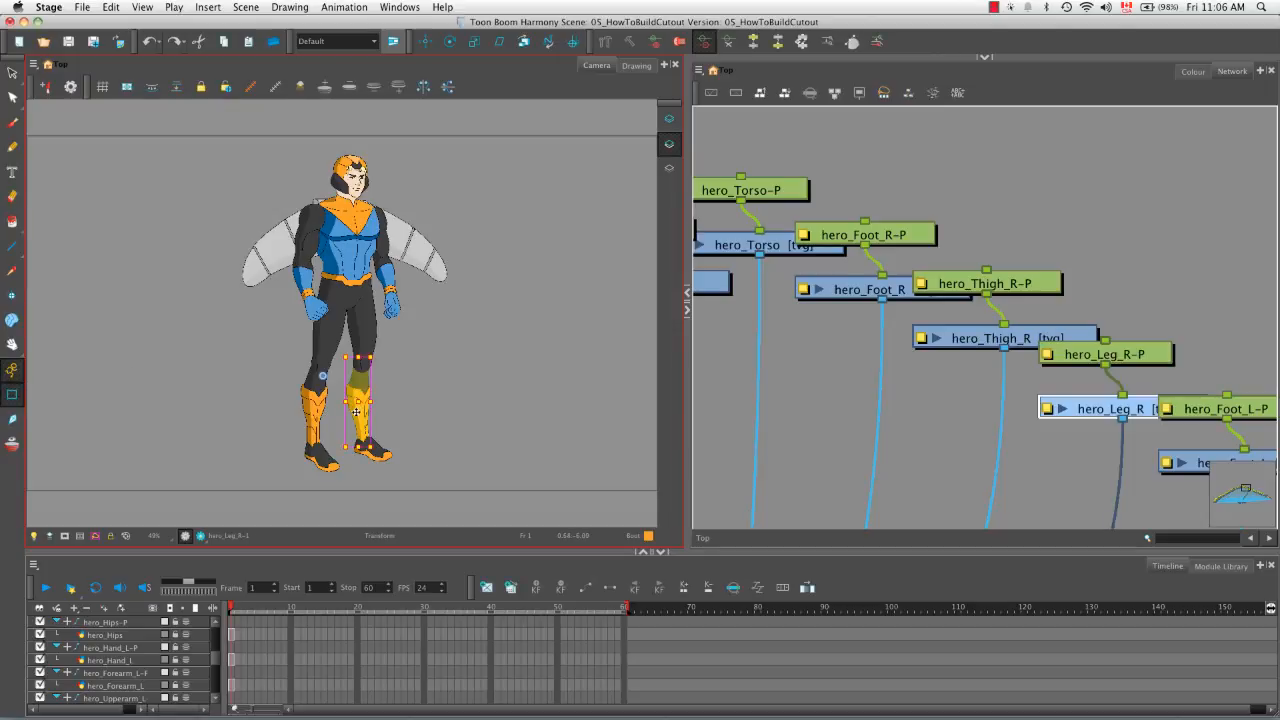
left_click(733, 591)
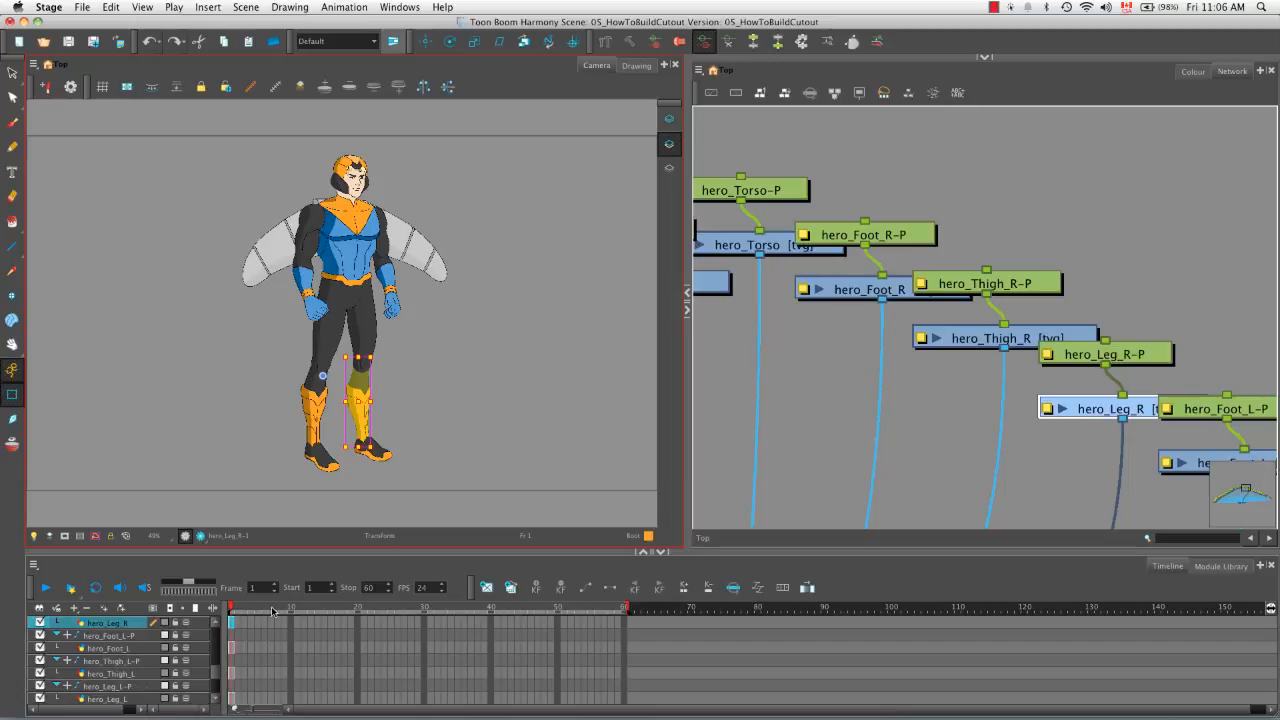
Show hero_Leg_R in the Drawing view with the light table on, framed closely around the knees
left_click(636, 66)
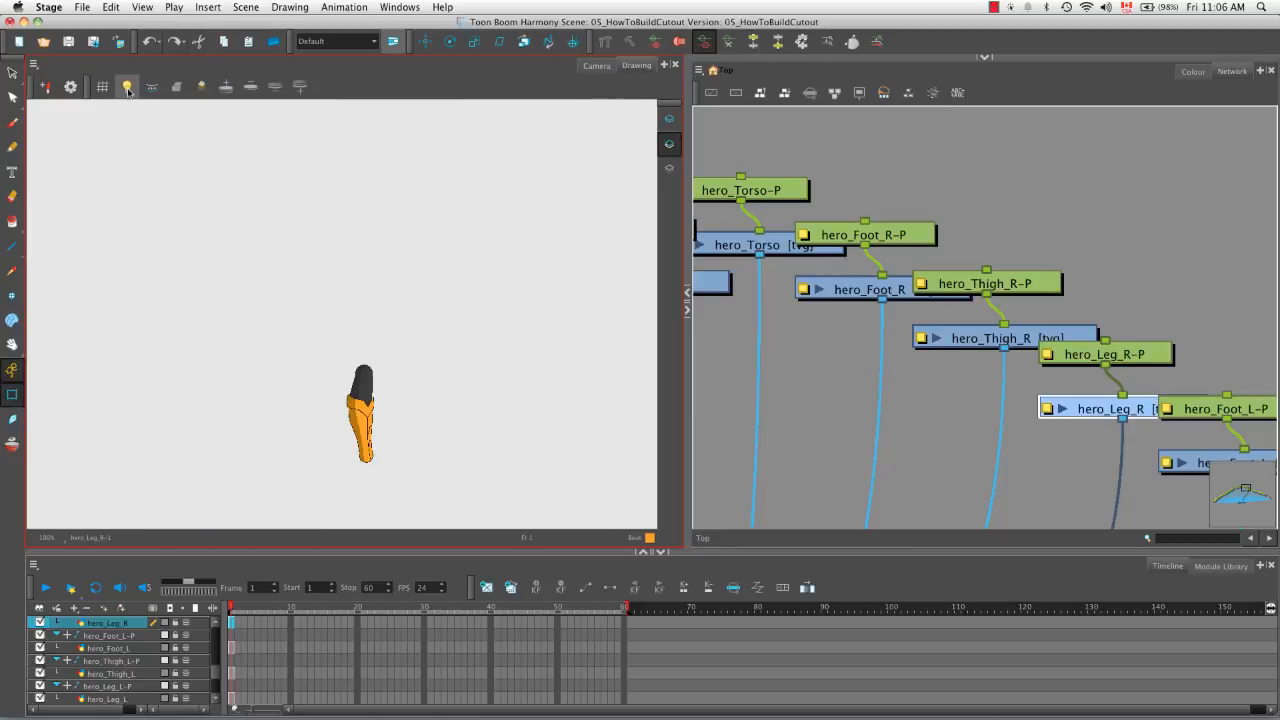
left_click(127, 88)
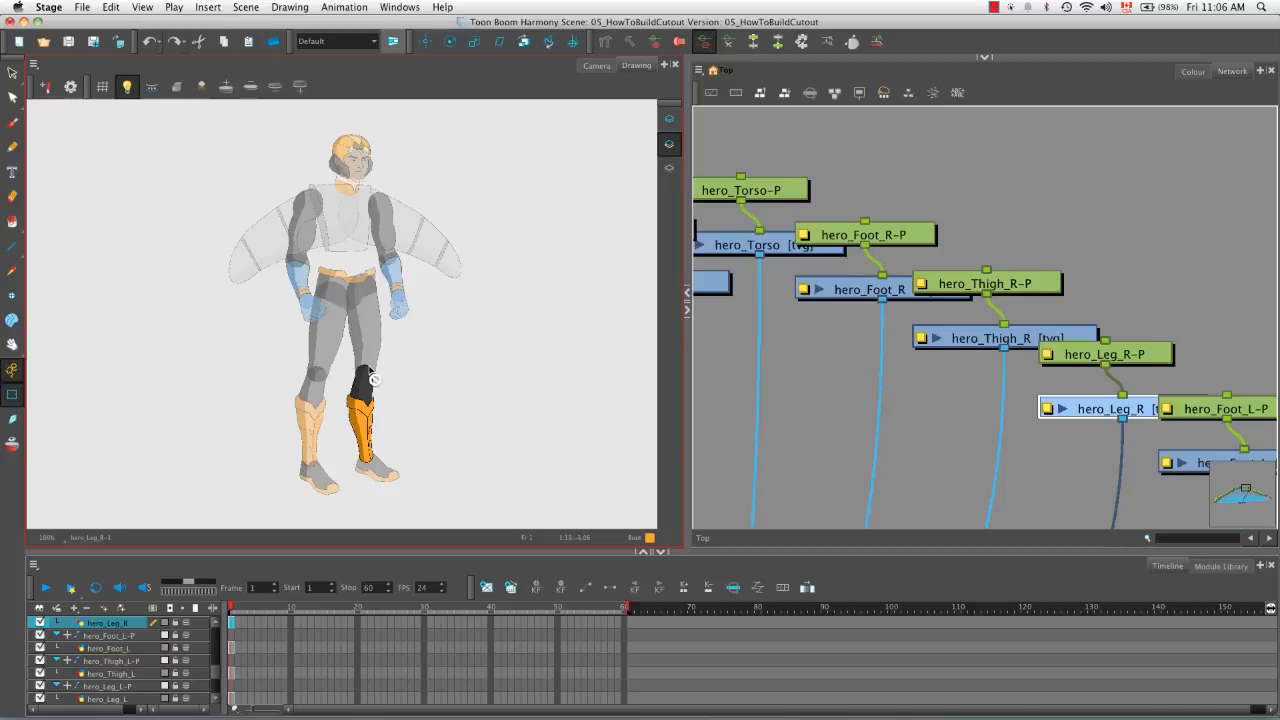
key("2")
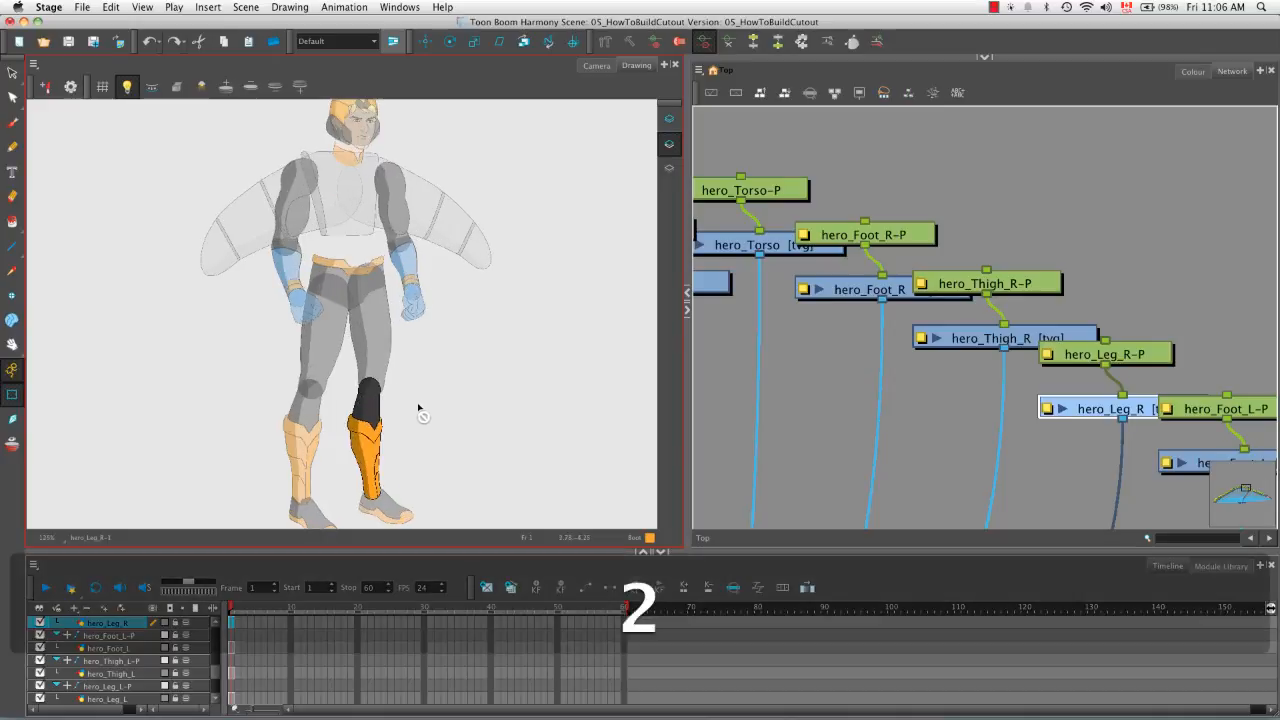
key("2")
key("space")
left_click_drag(420, 464, 387, 363)
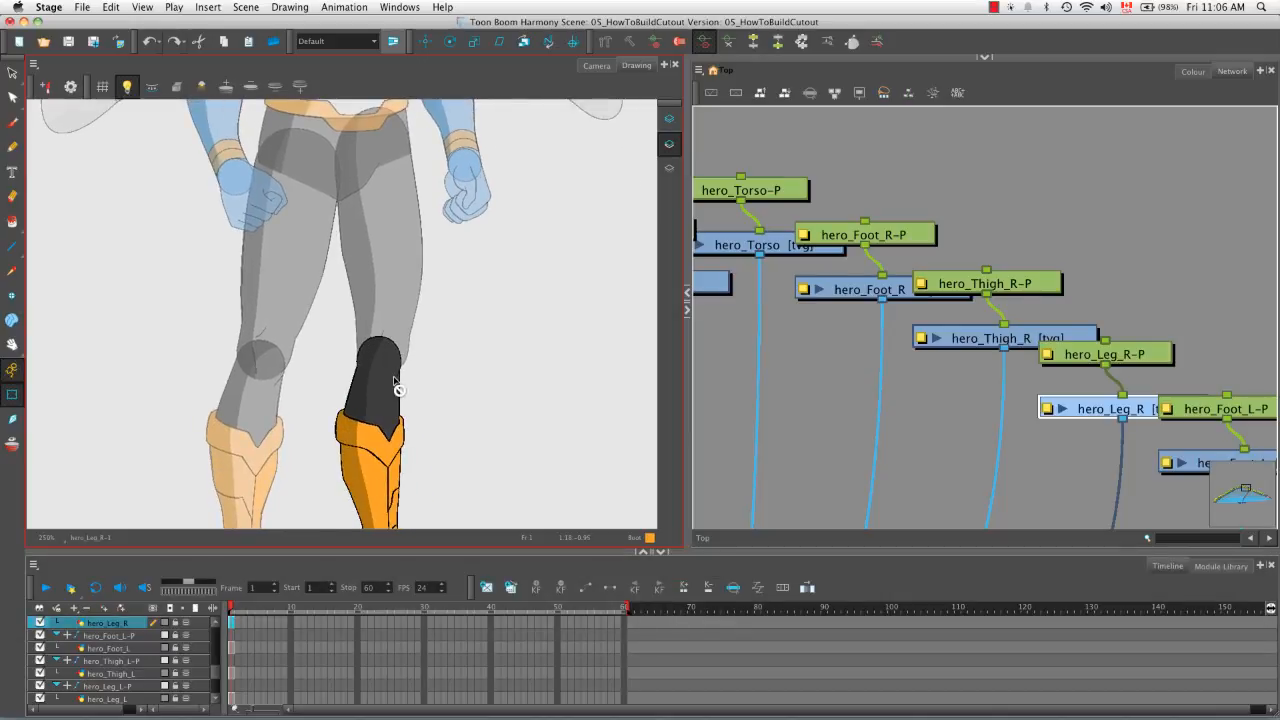
Compare the hero_Thigh_R and hero_Leg_R drawings by making each layer current in turn, and examine their overlap at the knee
left_click(213, 626)
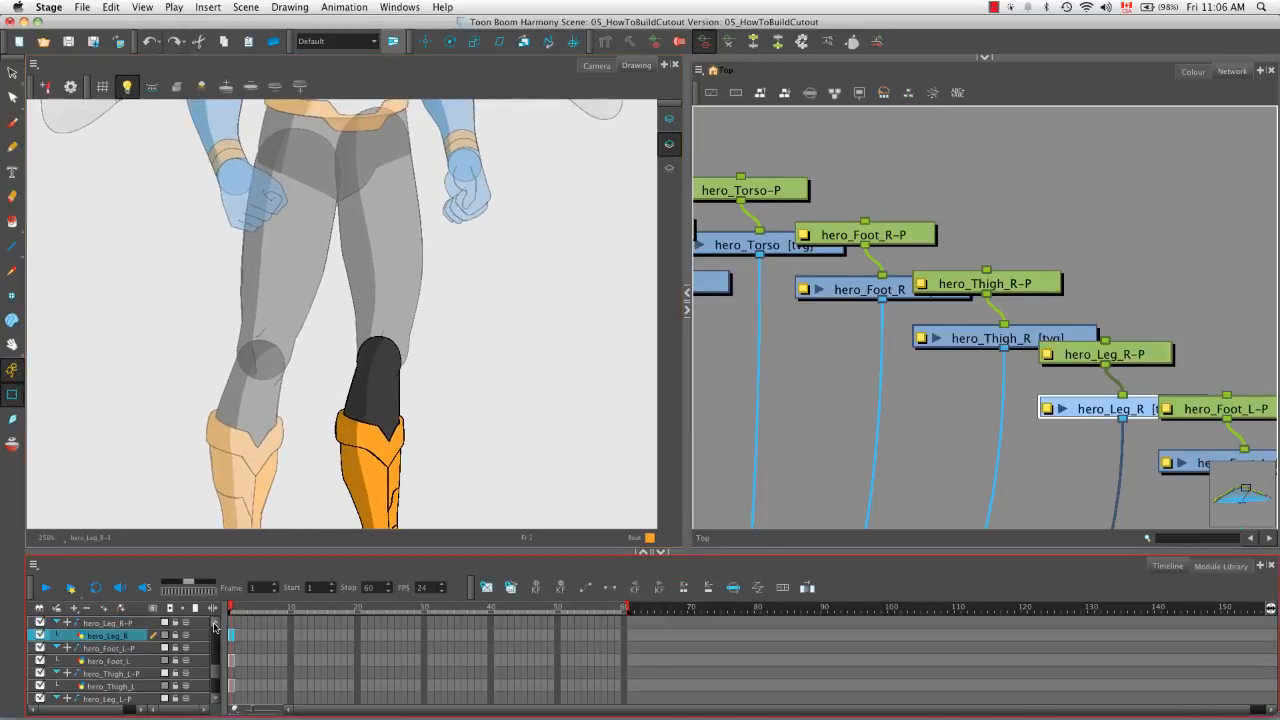
scroll(171, 652, "up", 3)
left_click(171, 649)
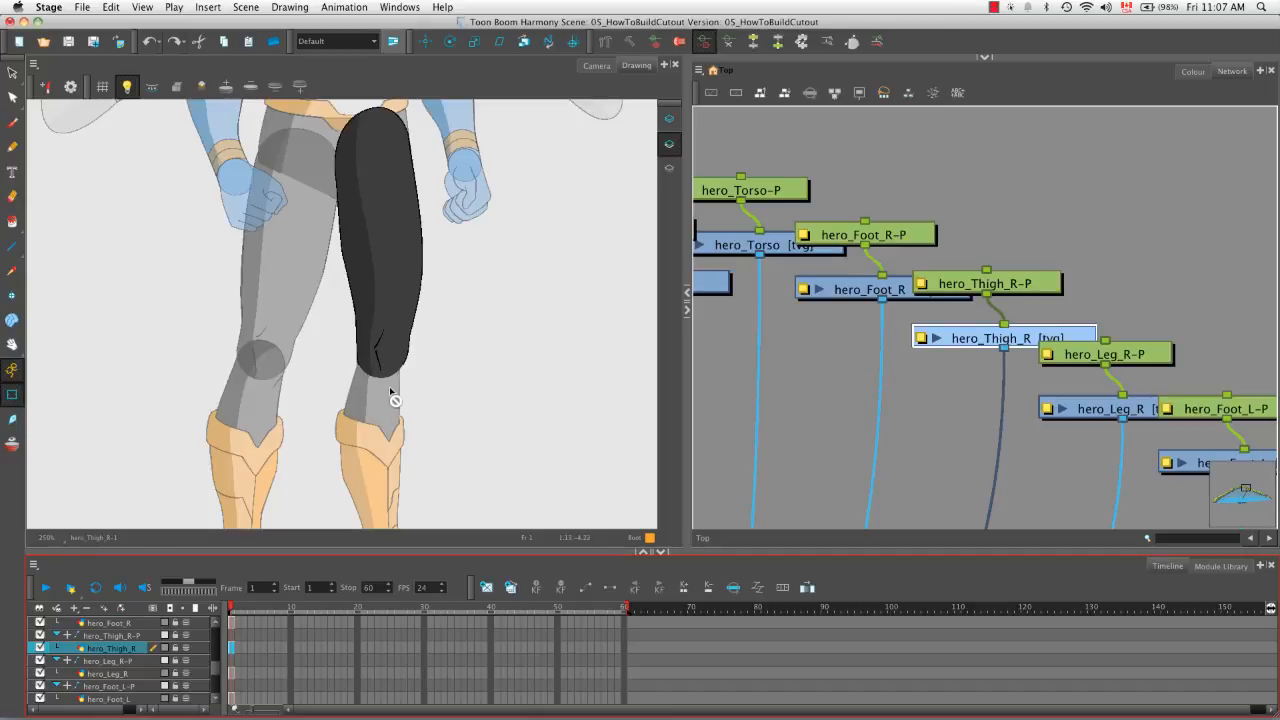
left_click(137, 674)
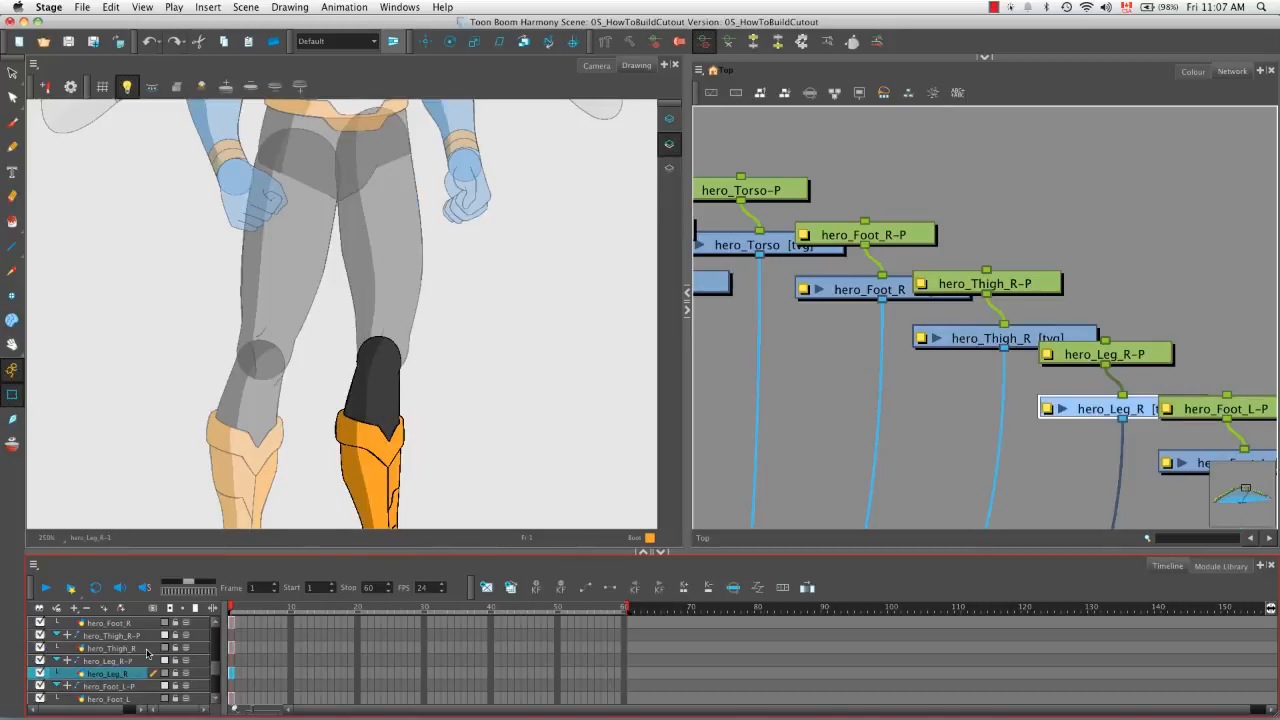
Recheck the right thigh and leg overlap, then connect the hero_Thigh_R-P peg to the hero_Leg_R-P peg
left_click(147, 651)
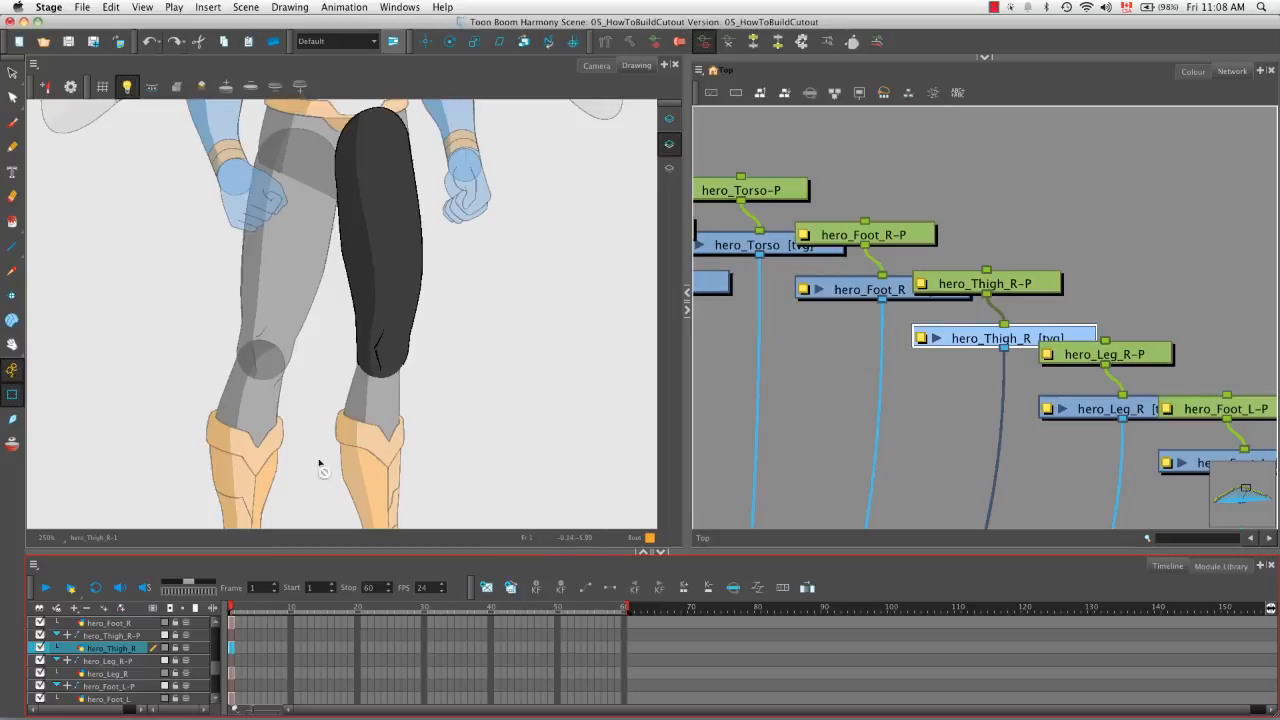
left_click(152, 675)
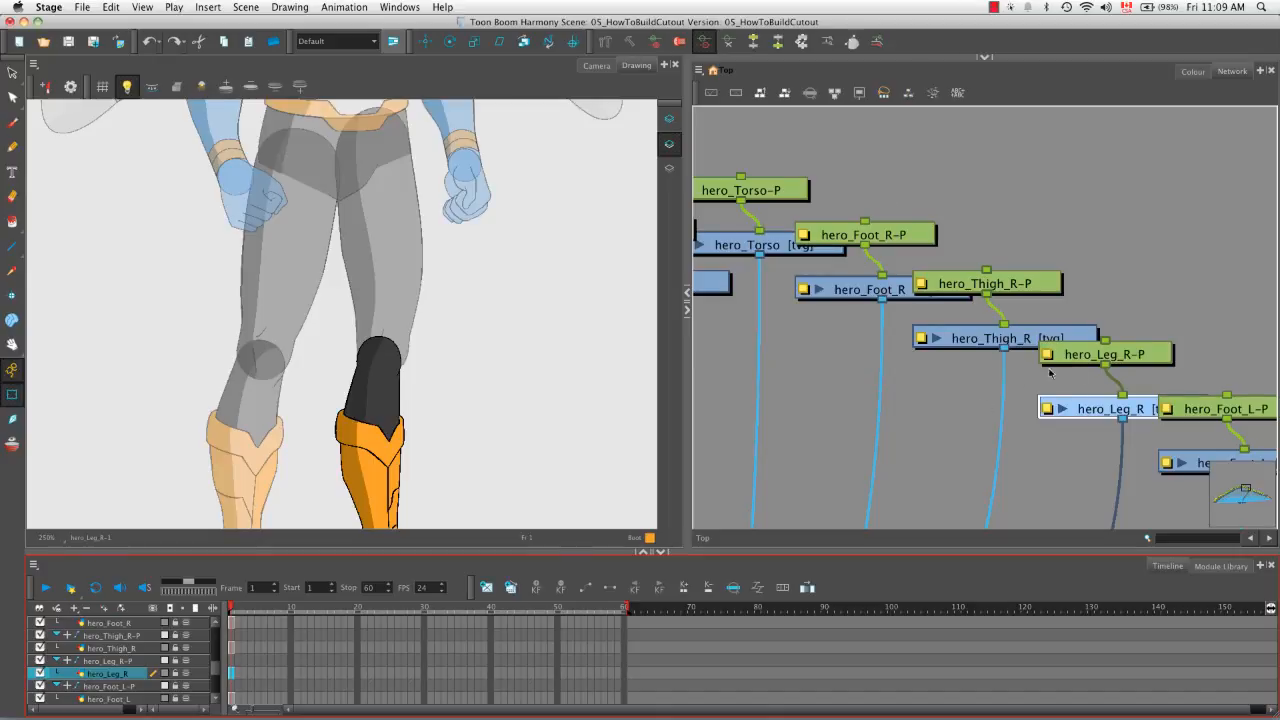
left_click(934, 398)
left_click_drag(1015, 289, 1106, 341)
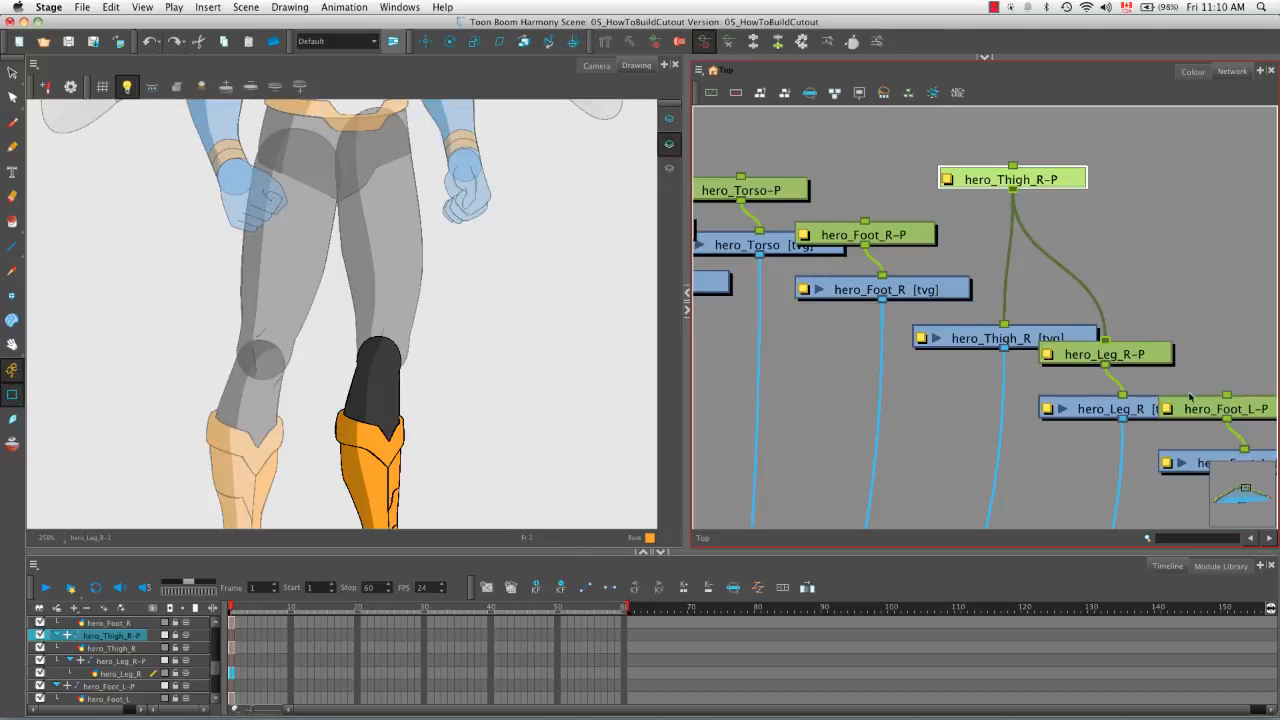
Move hero_Leg_R-P and hero_Foot_R-P below hero_Thigh_R-P and connect hero_Leg_R-P to hero_Foot_R-P
left_click_drag(1140, 354, 876, 221)
left_click_drag(909, 235, 1260, 315)
left_click_drag(993, 143, 1254, 323)
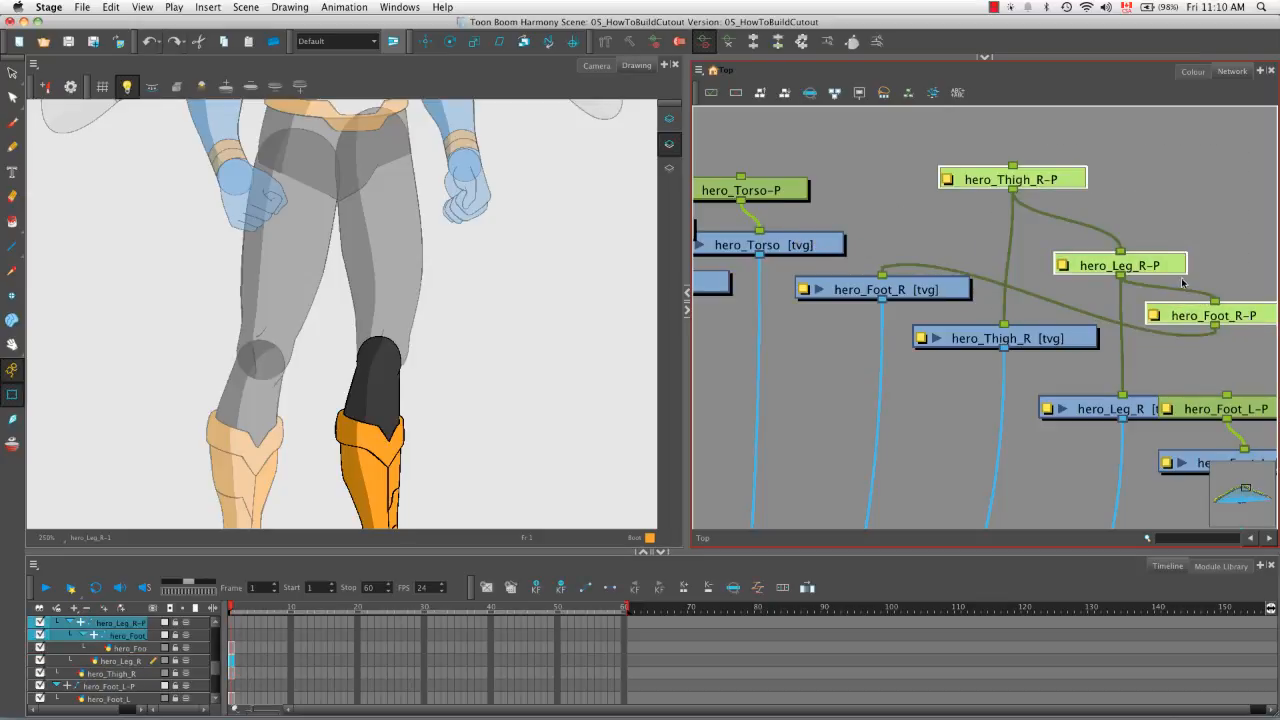
Arrange the right thigh, leg and foot pegs and drawings in a descending cascade in the network
left_click_drag(1180, 274, 1110, 237)
left_click_drag(970, 293, 1275, 364)
left_click_drag(1022, 338, 969, 278)
left_click_drag(1080, 396, 1031, 324)
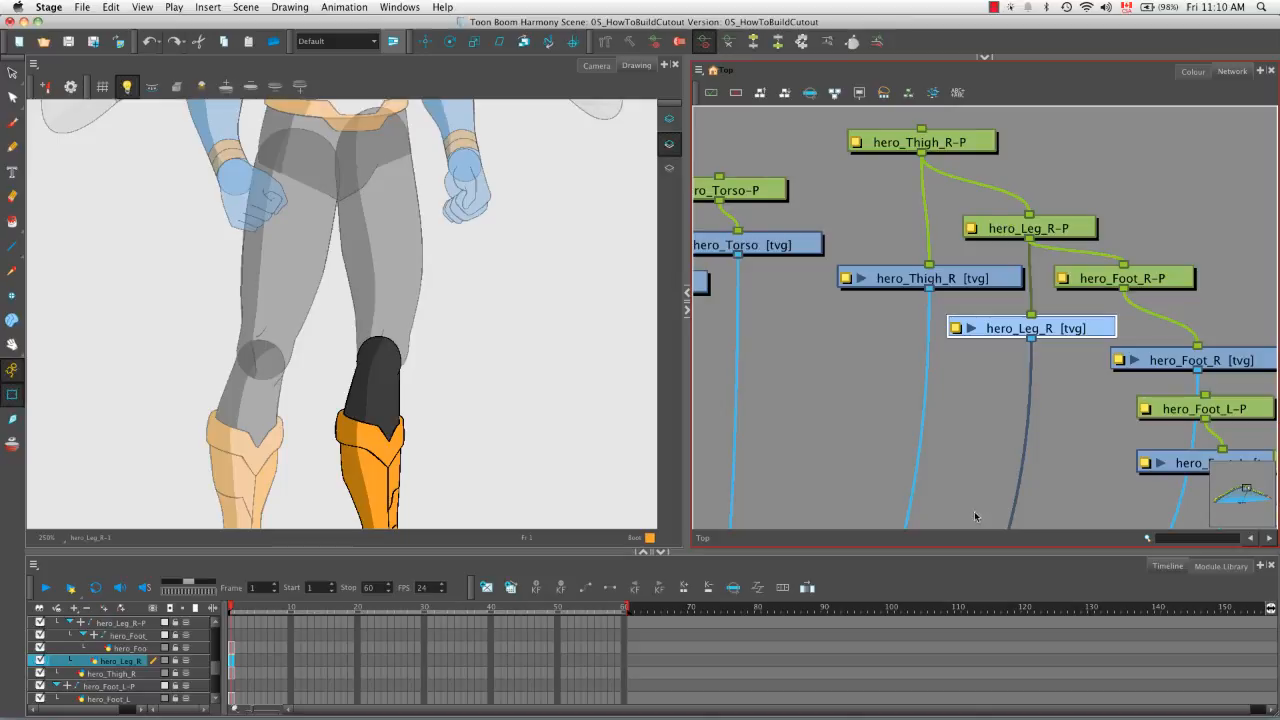
Examine the order in which the right foot and leg drawings connect to the Composite's input ports
key("space")
left_click_drag(969, 480, 979, 294)
left_click_drag(922, 470, 944, 274)
left_click_drag(933, 377, 933, 368)
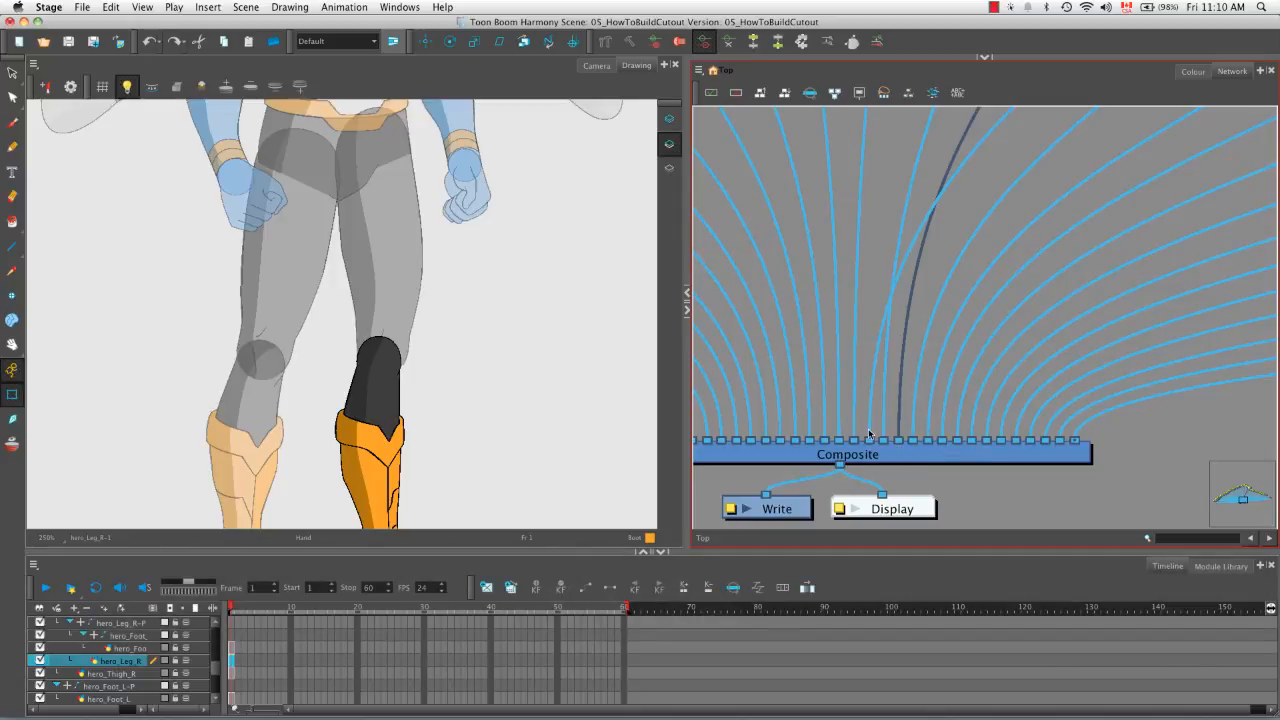
left_click(871, 421)
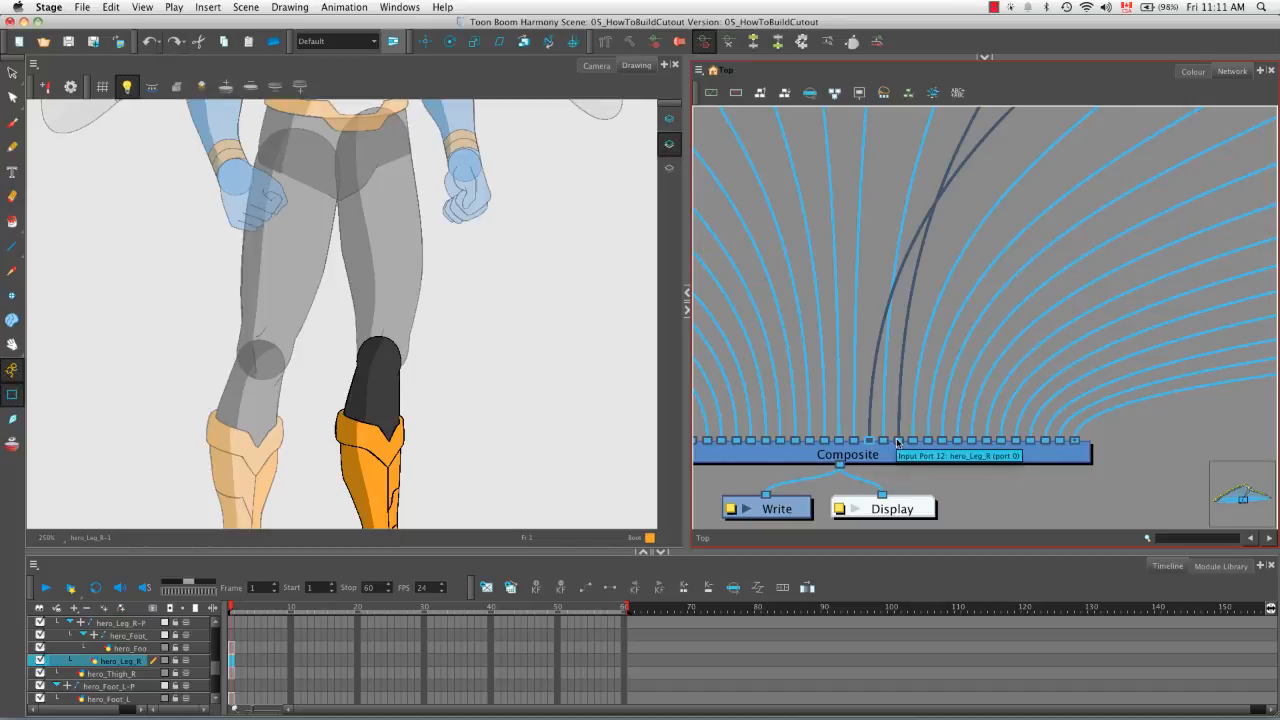
left_click(903, 213)
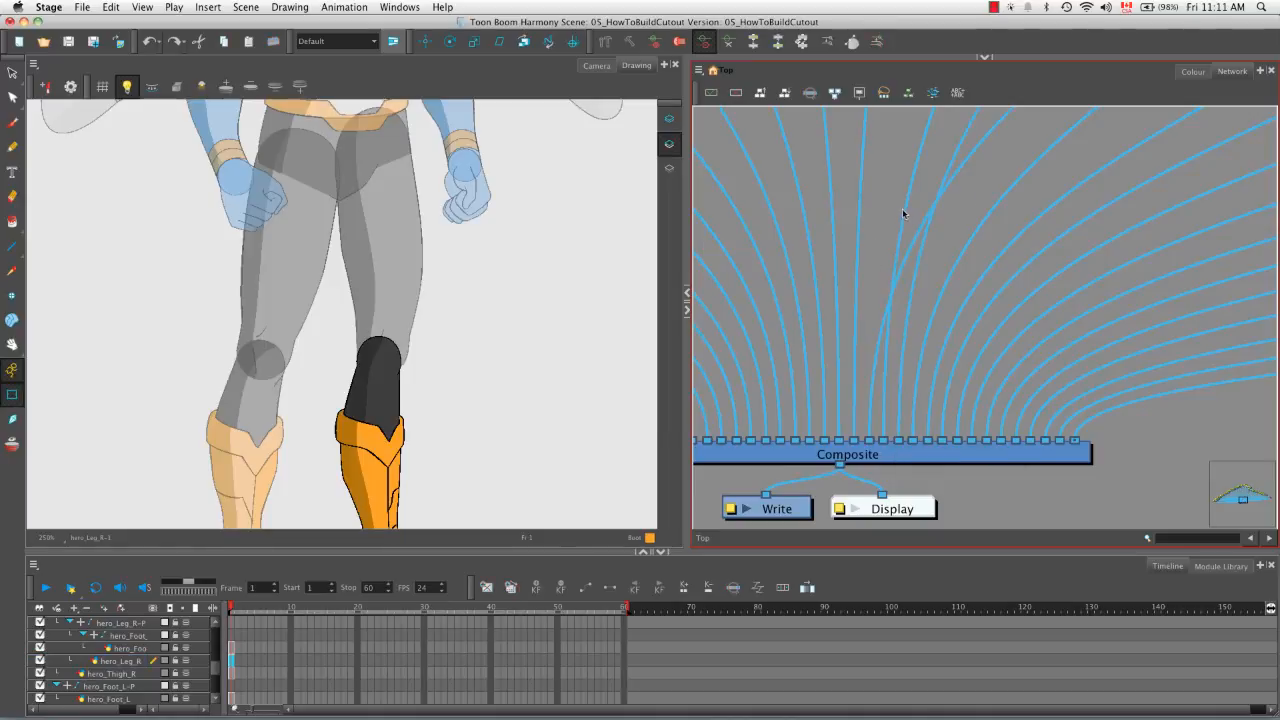
left_click_drag(894, 194, 844, 408)
left_click_drag(966, 203, 864, 412)
left_click_drag(978, 232, 929, 398)
left_click_drag(1012, 215, 866, 418)
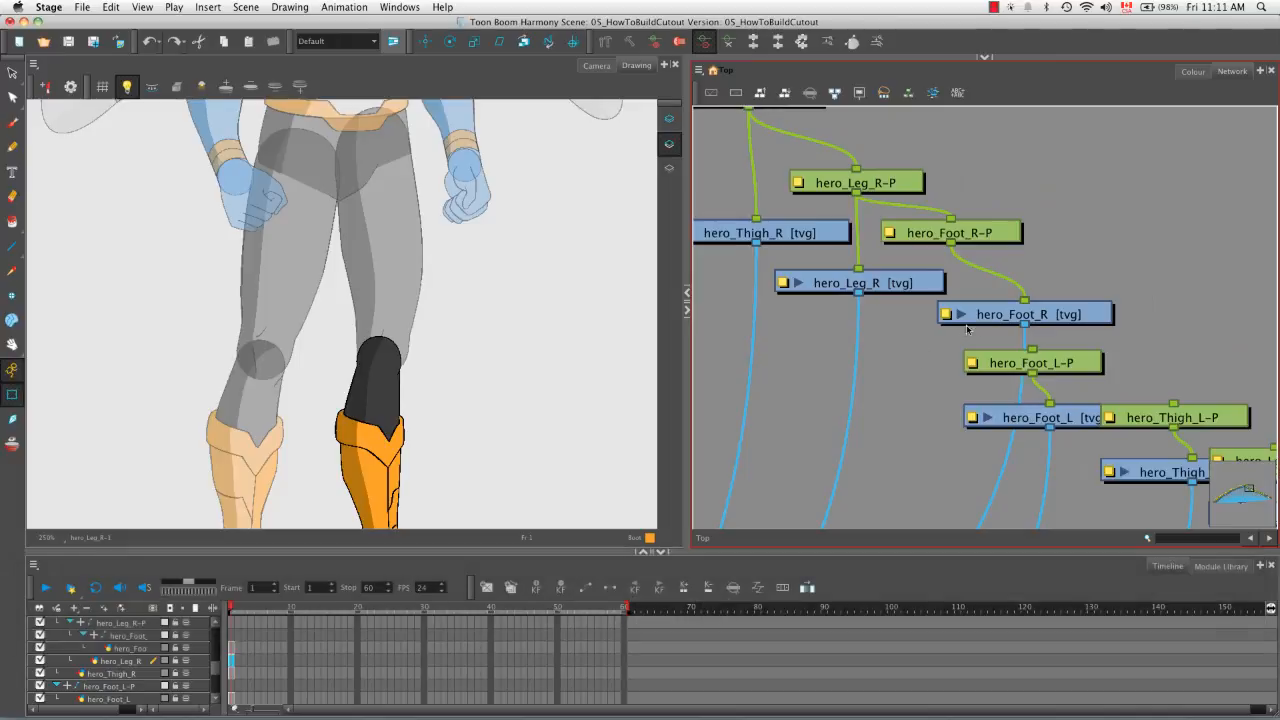
left_click_drag(1088, 289, 1146, 375)
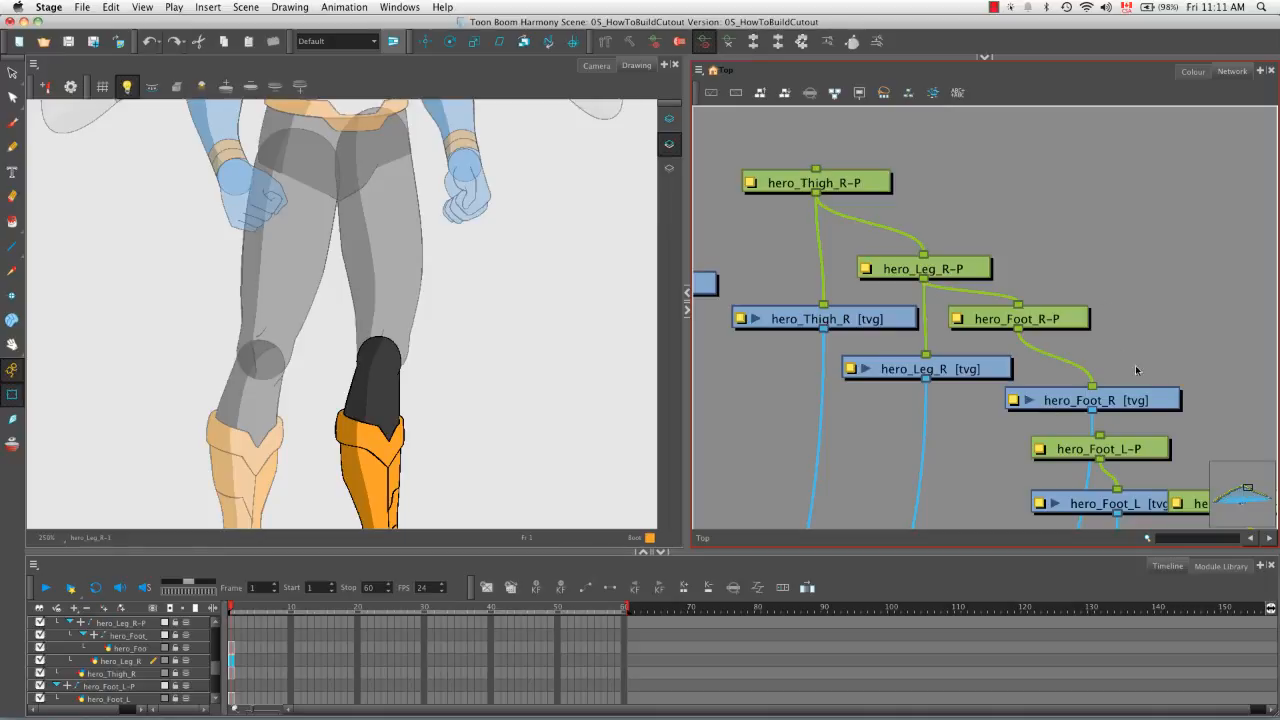
Rearrange the left thigh, leg and foot pegs with their drawings, placing the leg pair beside the thigh pair
left_click_drag(1138, 370, 898, 224)
left_click_drag(771, 309, 1130, 268)
left_click_drag(800, 244, 885, 182)
left_click(935, 296)
mouse_move(922, 277)
left_mouse_down()
mouse_move(955, 402)
mouse_move(916, 289)
left_mouse_up()
left_click_drag(1186, 292, 1176, 330)
left_click(1149, 208)
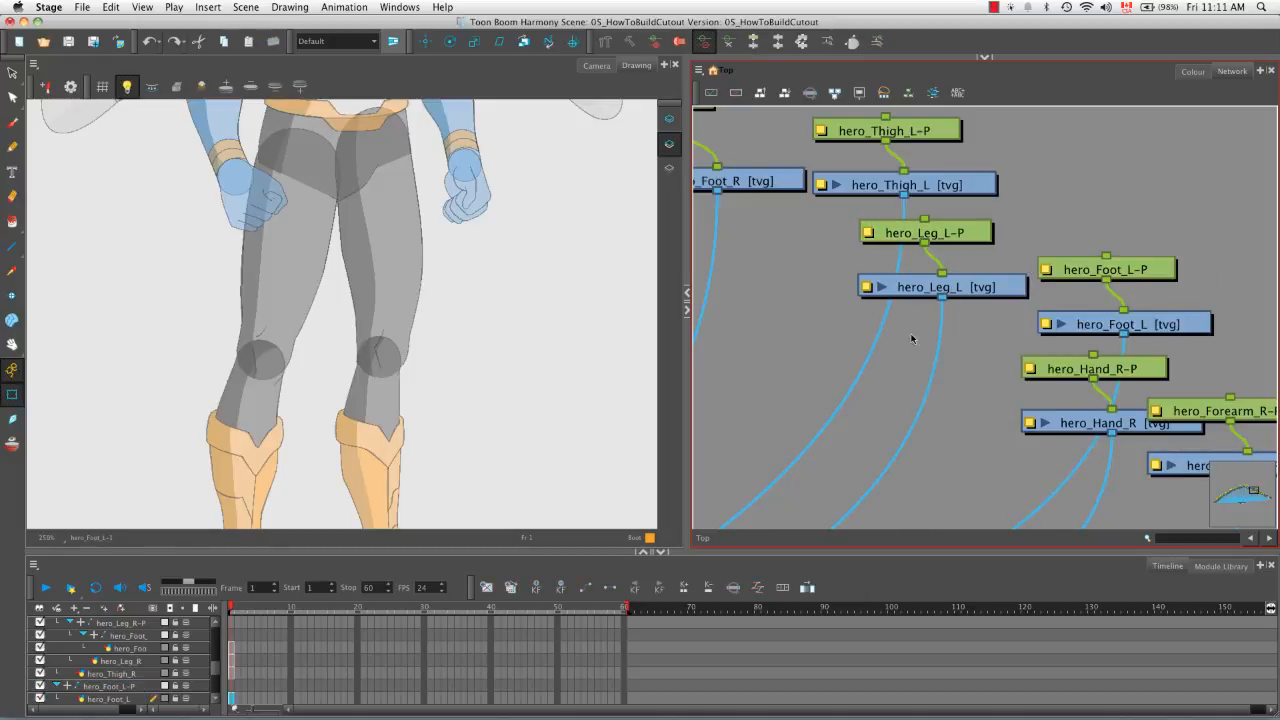
left_click_drag(913, 333, 1130, 160)
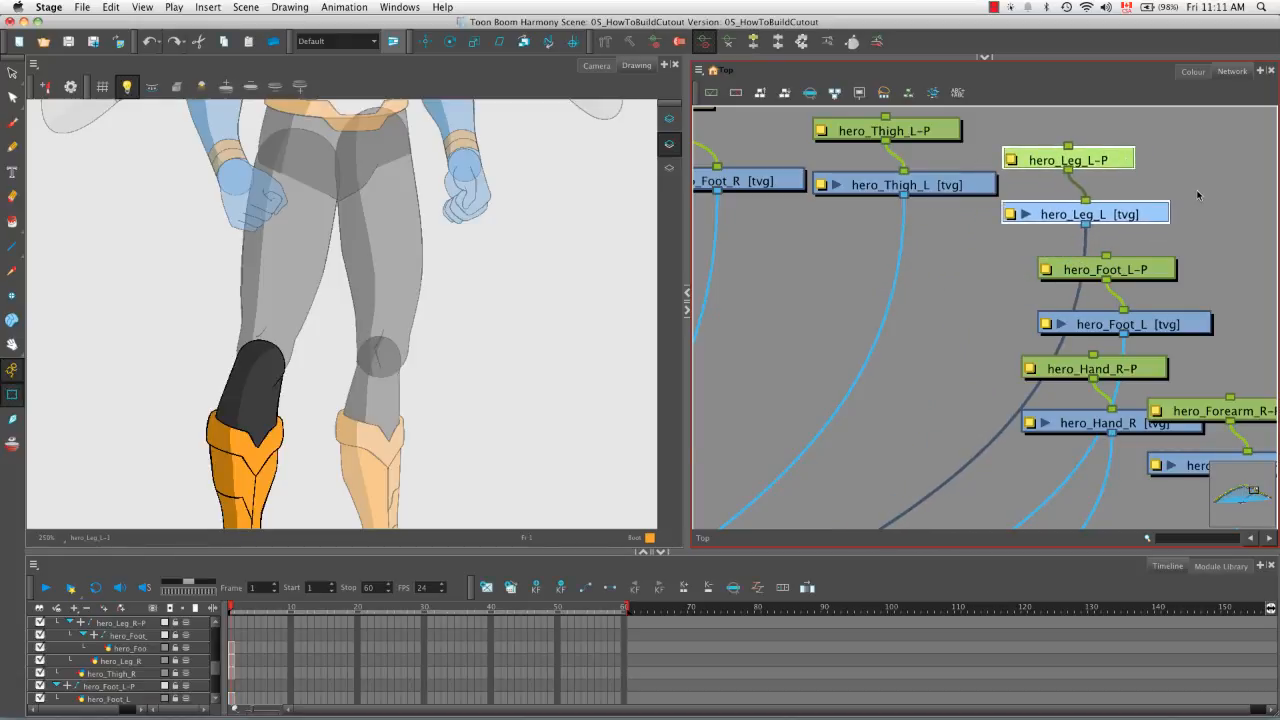
Space the hero_Thigh_L, hero_Leg_L and hero_Foot_L peg-and-drawing pairs in a descending cascade
left_click(1198, 193)
key("1")
key("space")
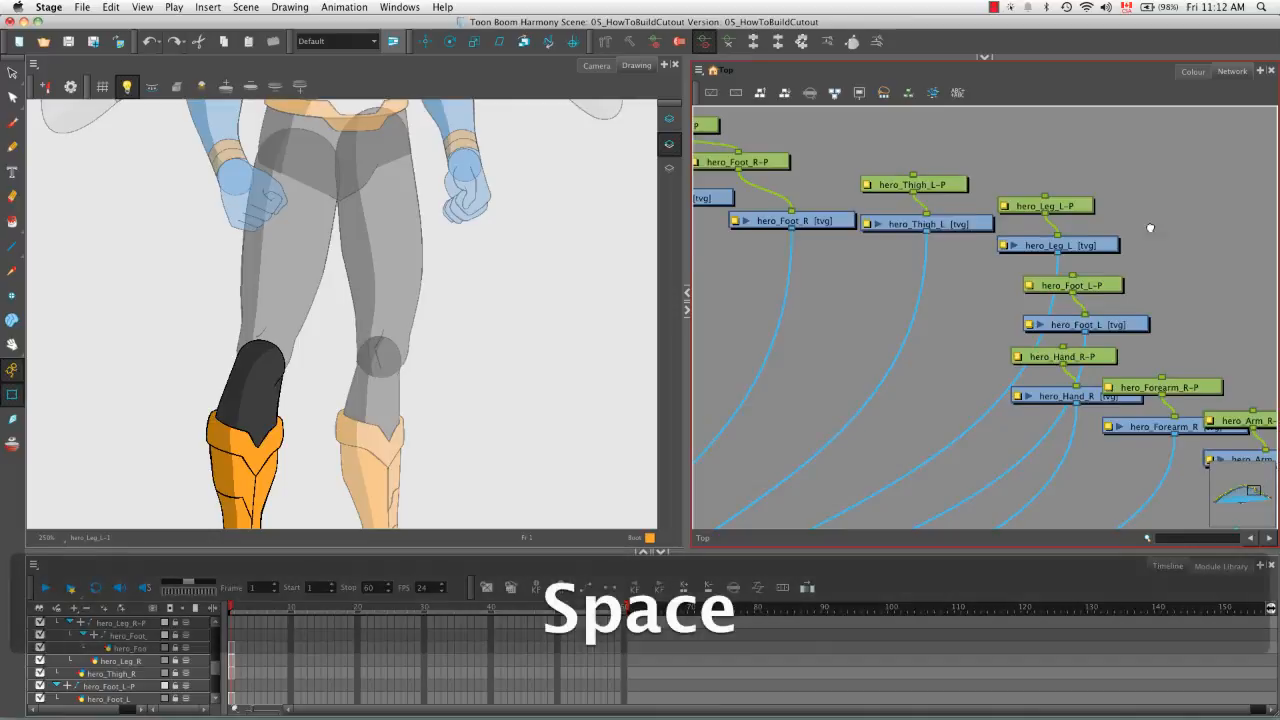
left_click_drag(1150, 228, 1046, 316)
left_click_drag(798, 208, 877, 272)
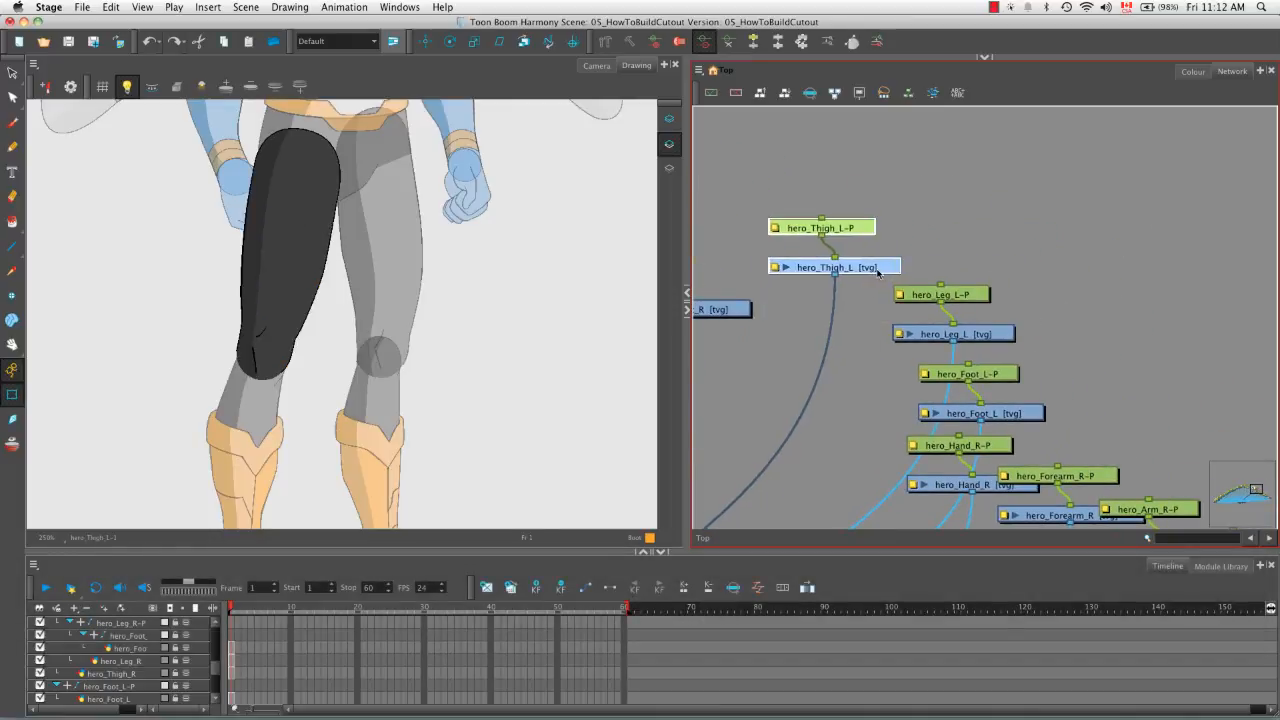
left_click_drag(1075, 425, 980, 370)
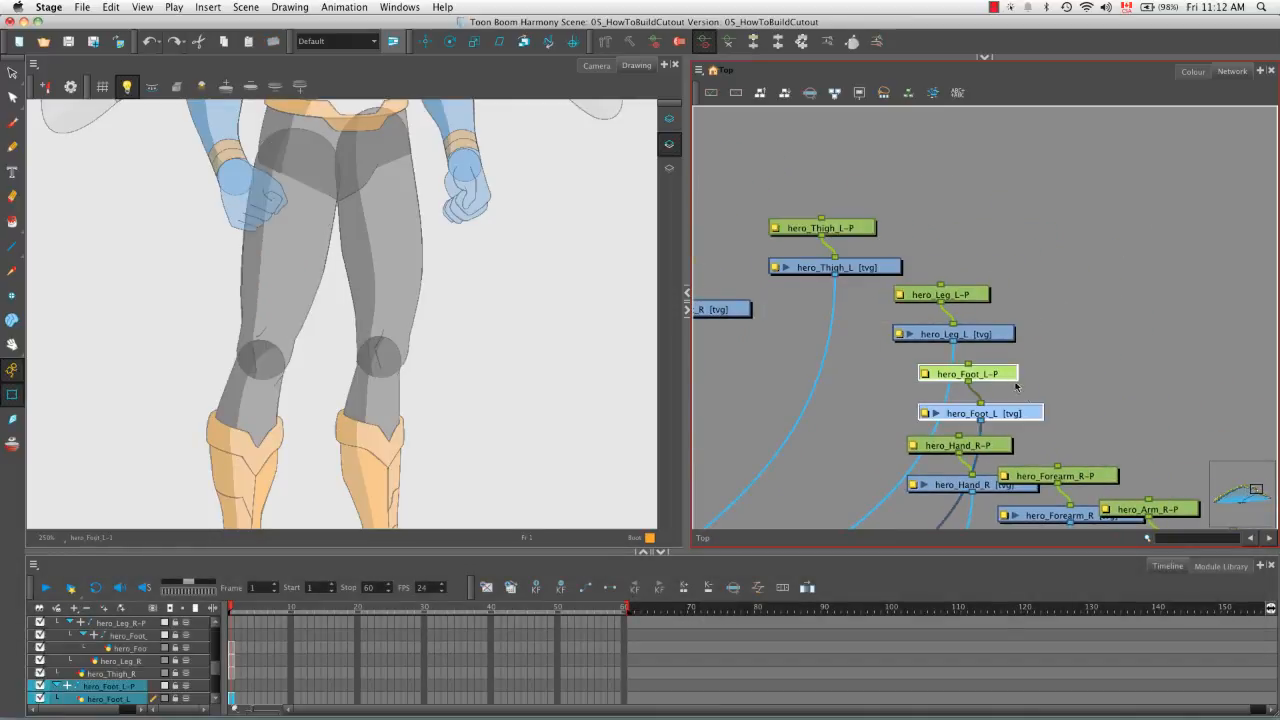
left_click_drag(1029, 408, 1103, 389)
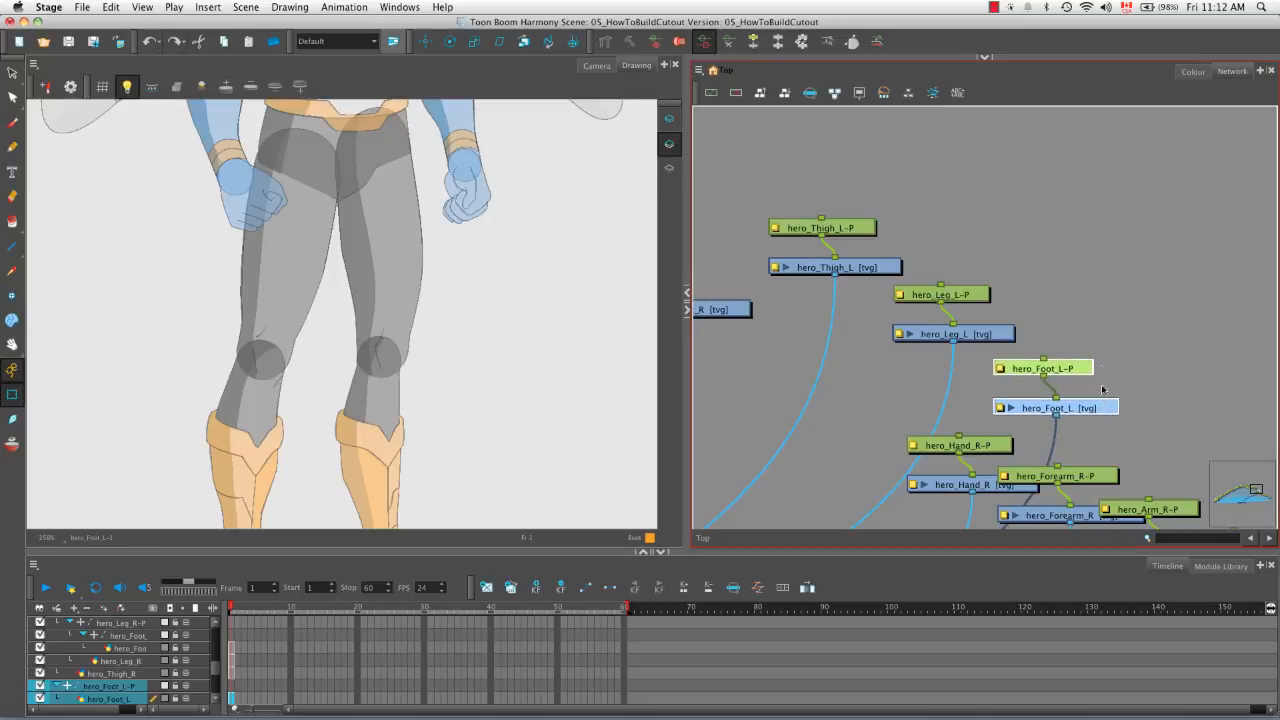
Connect hero_Thigh_L-P to hero_Leg_L-P and hero_Leg_L-P to hero_Foot_L-P, and review the leg hierarchy in the timeline
left_click(898, 190)
left_click_drag(821, 237, 1056, 358)
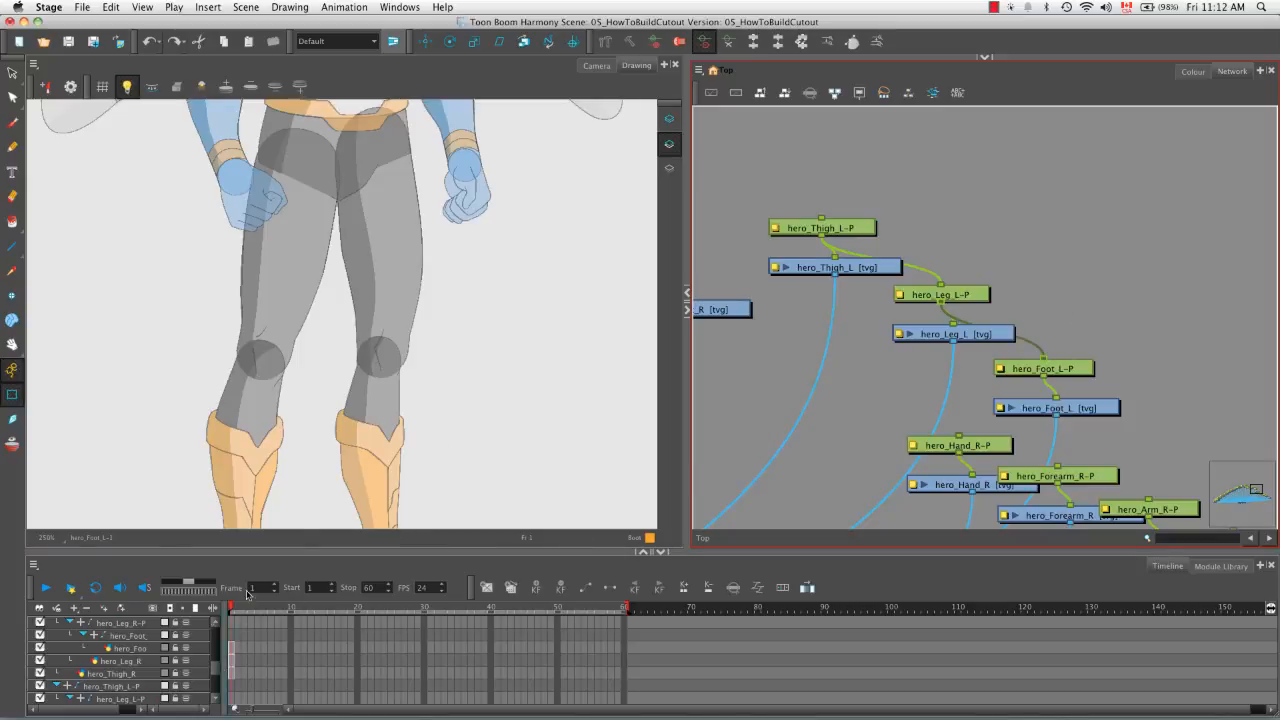
scroll(216, 666, "up", 2)
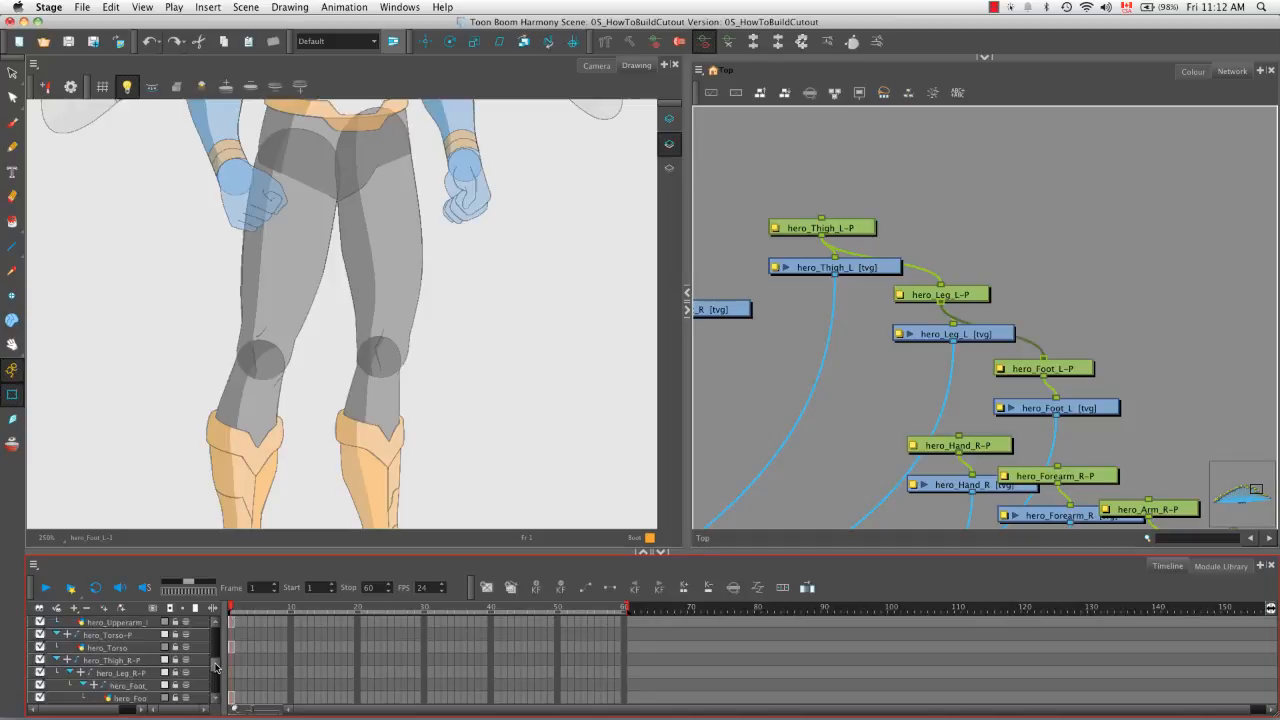
scroll(216, 666, "down", 1)
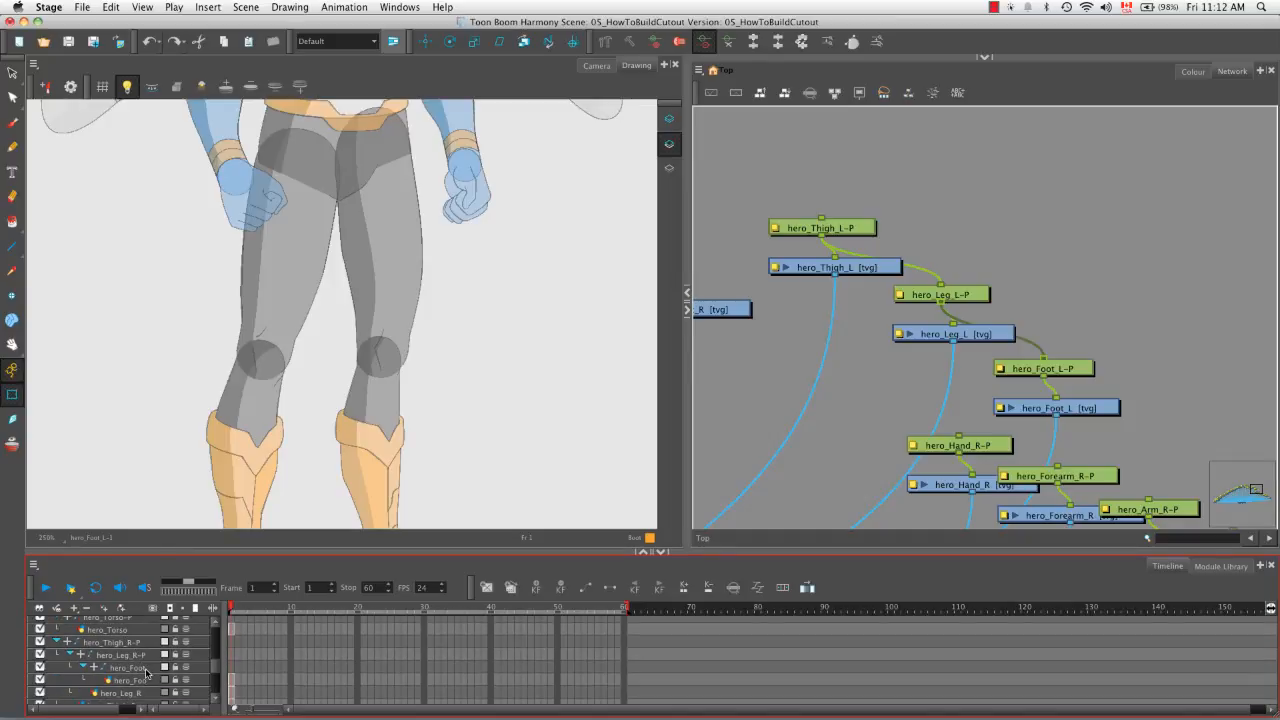
scroll(150, 672, "down", 1)
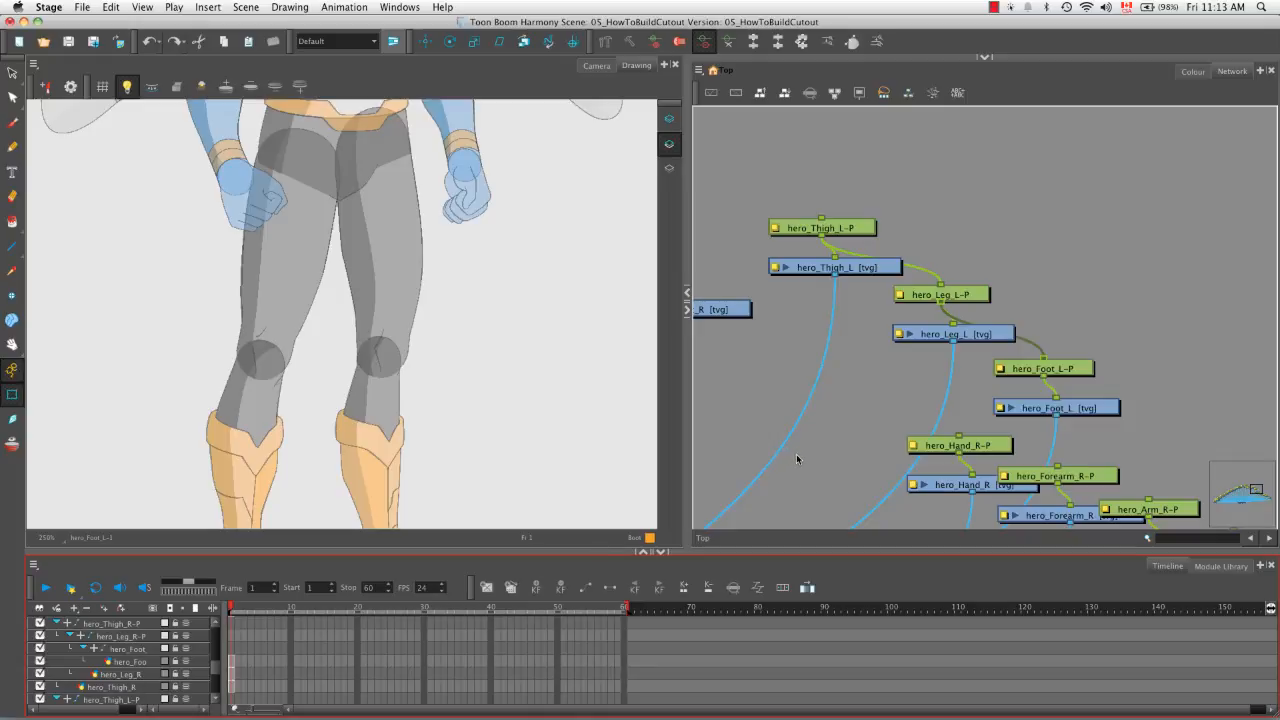
Examine the network from the Composite through the arm, torso and hips nodes to the face and helmet nodes
key("space")
left_click_drag(794, 480, 908, 410)
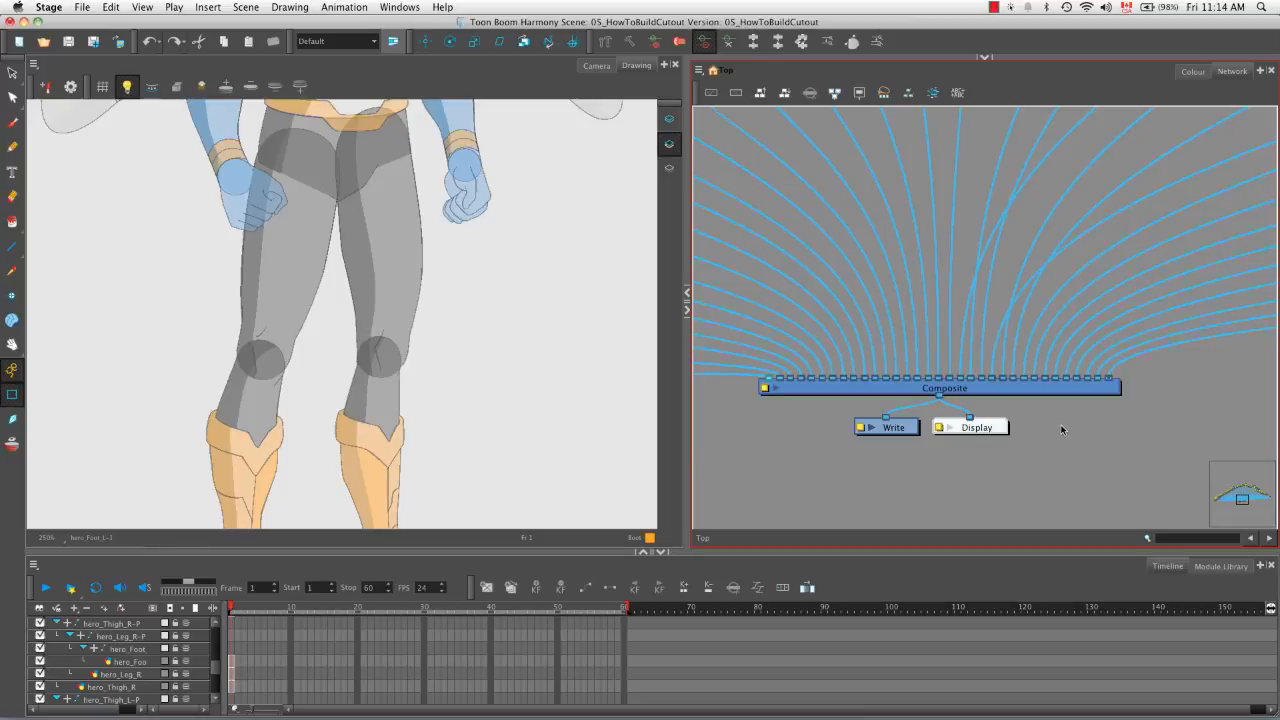
key("space")
left_click_drag(1058, 404, 985, 565)
left_click_drag(1205, 130, 918, 450)
left_click_drag(1234, 482, 1002, 419)
left_click_drag(939, 459, 834, 296)
left_click_drag(1083, 477, 909, 406)
left_click_drag(961, 443, 1086, 443)
left_click_drag(814, 346, 1112, 425)
left_click_drag(785, 345, 1195, 451)
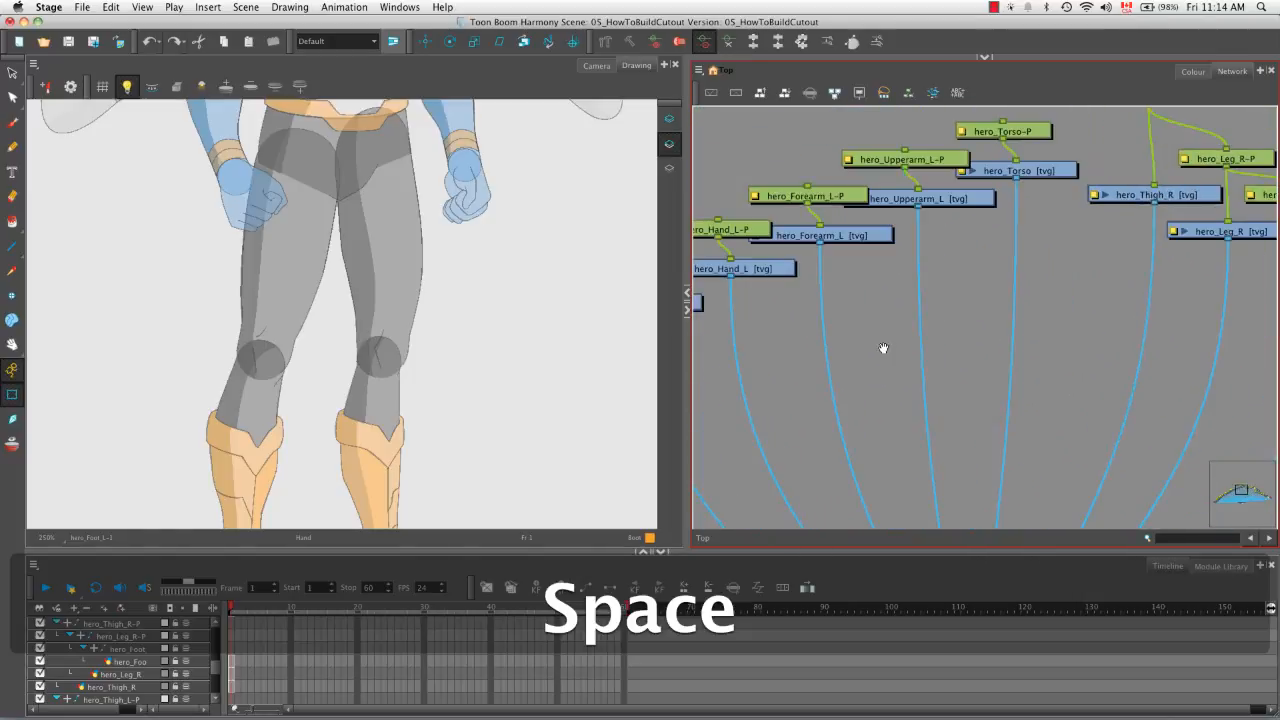
key("space")
left_click_drag(903, 366, 1087, 354)
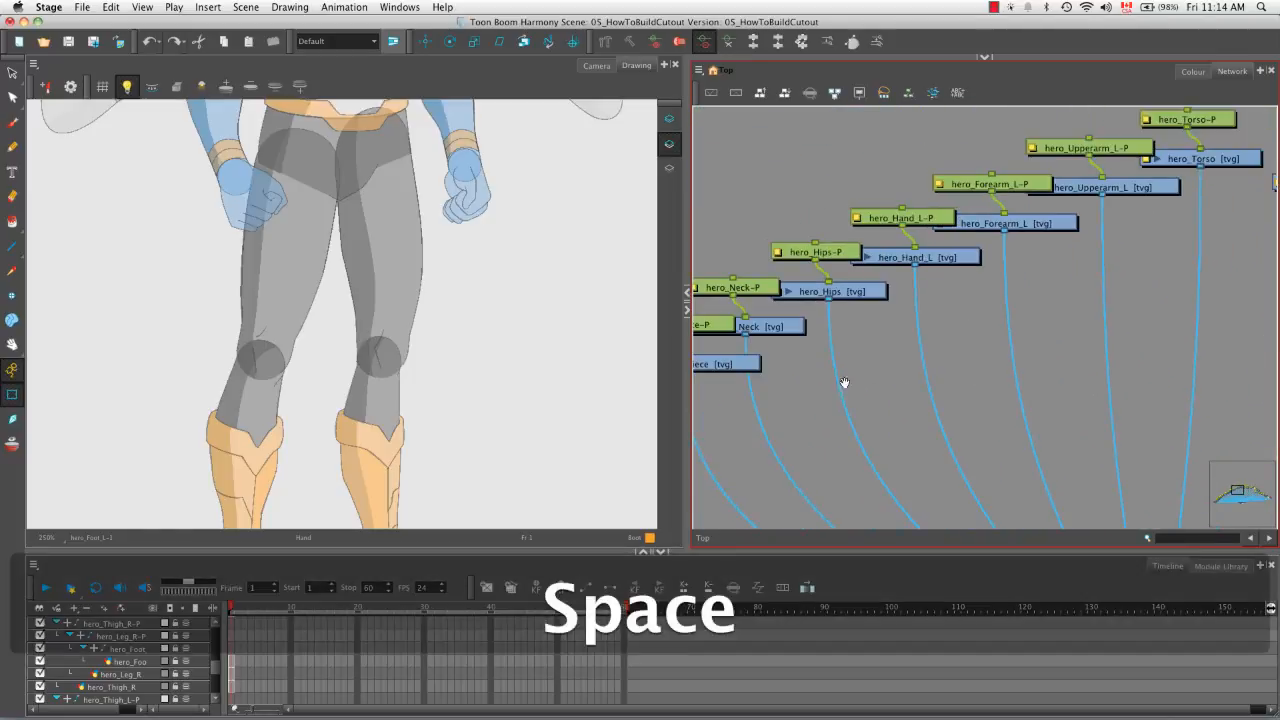
left_click_drag(811, 393, 1128, 248)
left_click_drag(920, 378, 1023, 337)
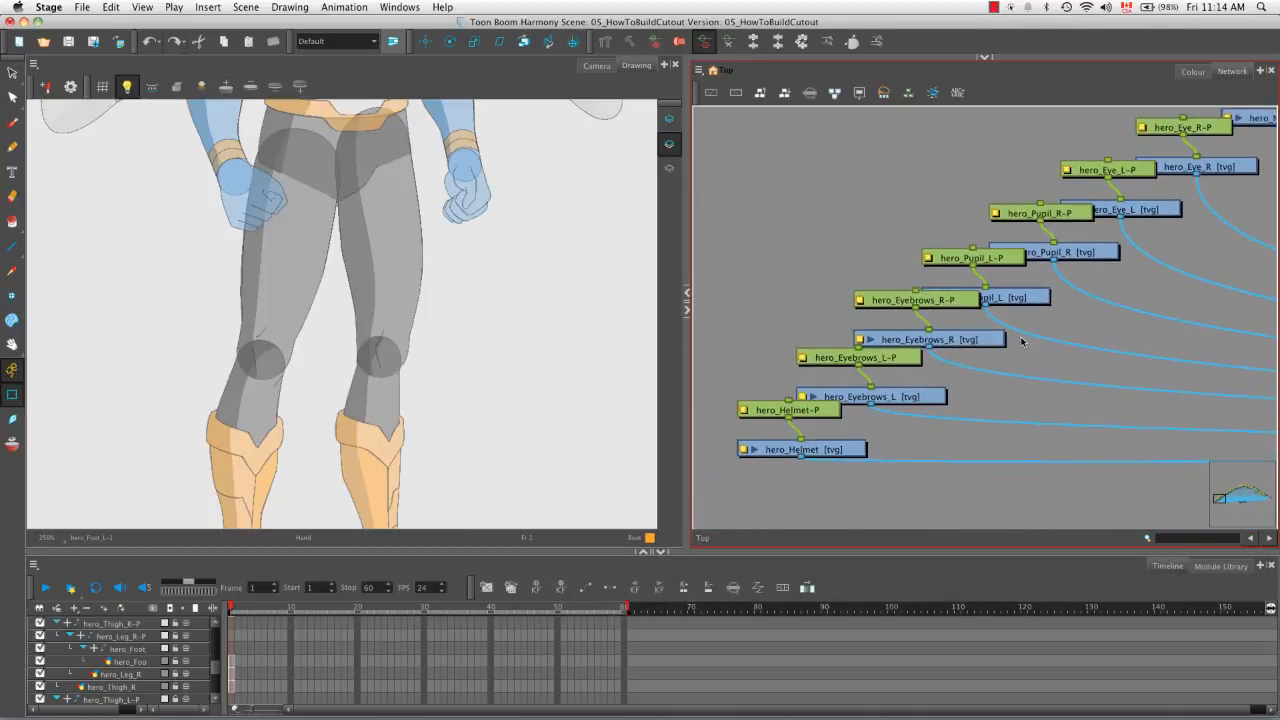
Group all the head and face drawings and their pegs, starting from hero_Helmet
key("1")
key("1")
key("space")
key("1")
key("space")
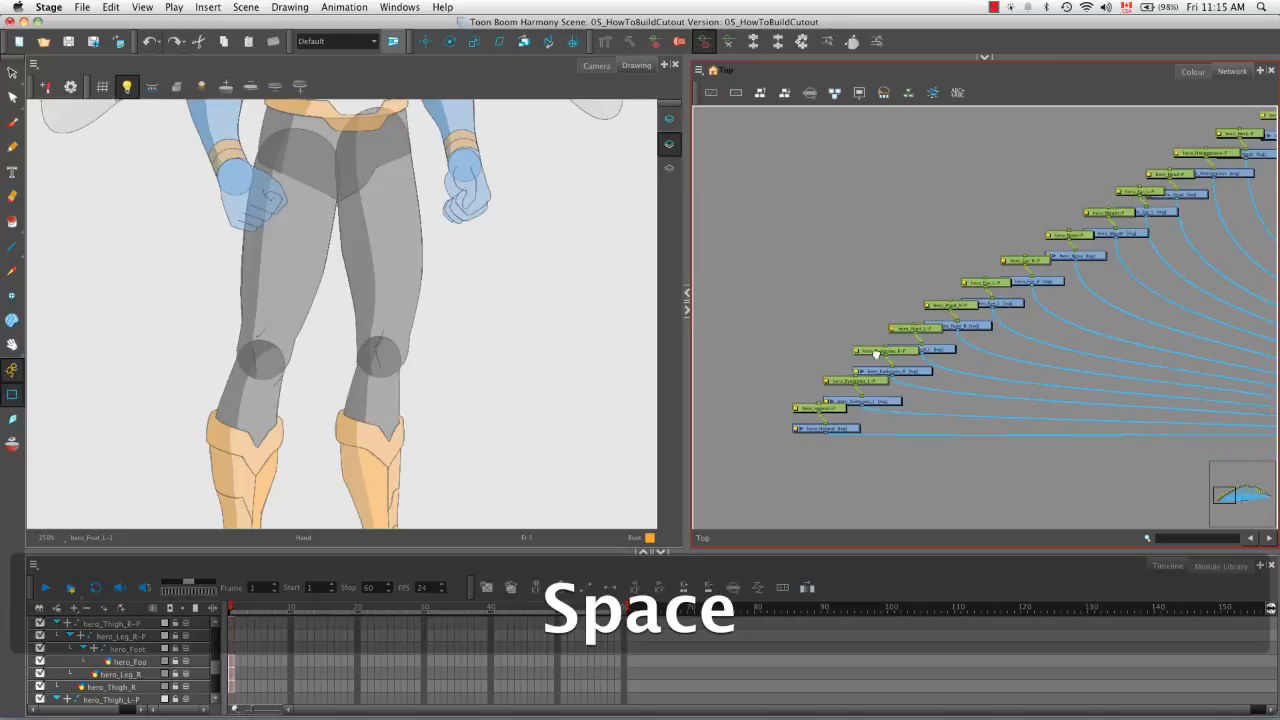
left_click_drag(882, 350, 833, 379)
left_click_drag(736, 482, 1150, 183)
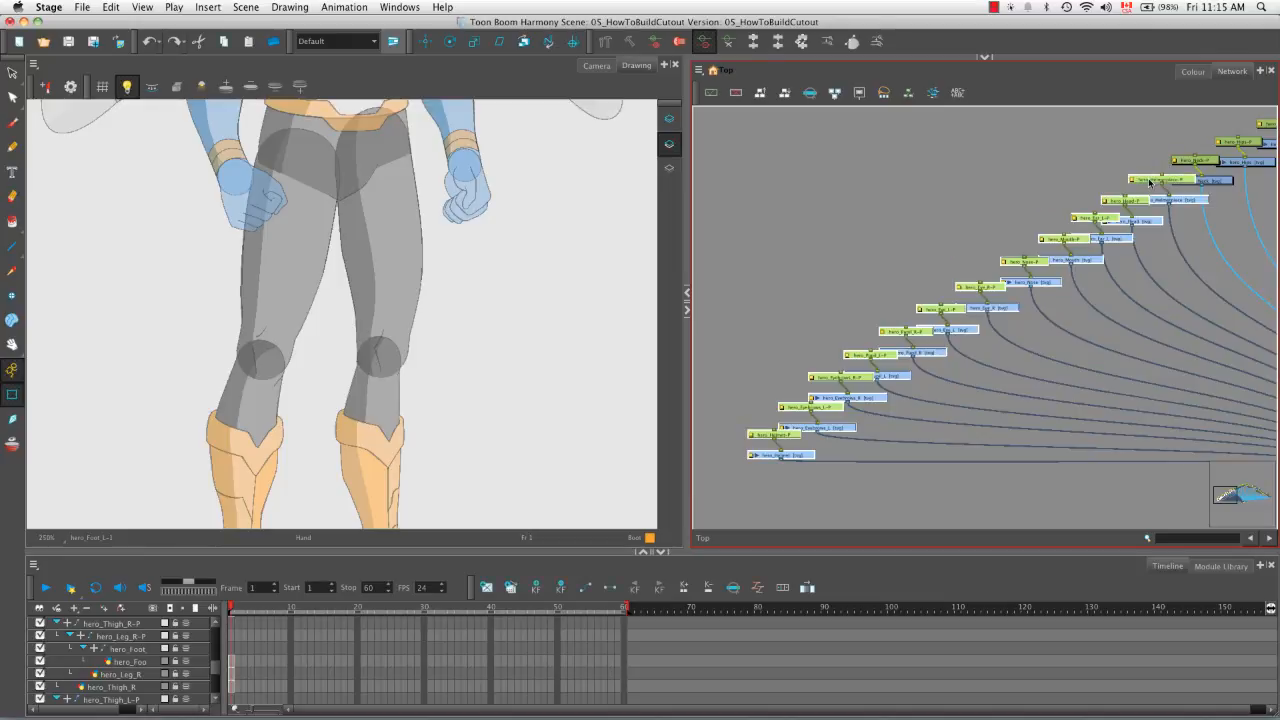
key("super+g")
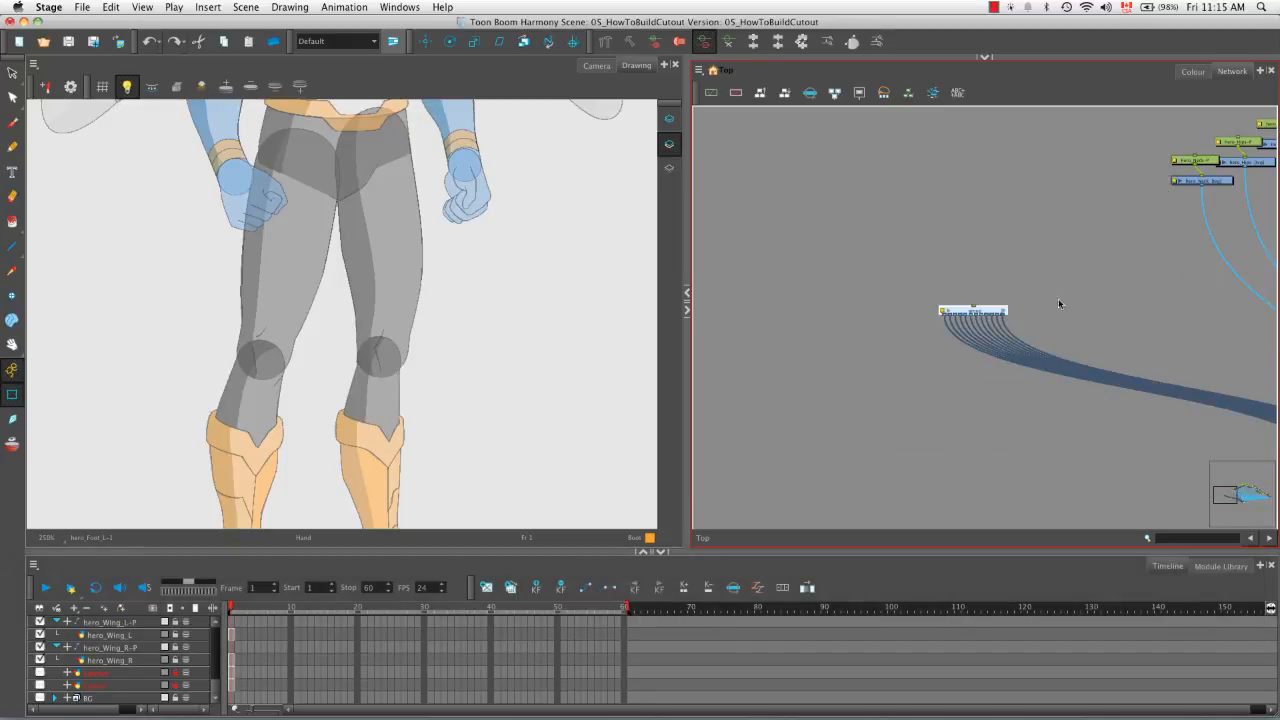
Open the new head group and add a Composite module near its Multi-Port-Out
key("space")
left_click_drag(1112, 269, 915, 334)
left_click(812, 375)
key("space")
left_click_drag(929, 420, 898, 252)
left_click_drag(934, 411, 938, 355)
left_click(1212, 571)
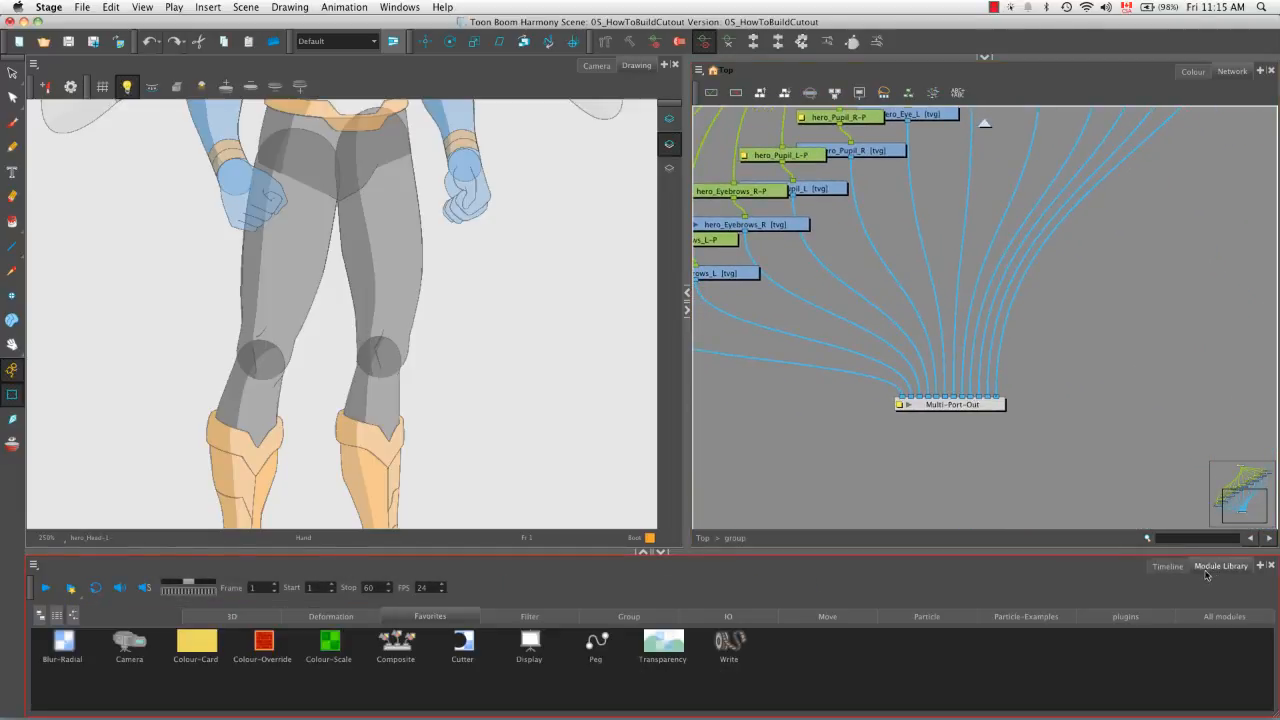
left_click_drag(396, 645, 1046, 362)
Reroute the head drawings' connections into the new Composite and connect its output to Multi-Port-Out
left_click_drag(997, 397, 1005, 352)
left_click_drag(954, 397, 1004, 352)
mouse_move(937, 397)
left_mouse_down()
mouse_move(967, 356)
mouse_move(1004, 354)
mouse_move(971, 351)
mouse_move(1004, 352)
mouse_move(962, 400)
left_mouse_up()
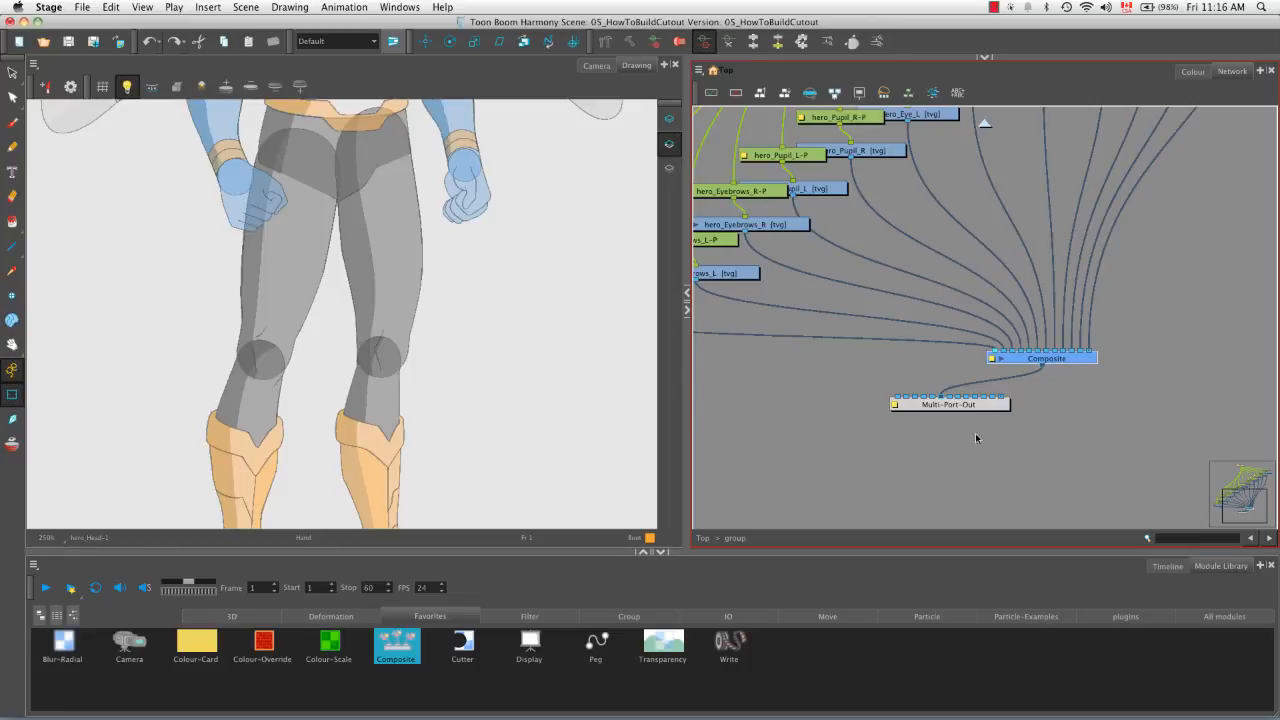
Set the mode of the head group's Composite to Pass Through
double_click(992, 360)
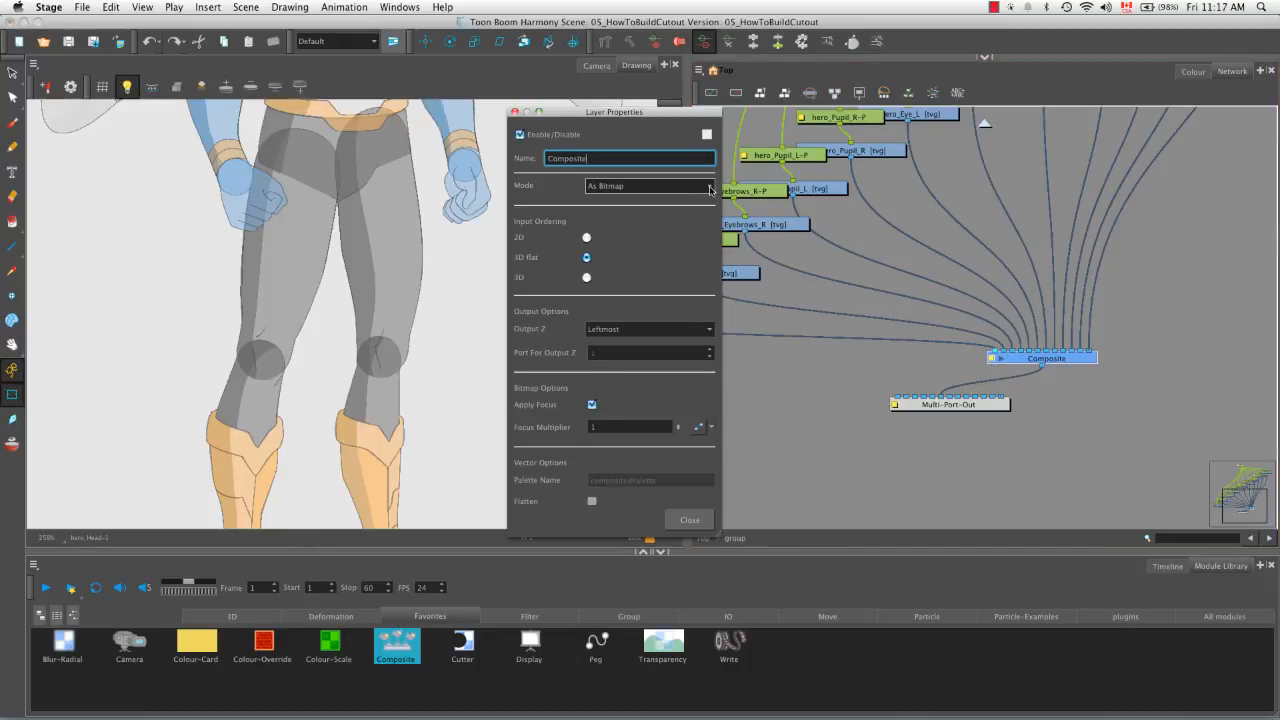
left_click(707, 188)
left_click(669, 217)
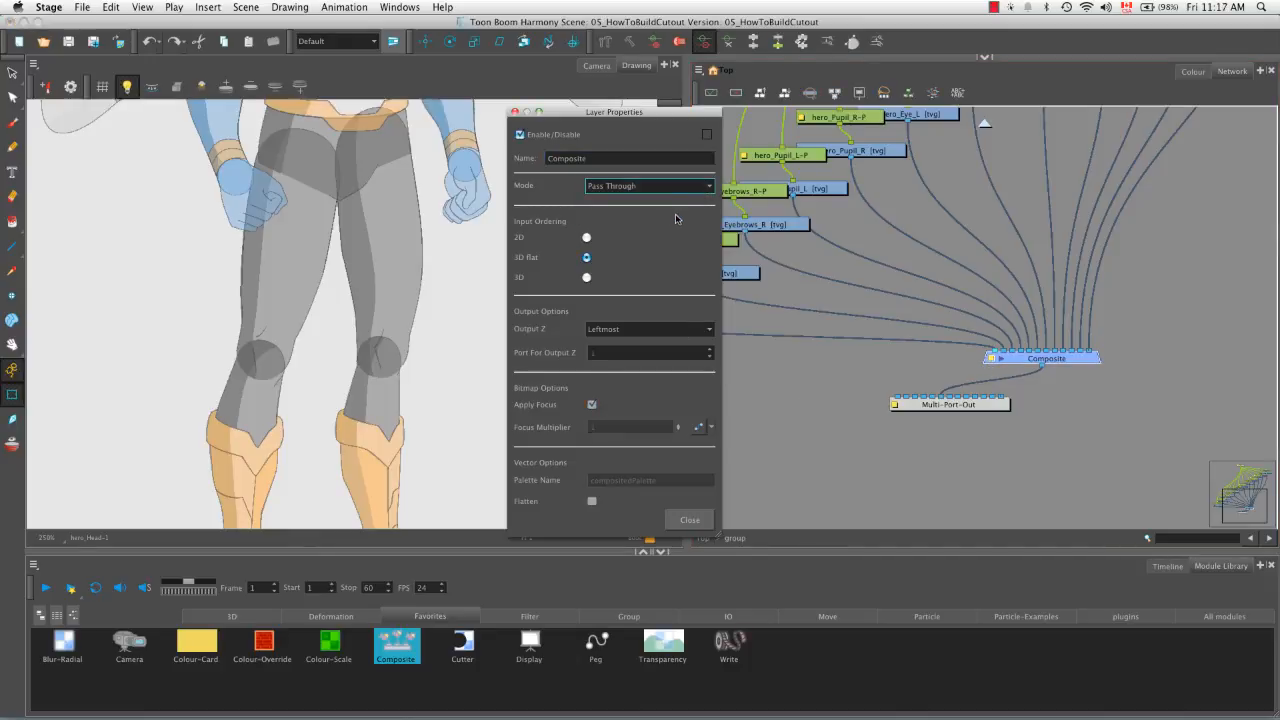
left_click(515, 113)
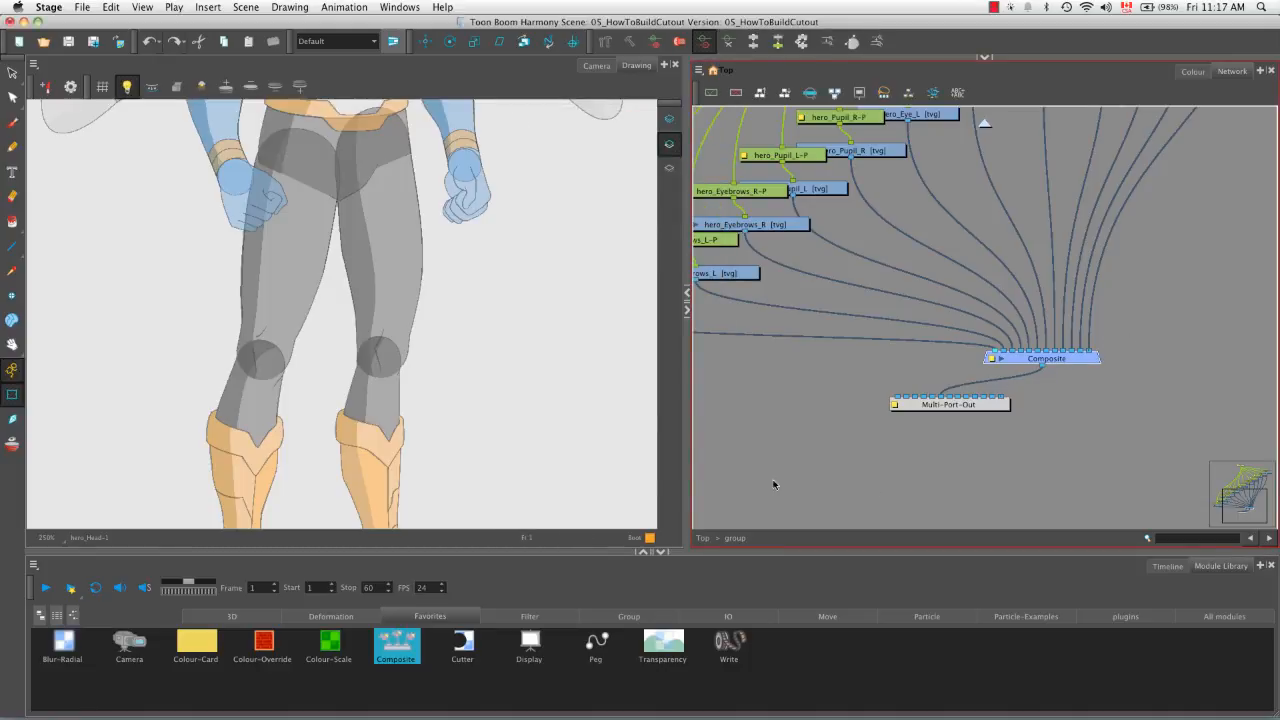
Return to the Top network and move the head group close to the main Composite
left_click(703, 539)
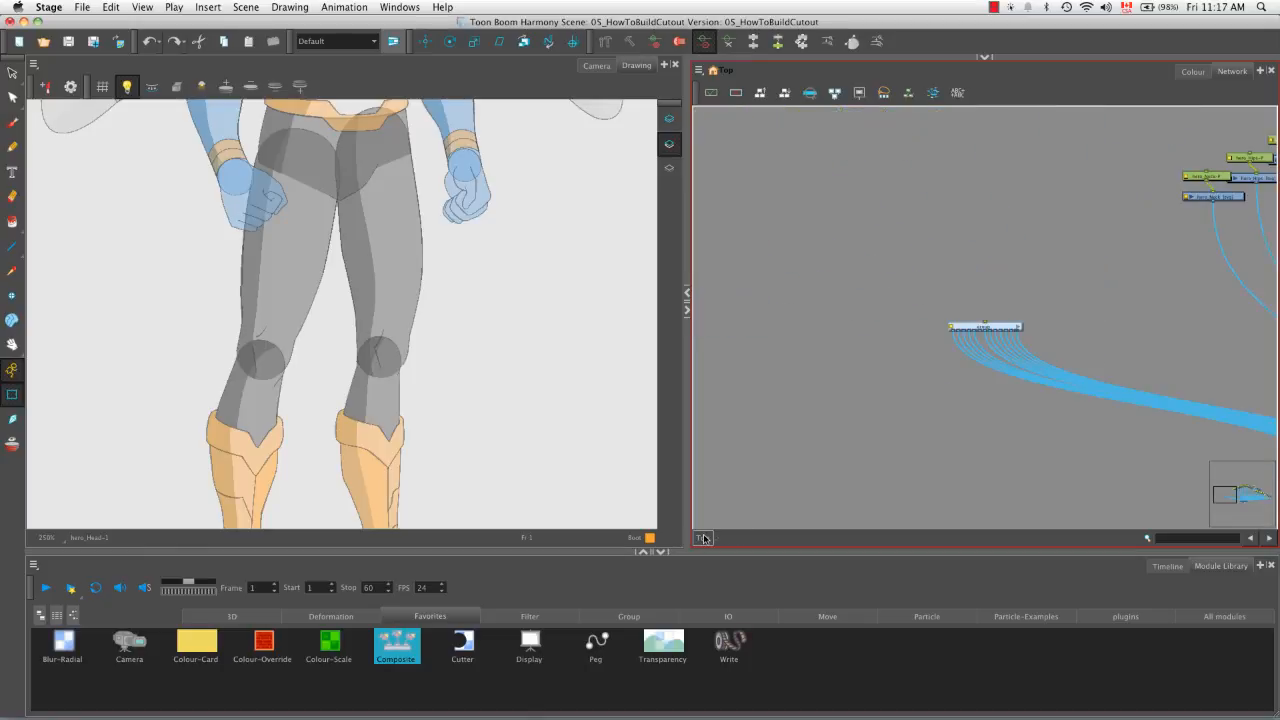
key("space")
left_click_drag(1014, 411, 797, 291)
left_click_drag(1035, 341, 927, 367)
mouse_move(1014, 381)
left_mouse_down()
mouse_move(1001, 360)
mouse_move(1040, 379)
mouse_move(1017, 356)
left_mouse_up()
key("space")
left_click_drag(864, 310, 1182, 412)
left_click_drag(1000, 326, 856, 338)
Connect the head group's output to the left end of the main Composite's inputs
key("space")
key("2")
key("2")
key("2")
key("space")
left_click_drag(873, 411, 913, 288)
left_click_drag(789, 224, 1061, 432)
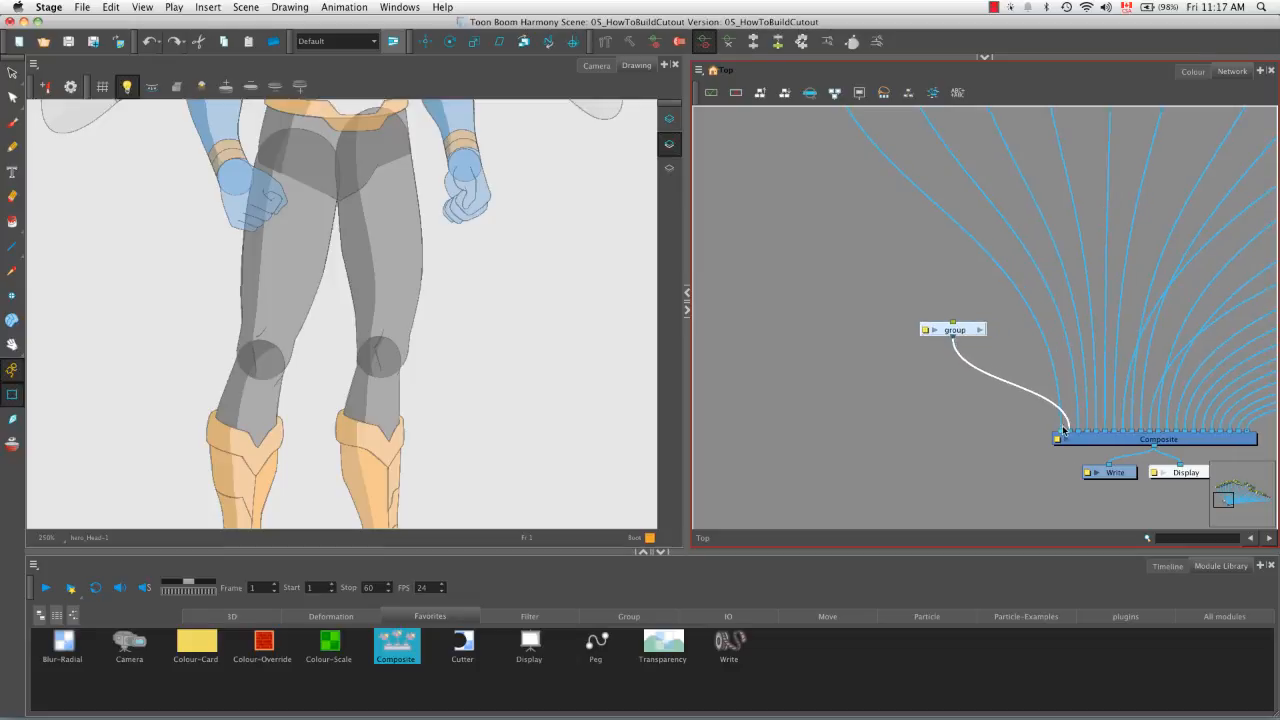
Rename the head group as HEAD-G
left_click(922, 331)
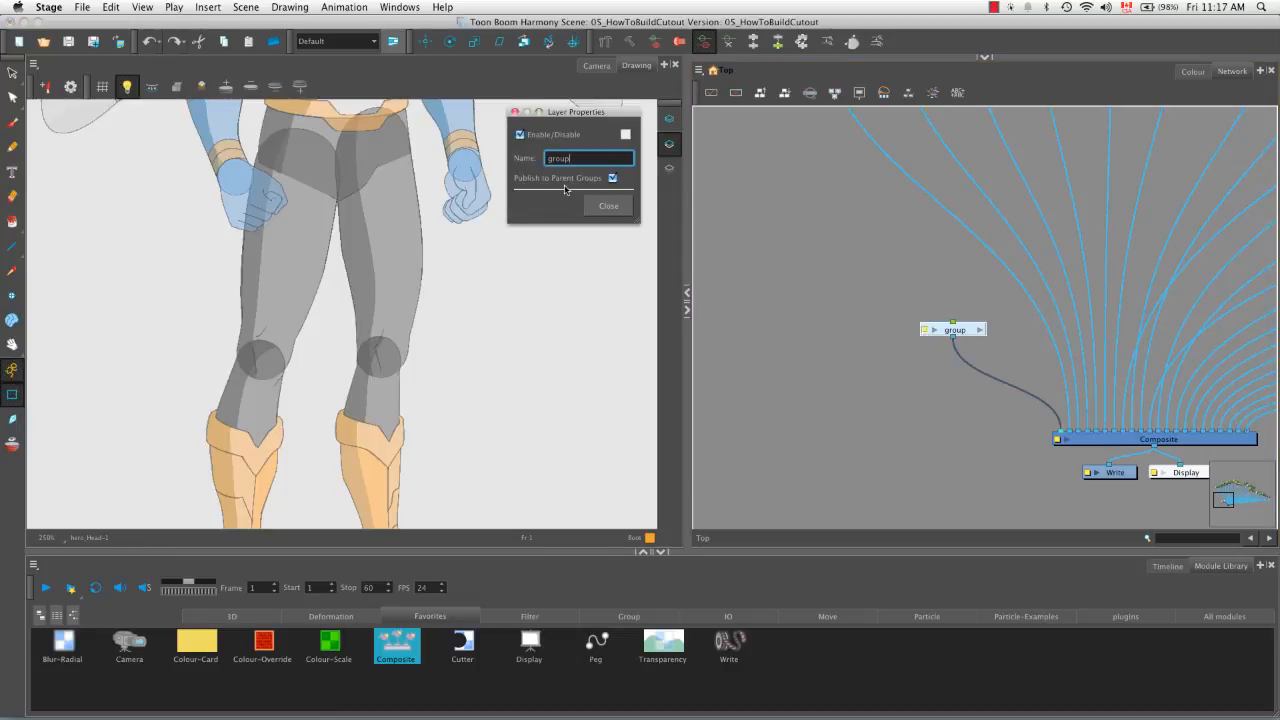
left_click_drag(571, 159, 510, 159)
type("HEA")
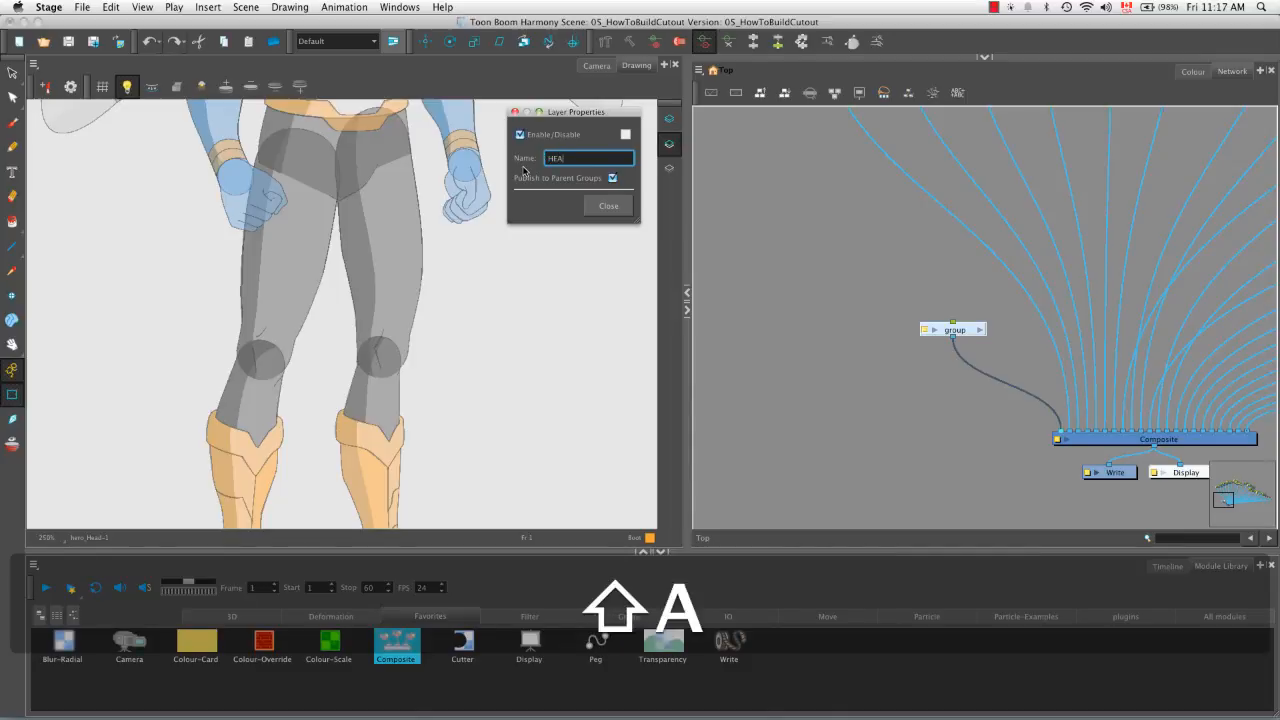
type("D-G")
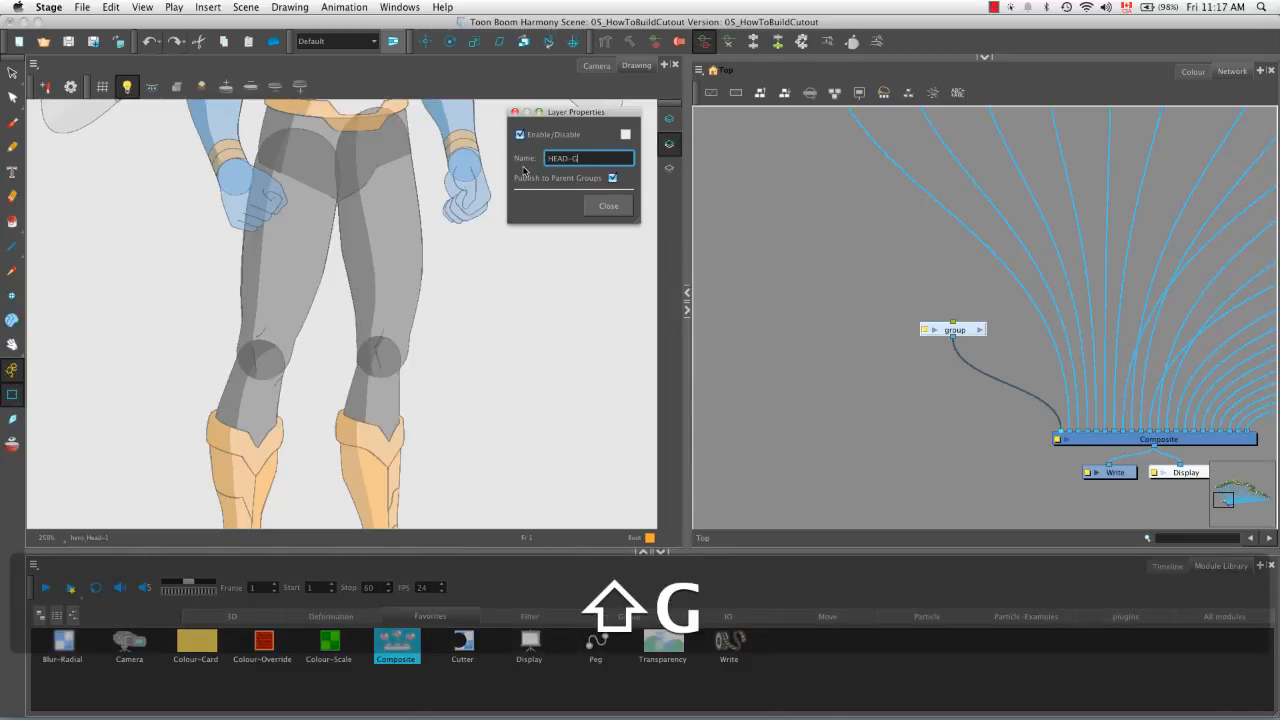
left_click(606, 213)
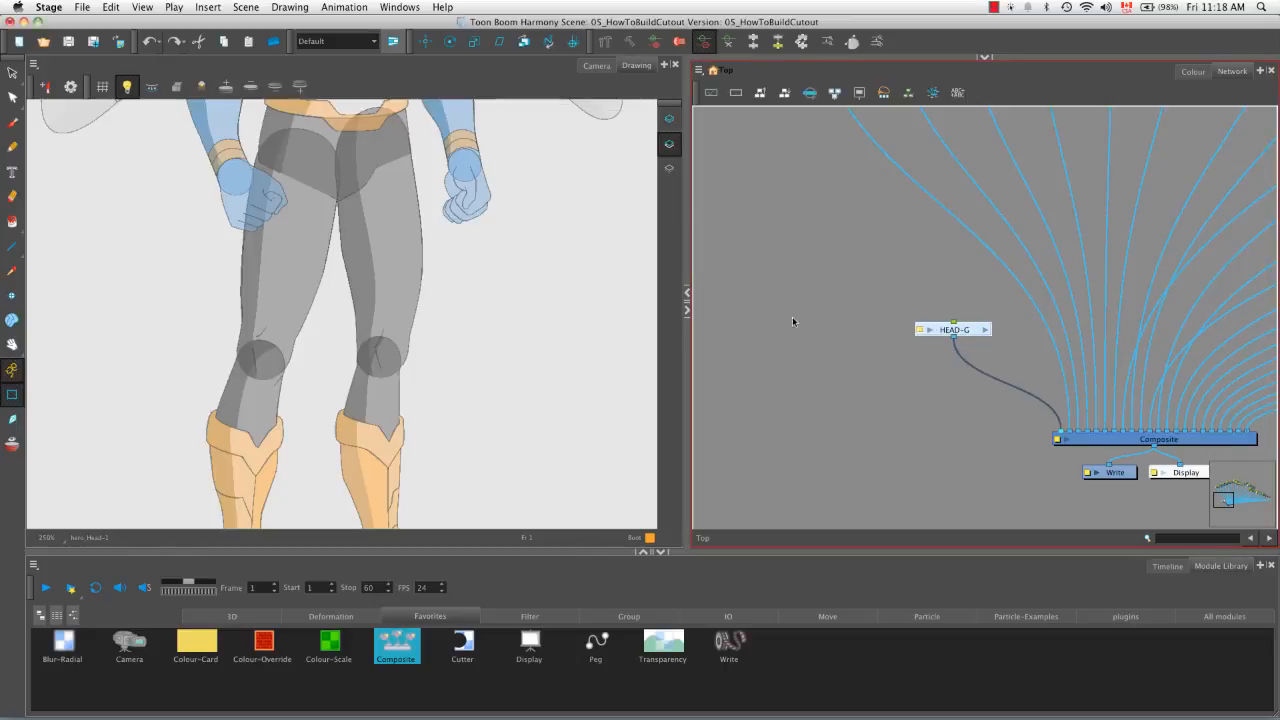
Inside HEAD-G, group the eyebrow, pupil, eye, nose and mouth drawings together with their pegs
left_click(985, 330)
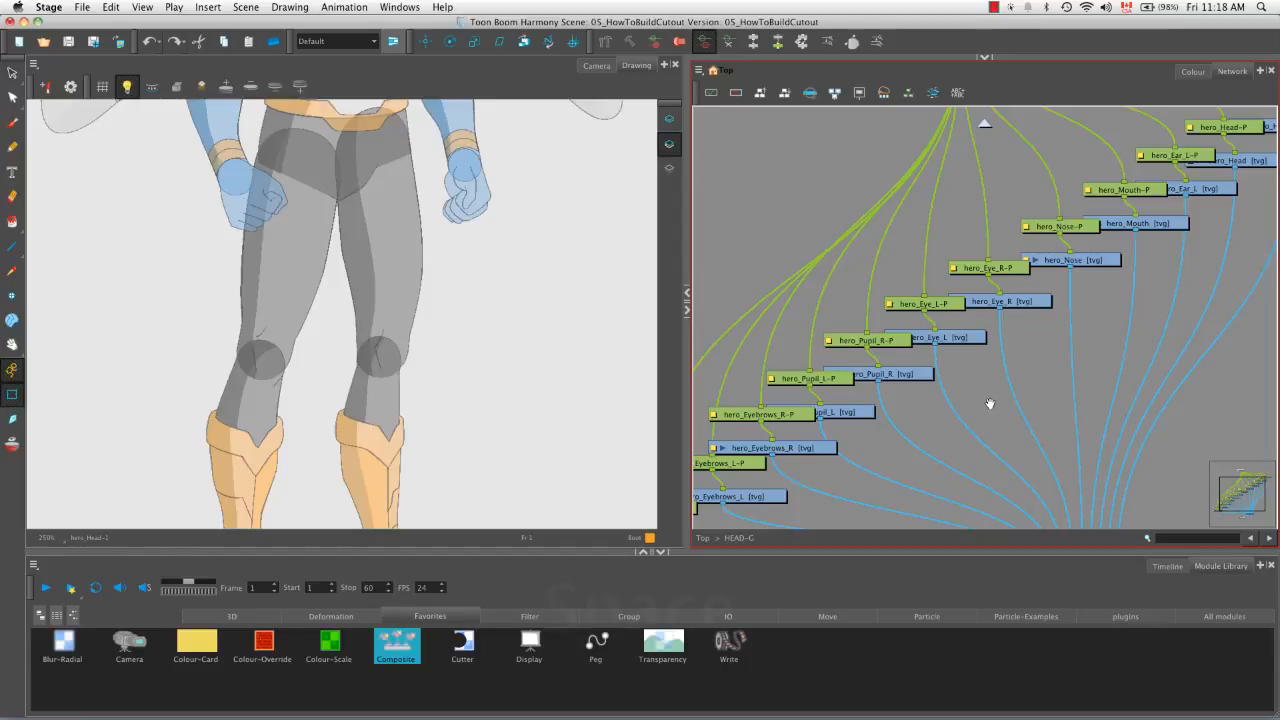
key("space")
key("2")
key("1")
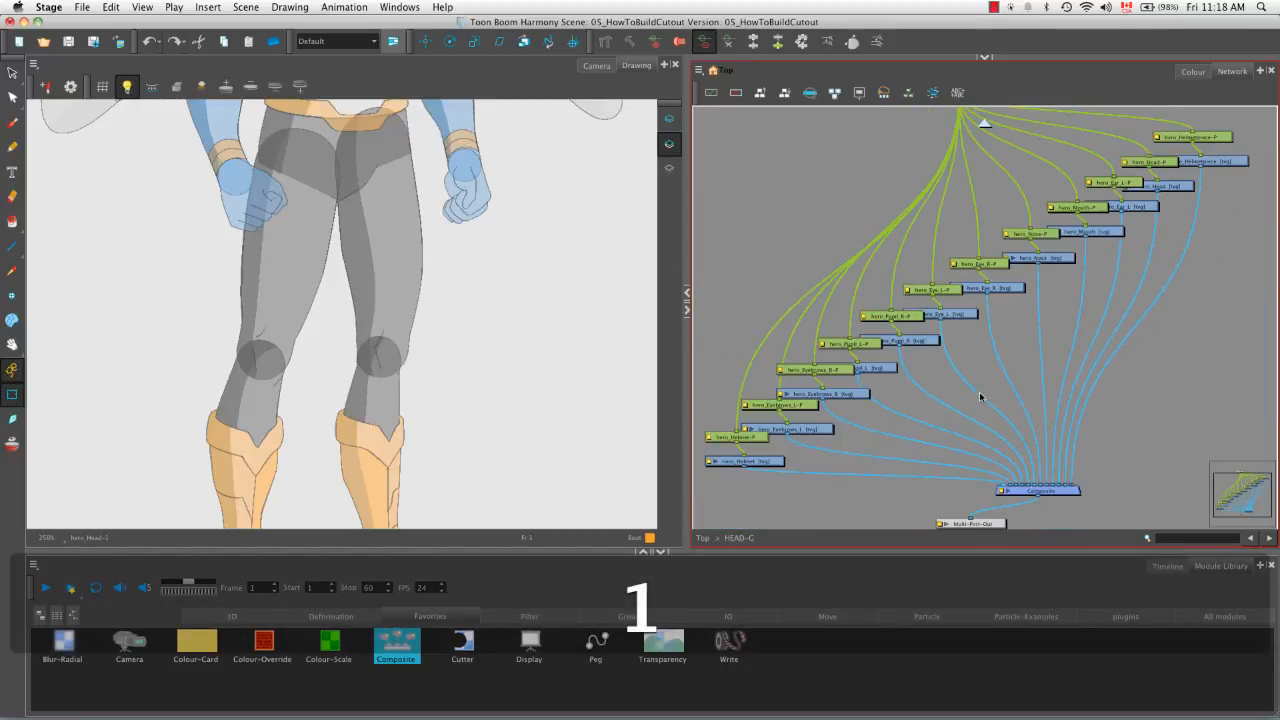
key("1")
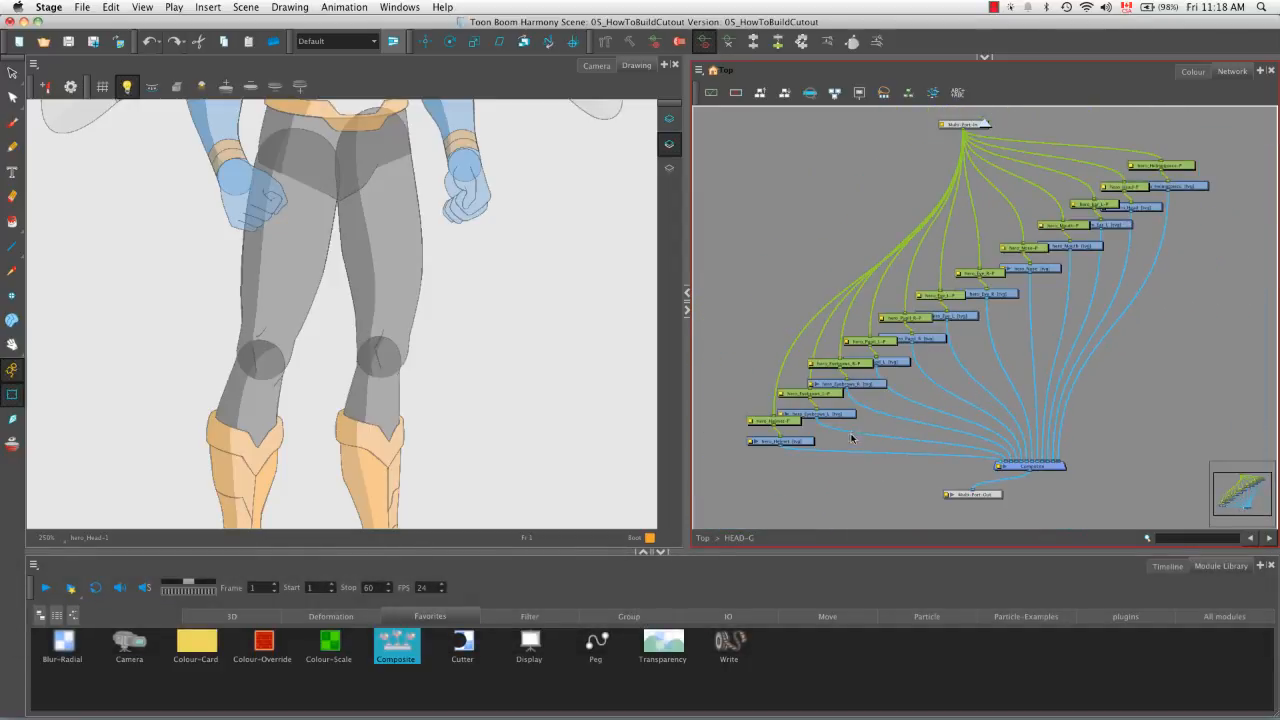
left_click_drag(838, 440, 1056, 218)
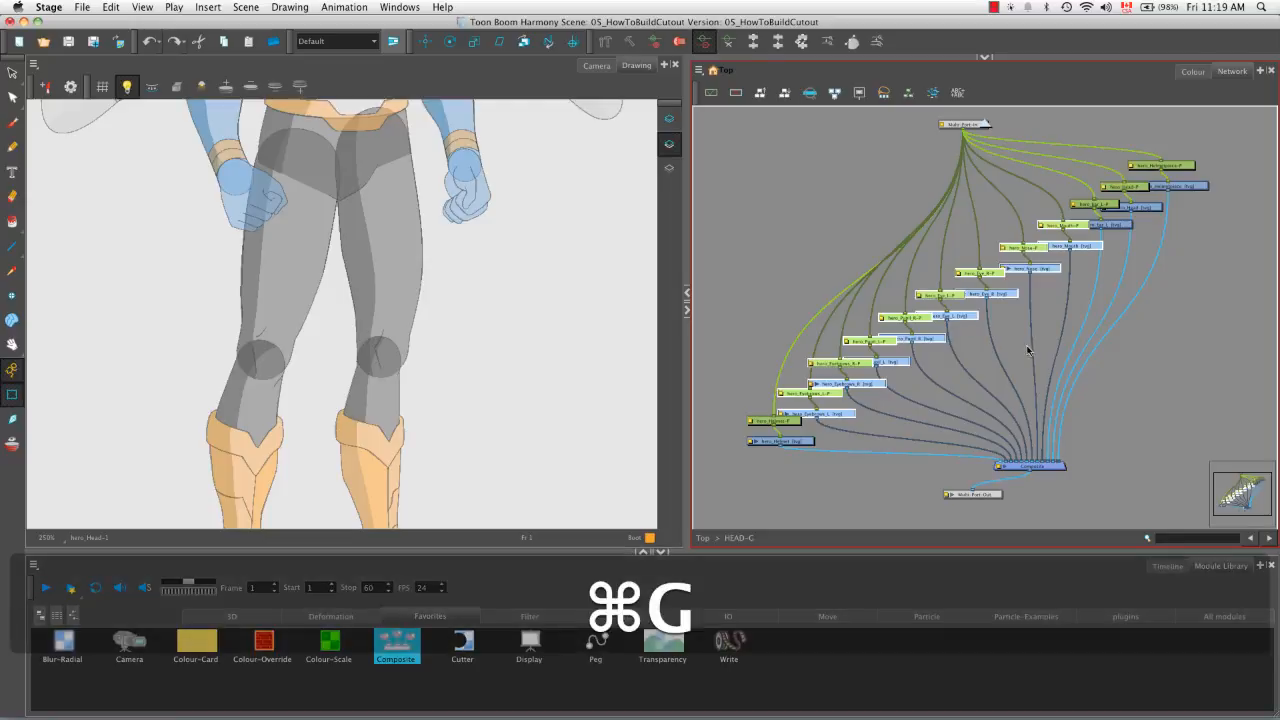
key("super+g")
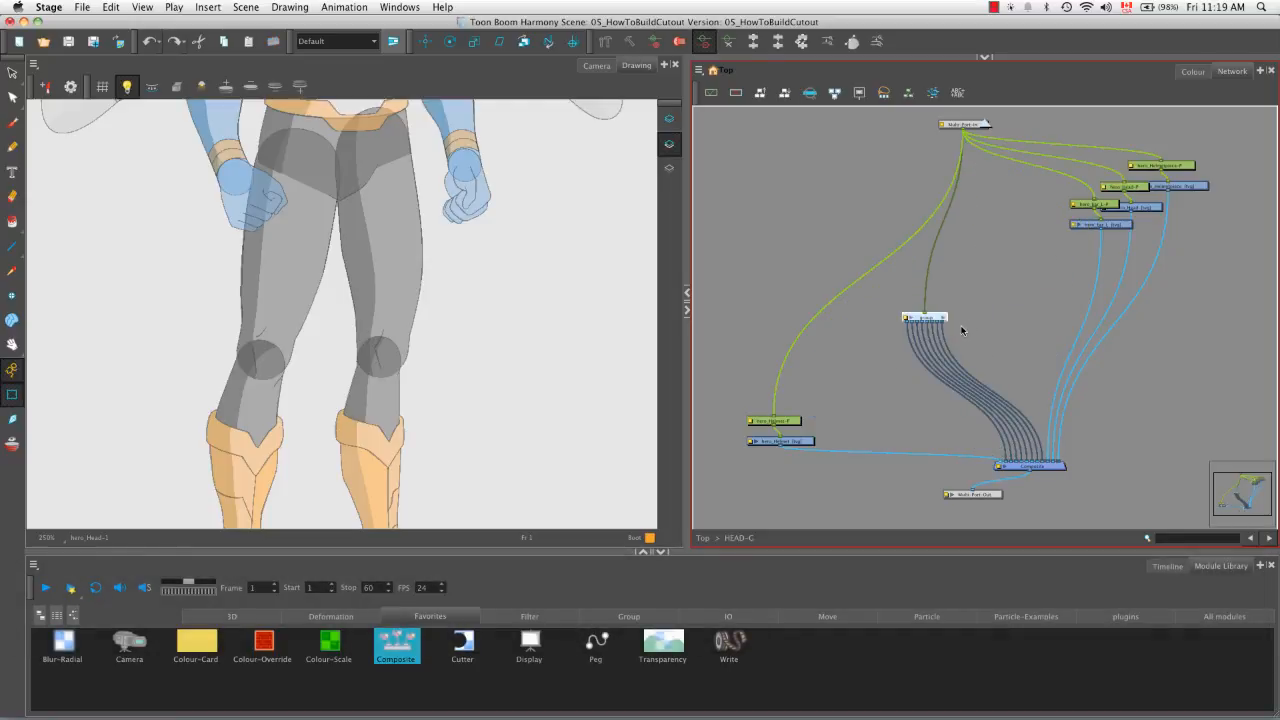
Inside the new face group, add a Composite, reroute all drawings into it and connect its output to Multi-Port-Out
left_click(944, 320)
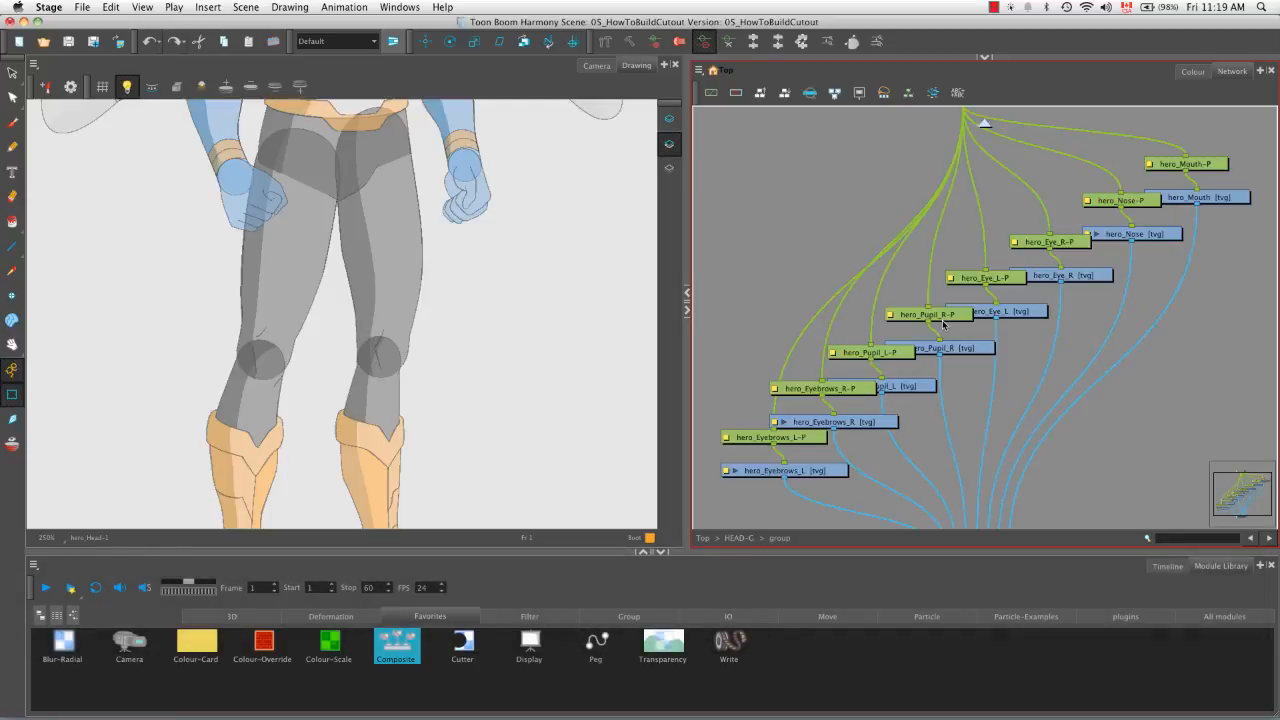
key("space")
left_click_drag(1072, 466, 1030, 326)
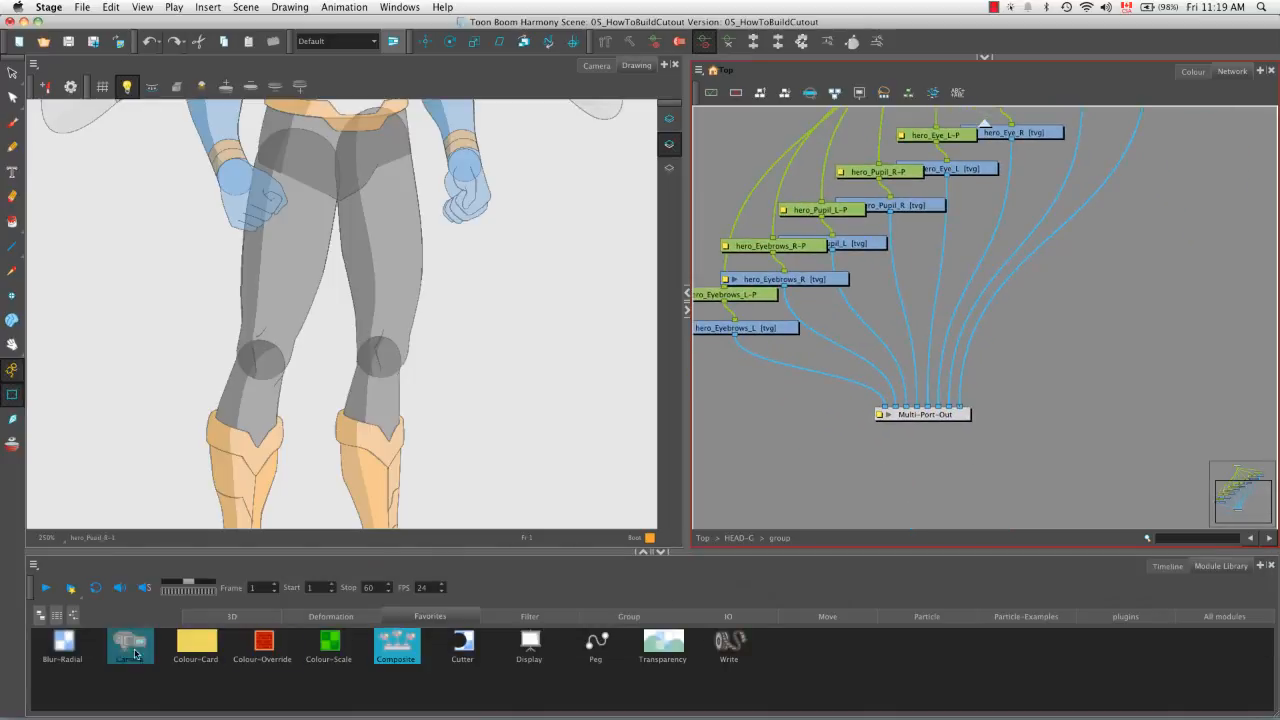
left_click_drag(381, 652, 1043, 360)
left_click_drag(952, 406, 1018, 362)
left_click_drag(902, 407, 921, 367)
left_click_drag(953, 381, 921, 408)
Set the mode of the face group's Composite to Pass Through
left_click(921, 376)
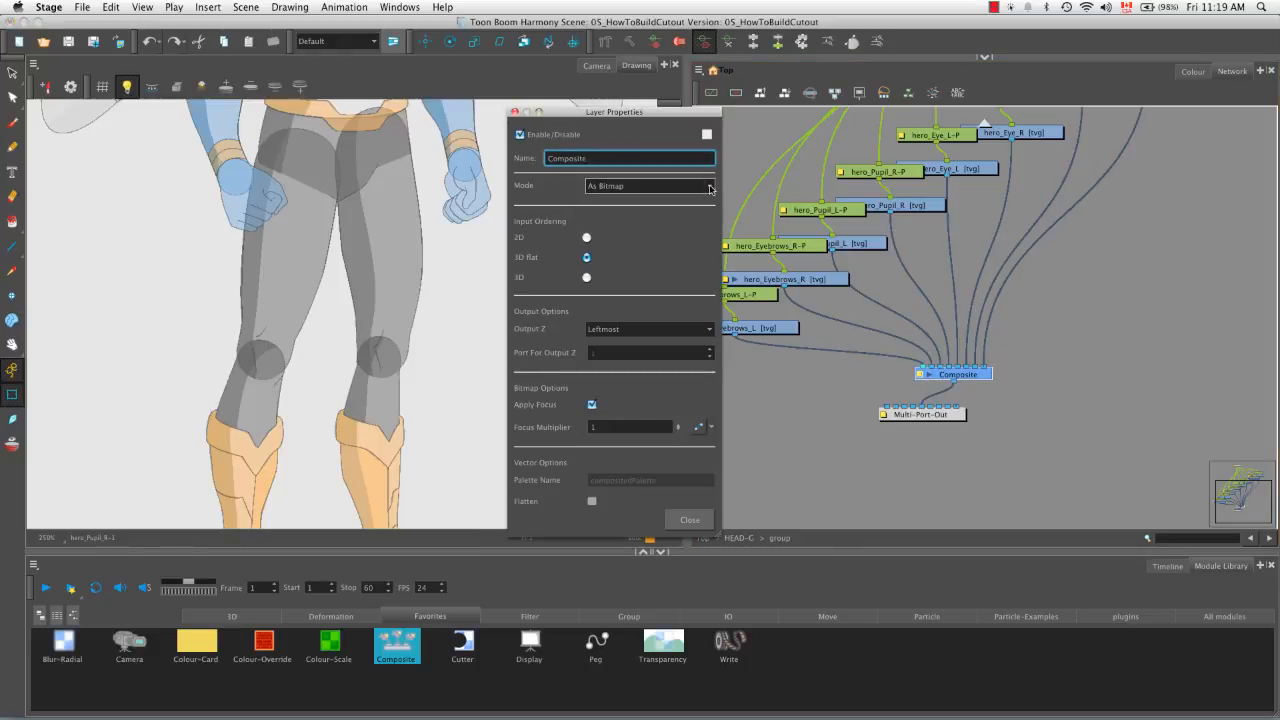
left_click(650, 185)
left_click(650, 207)
left_click(704, 515)
Back in HEAD-G, replace the face group's multiple connections to the Composite with a single one beside the helmet's input
key("space")
left_click_drag(1035, 280, 1064, 300)
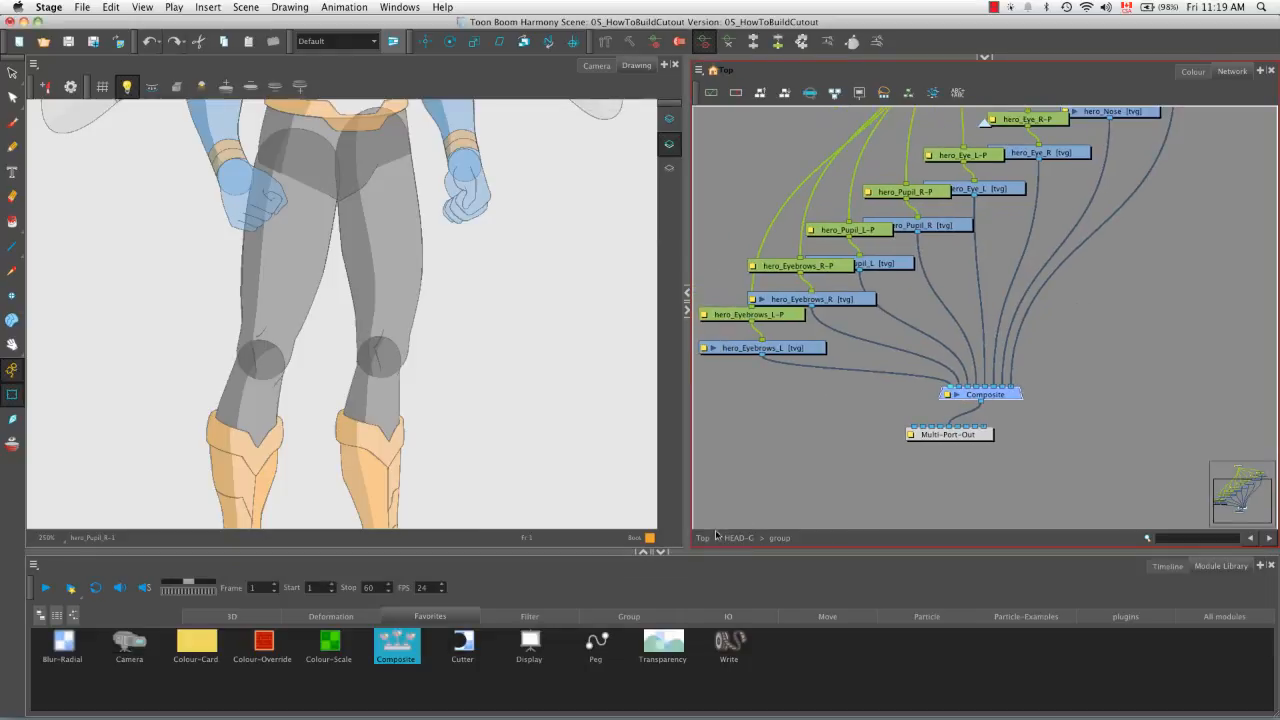
left_click(704, 538)
left_click(1016, 329)
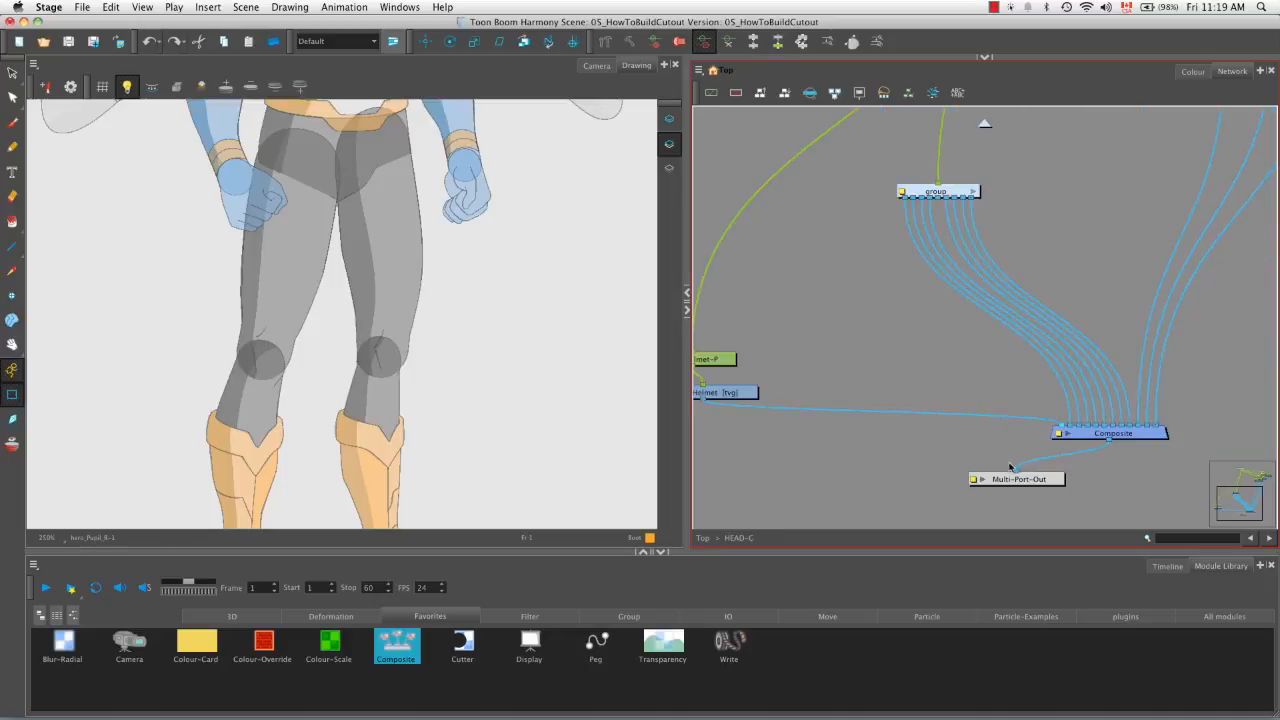
left_click_drag(1071, 426, 1066, 400)
left_click_drag(1077, 425, 1081, 405)
left_click(1085, 425)
left_click_drag(1087, 426, 1083, 404)
left_click_drag(1089, 426, 1081, 403)
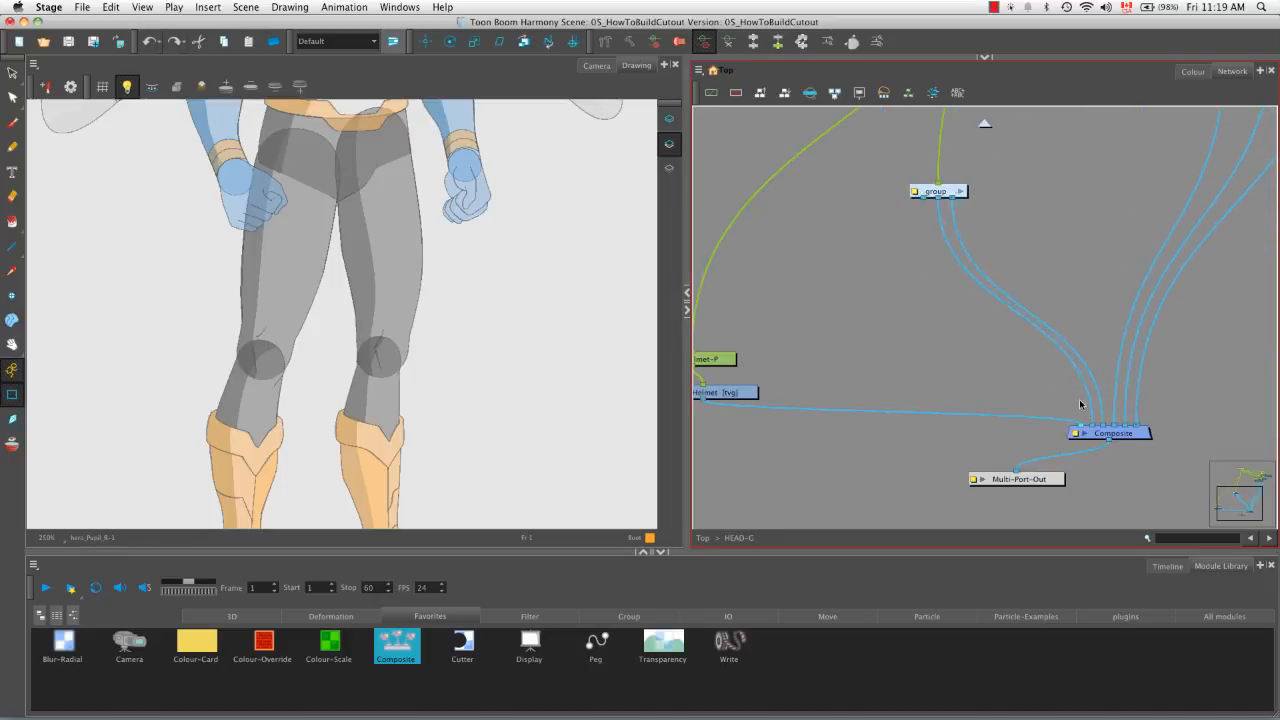
left_click(1093, 427)
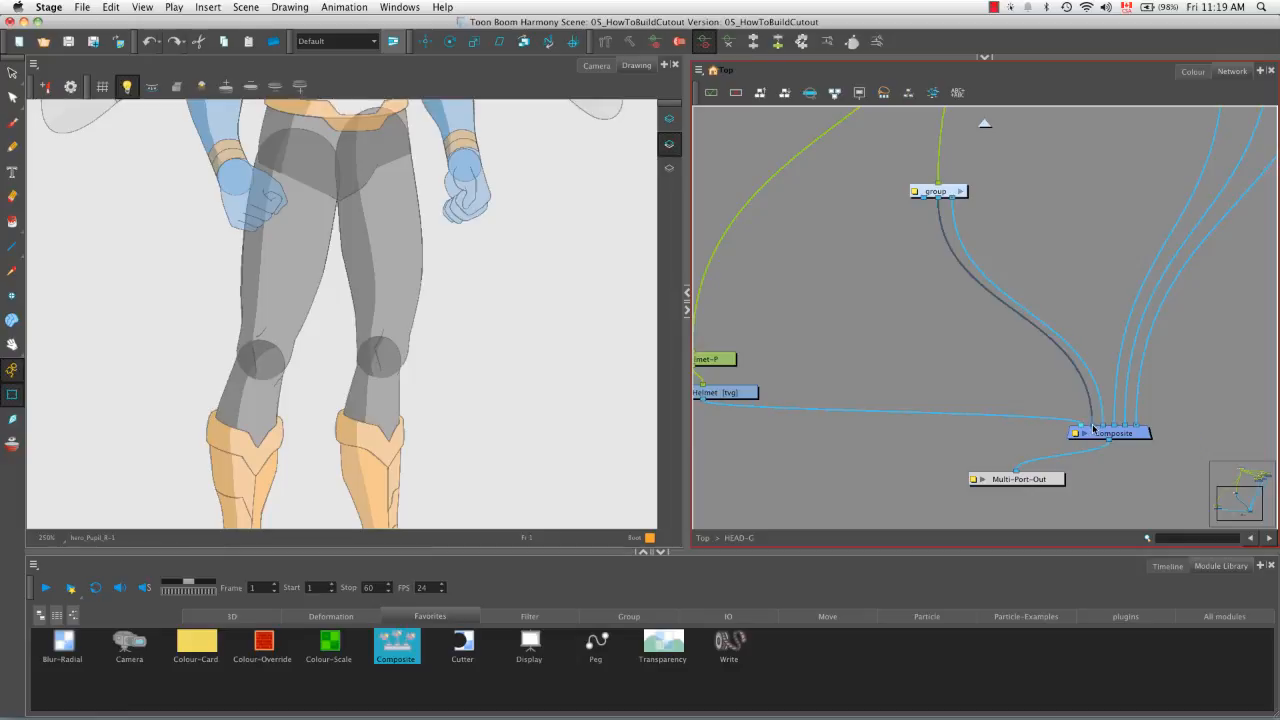
left_click_drag(1093, 427, 1080, 371)
left_click(1101, 432)
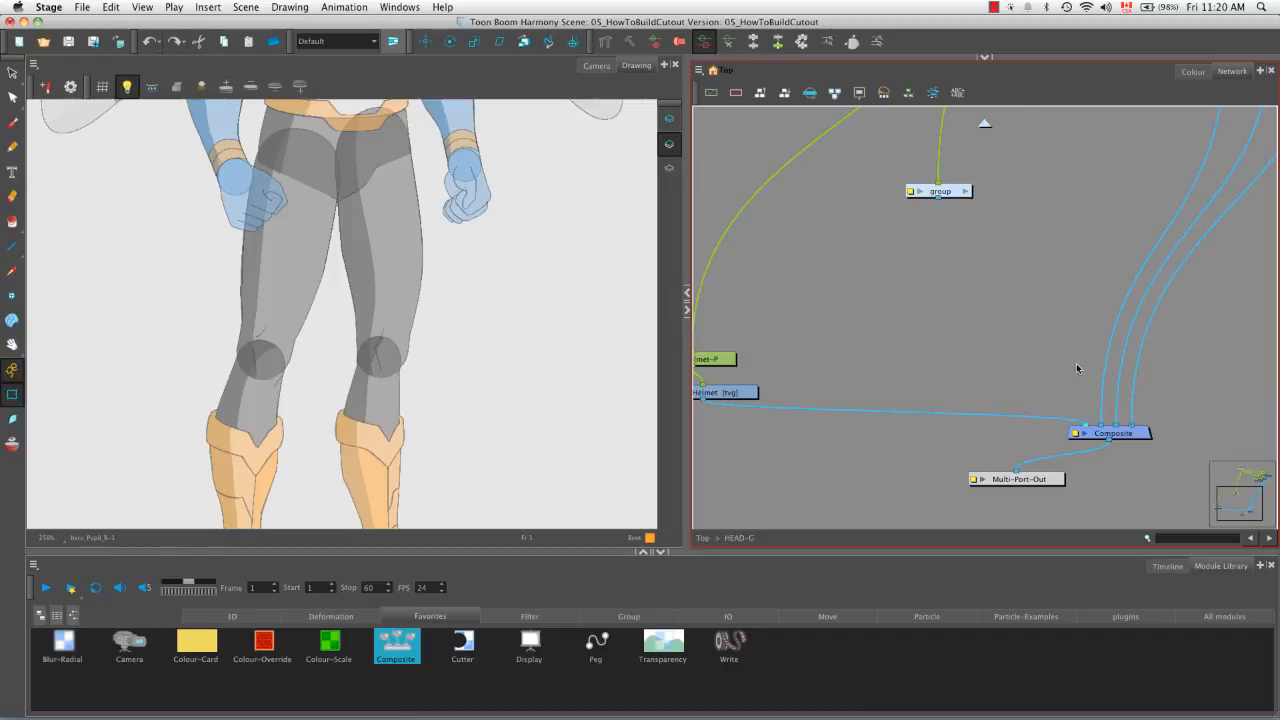
left_click_drag(938, 199, 1090, 424)
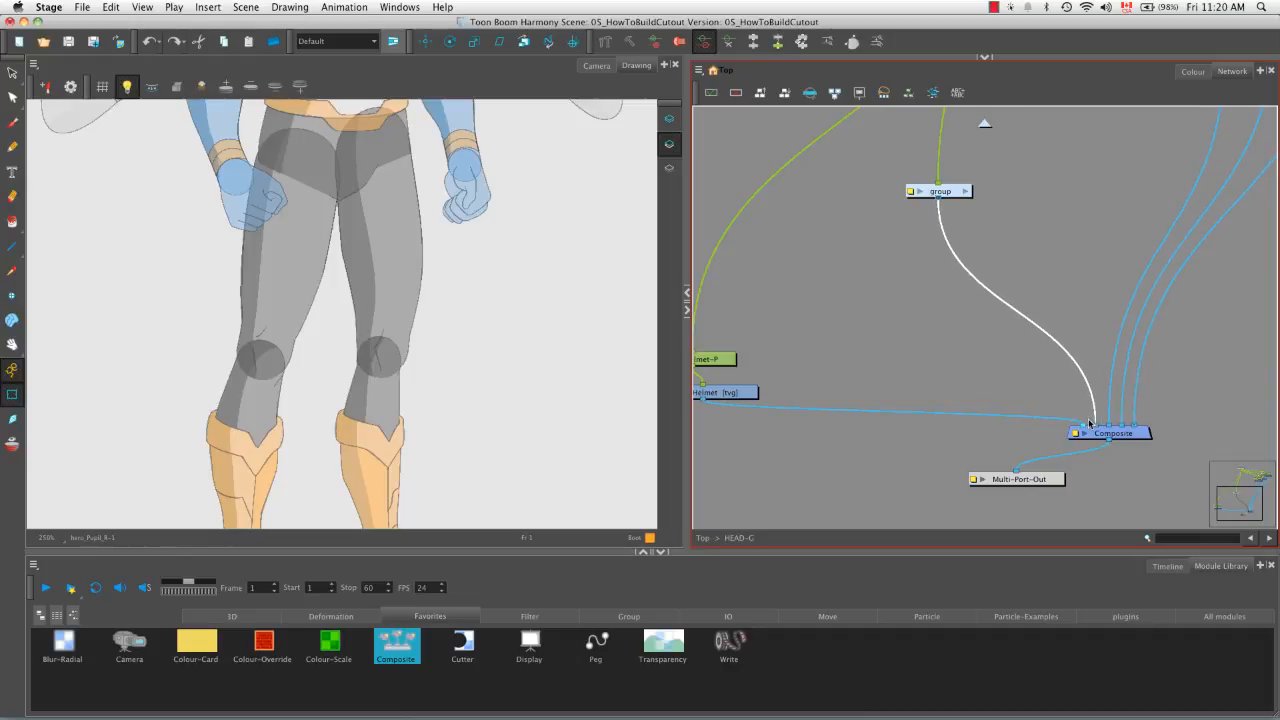
Rename the face group as FACIAL_FEATURES-G
left_click(909, 192)
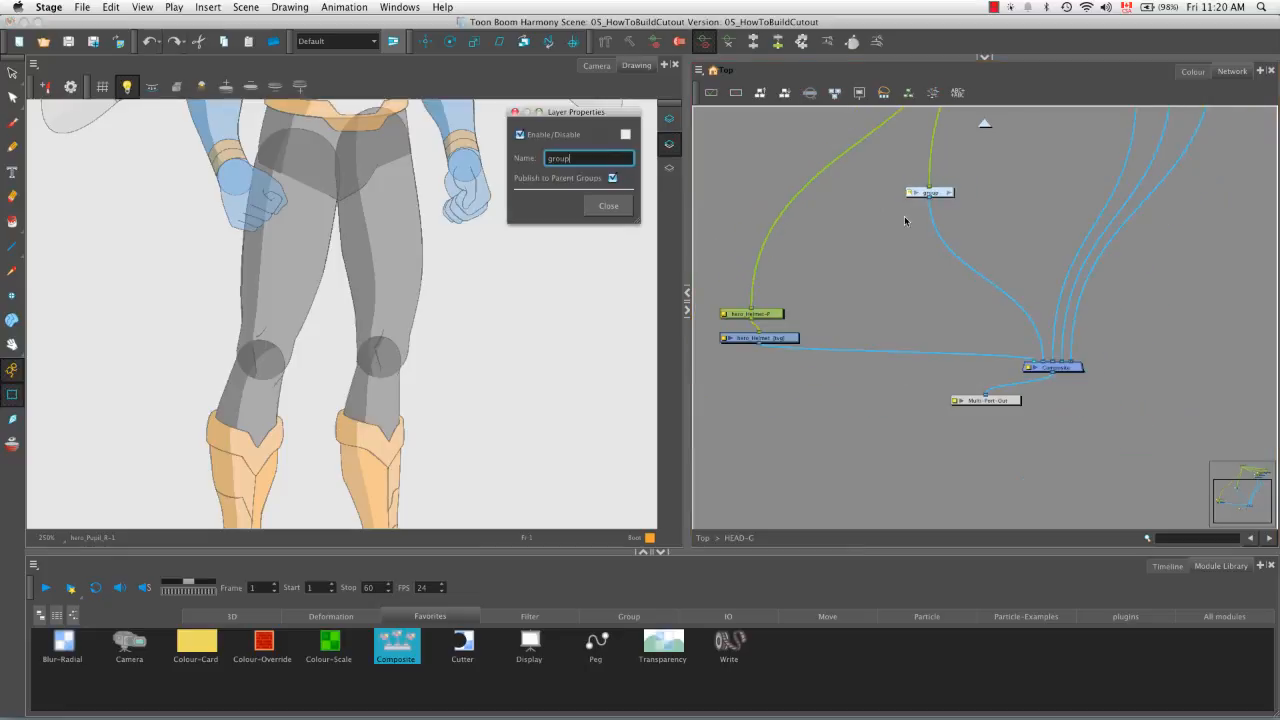
key("BackSpace")
key("BackSpace")
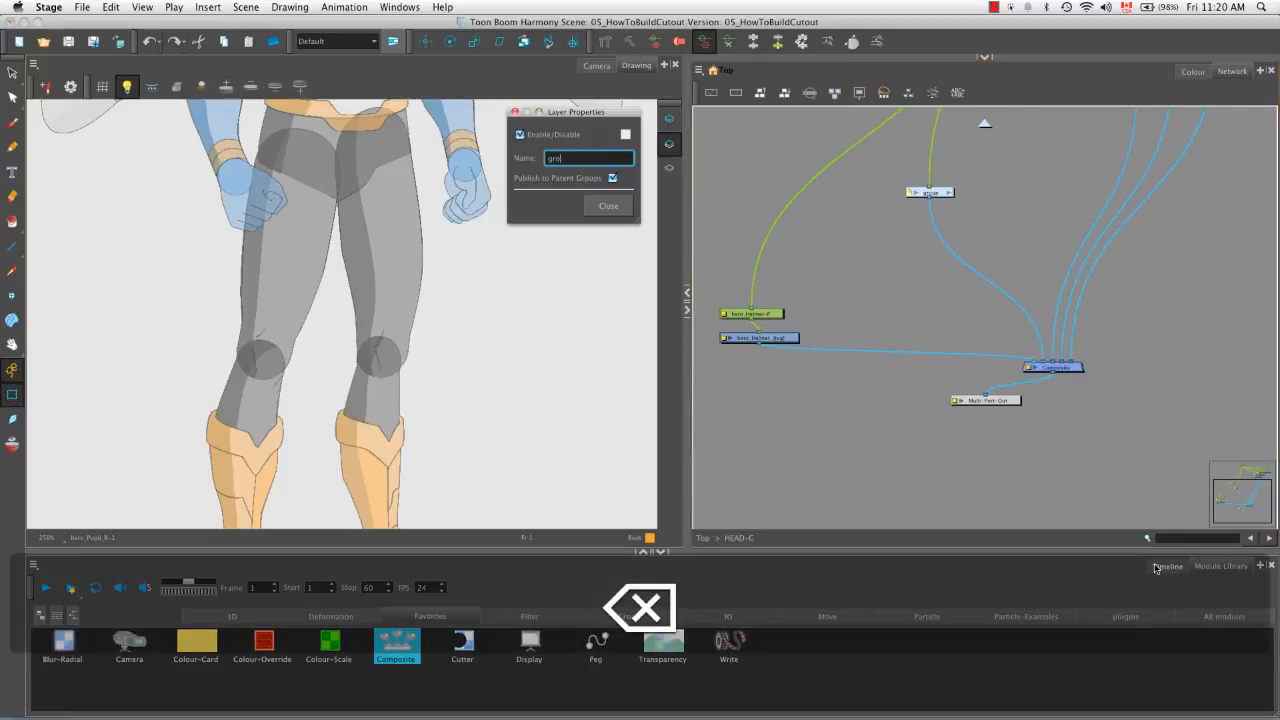
type("FACIAL")
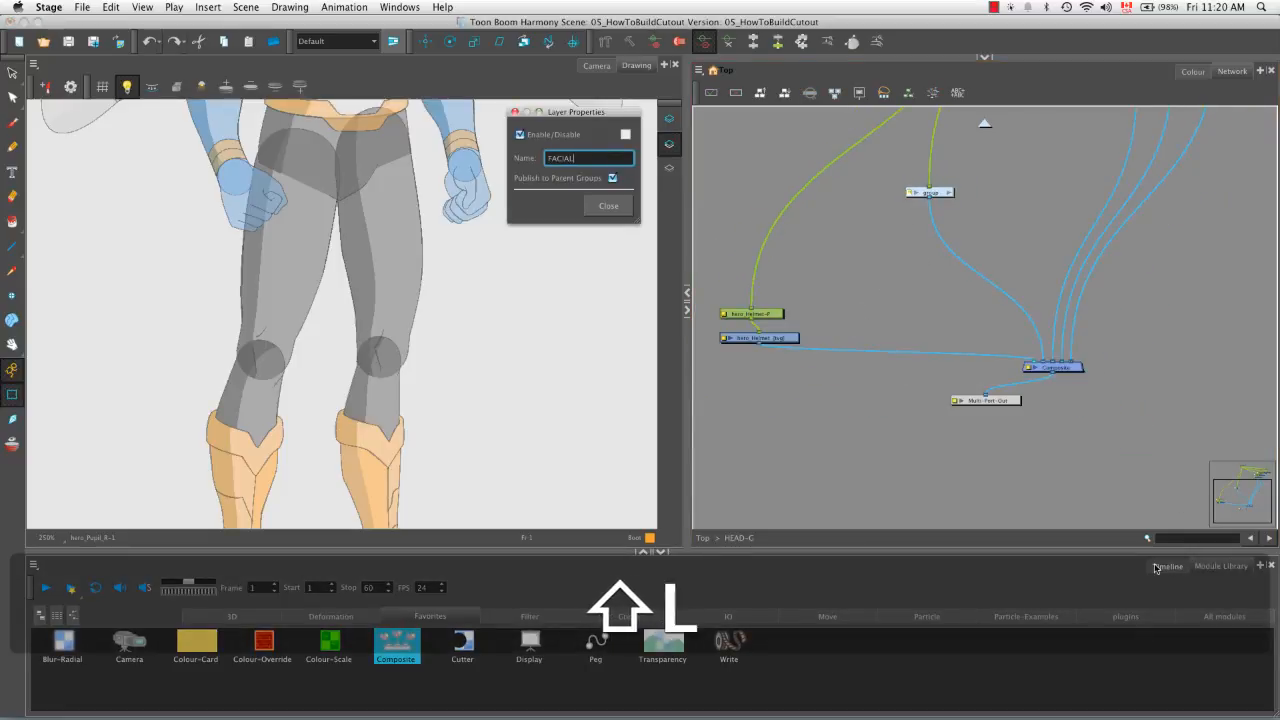
type("_FEATURE")
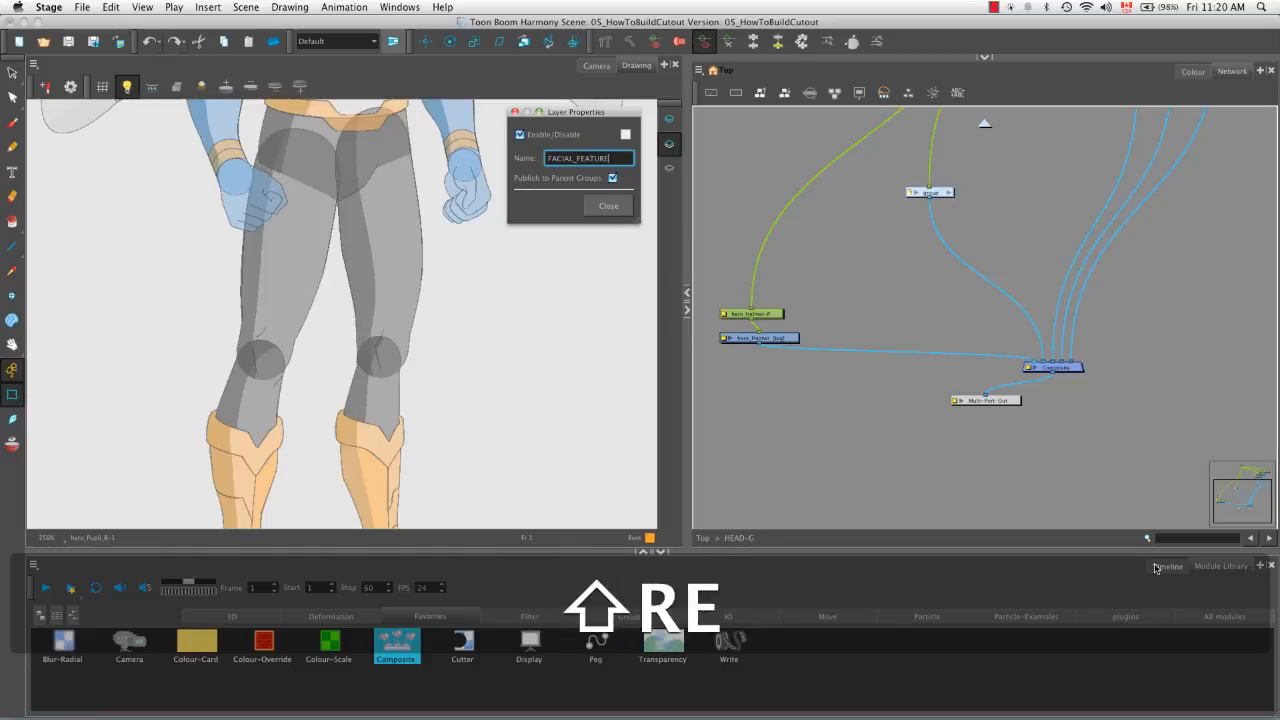
type("S-G")
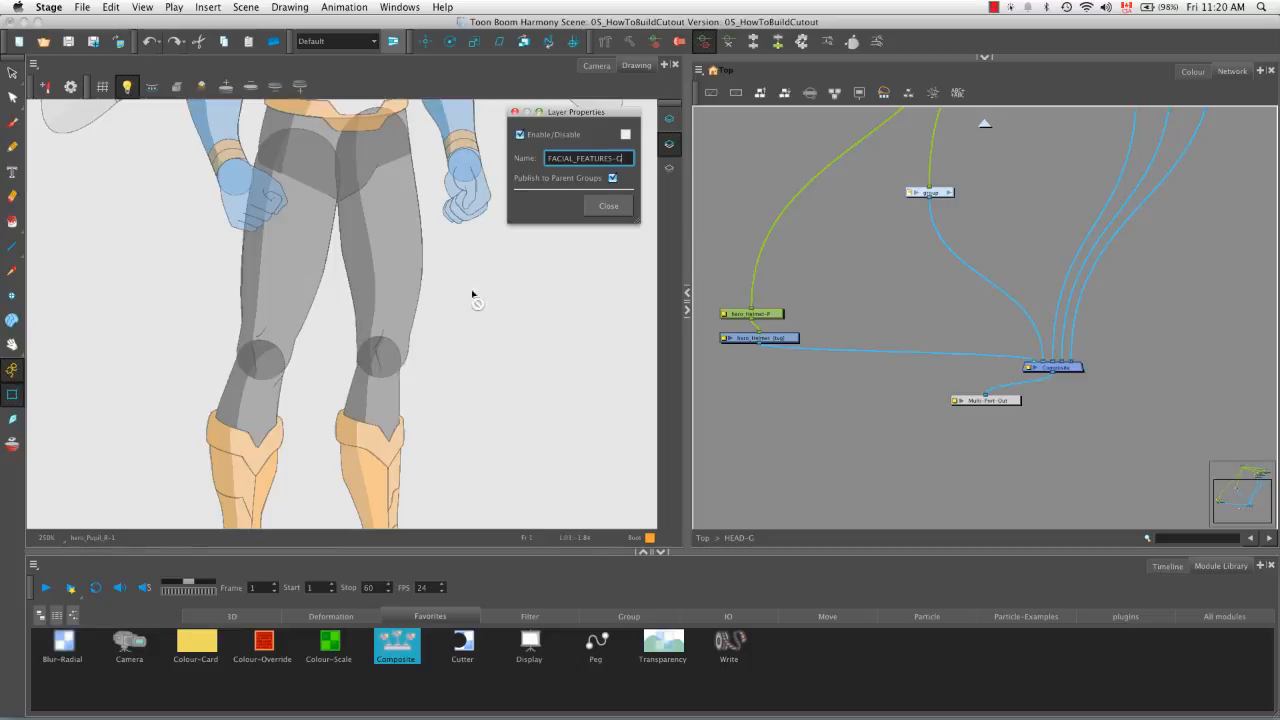
left_click(609, 206)
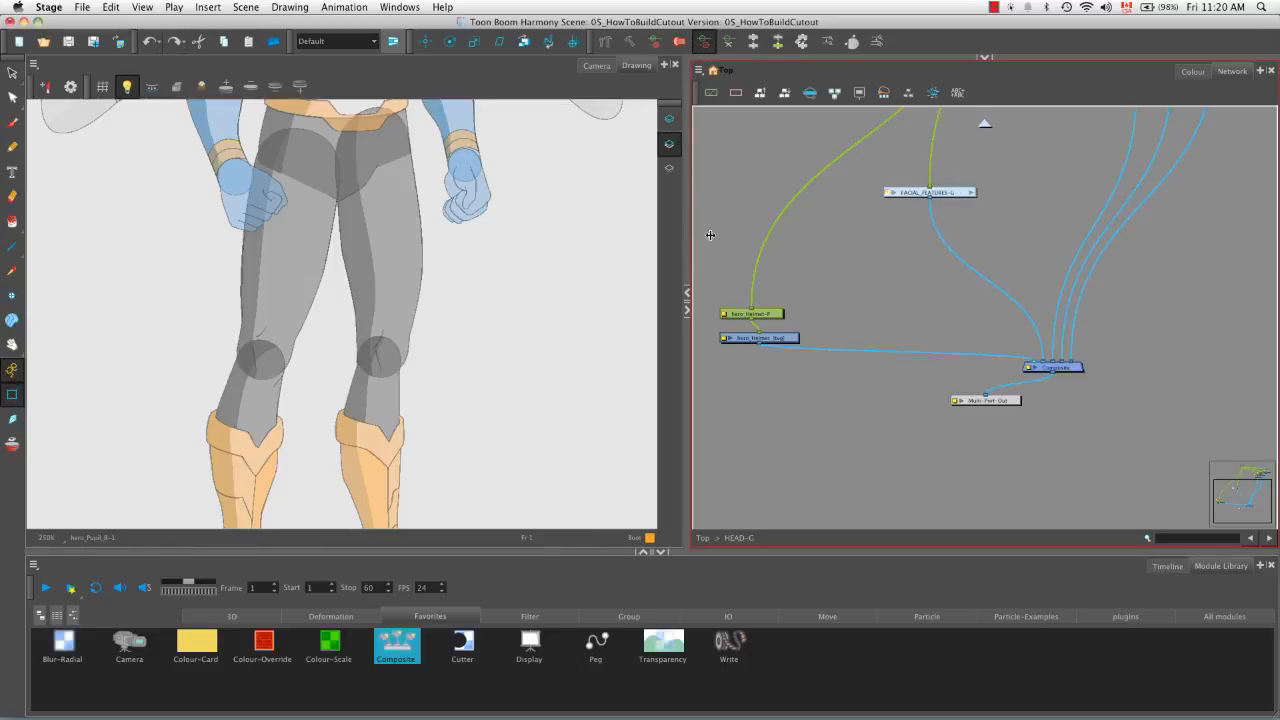
Inside FACIAL_FEATURES-G, move the left pupil and left eye drawings with their pegs side by side, apart from the other layers
left_click(972, 193)
key("space")
left_click_drag(990, 376, 954, 330)
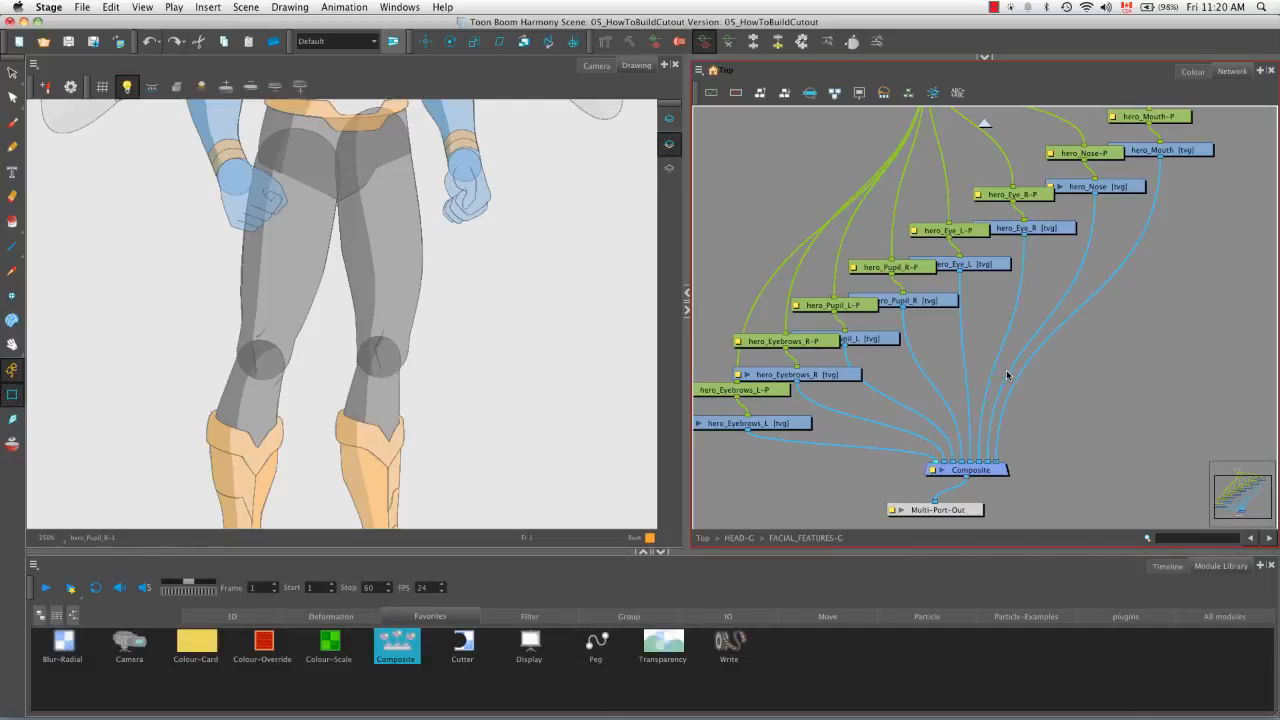
key("space")
left_click_drag(886, 399, 986, 453)
left_click_drag(984, 402, 978, 392)
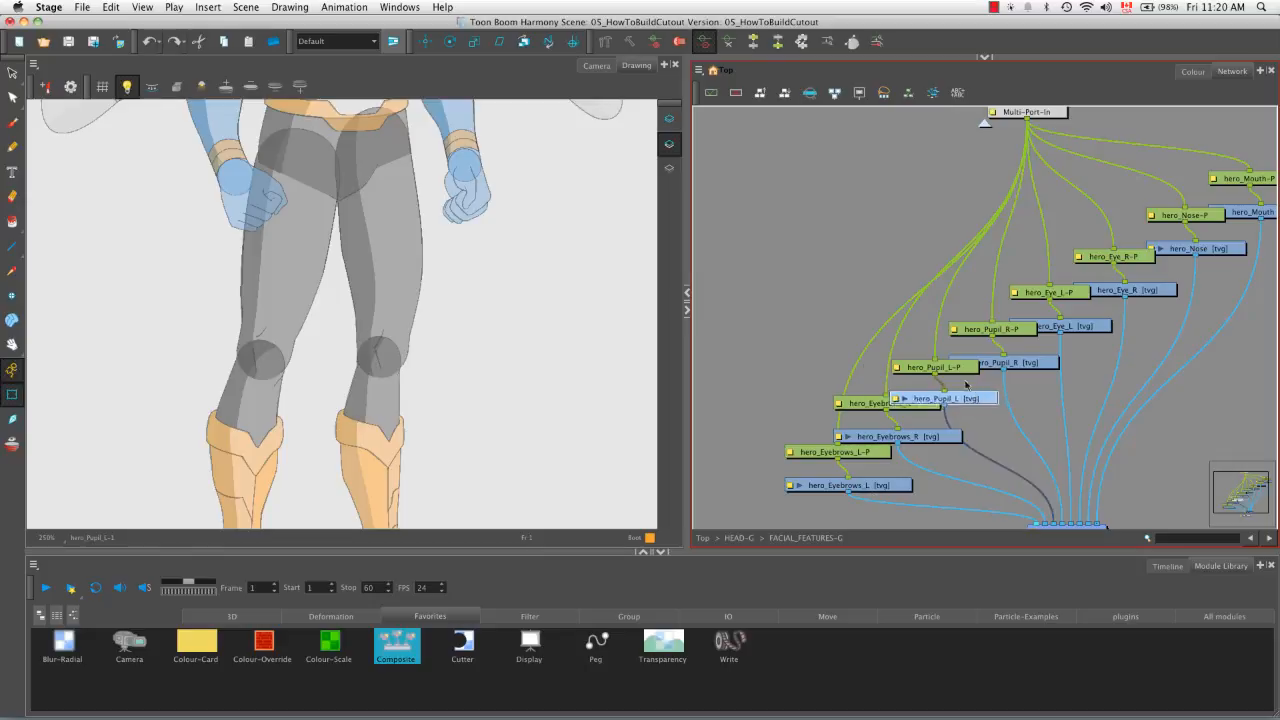
left_click_drag(975, 393, 841, 253)
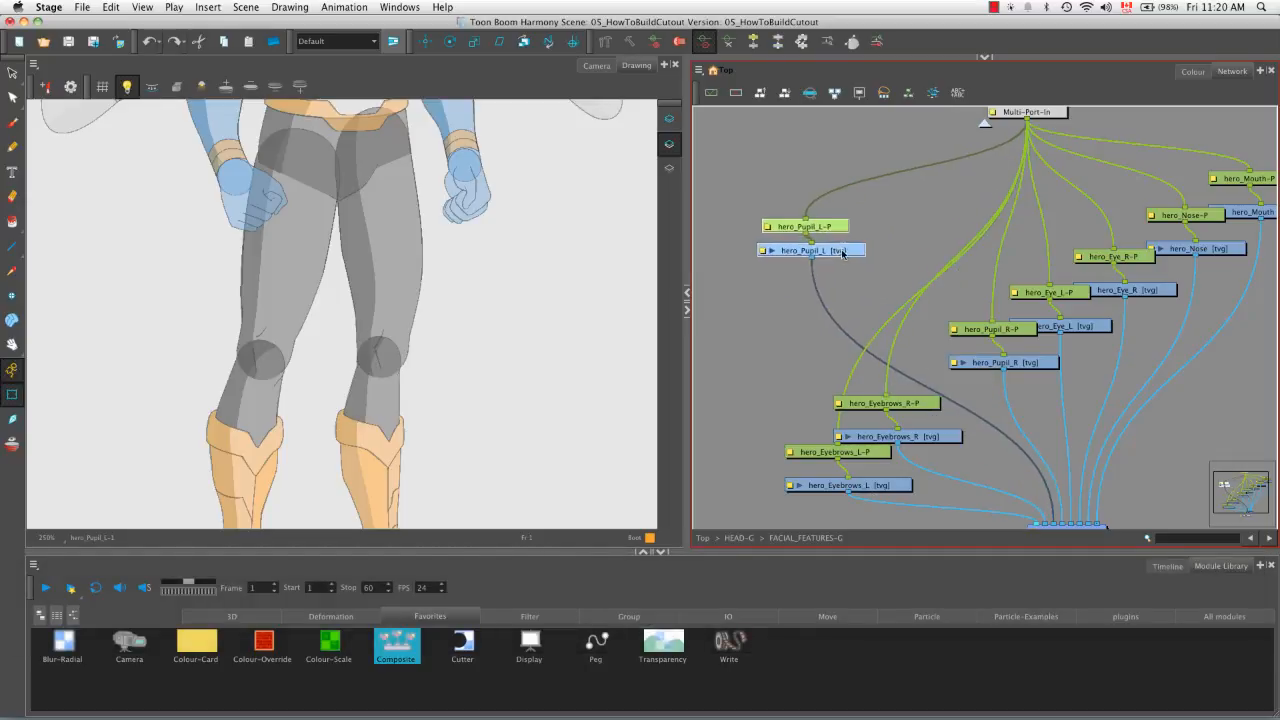
left_click_drag(1070, 294, 940, 212)
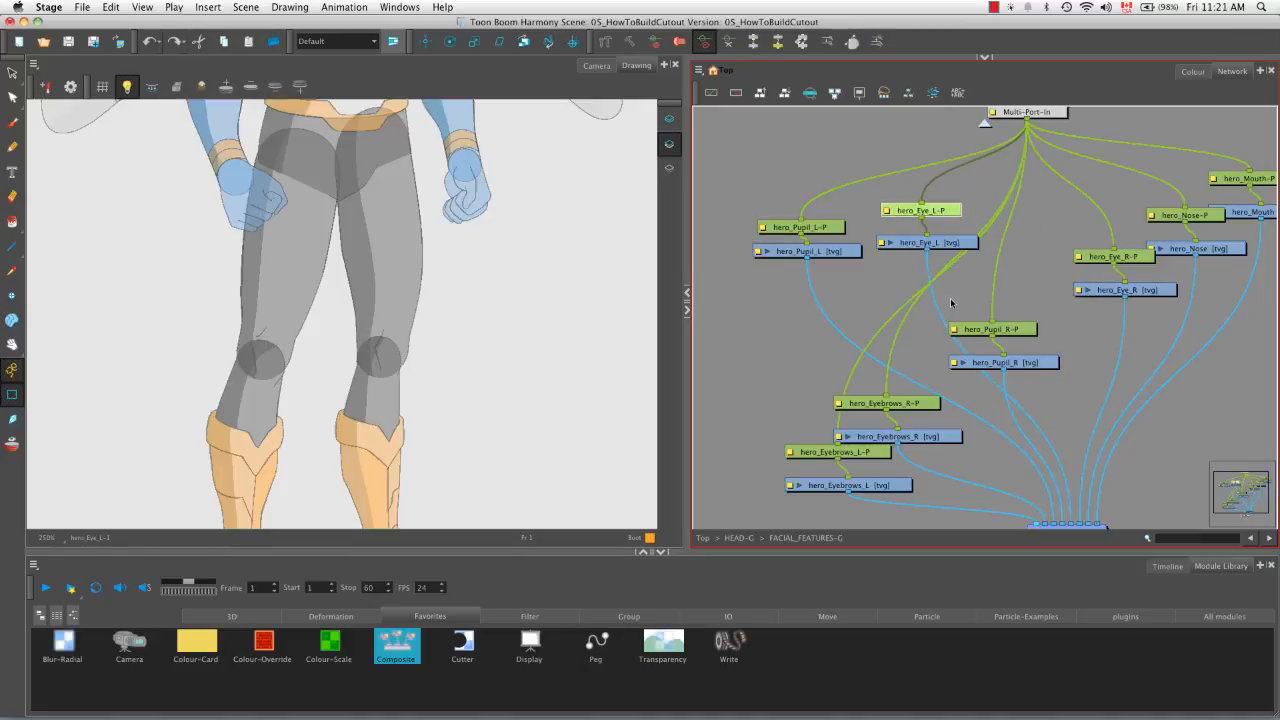
Group the left pupil and left eye layers with their pegs and disconnect the group's outputs from the Composite
left_click_drag(756, 297, 914, 200)
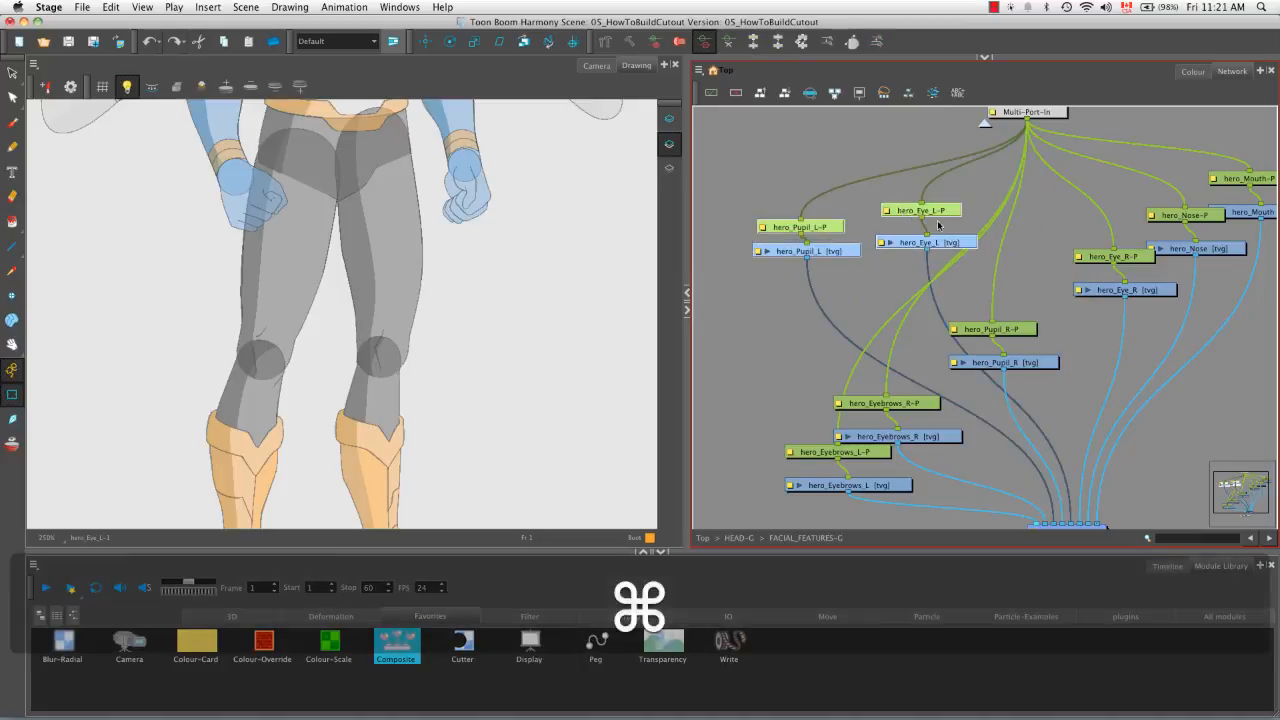
key("super+g")
key("space")
left_click_drag(898, 292, 838, 234)
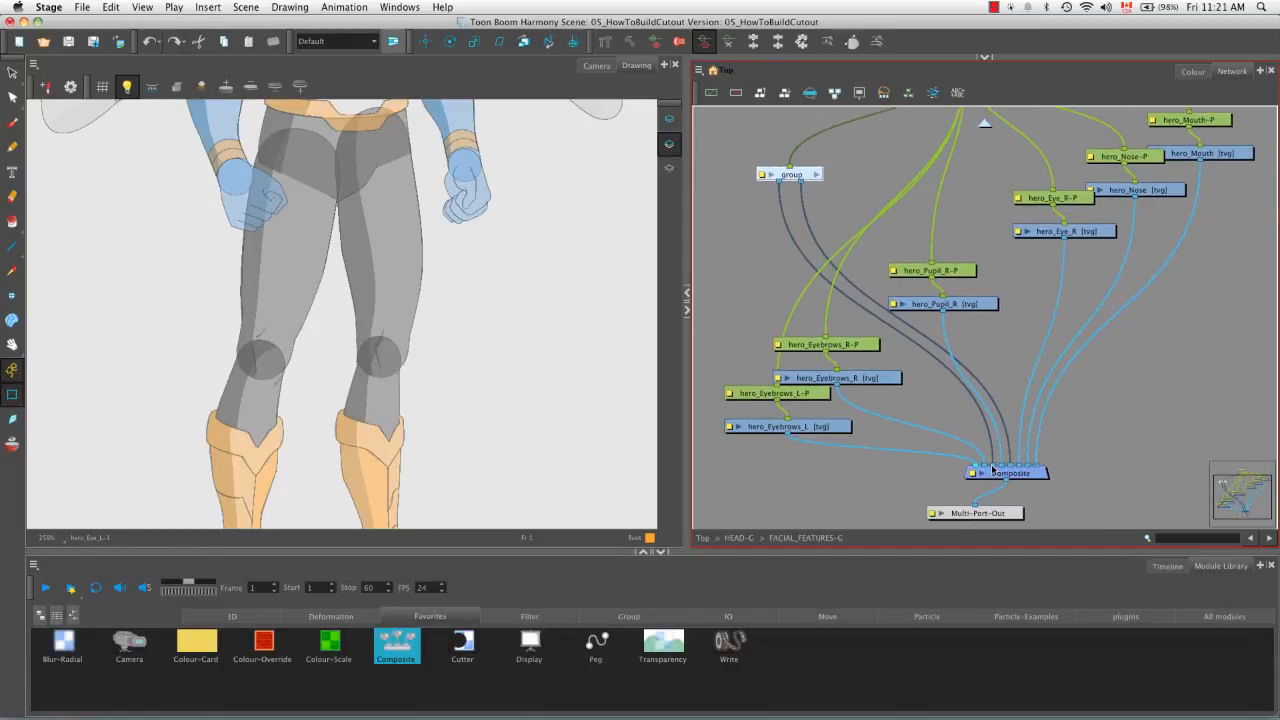
left_click(994, 467)
left_click_drag(1006, 467, 976, 420)
Inside the left eye group, parent hero_Pupil_L-P to hero_Eye_L-P and place the pupil's nodes below the eye peg
left_click(816, 174)
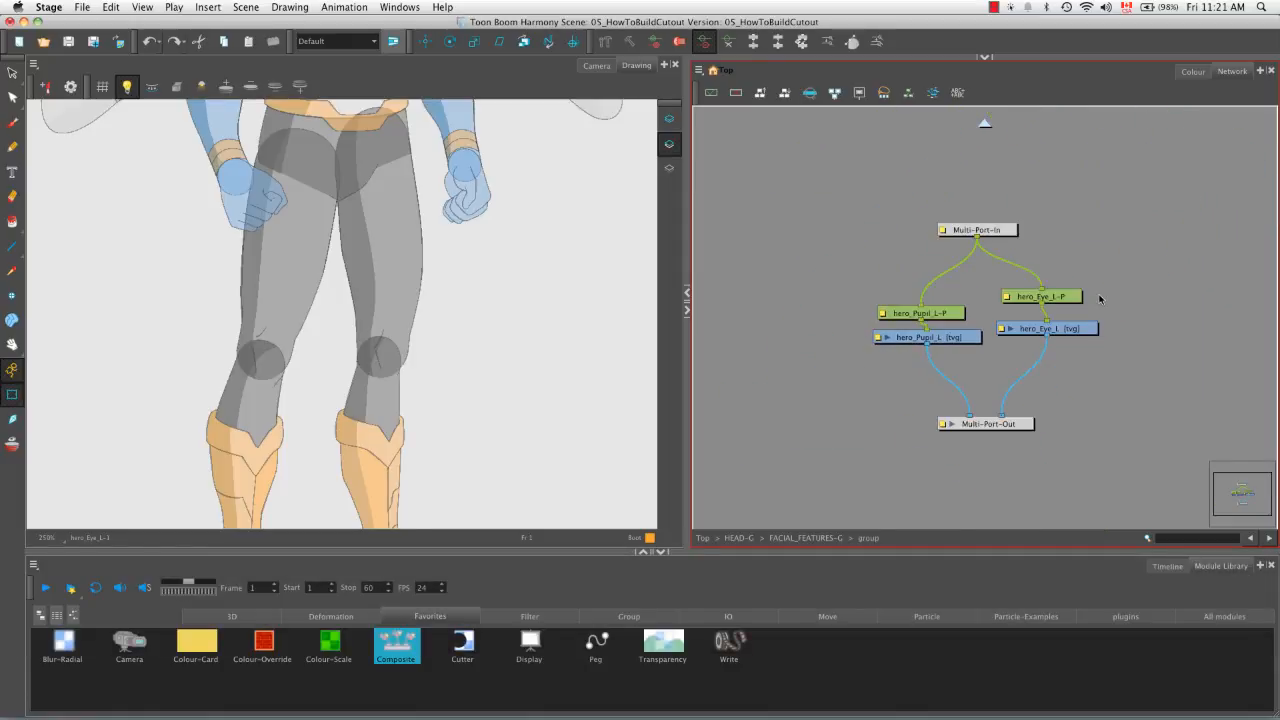
left_click_drag(1058, 297, 1035, 282)
left_click_drag(830, 395, 940, 258)
left_click_drag(1017, 288, 937, 362)
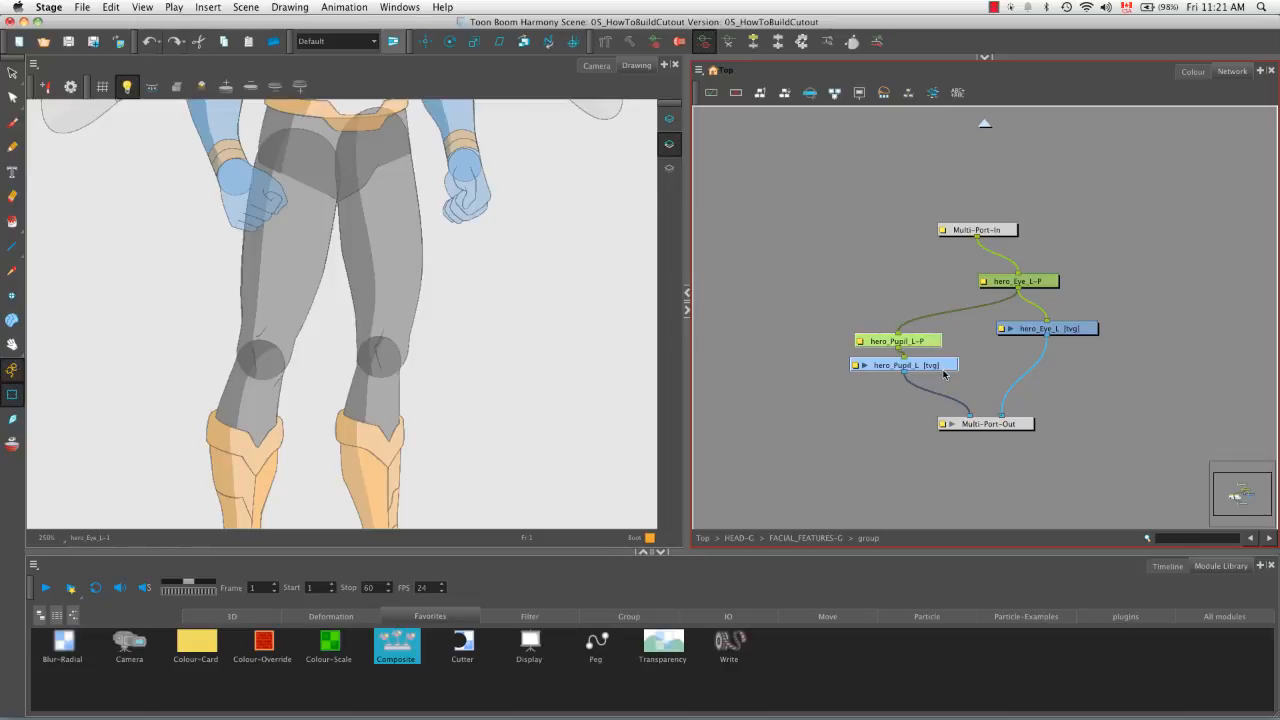
left_click_drag(944, 370, 953, 364)
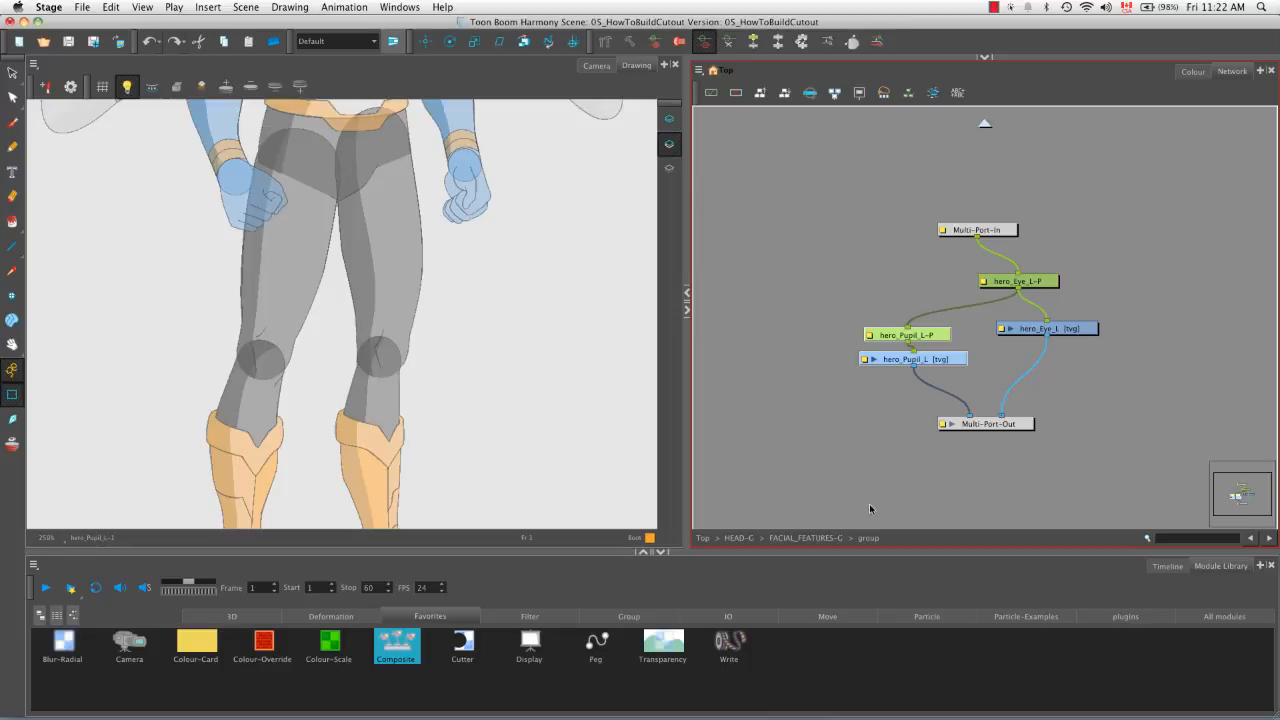
Return to FACIAL_FEATURES-G and connect both outputs of the left eye group to the Composite between the existing connections
left_click(805, 538)
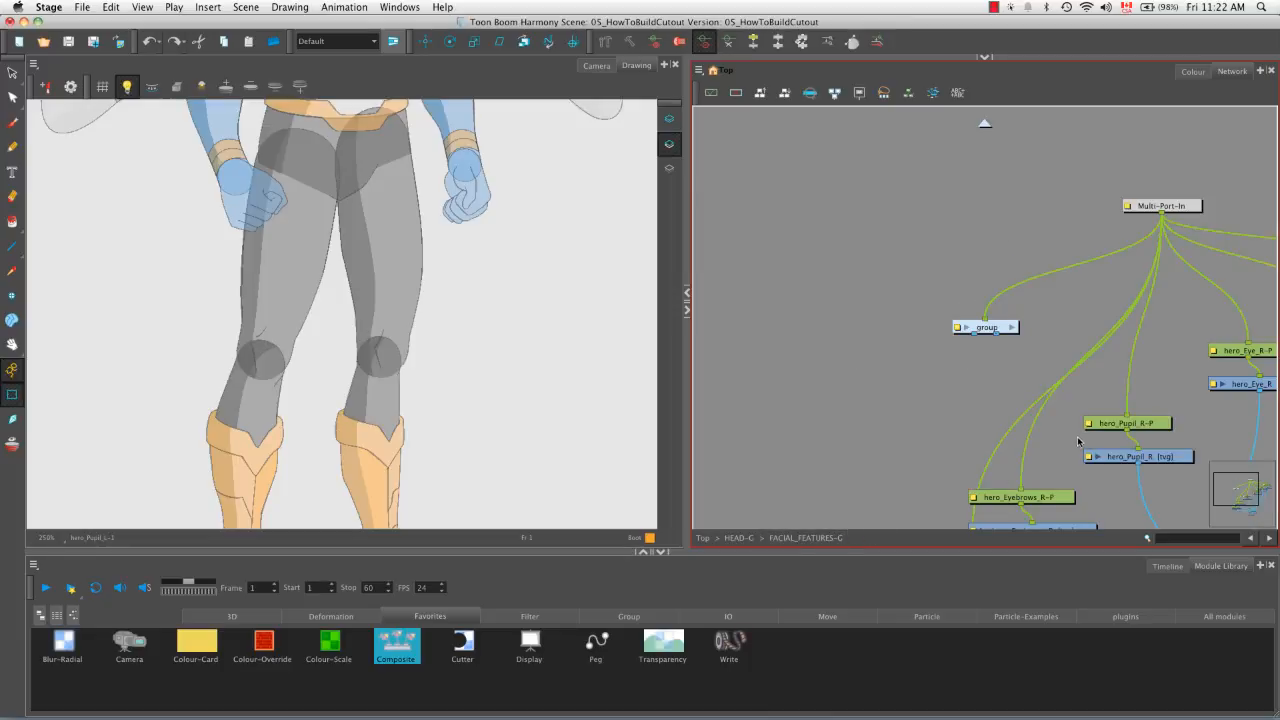
key("space")
left_click_drag(1044, 442, 918, 348)
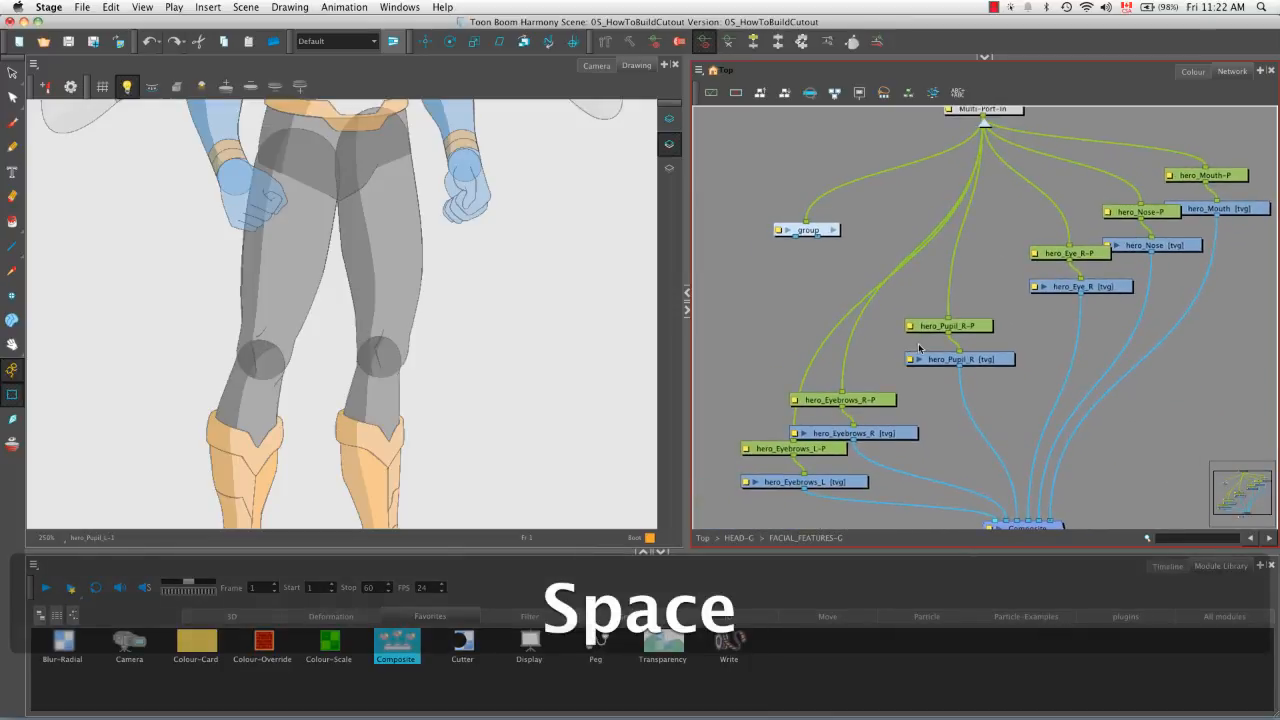
left_click_drag(818, 237, 1011, 520)
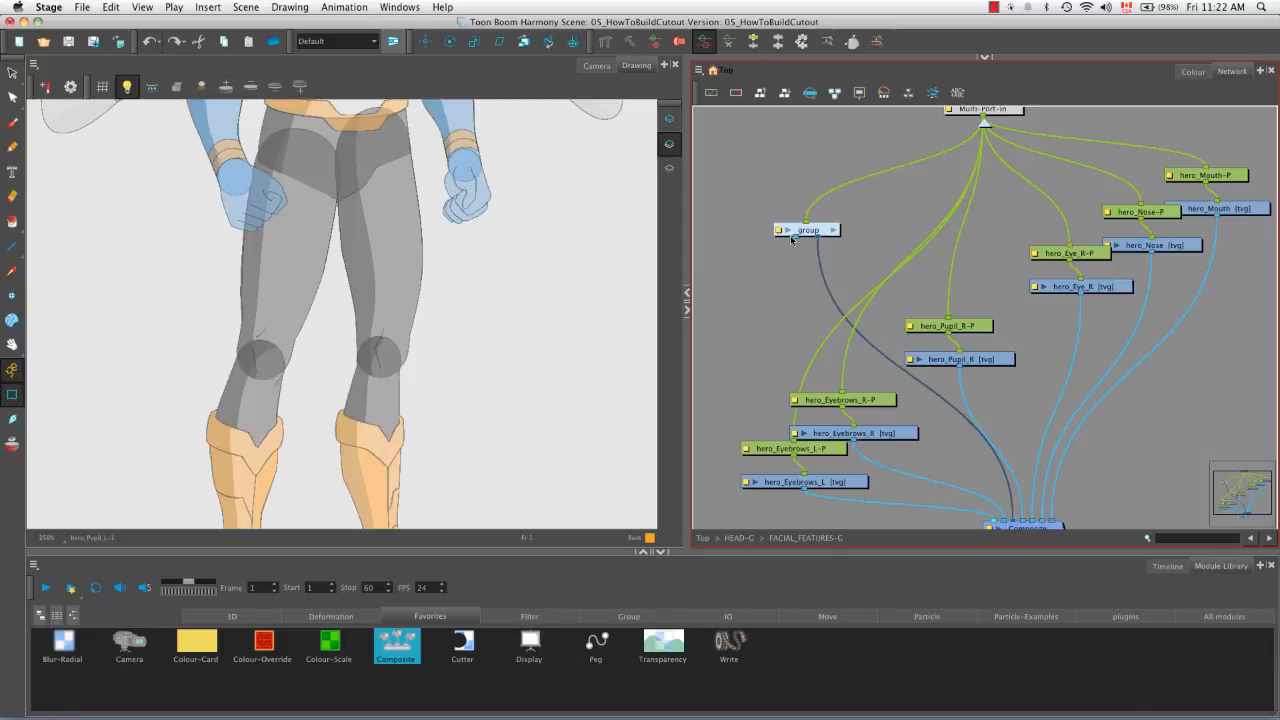
left_click_drag(796, 238, 1009, 520)
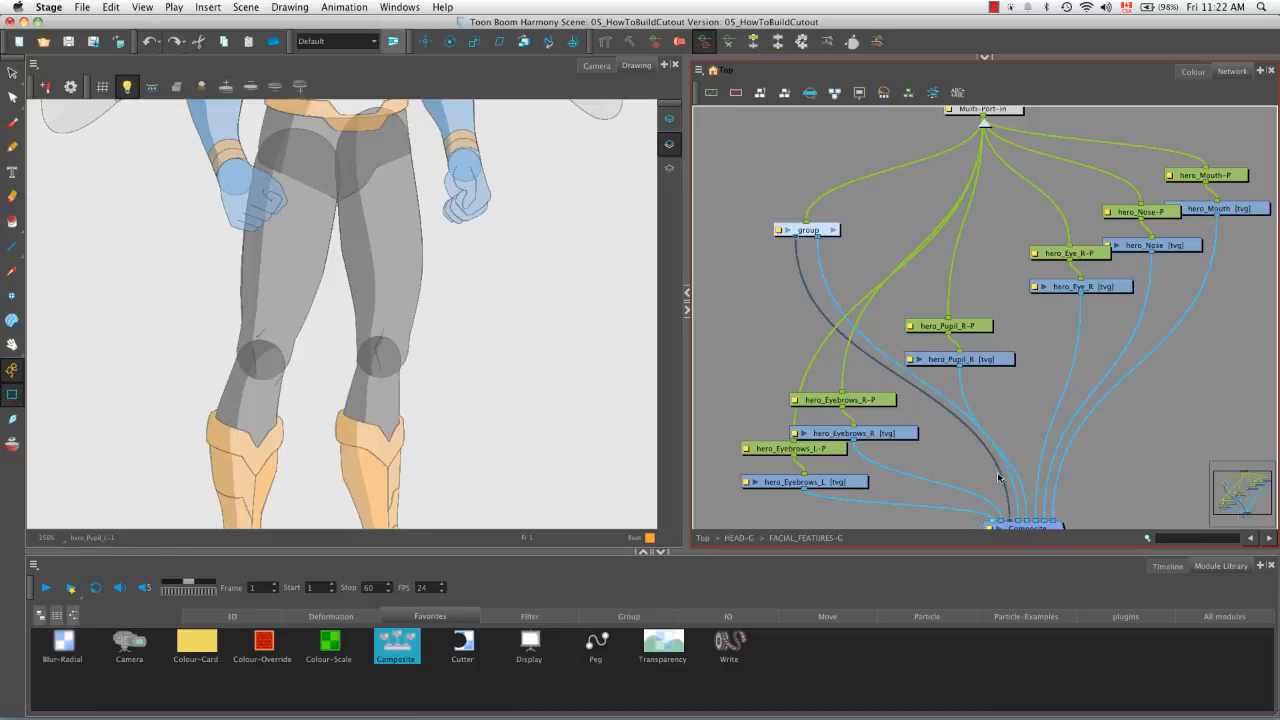
Group the right pupil and right eye layers with their pegs, and inside that group parent hero_Pupil_R-P to hero_Eye_R-P
left_click_drag(935, 255, 1068, 367)
key("super+g")
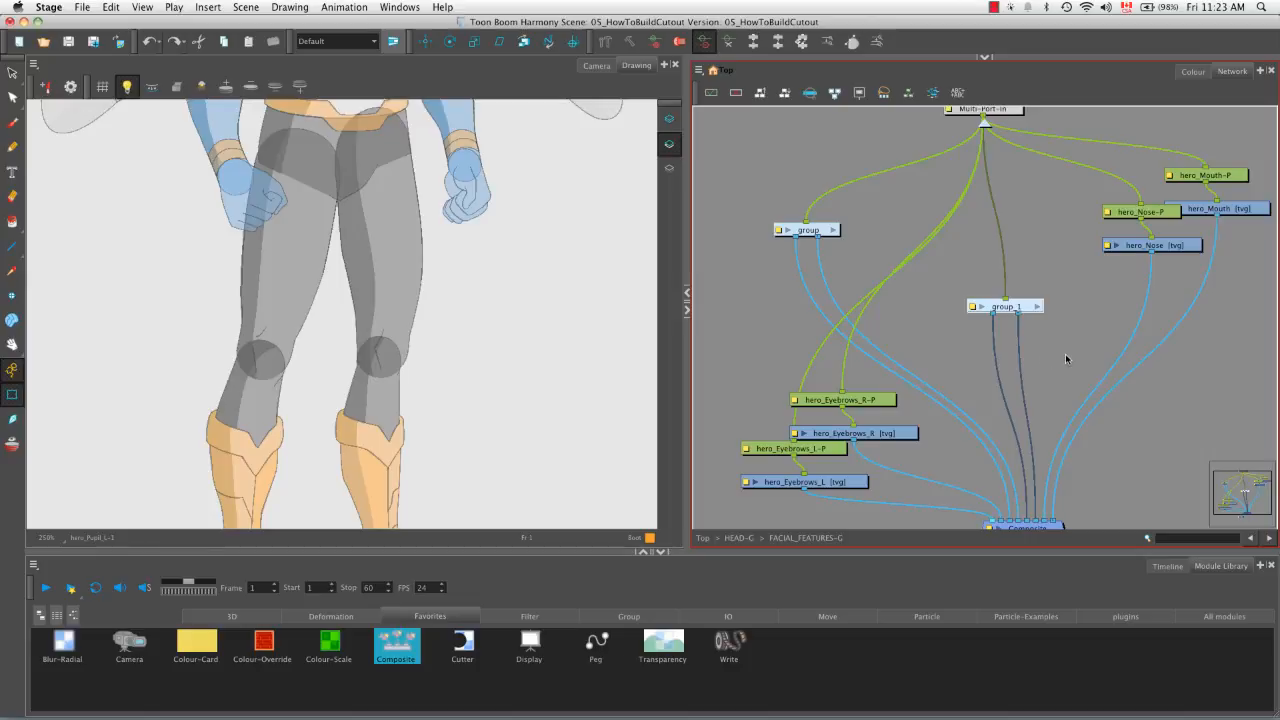
left_click(1036, 307)
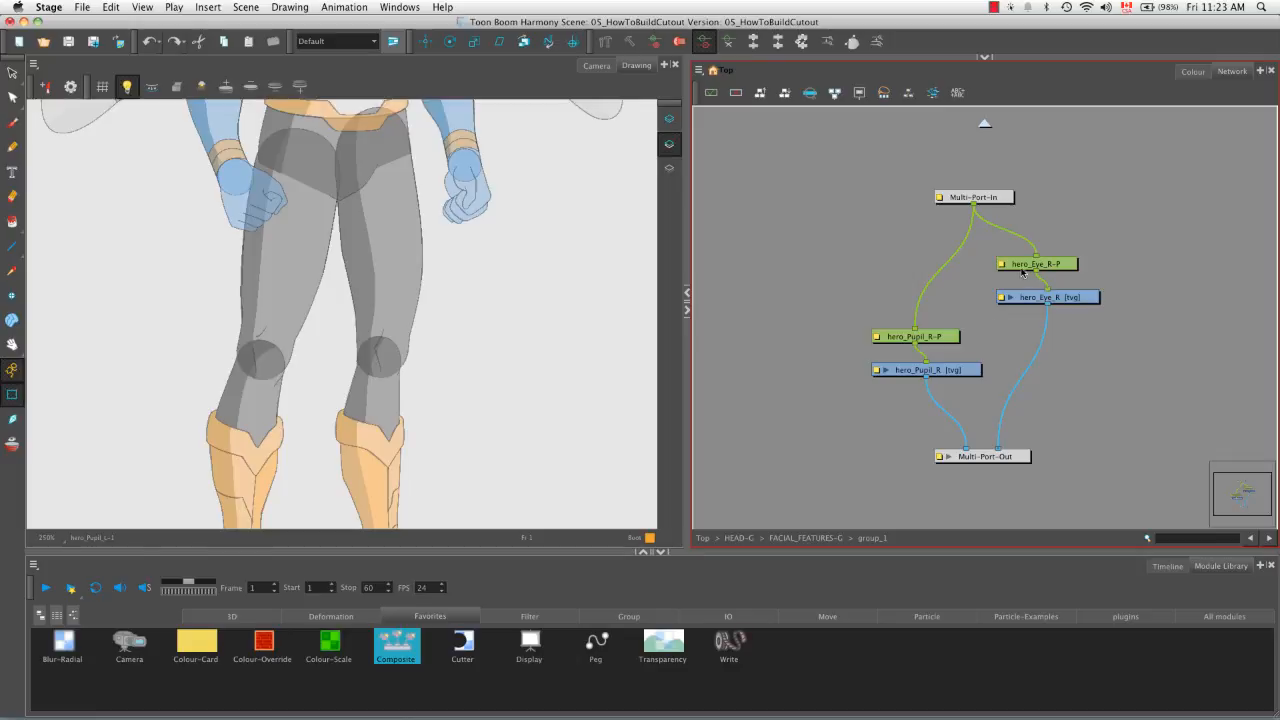
left_click_drag(915, 328, 950, 235)
left_click_drag(1036, 272, 917, 324)
Back in FACIAL_FEATURES-G, rename the right eye group as R_EYE-G
left_click(815, 539)
key("space")
left_click_drag(978, 420, 953, 343)
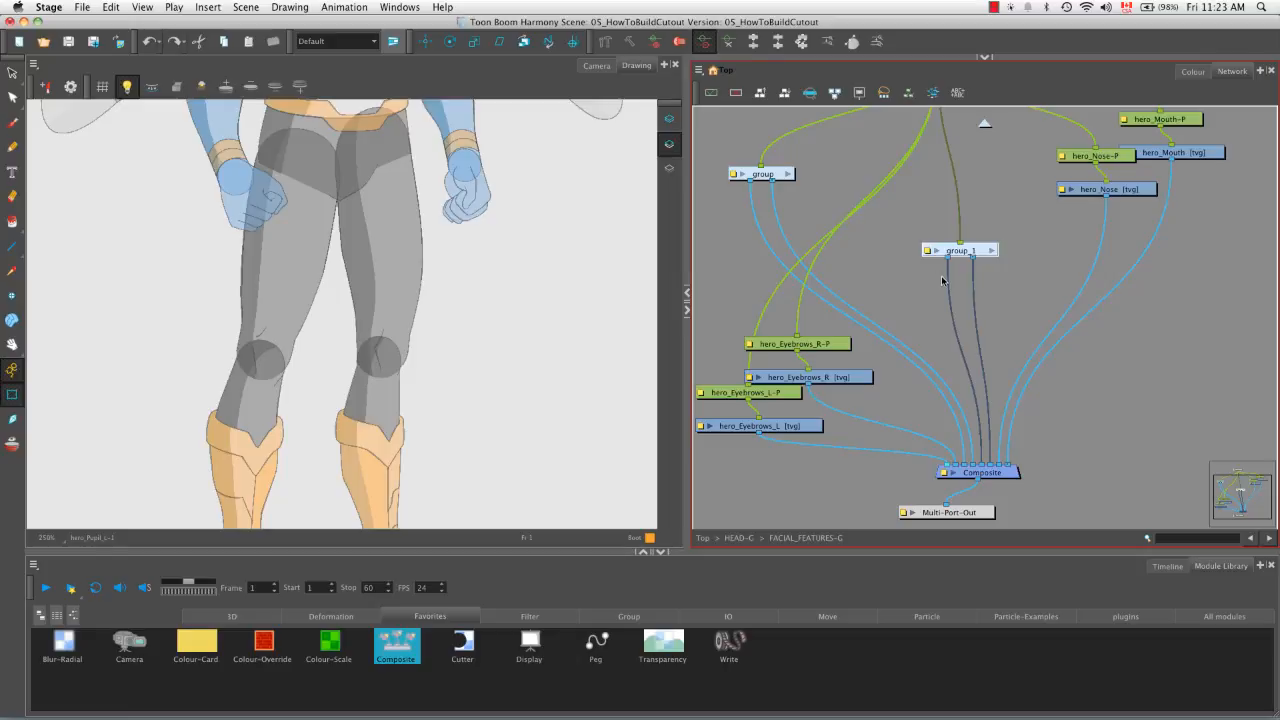
key("space")
left_click_drag(944, 281, 969, 358)
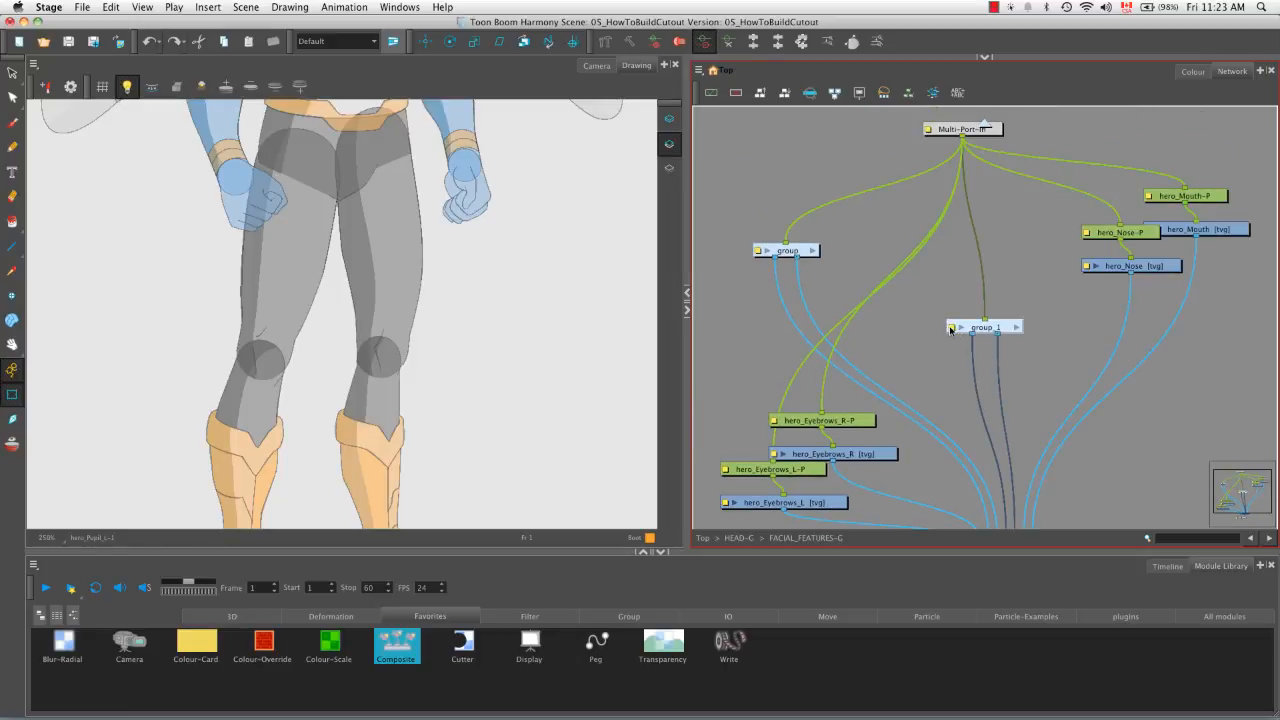
left_click(950, 330)
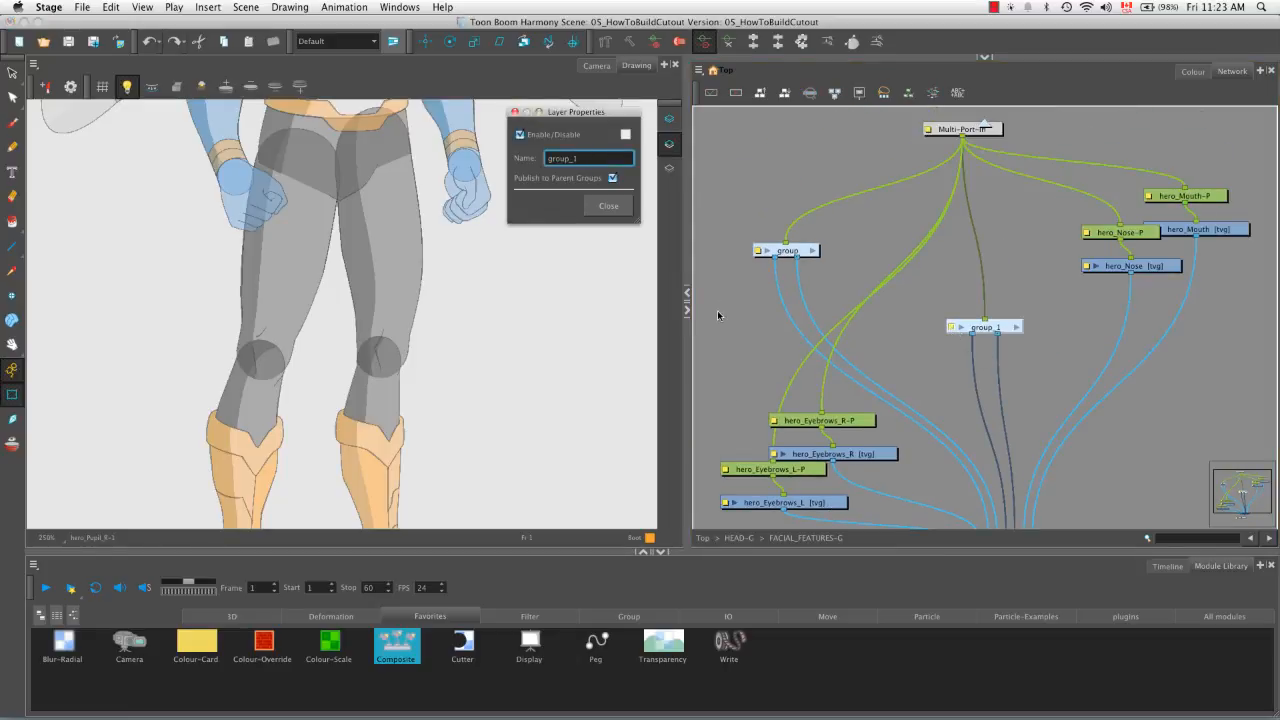
key("BackSpace")
key("BackSpace")
key("BackSpace")
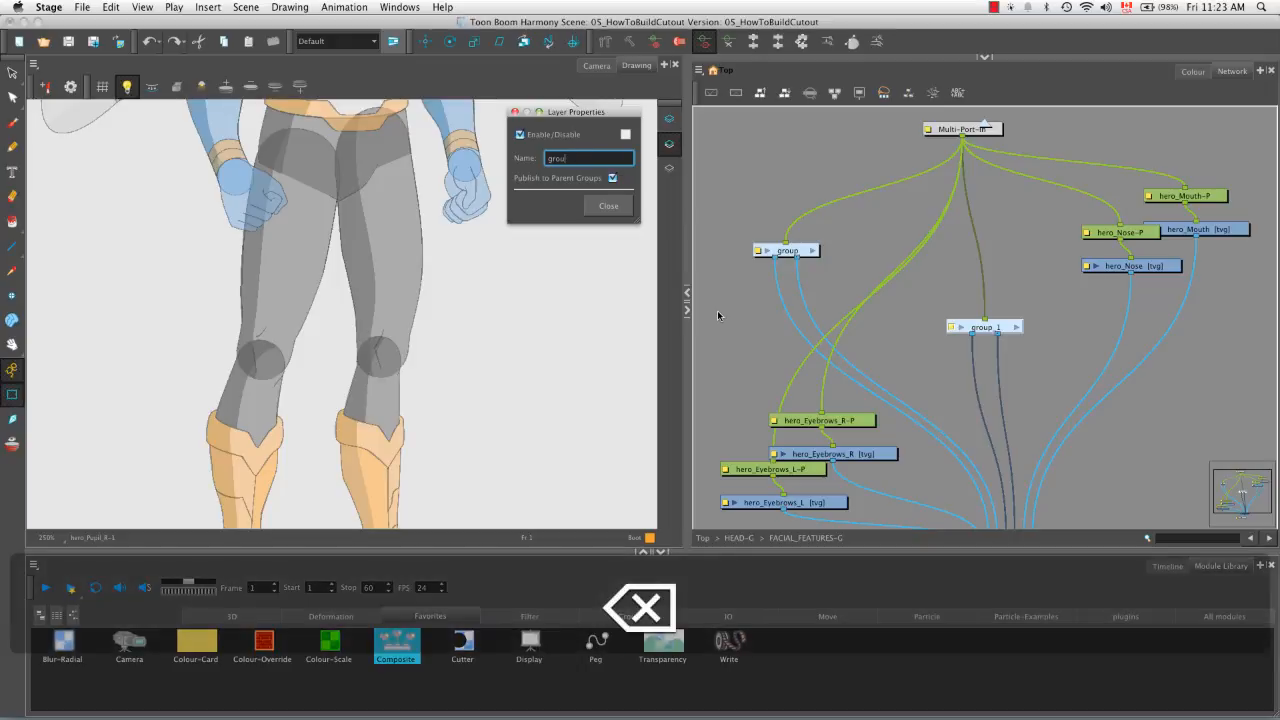
type("R_")
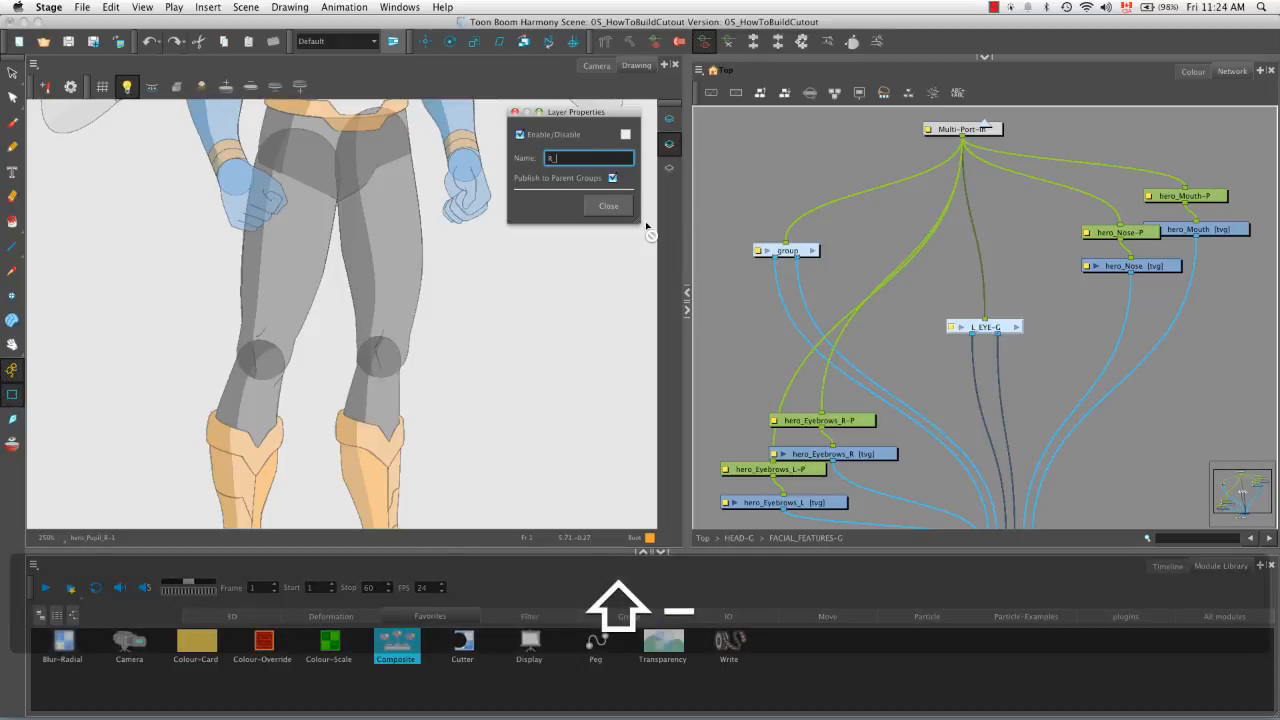
type("EYE-G")
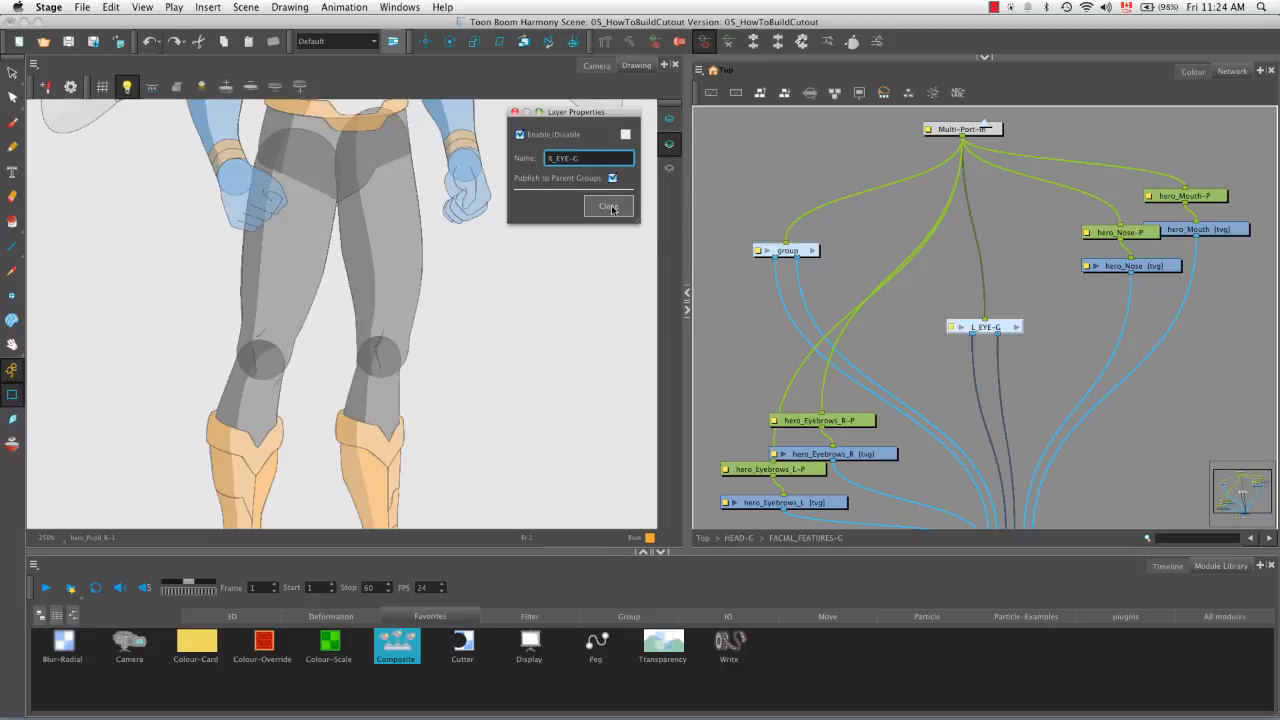
left_click(608, 205)
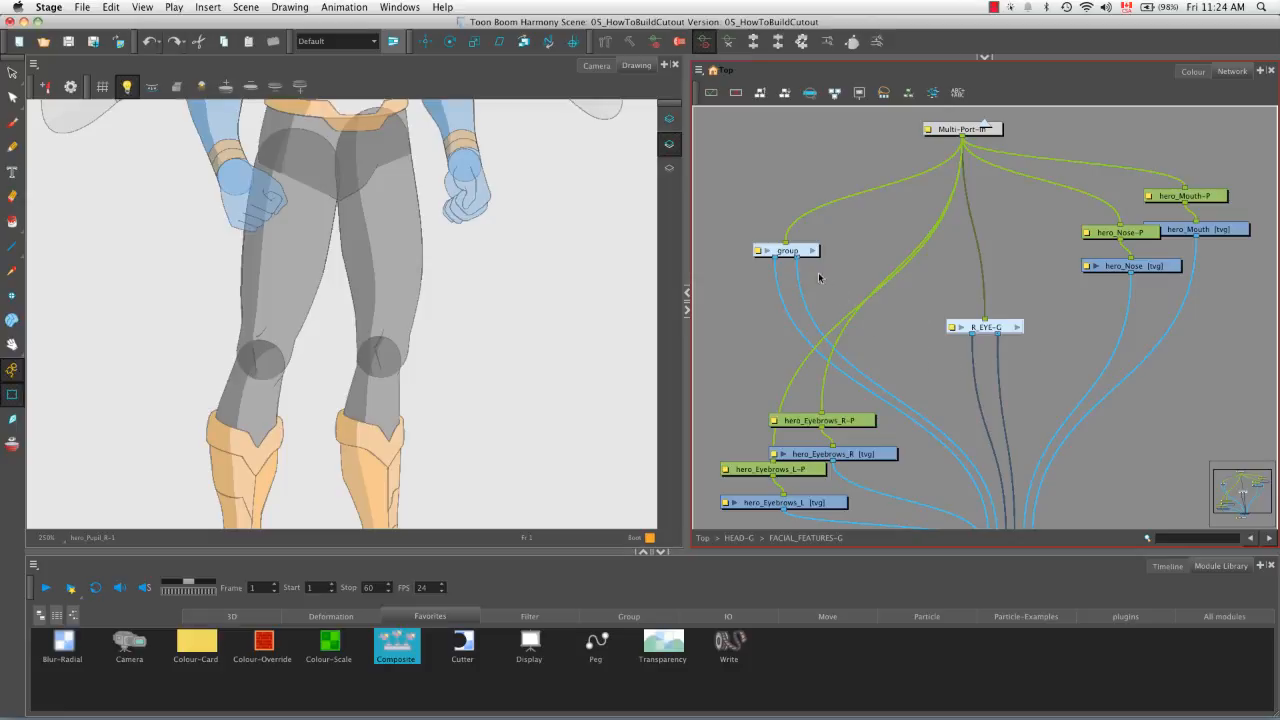
Rename the left eye group as L_EYE-G
double_click(761, 251)
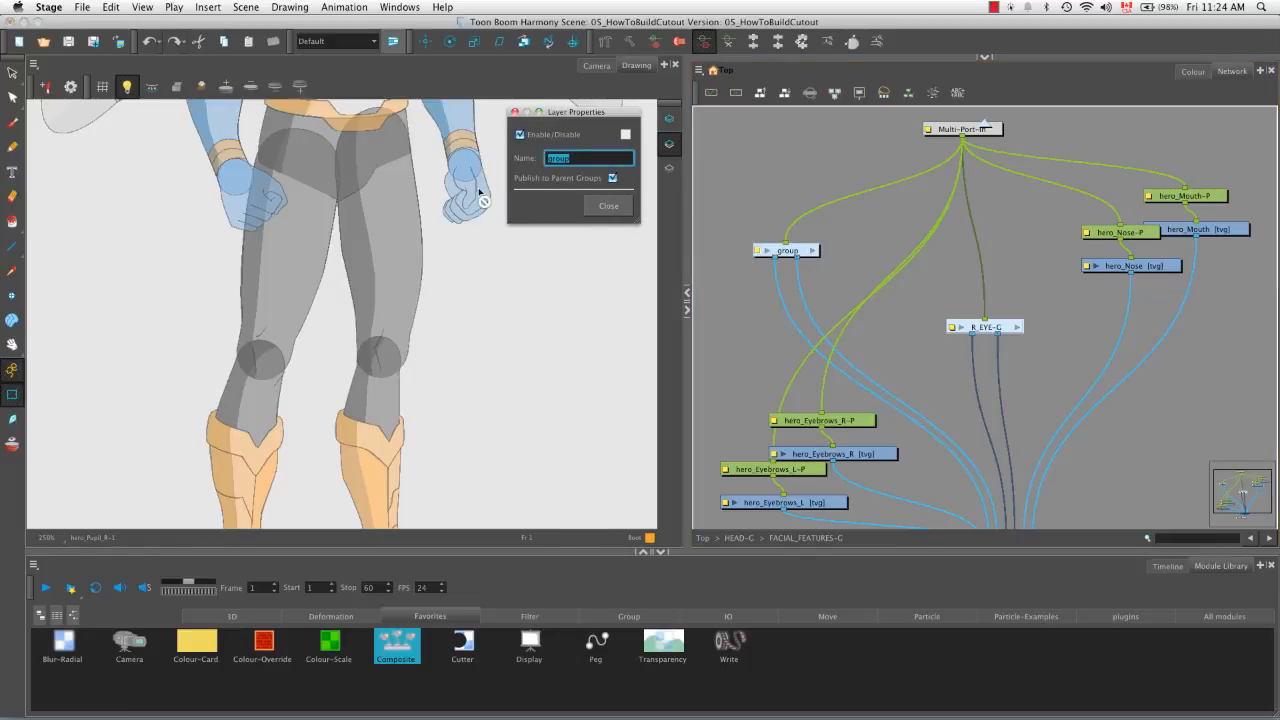
key("BackSpace")
type("L_")
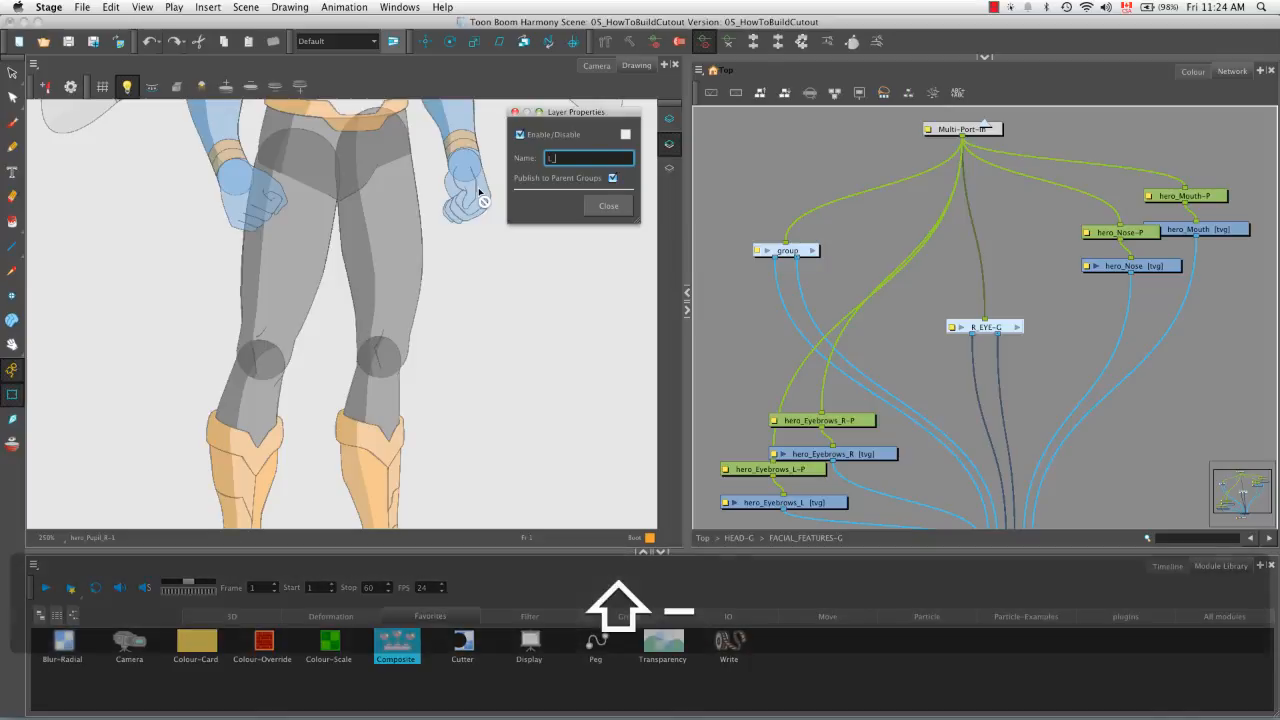
type("EYE-G")
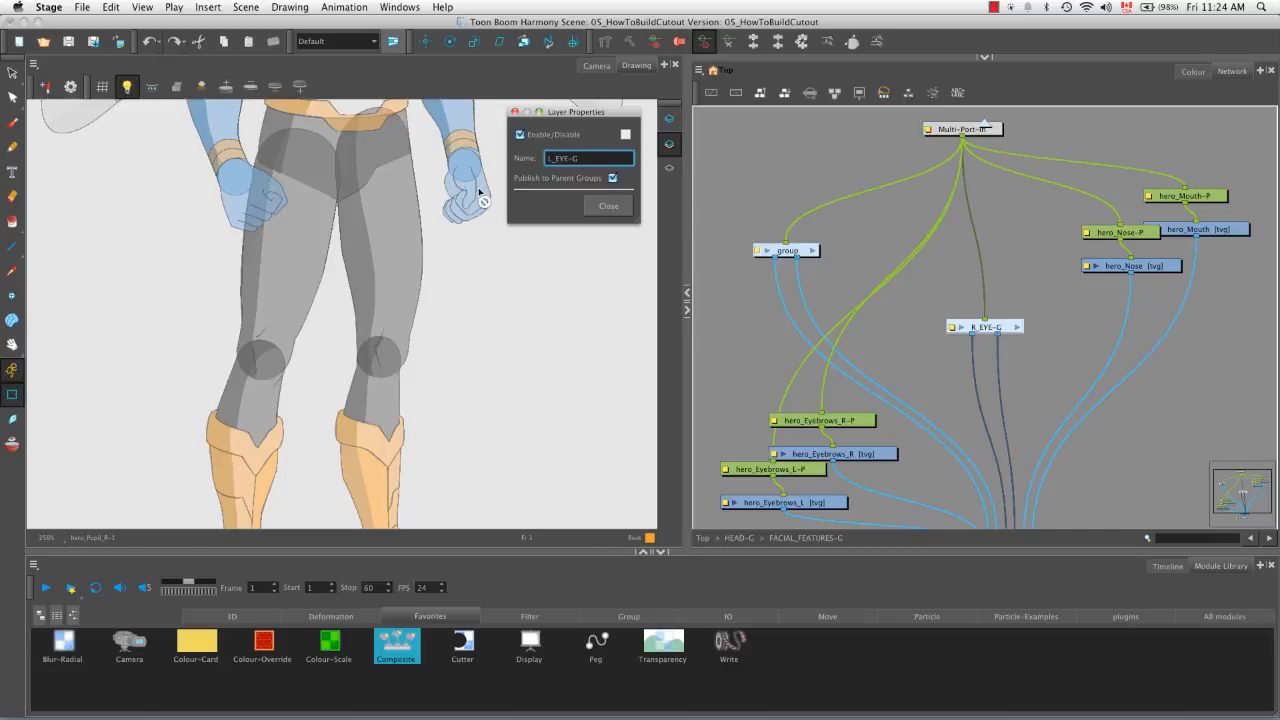
left_click(609, 205)
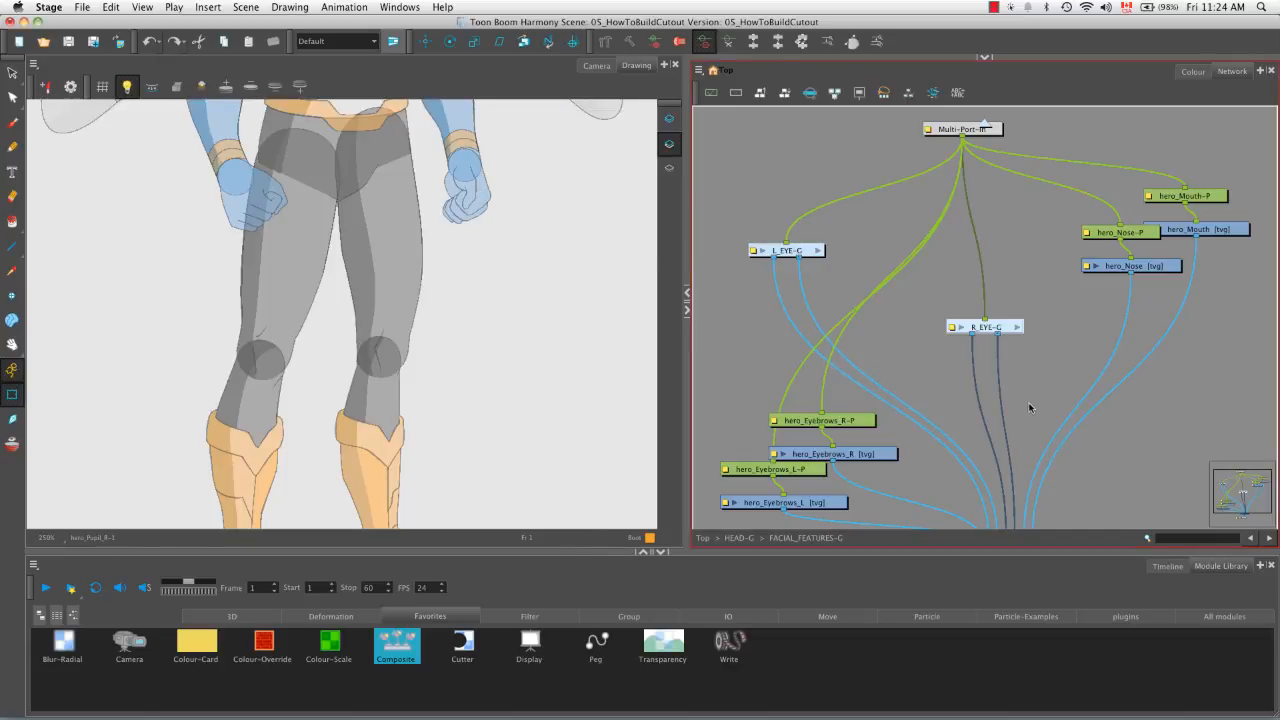
Go back up through HEAD-G to the top-level network and examine the layout of the body-part layers and their pegs
key("space")
left_click_drag(1029, 401, 1023, 321)
left_click(740, 538)
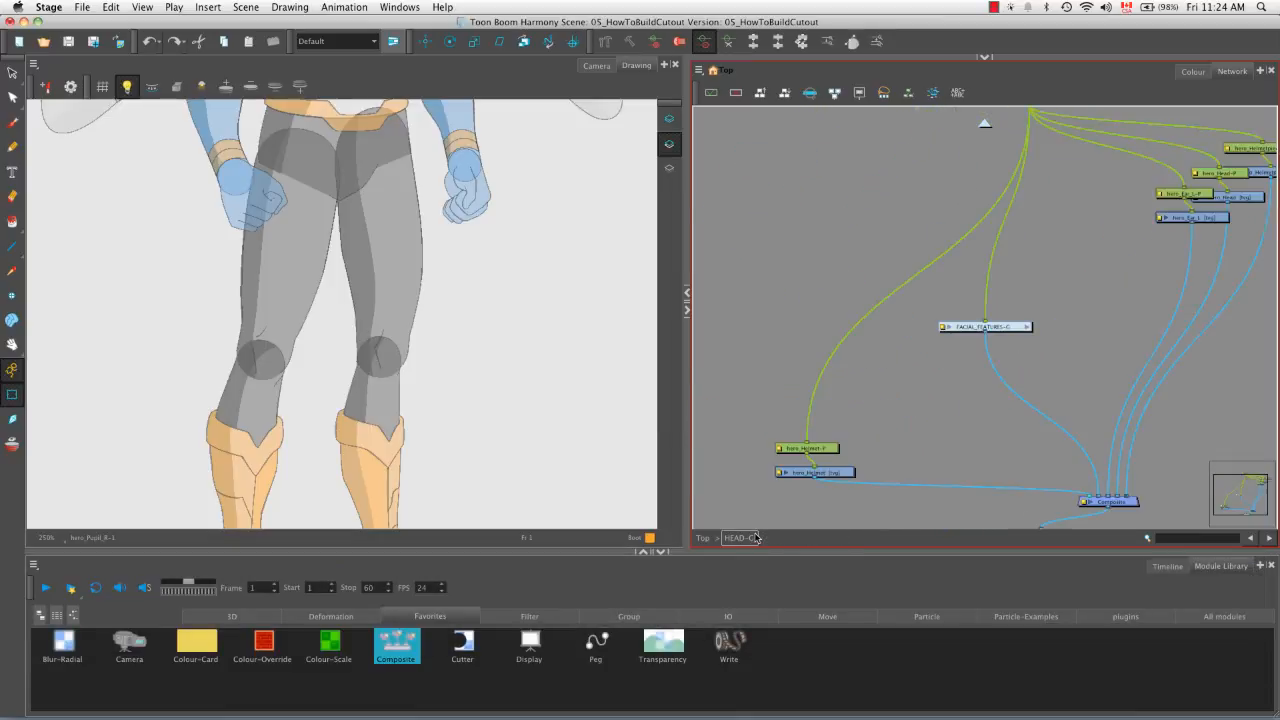
key("space")
left_click_drag(1106, 369, 1026, 391)
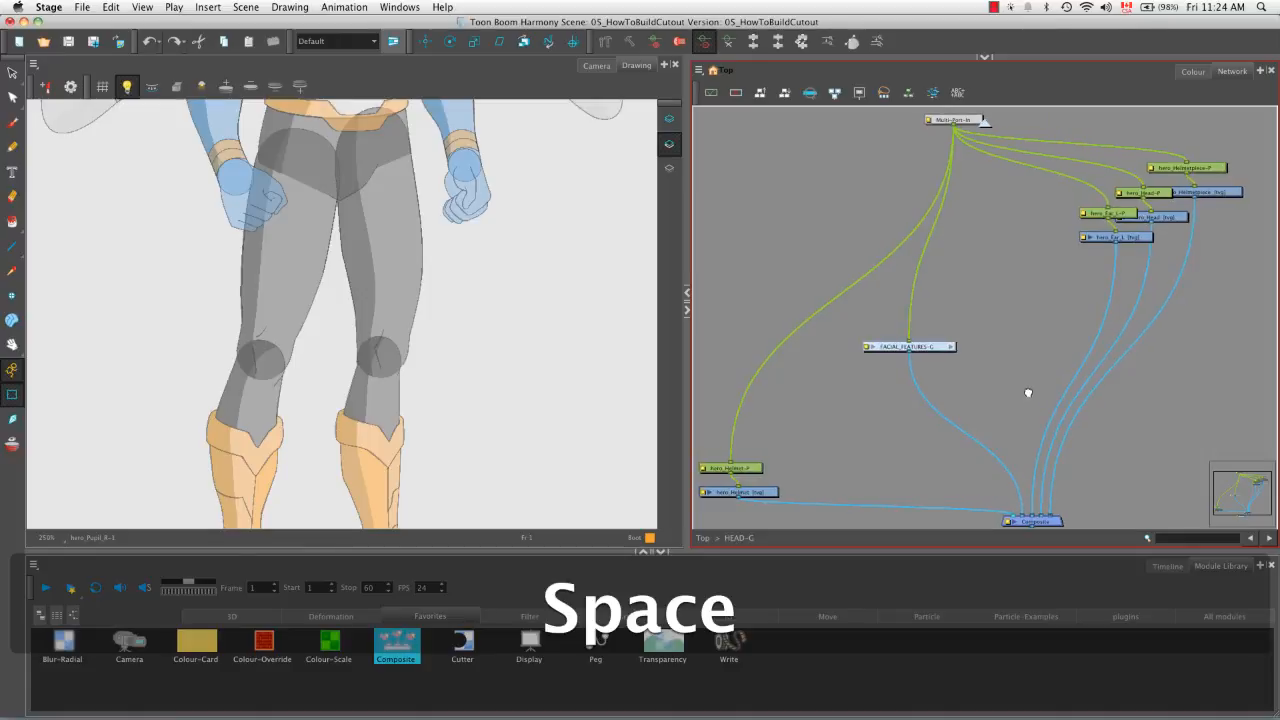
left_click(705, 538)
key("space")
left_click_drag(966, 400, 958, 444)
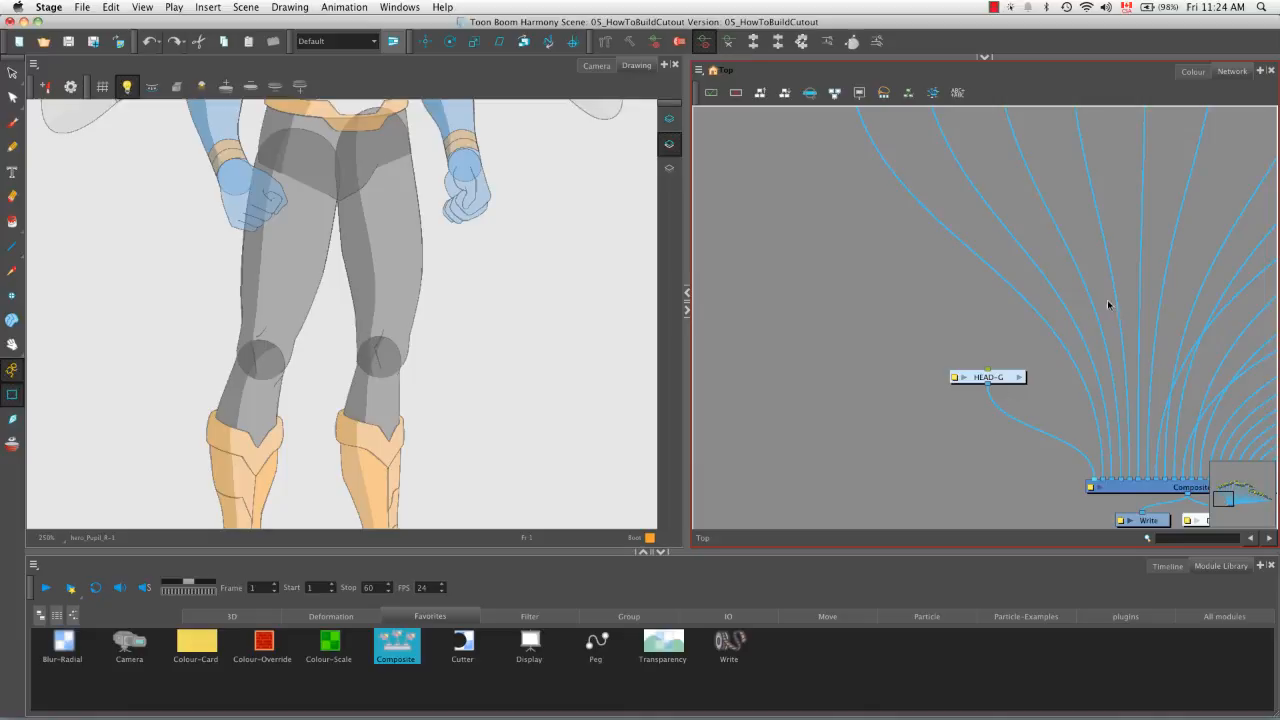
key("space")
left_click_drag(1126, 260, 980, 390)
key("1")
key("1")
key("1")
key("space")
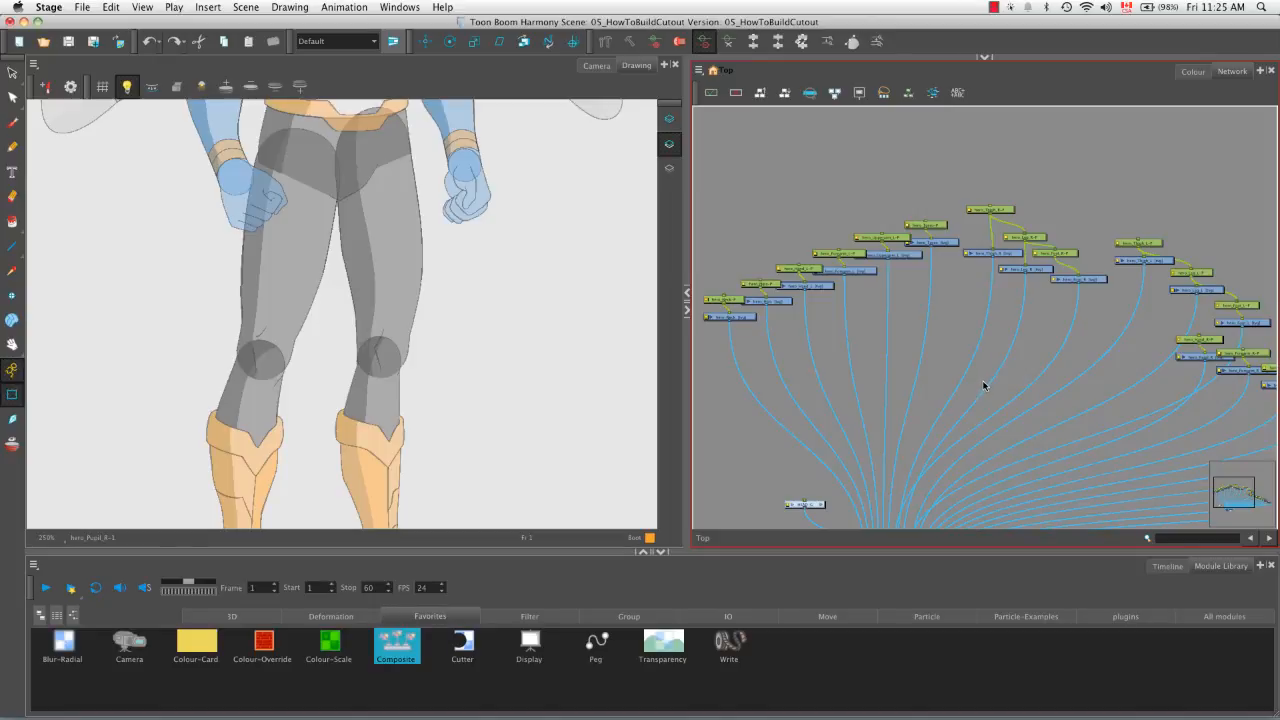
Show the full character in the Camera view and add a Peg above the body-part nodes in the network
left_click(598, 67)
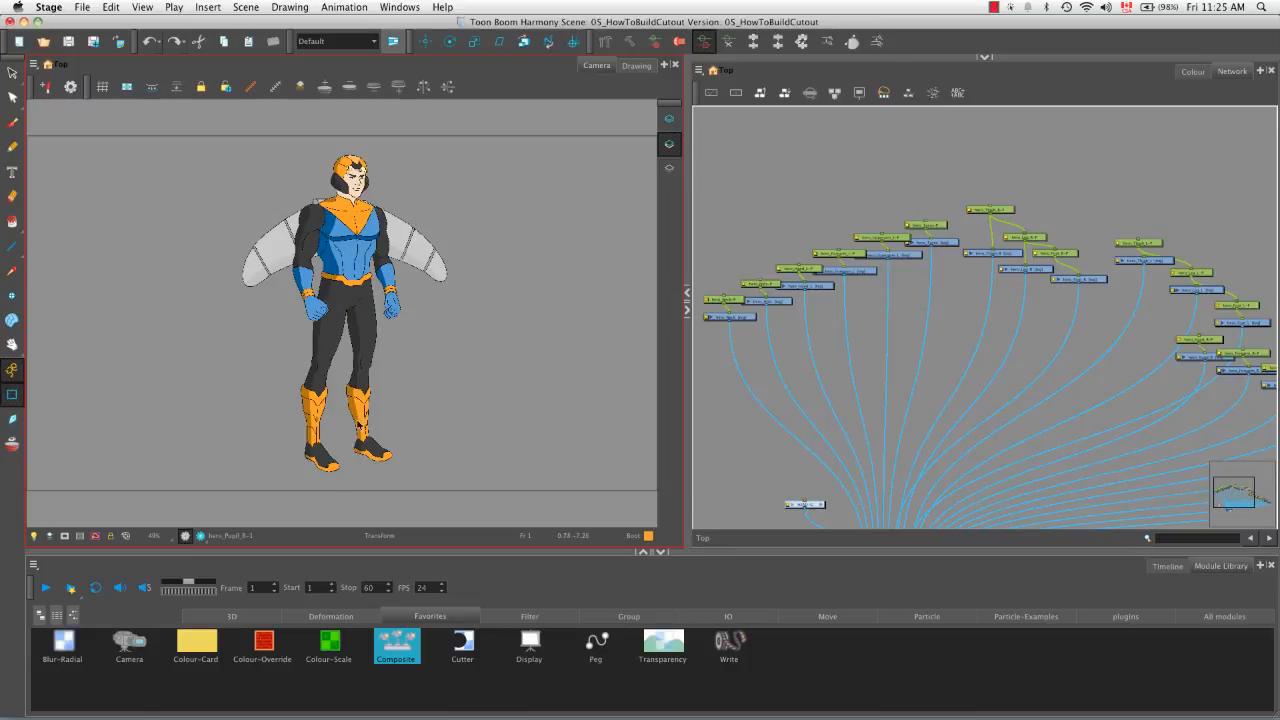
left_click(821, 208)
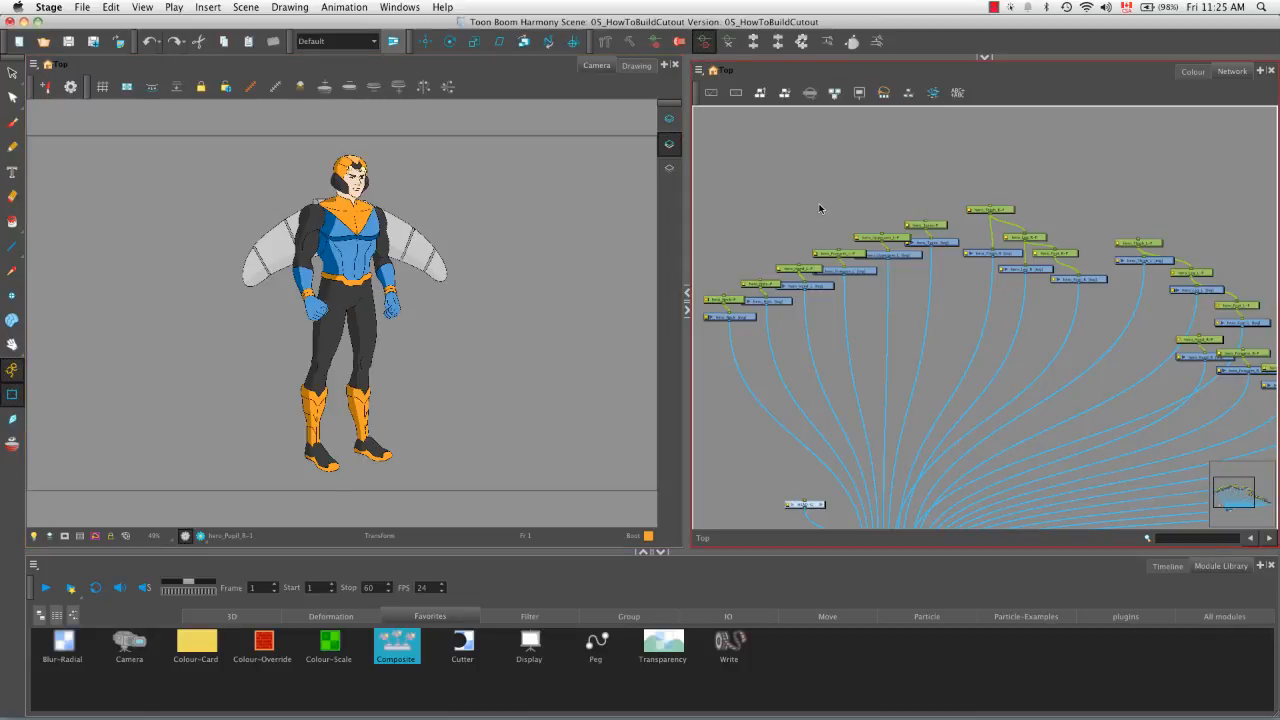
left_click_drag(597, 648, 821, 194)
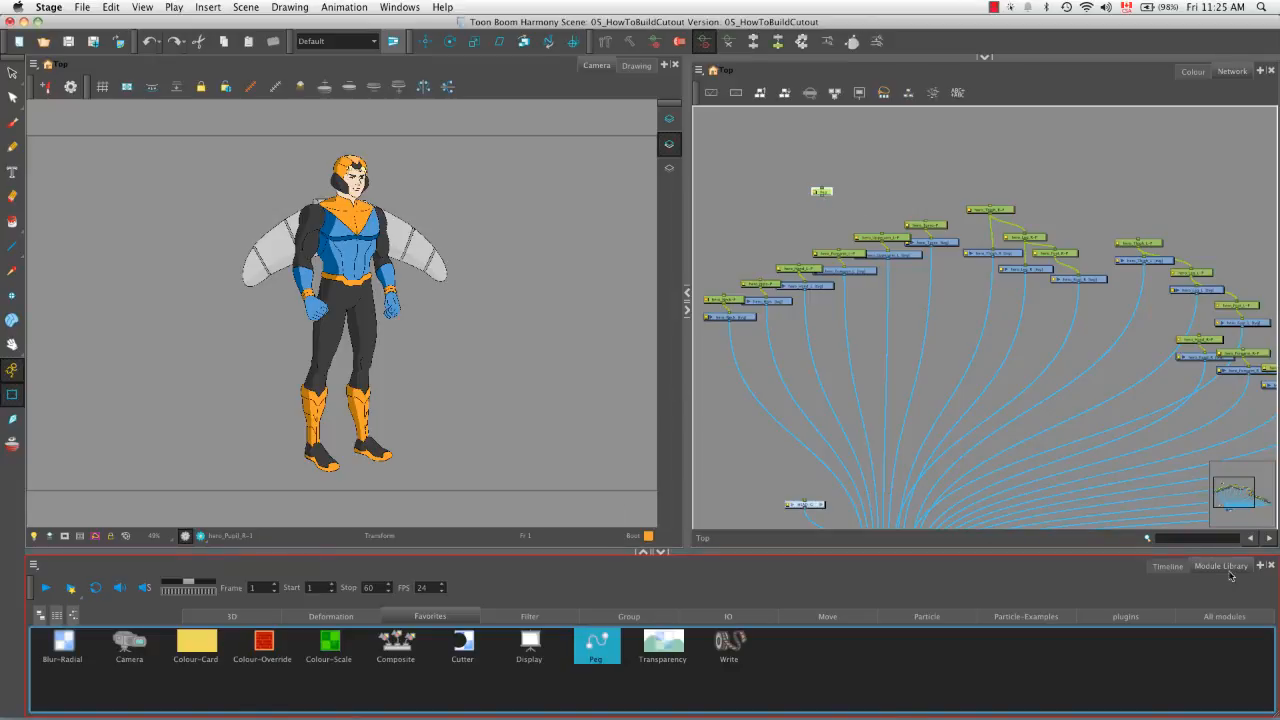
left_click(1169, 568)
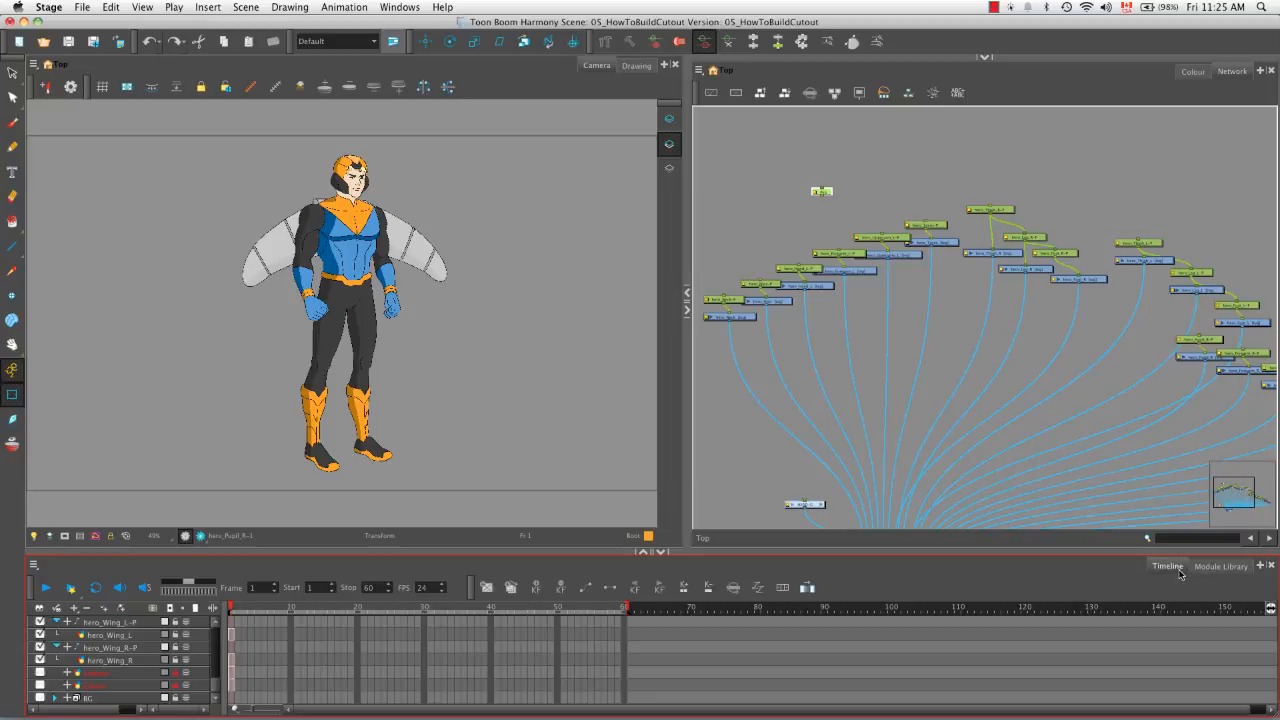
left_click(1213, 567)
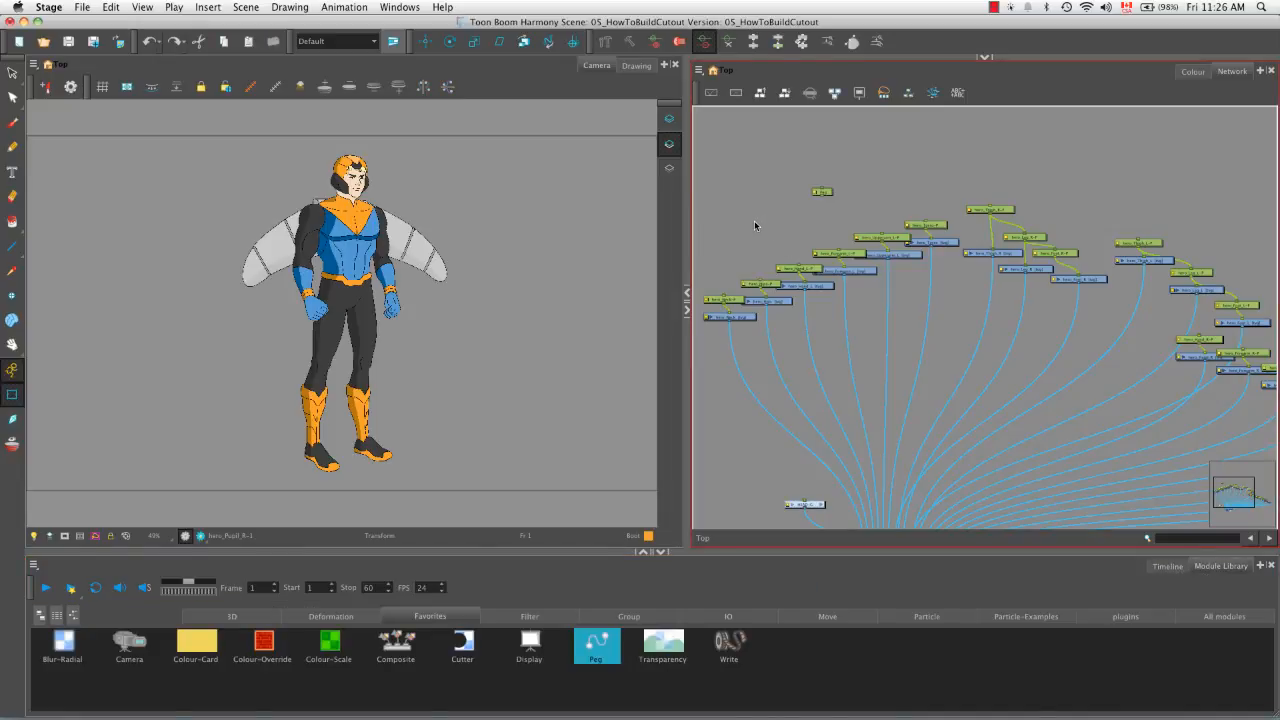
Add a second peg and space the two new pegs apart above the body-part nodes
key("super+p")
left_click(824, 213)
left_click_drag(828, 193, 935, 170)
left_click_drag(760, 228, 803, 200)
Rename the second new peg as UPPER_BODY-P
double_click(797, 193)
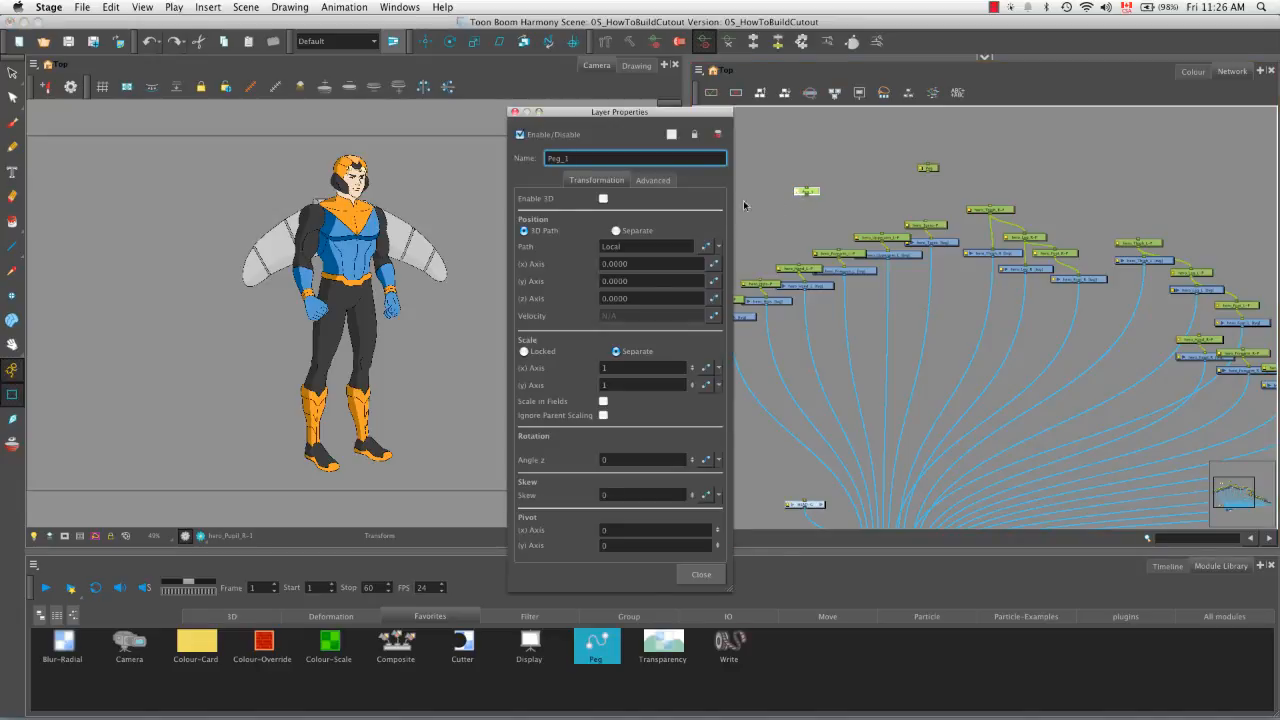
double_click(591, 159)
key("BackSpace")
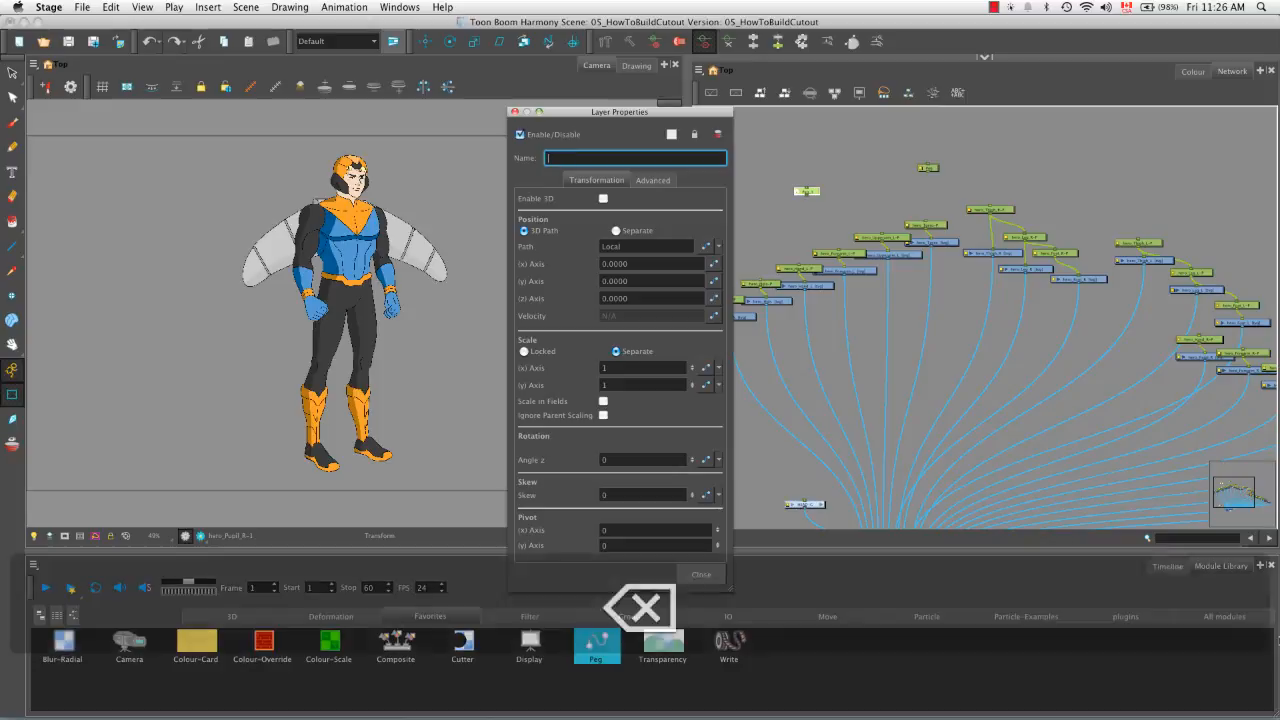
type("UPPE")
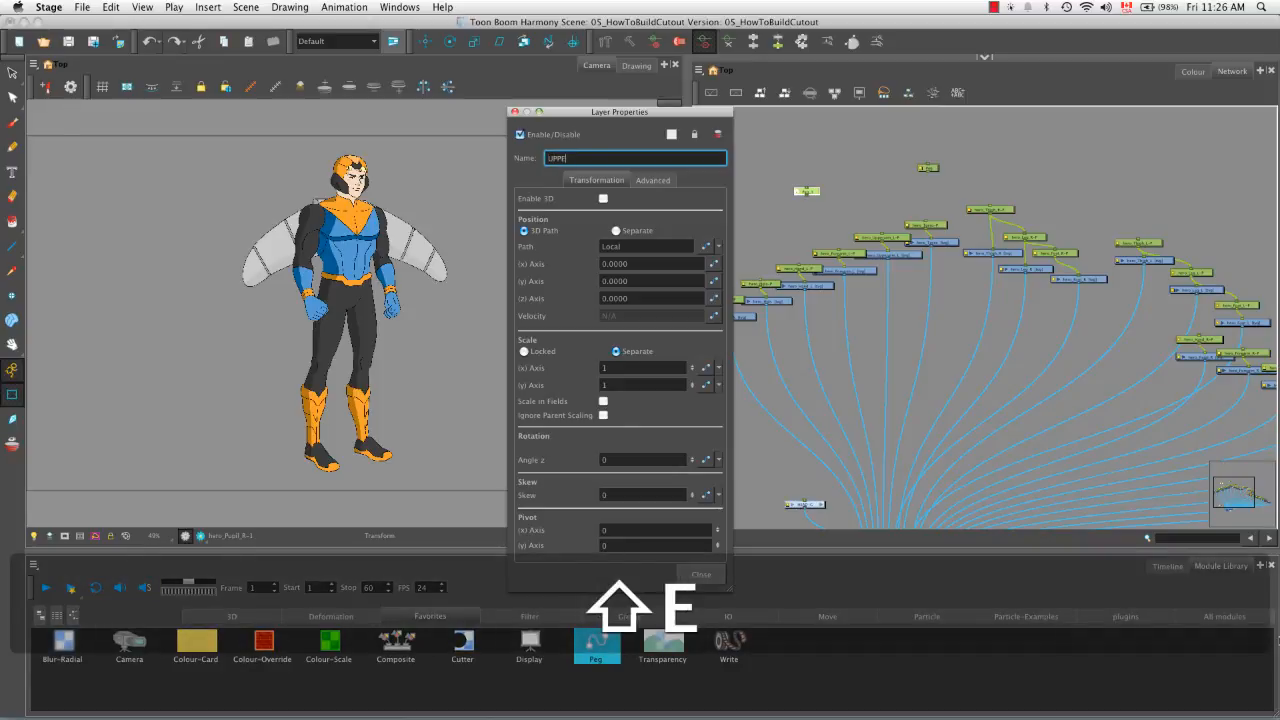
type("R_B")
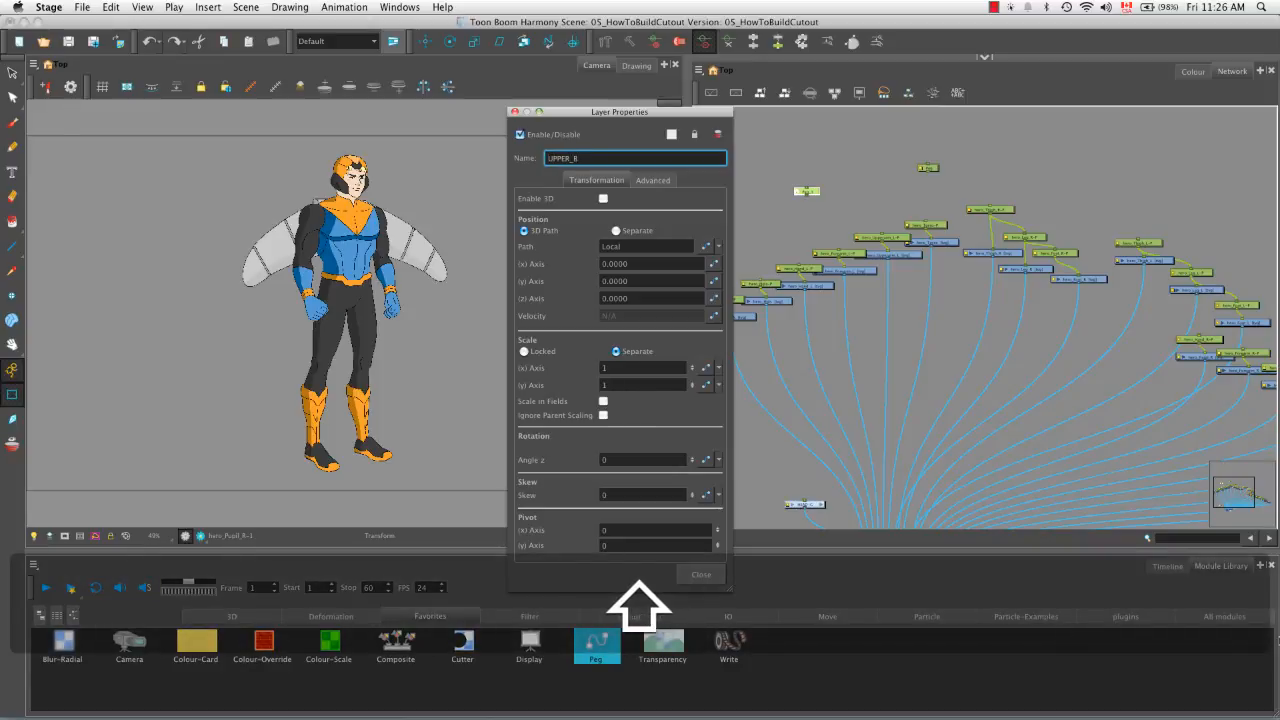
type("ODY-P")
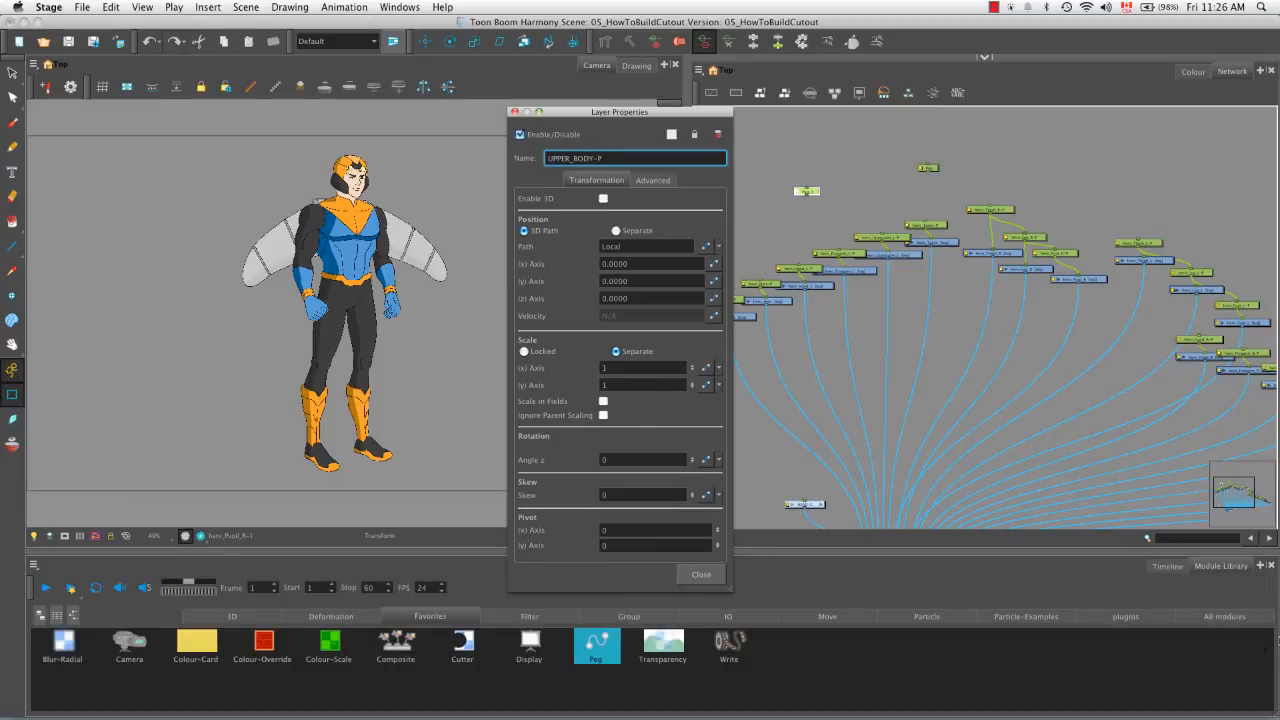
left_click(700, 574)
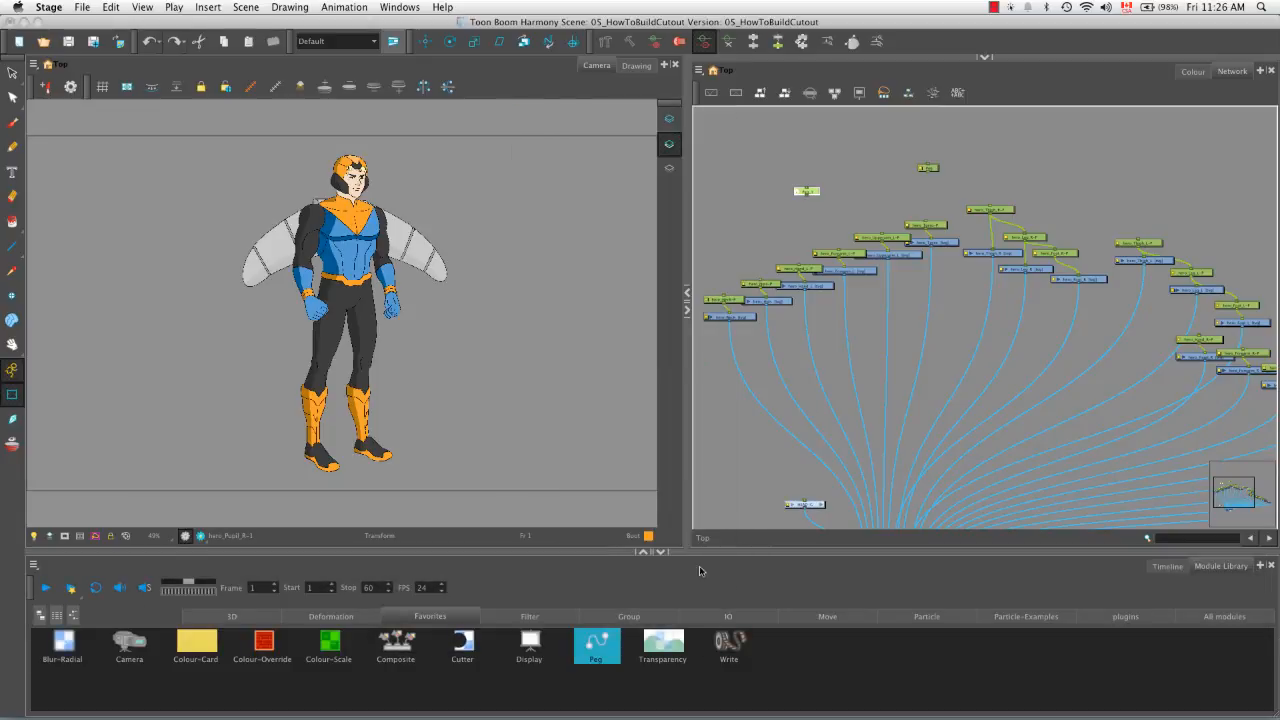
Rename the remaining new peg as LOWER_BODY-P
double_click(928, 167)
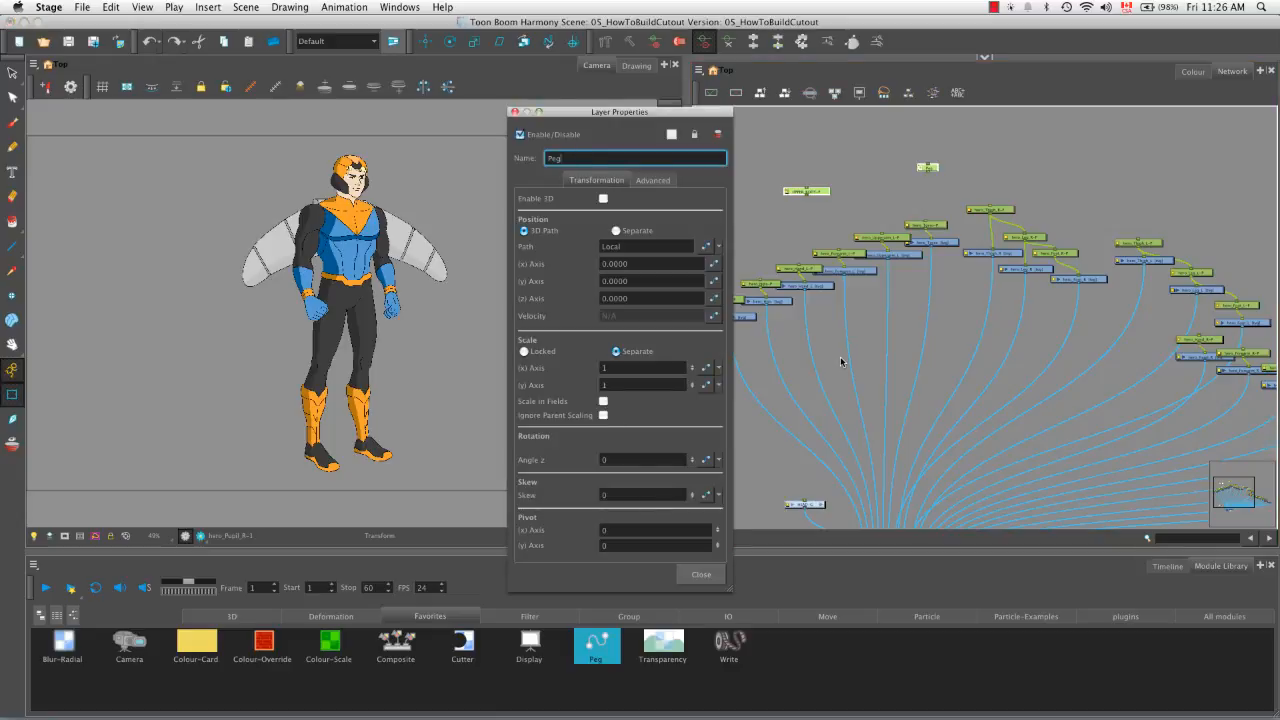
key("BackSpace")
type("LOWER")
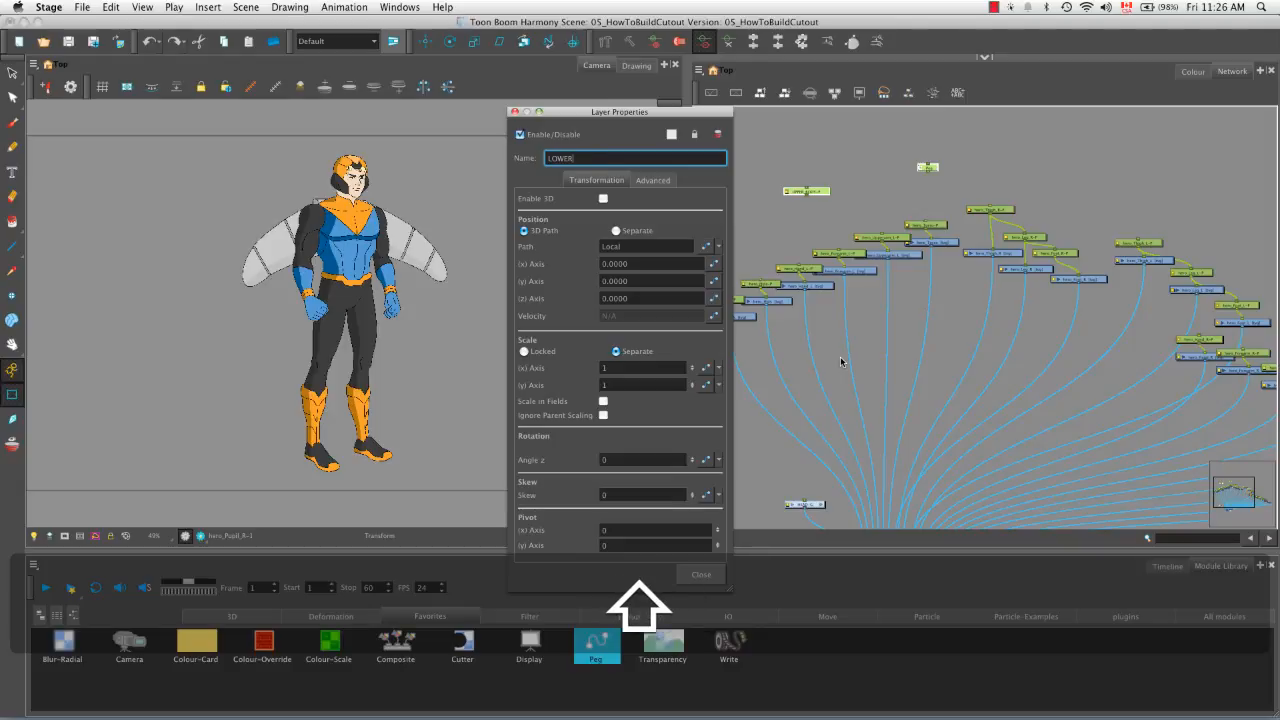
type("_BODY")
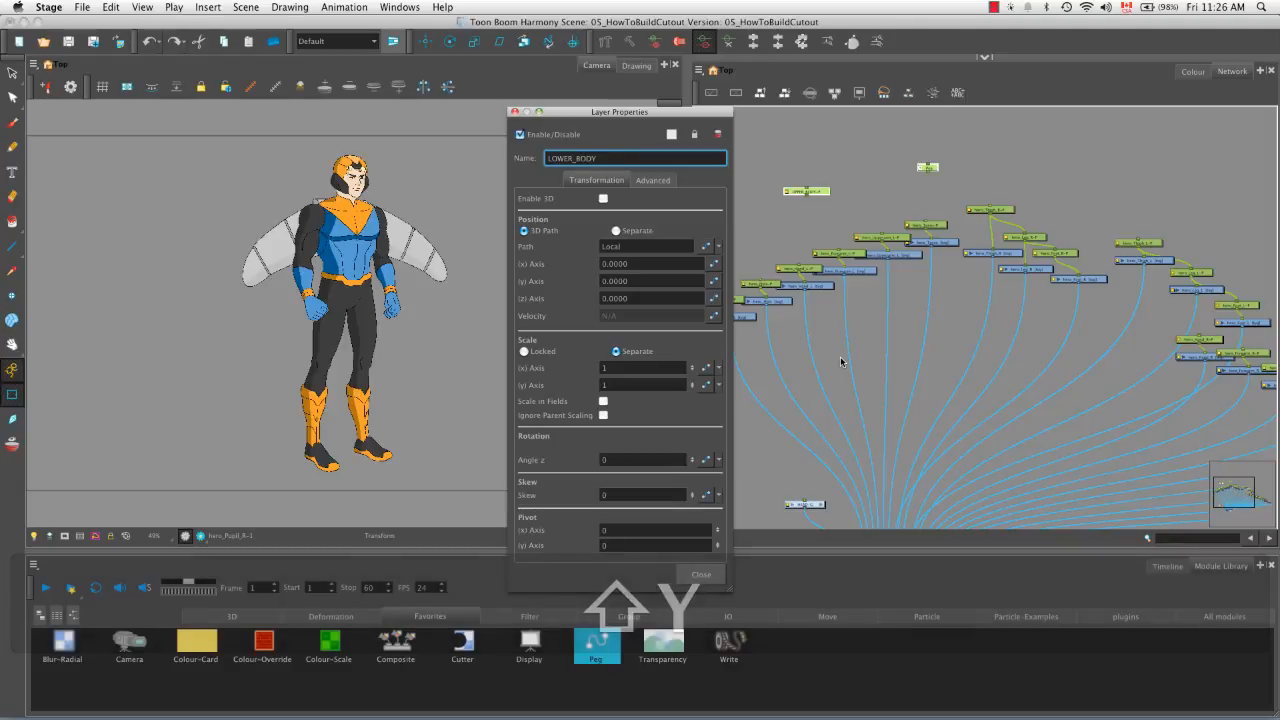
type("-P")
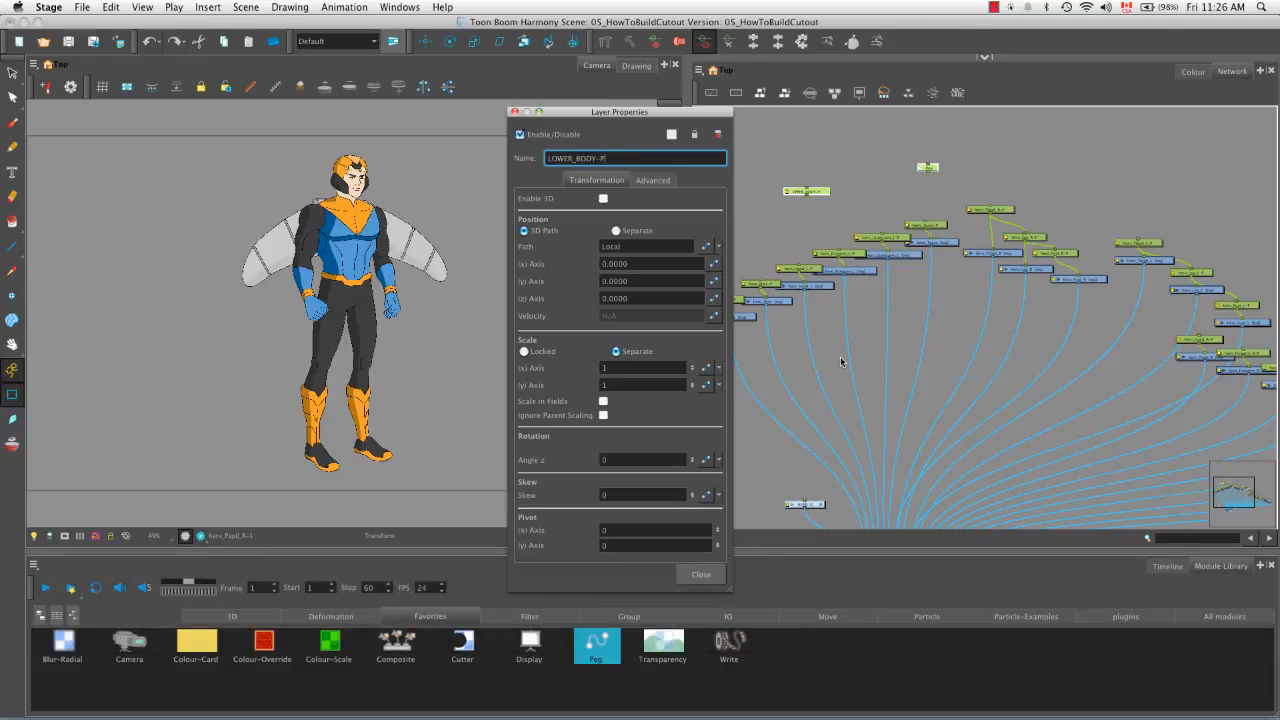
left_click(699, 572)
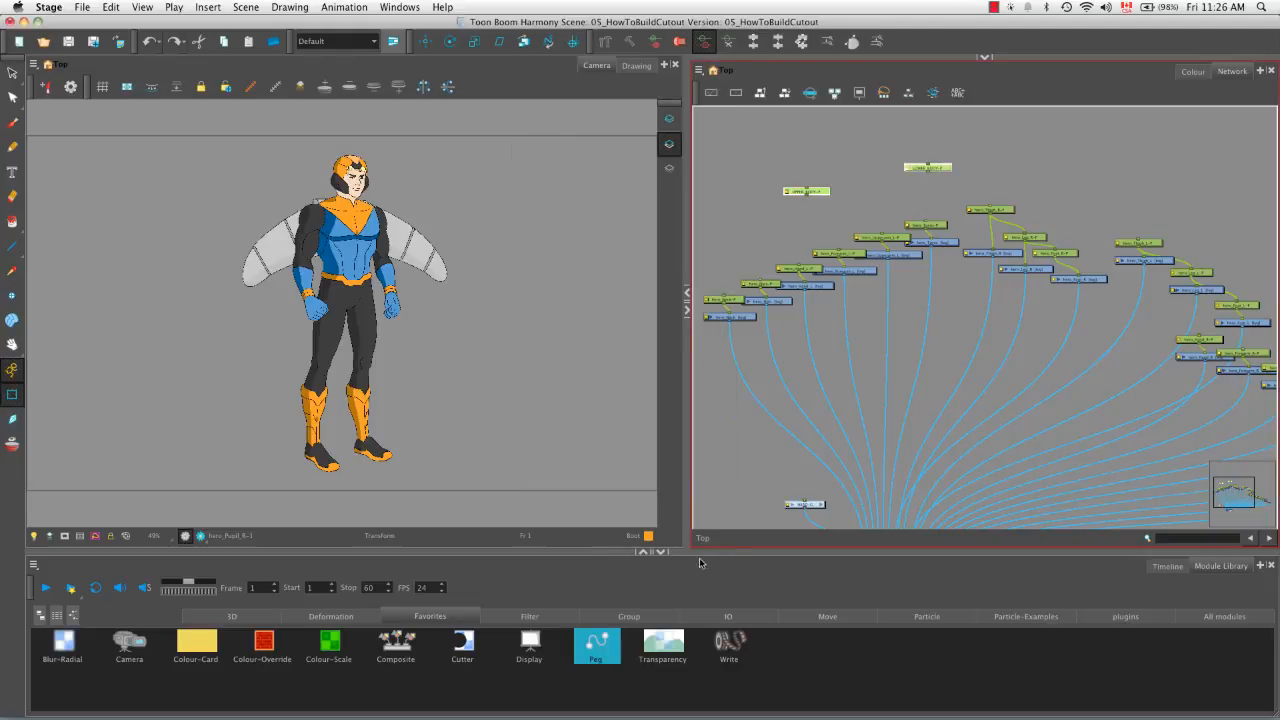
Spread UPPER_BODY-P and LOWER_BODY-P out above the body-part nodes and move the HEAD-G group up beside the neck nodes
left_click_drag(950, 167, 1139, 179)
key("space")
mouse_move(957, 197)
left_mouse_down()
mouse_move(1029, 240)
mouse_move(952, 186)
left_mouse_up()
left_click(912, 270)
key("space")
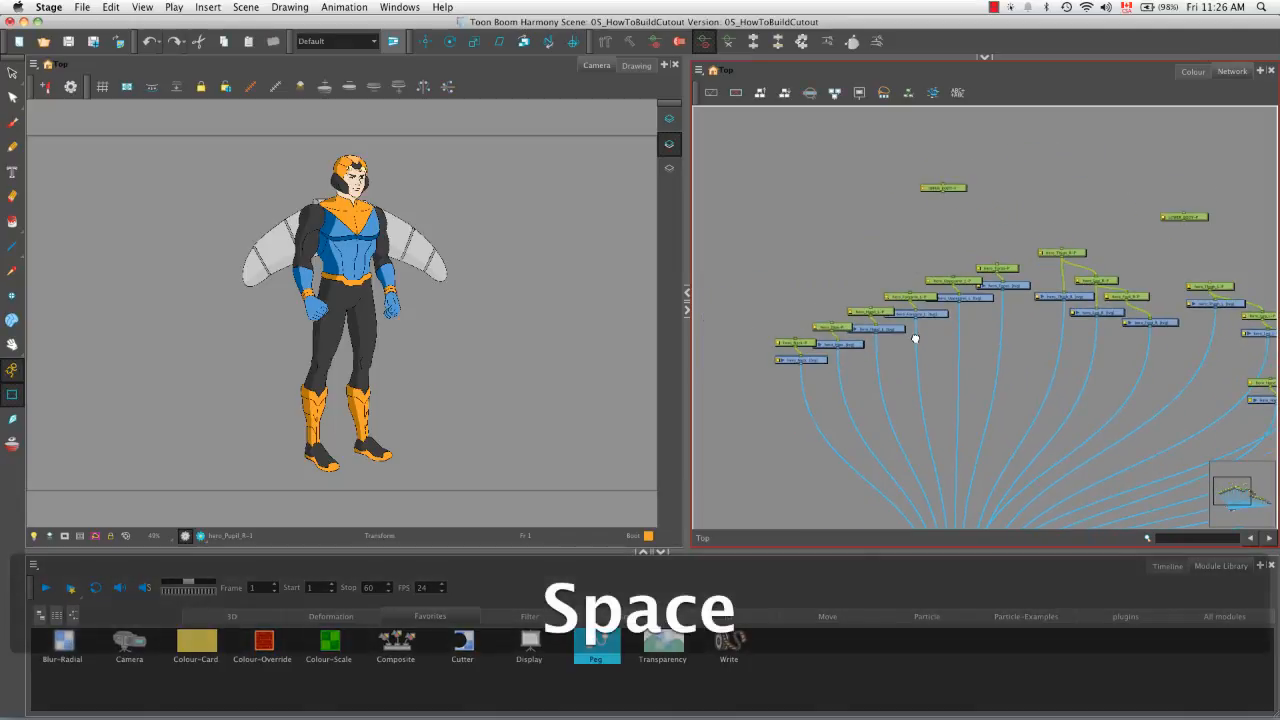
left_click_drag(893, 405, 911, 352)
left_click_drag(905, 497, 725, 258)
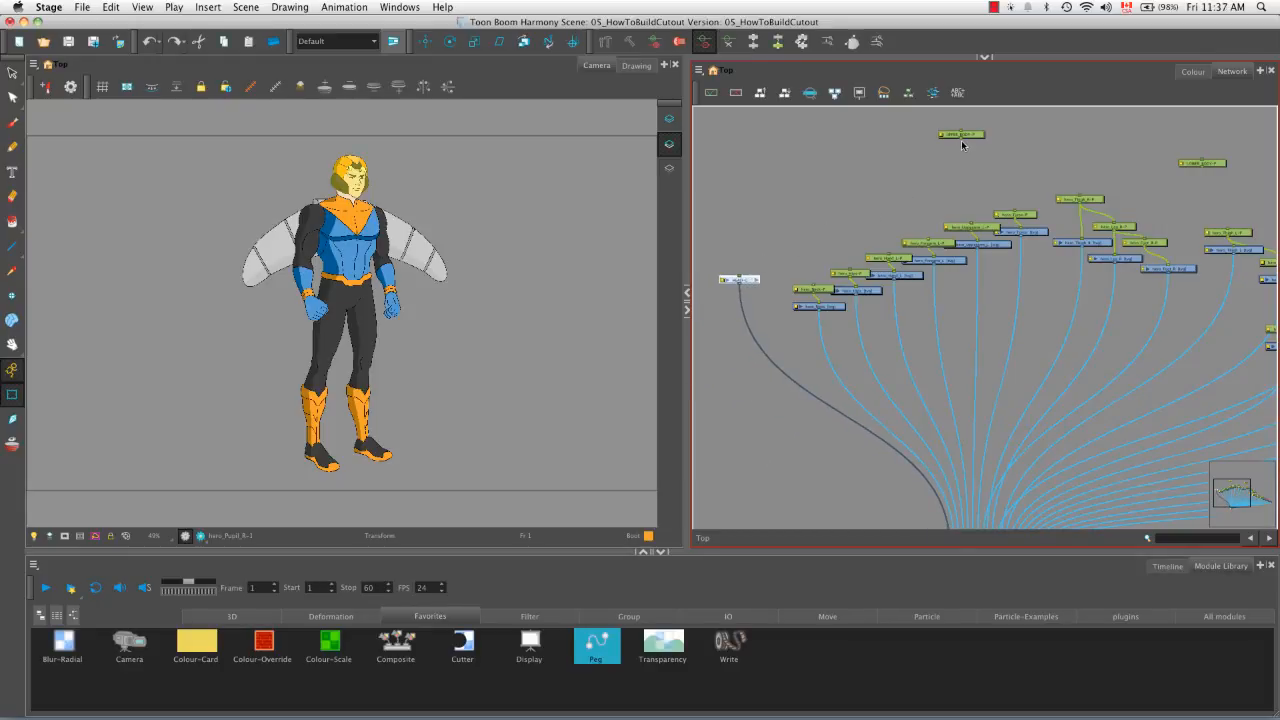
Connect UPPER_BODY-P to the pegs hero_Neck-P, hero_Hand_L-P, hero_Forearm_L-P and hero_Upperarm_L-P
left_click_drag(961, 142, 812, 286)
left_click_drag(961, 142, 888, 253)
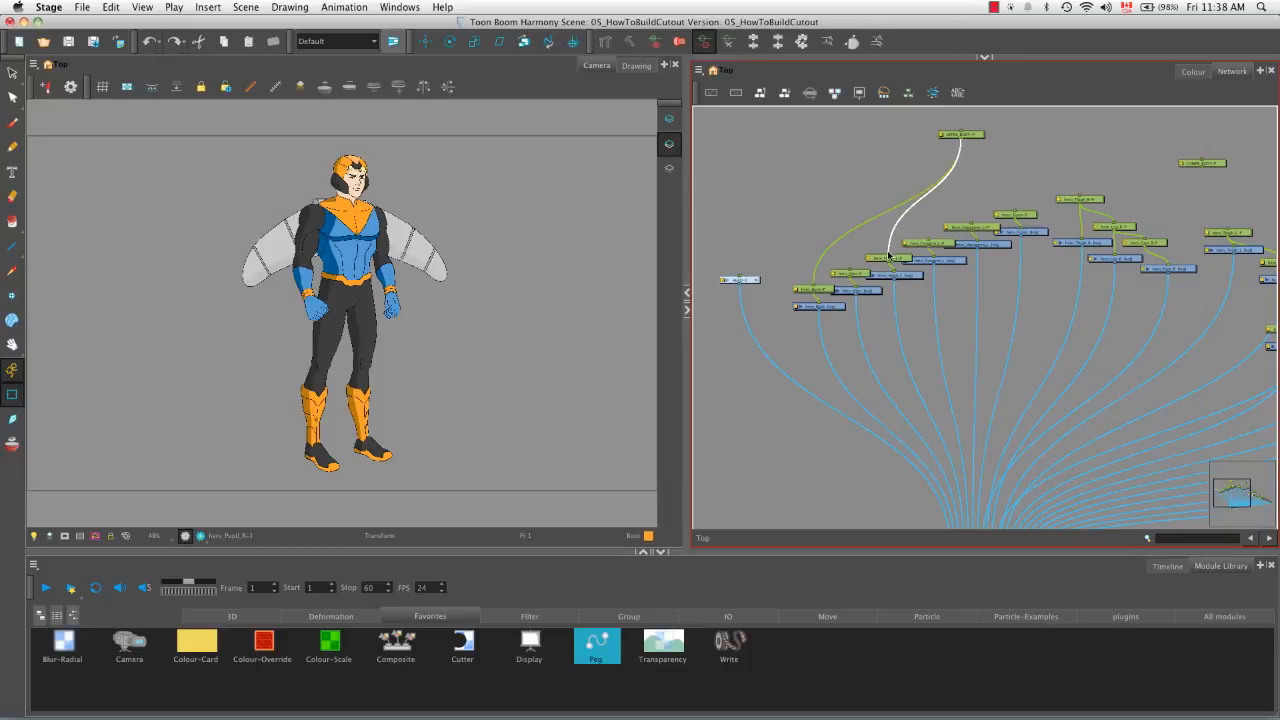
left_click_drag(961, 145, 813, 287)
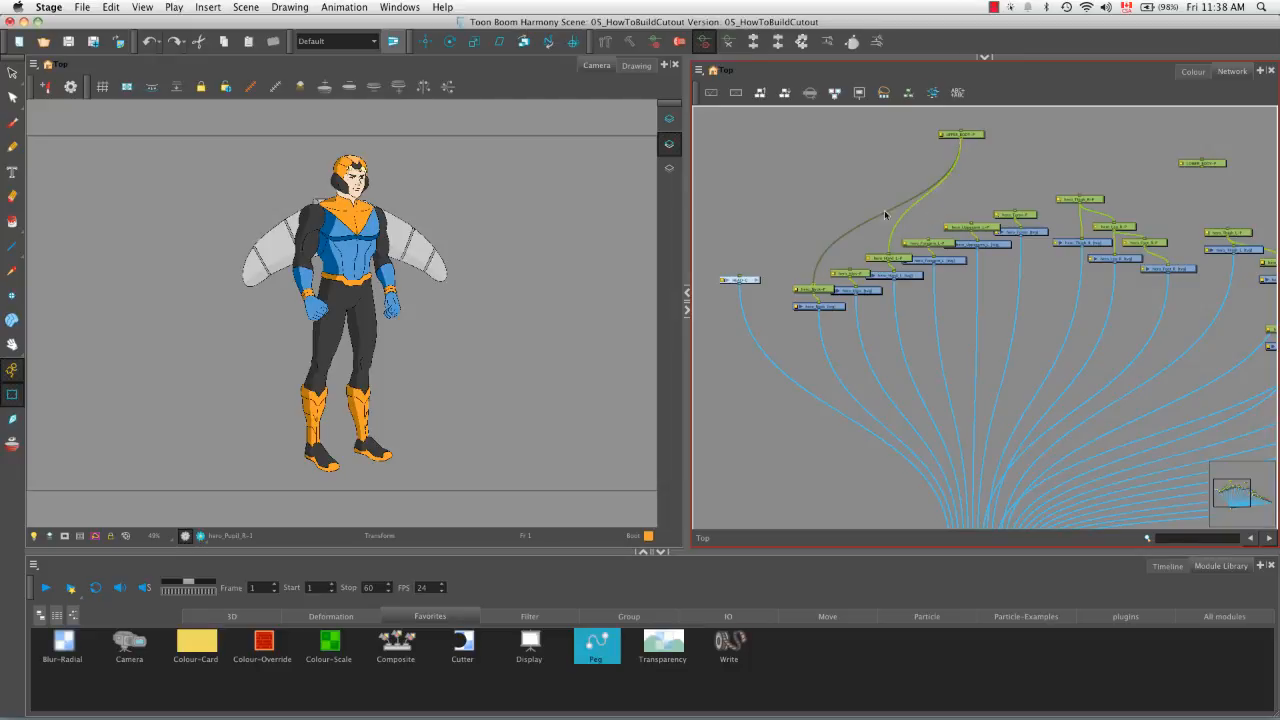
left_click_drag(962, 142, 932, 227)
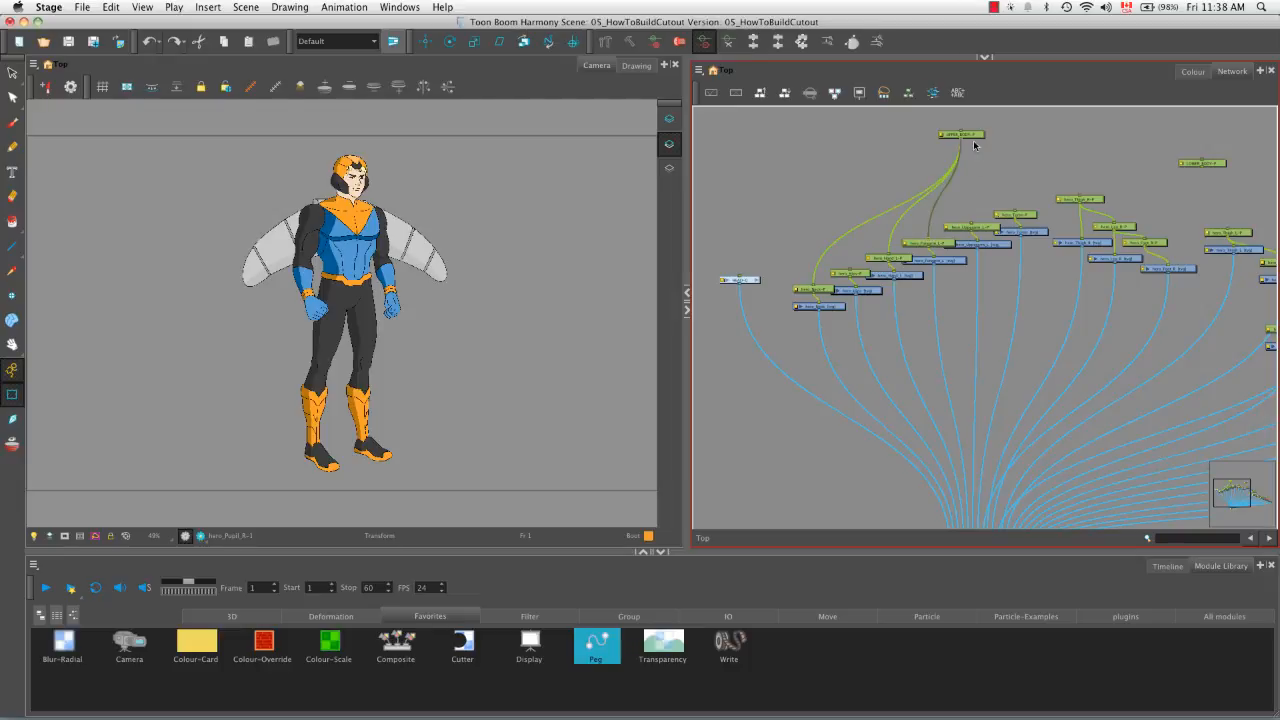
left_click_drag(963, 142, 972, 226)
Connect UPPER_BODY-P to hero_Torso-P and check the connections running to the upper-body pegs
scroll(967, 142, "down", 1)
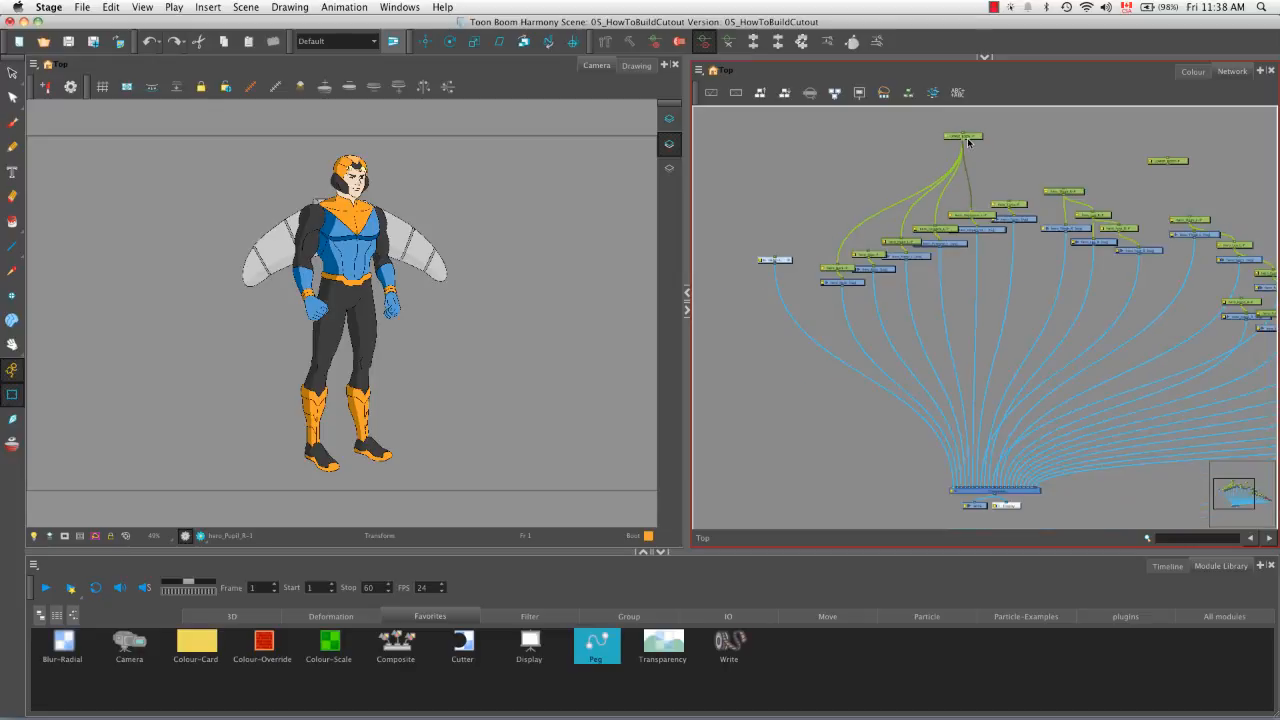
scroll(969, 145, "down", 1)
key("space")
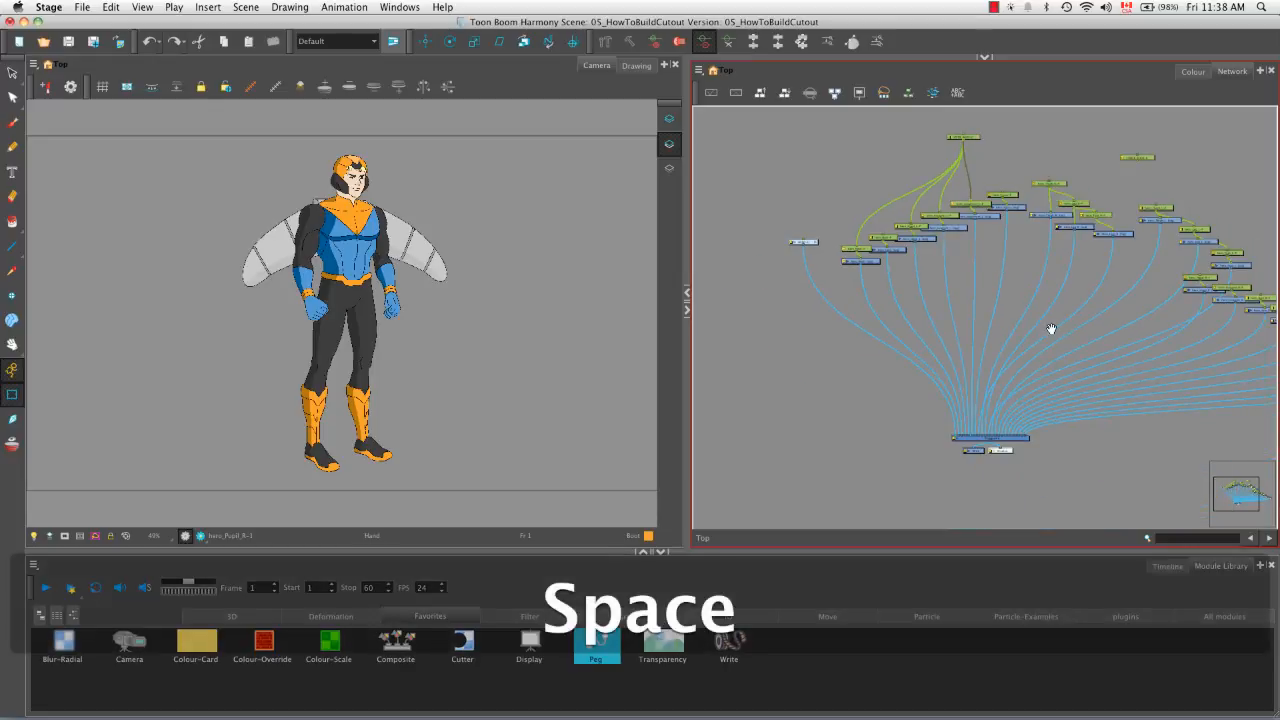
left_click_drag(1052, 328, 974, 374)
key("2")
key("2")
key("2")
key("2")
key("2")
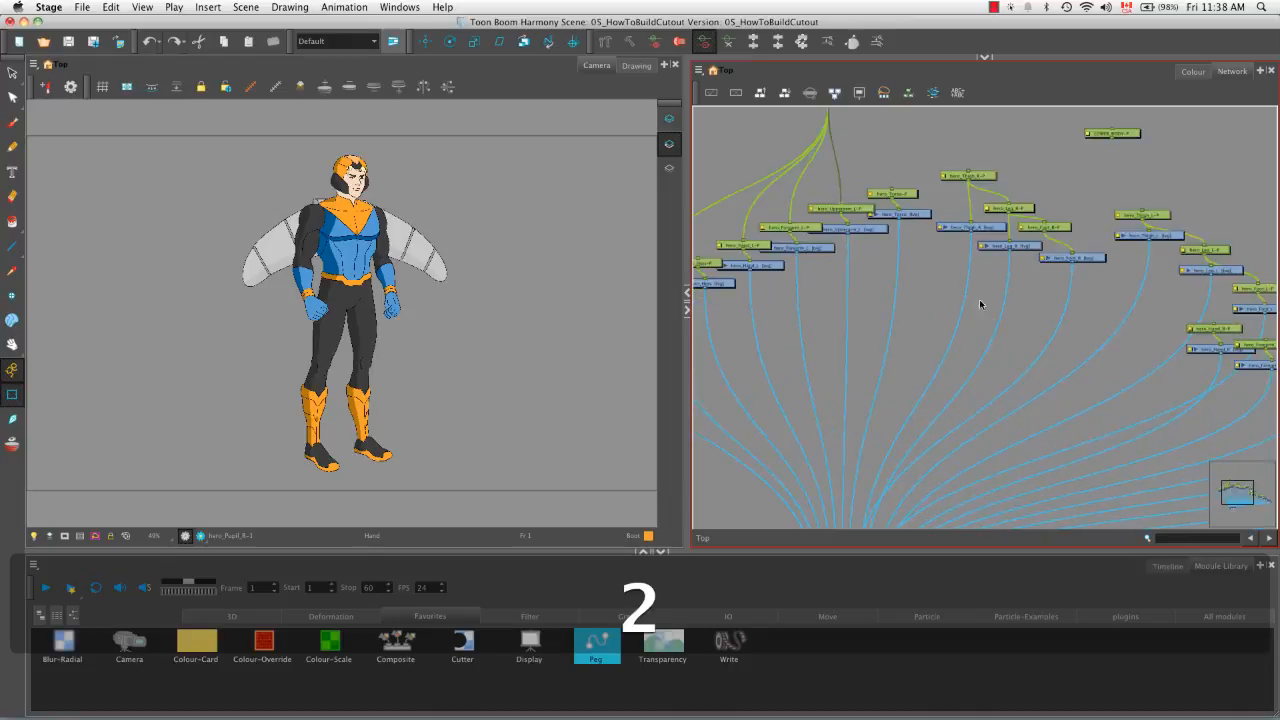
key("space")
left_click_drag(843, 199, 857, 389)
left_click_drag(747, 168, 849, 304)
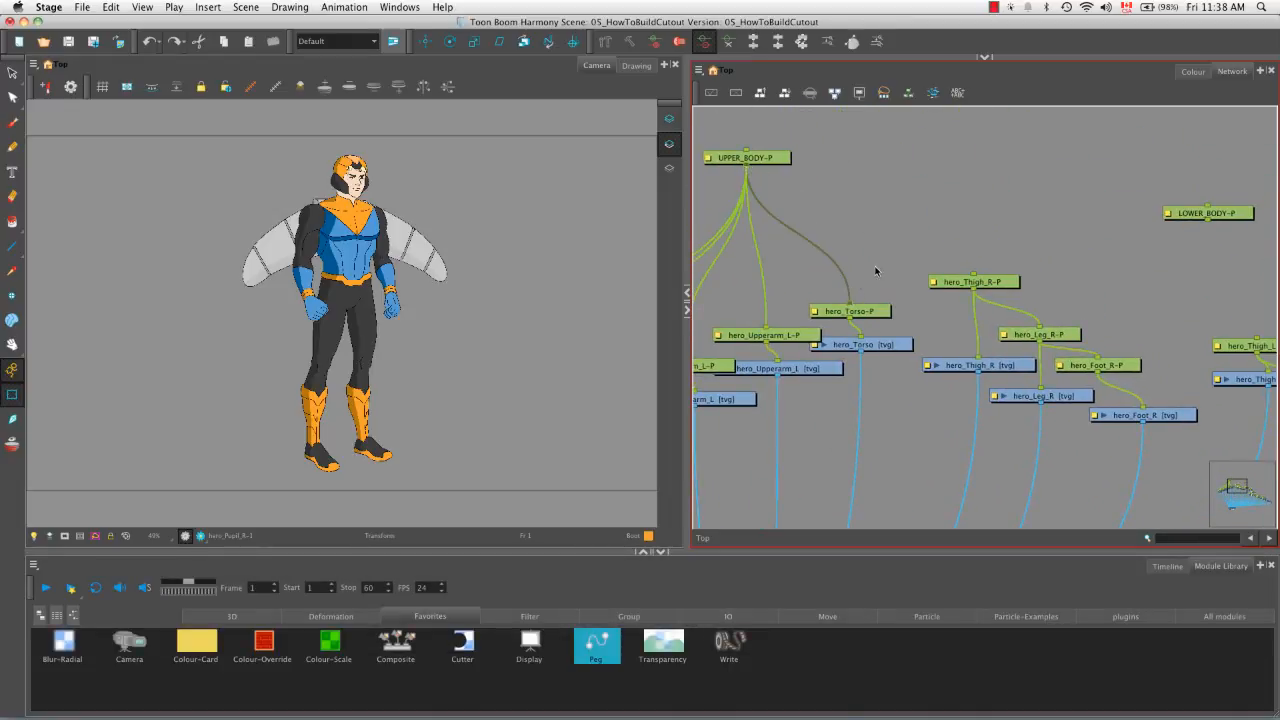
key("space")
left_click_drag(906, 387, 1108, 354)
left_click_drag(927, 355, 1067, 288)
left_click_drag(841, 365, 952, 422)
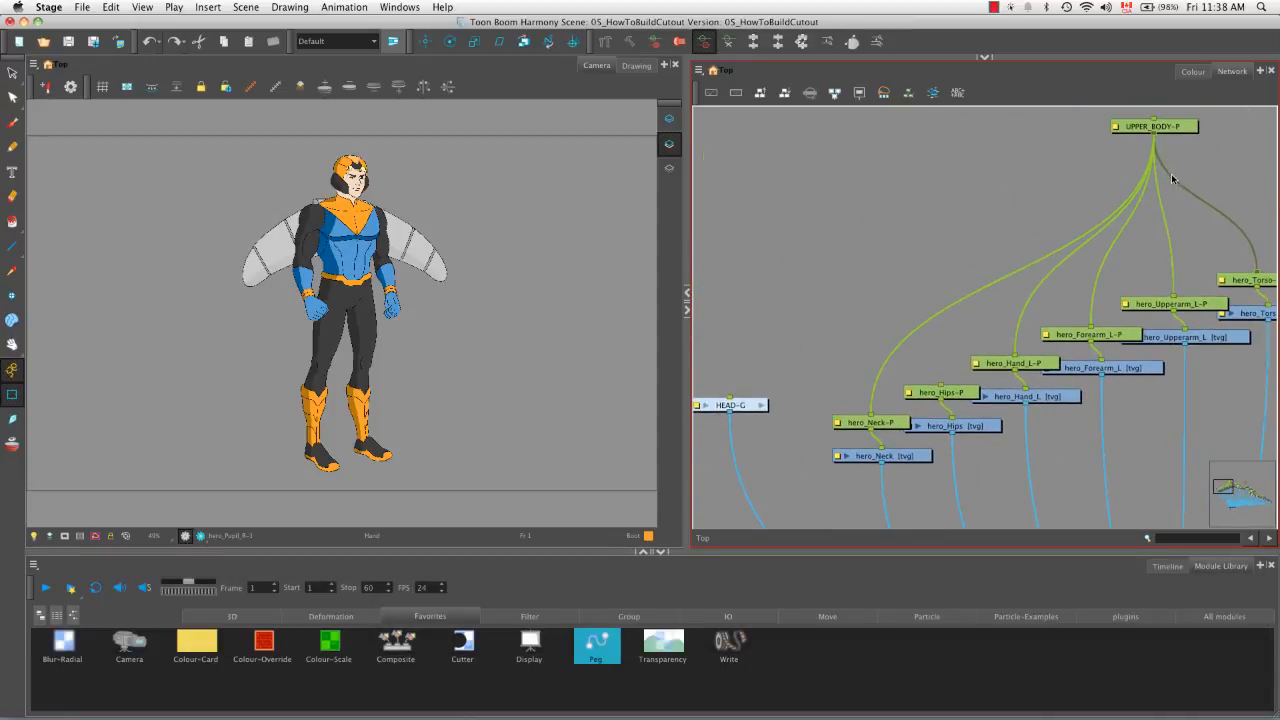
Move the right hand, right arm and wing nodes with their pegs up beside UPPER_BODY-P, above the thigh nodes
key("space")
left_click_drag(1122, 261, 770, 290)
left_click_drag(1036, 332, 838, 328)
left_click_drag(957, 365, 818, 339)
mouse_move(1015, 382)
left_mouse_down()
mouse_move(909, 331)
mouse_move(849, 245)
left_mouse_up()
left_click_drag(955, 328, 830, 268)
left_click_drag(913, 324, 845, 286)
key("1")
key("1")
key("1")
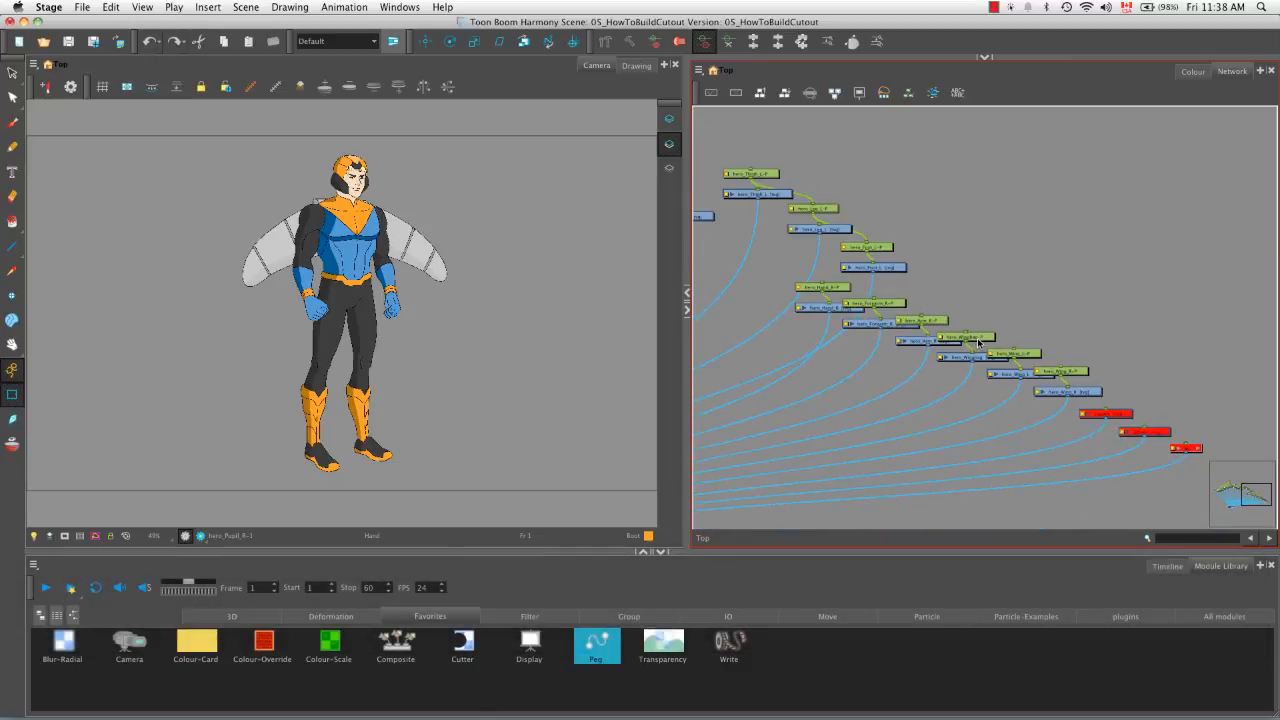
left_click_drag(826, 277, 1051, 391)
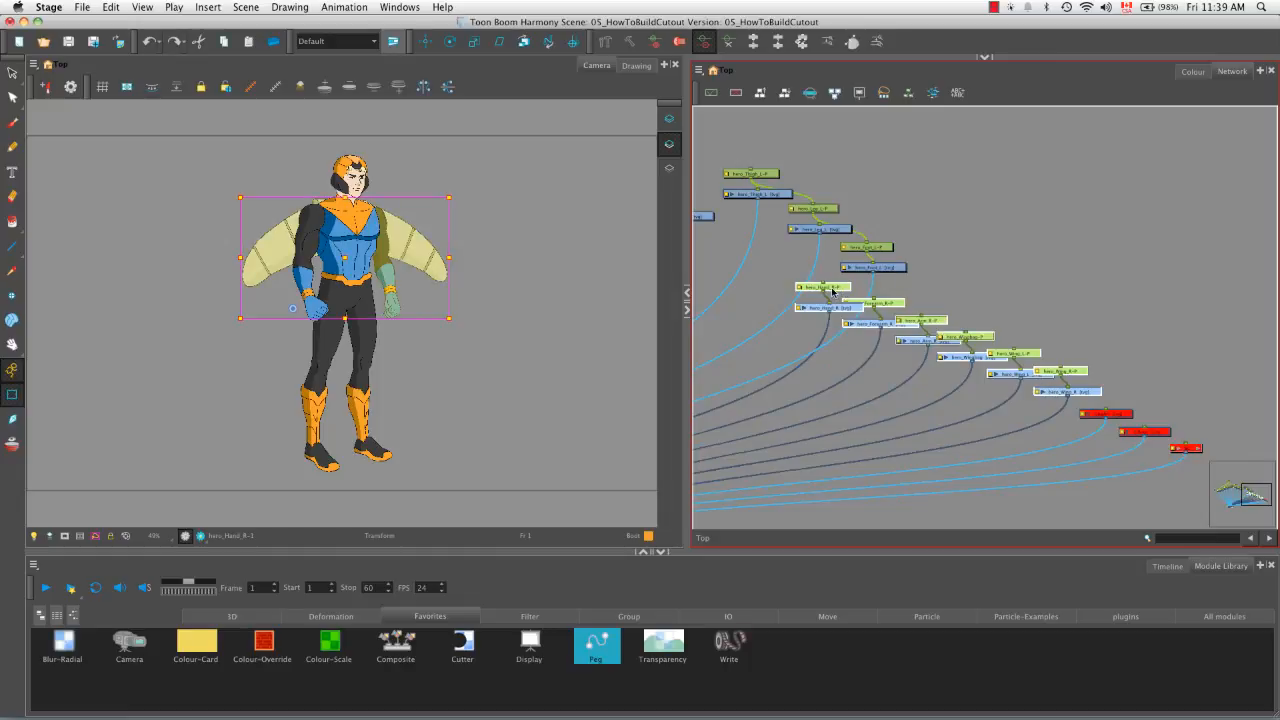
key("space")
left_click_drag(806, 357, 913, 305)
key("space")
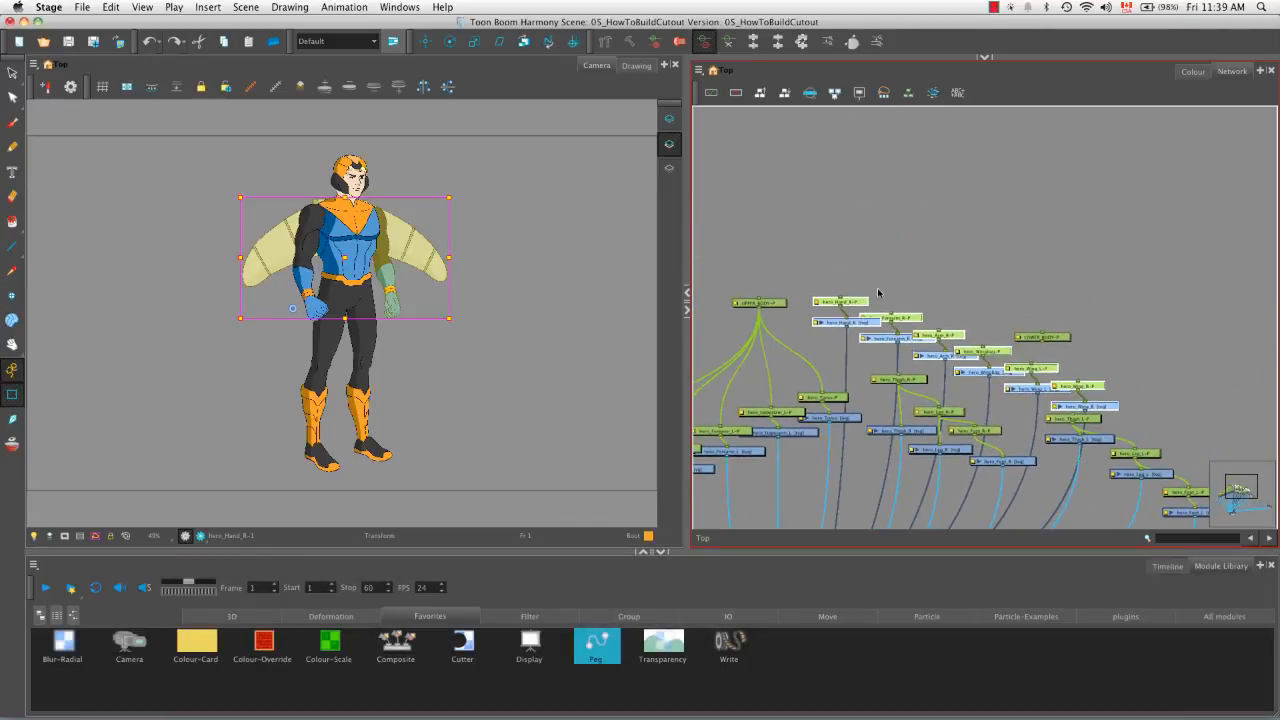
Raise UPPER_BODY-P and connect it to the right hand, forearm and arm pegs and to the three wing pegs
left_click_drag(767, 303, 838, 297)
left_click_drag(760, 153, 889, 314)
left_click_drag(760, 153, 940, 334)
left_click_drag(760, 153, 984, 348)
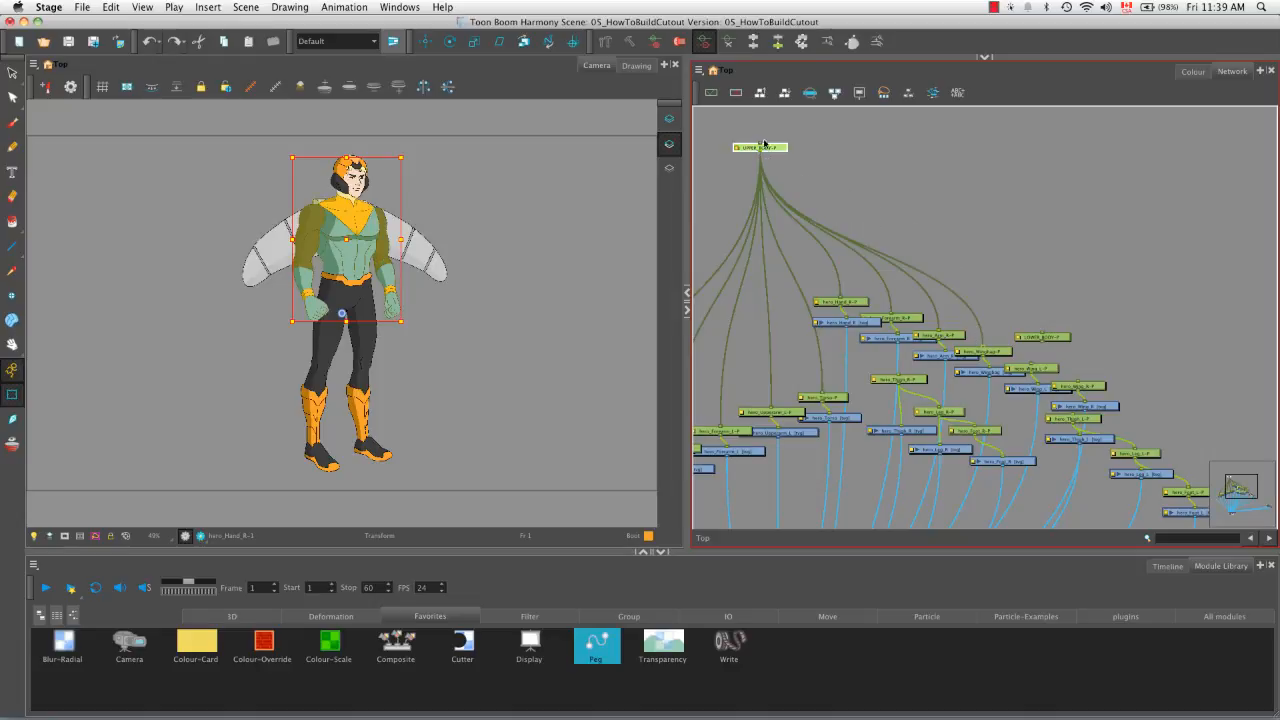
left_click_drag(760, 153, 1034, 368)
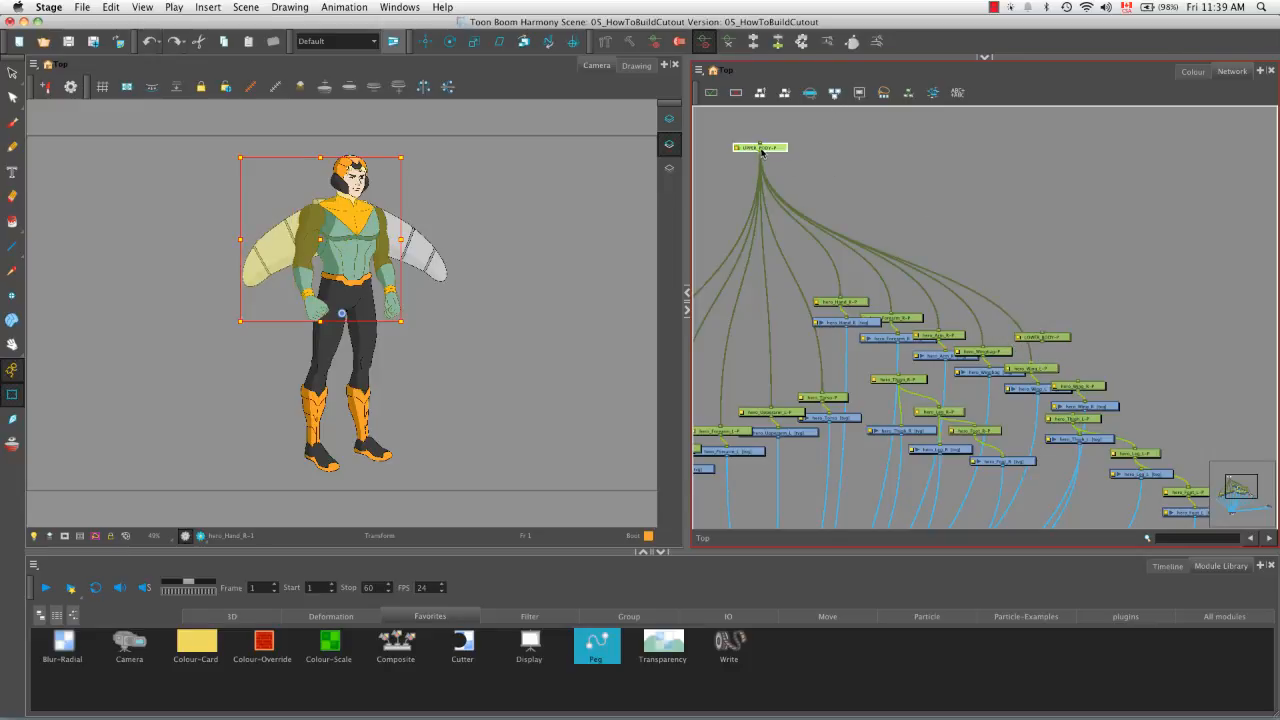
left_click_drag(764, 158, 1085, 386)
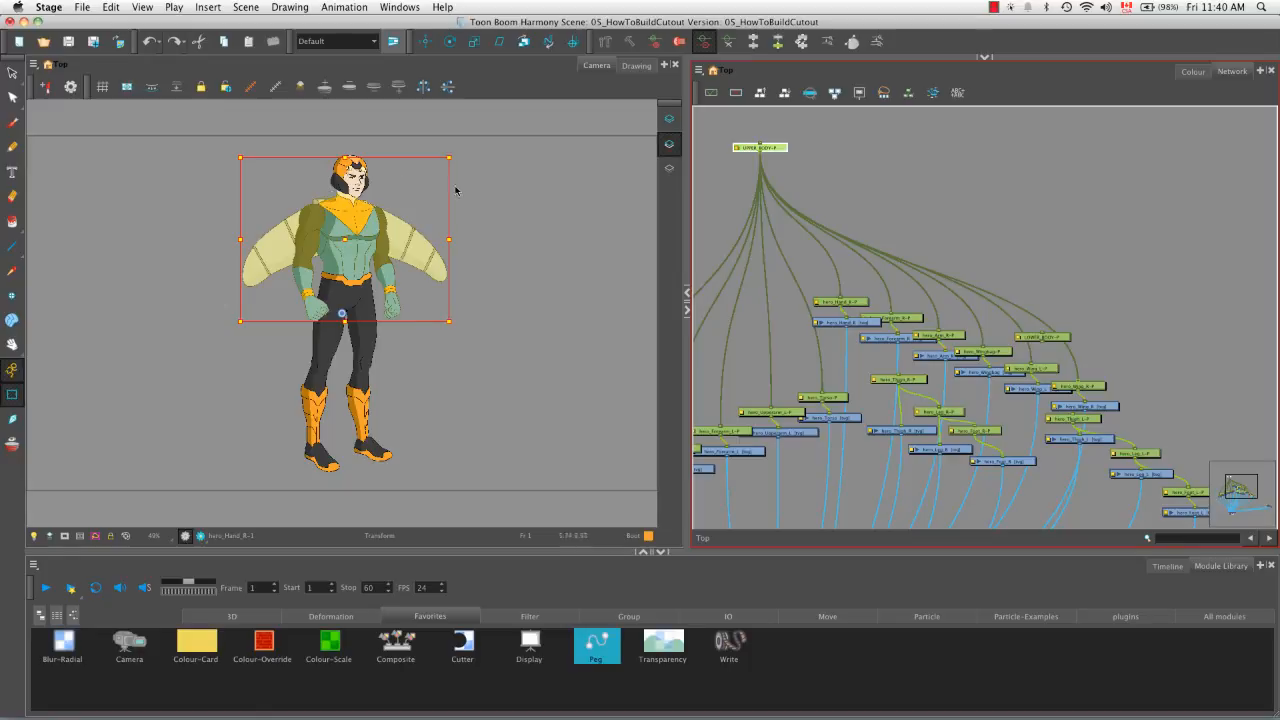
Add a peg above the HEAD-G group and connect it to the group
key("space")
left_click_drag(752, 331, 1067, 318)
left_click_drag(854, 351, 863, 288)
left_click(829, 362)
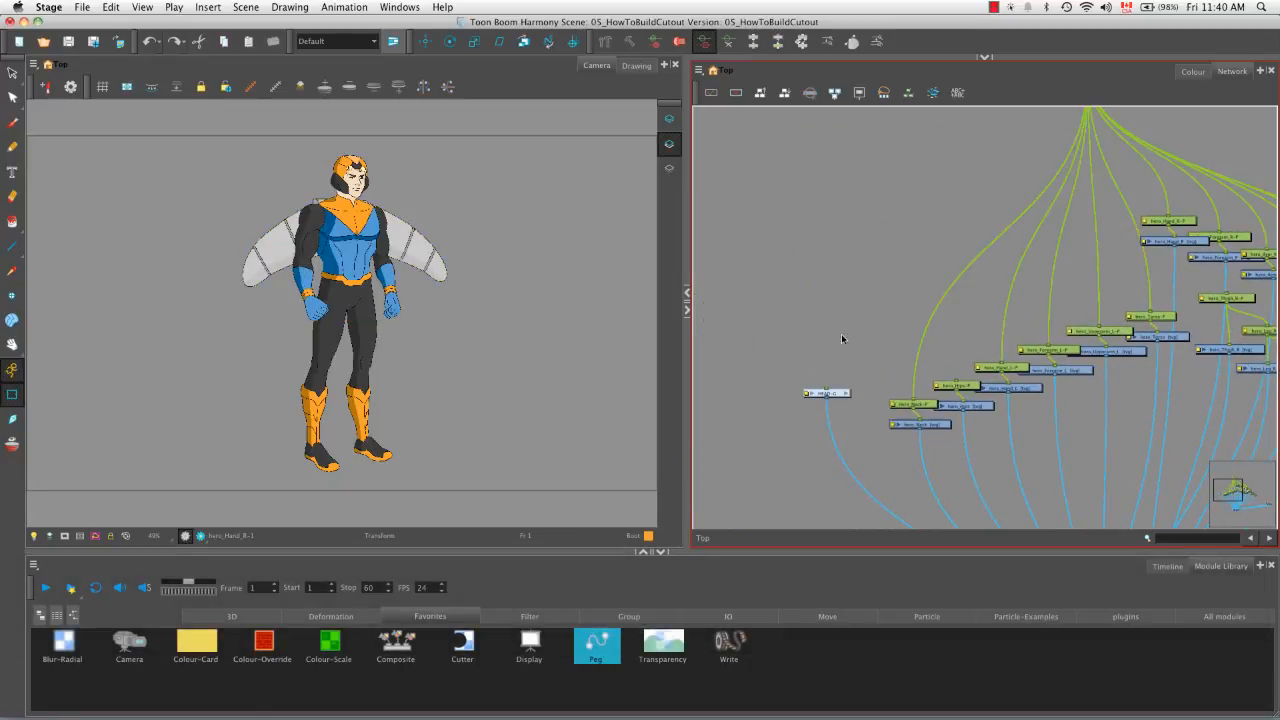
key("super+p")
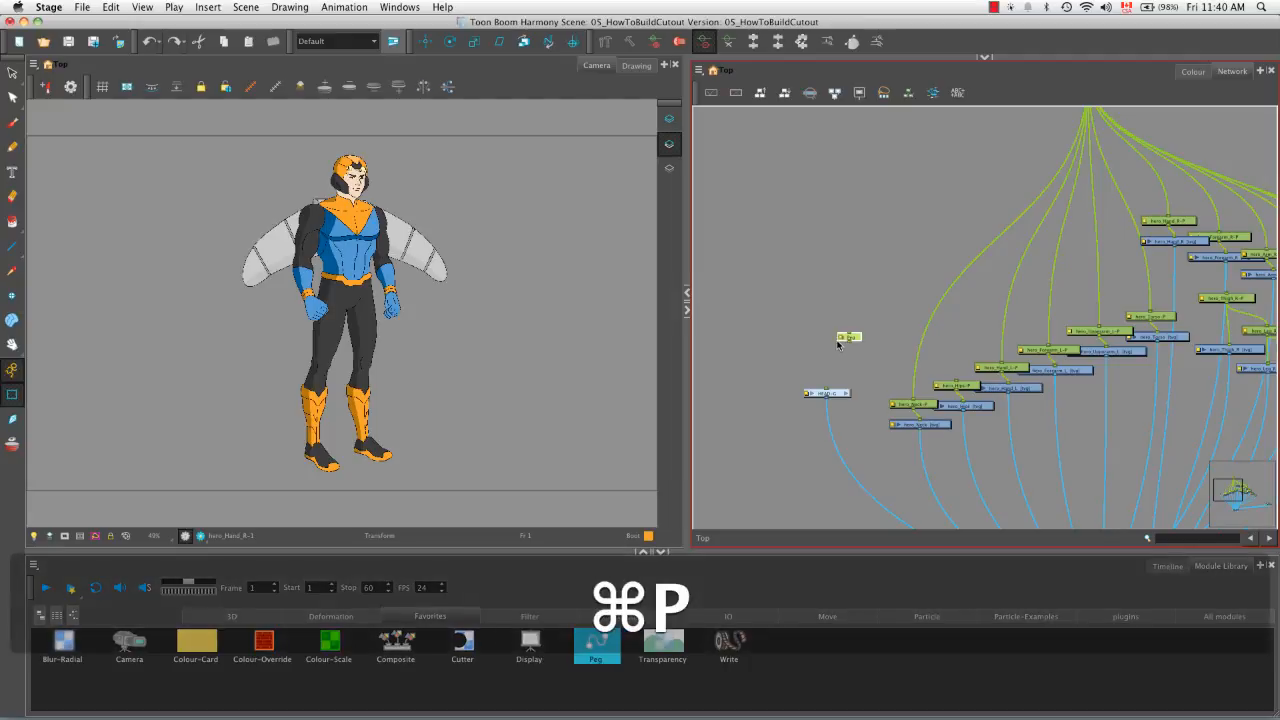
left_click_drag(849, 341, 826, 391)
Rename the head group's peg as HEADG-P and connect UPPER_BODY-P to it
double_click(843, 338)
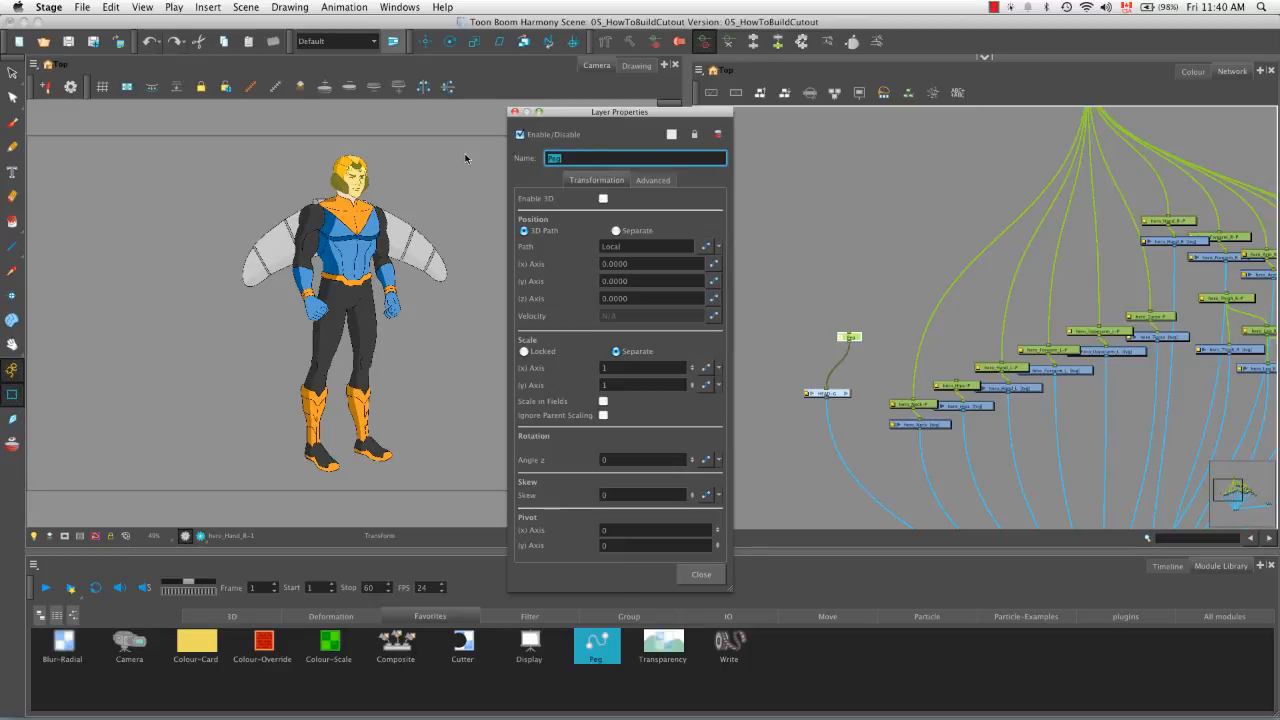
type("HEAD")
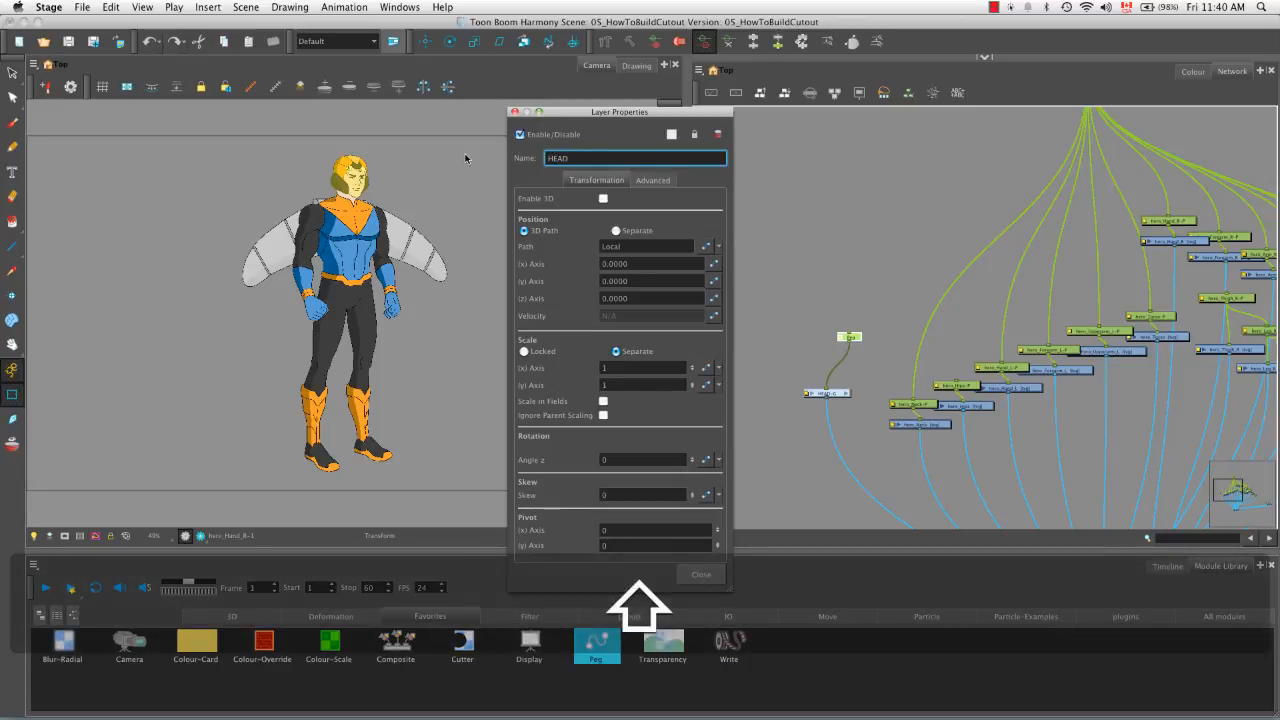
type("G-P")
left_click(700, 574)
left_click_drag(886, 320, 852, 353)
left_click_drag(1030, 150, 806, 407)
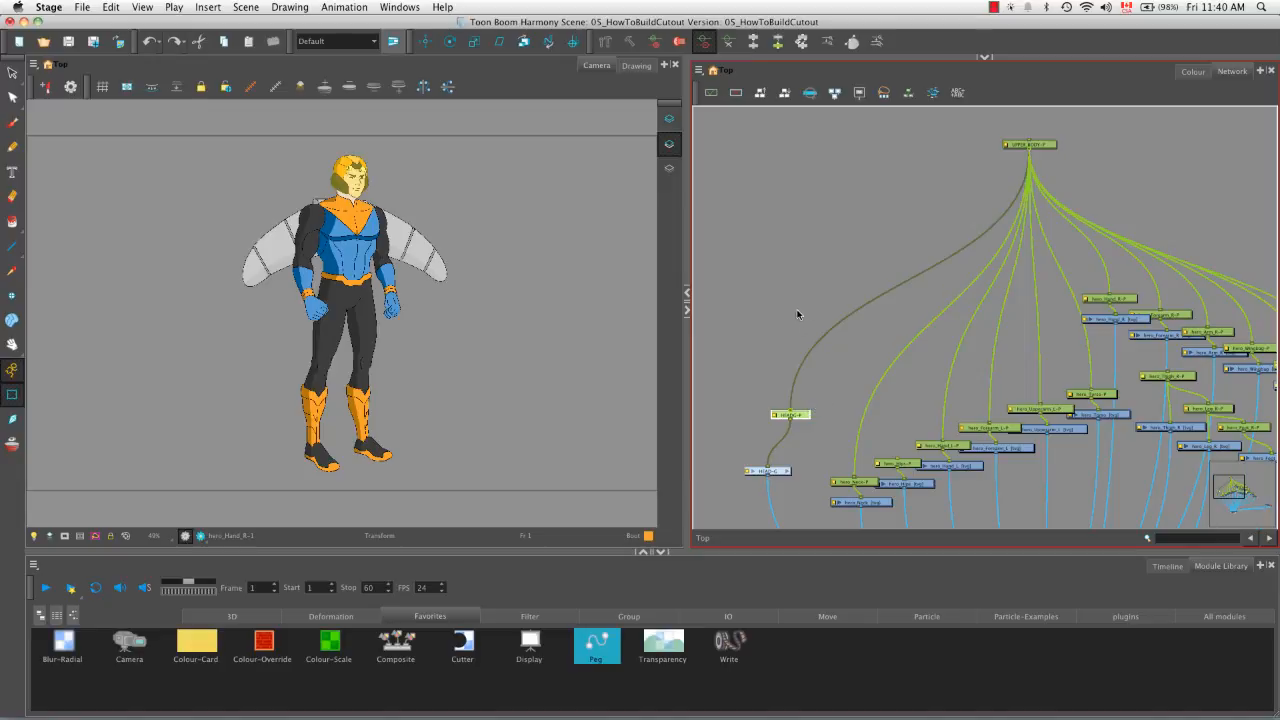
Raise LOWER_BODY-P clear of the other nodes and move the left thigh, leg and foot nodes out past the wing nodes
key("space")
left_click_drag(965, 314, 716, 287)
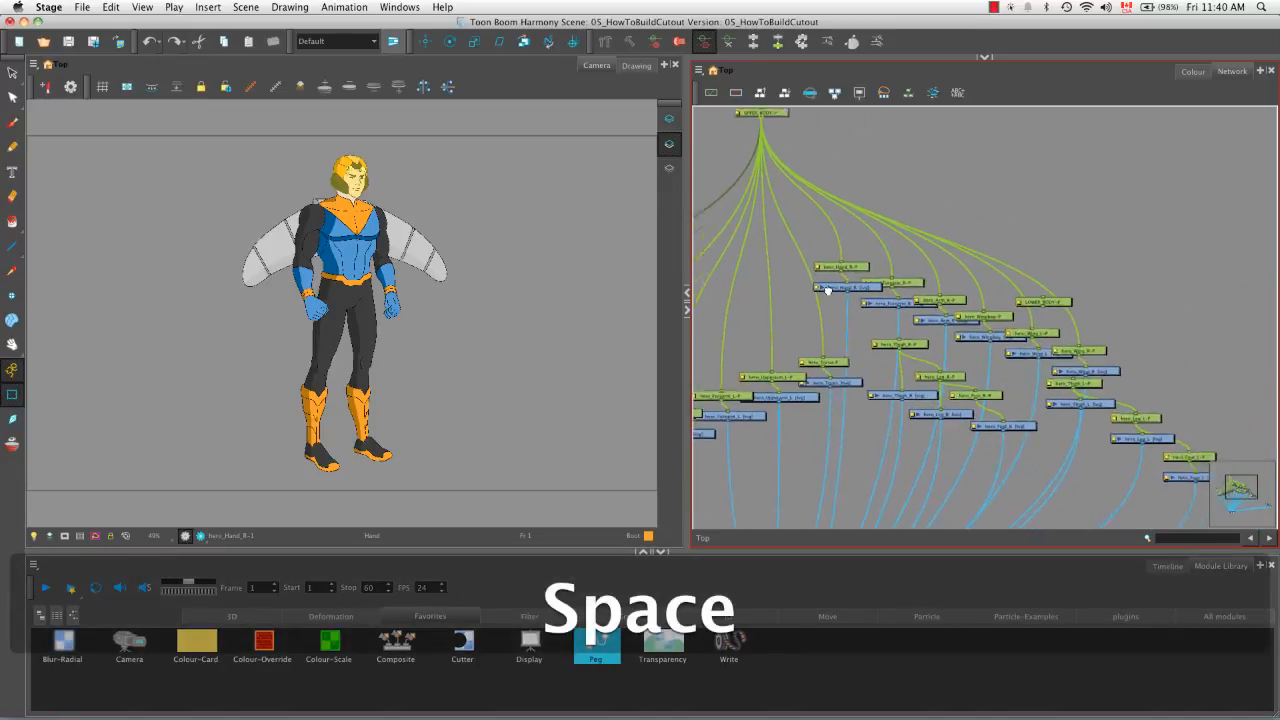
left_click_drag(1011, 329, 857, 300)
left_click_drag(930, 277, 1052, 205)
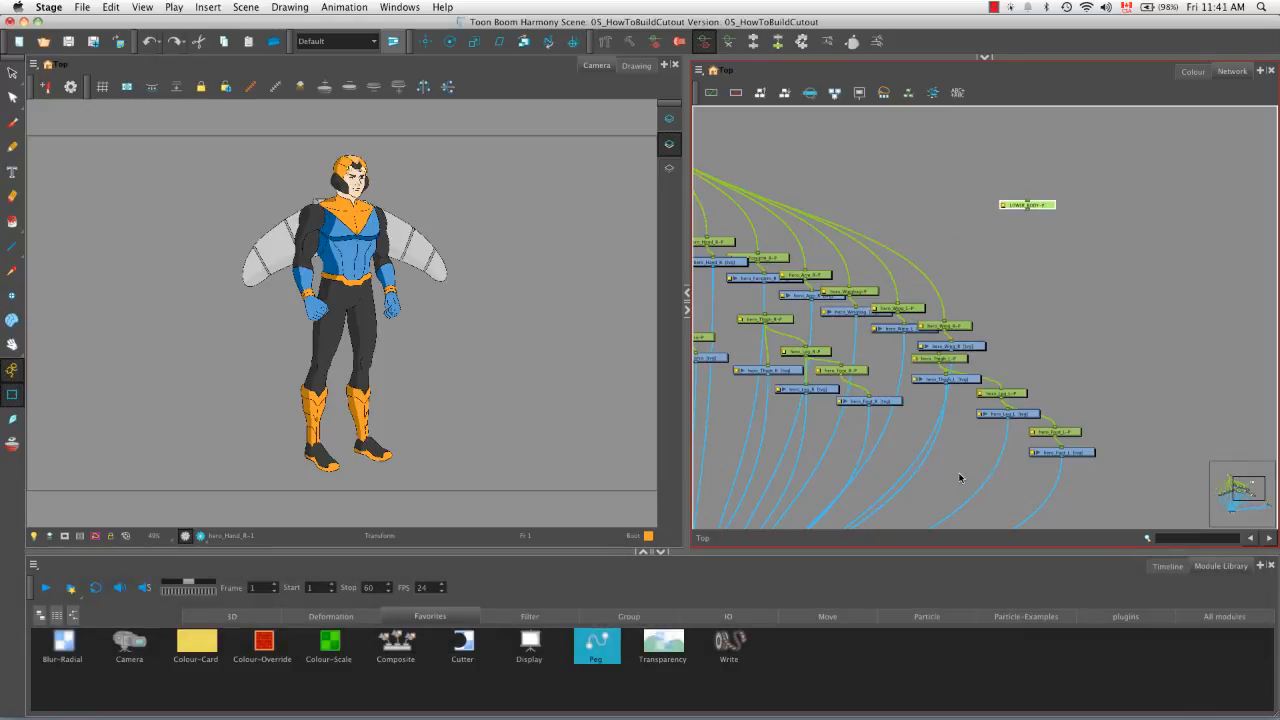
left_click_drag(953, 476, 1112, 362)
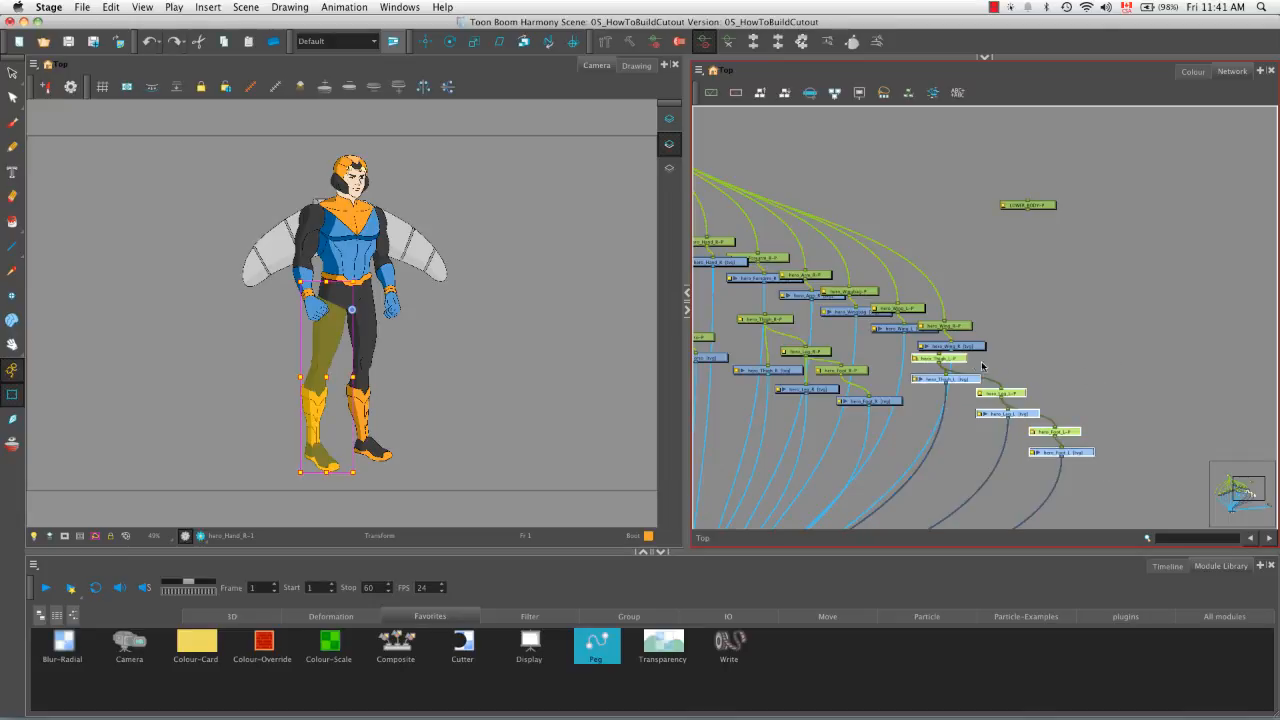
left_click_drag(965, 362, 1227, 360)
key("space")
left_click_drag(1232, 411, 1277, 397)
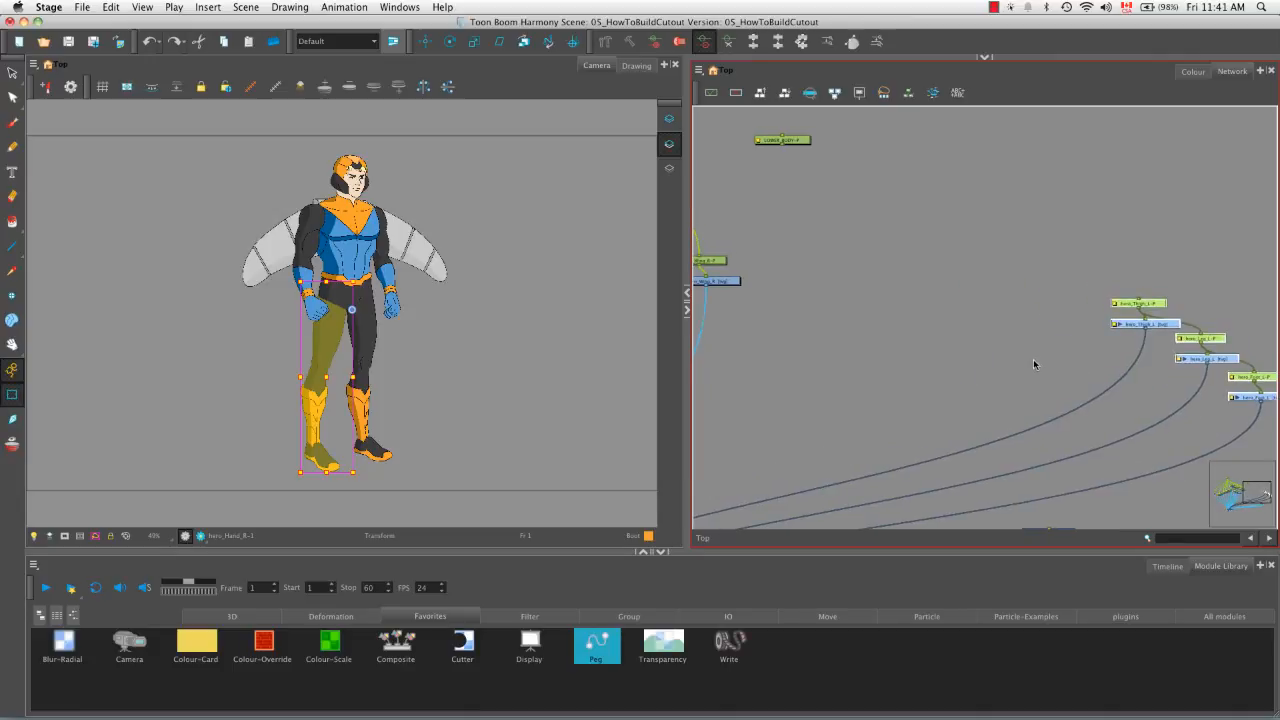
Move the right thigh, leg and foot drawings with the leg and foot pegs out past the wing nodes toward the left-leg nodes
left_click(1033, 361)
key("space")
left_click_drag(975, 322, 1013, 422)
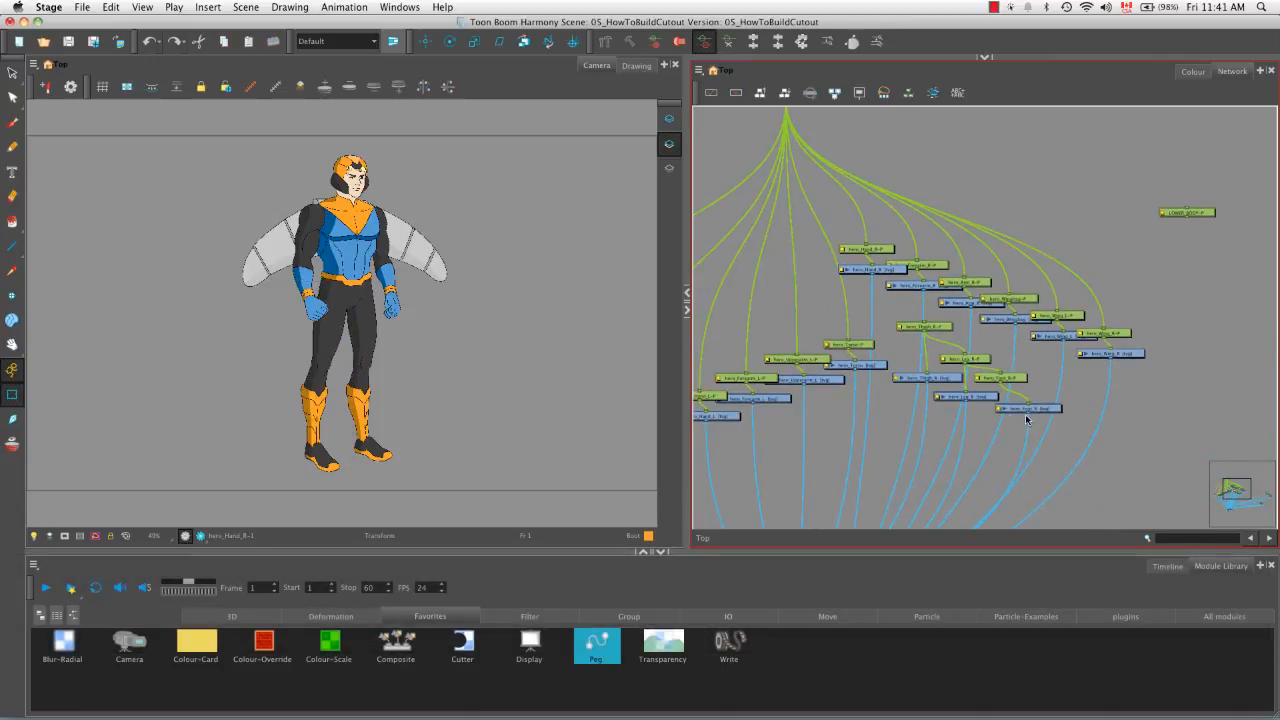
left_click_drag(897, 422, 1038, 348)
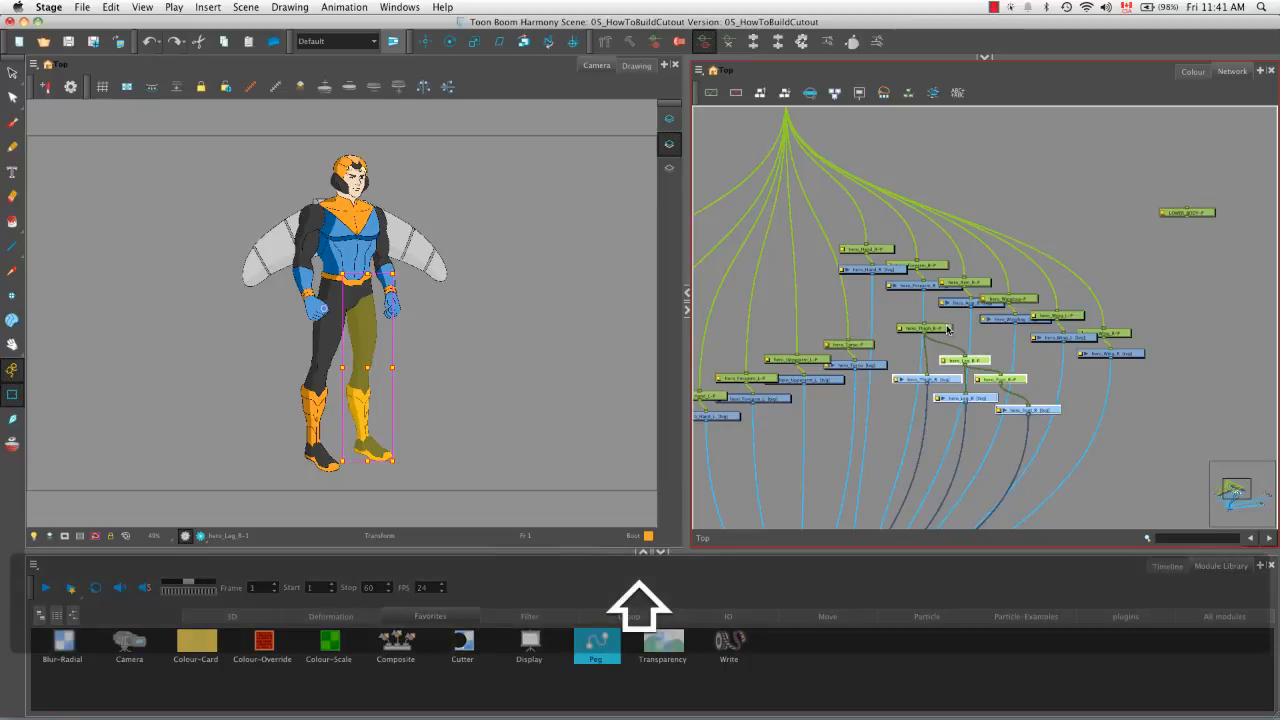
left_click_drag(1106, 420, 1268, 423)
key("space")
left_click_drag(1134, 443, 908, 409)
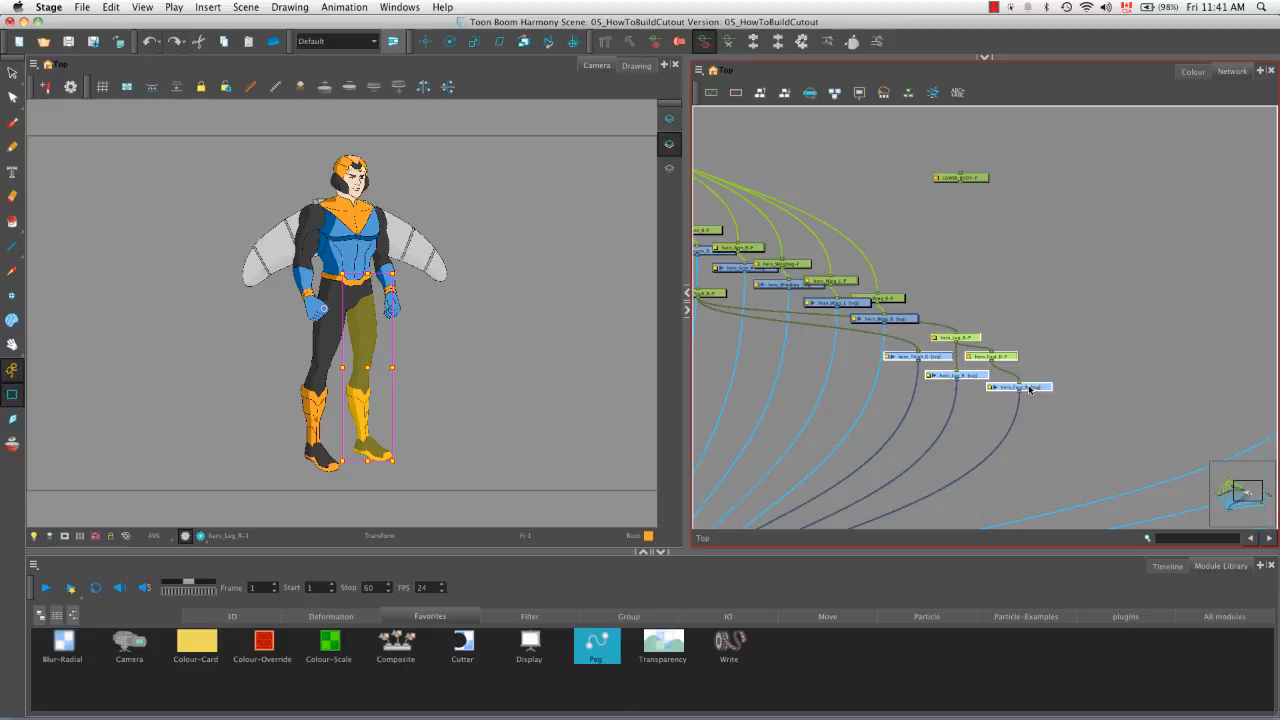
left_click_drag(1030, 389, 1276, 375)
key("space")
left_click_drag(1235, 411, 1021, 437)
left_click_drag(1077, 401, 1072, 412)
Move the hero_Thigh_R-P peg over to the rest of the right-leg nodes
left_click(1045, 333)
key("space")
left_click_drag(1008, 357, 1275, 384)
left_click_drag(764, 345, 1230, 355)
left_click(1038, 337)
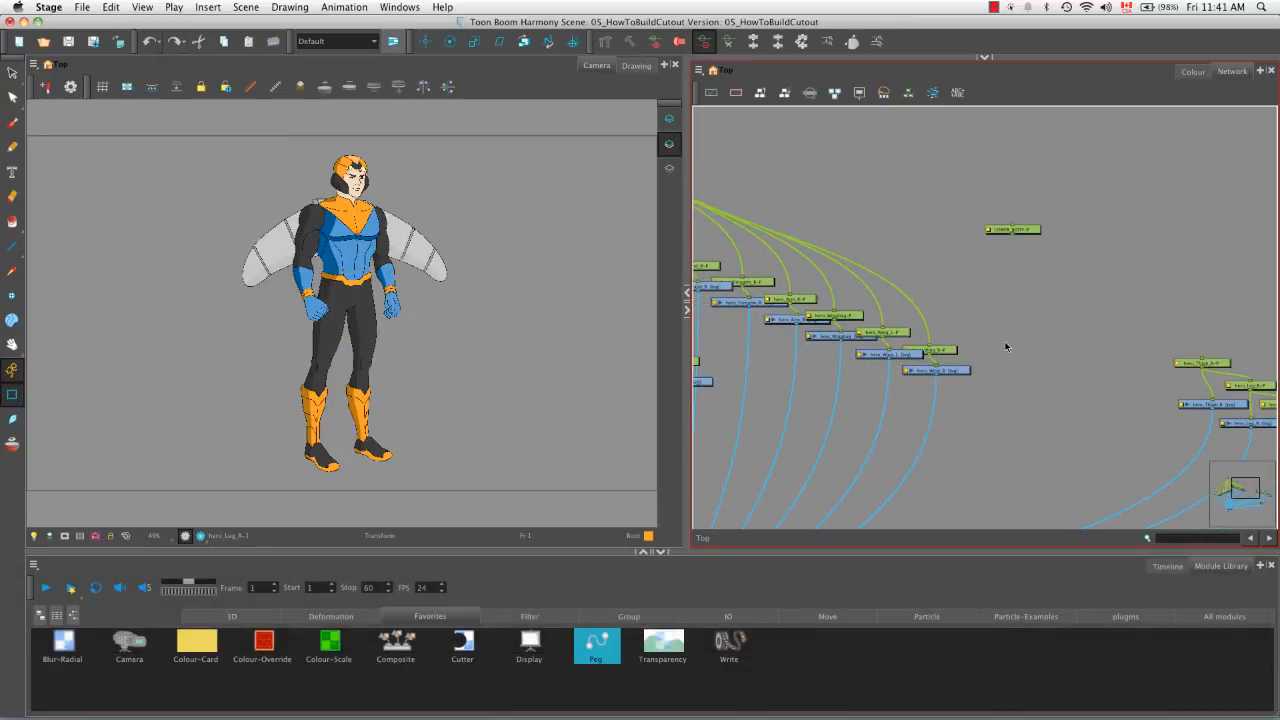
Move the hero_Hips-P peg and hips drawing out from among the upper-body nodes to beside the right-thigh nodes
key("space")
left_click_drag(792, 314, 1080, 344)
left_click_drag(960, 341, 1101, 272)
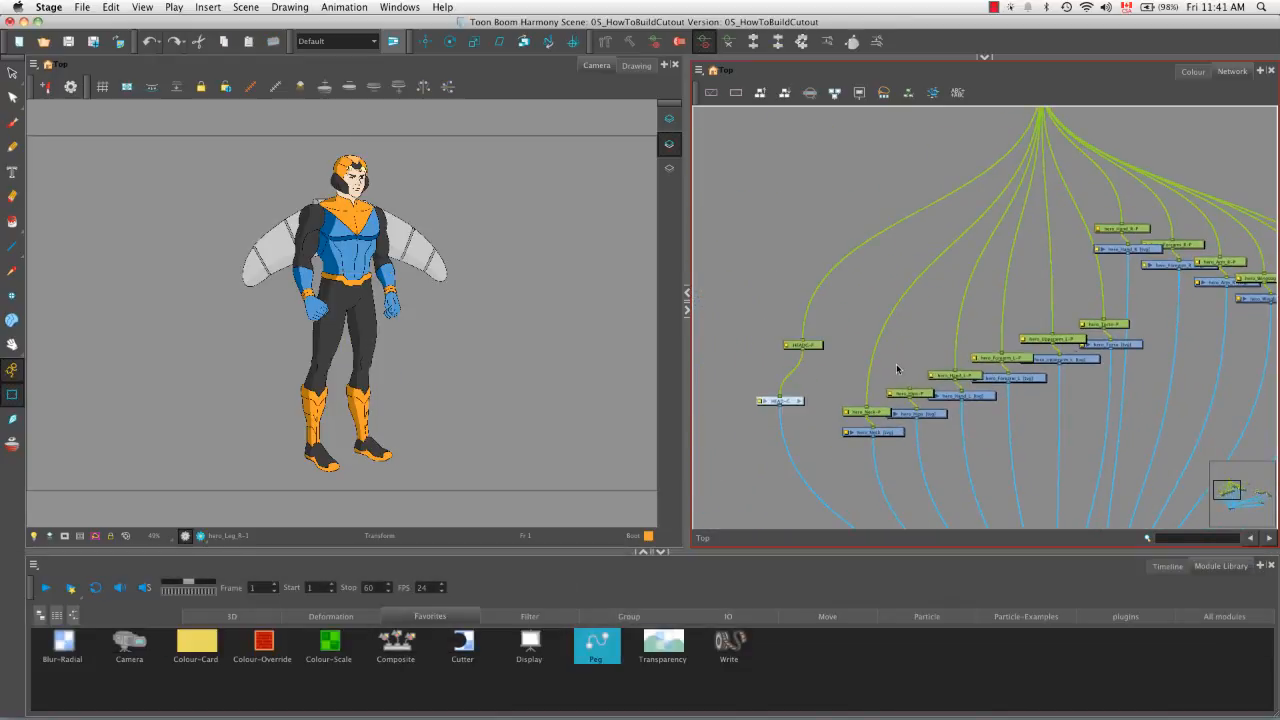
left_click_drag(900, 367, 1225, 397)
key("space")
left_click_drag(1108, 406, 718, 395)
left_click_drag(858, 380, 943, 300)
key("space")
key("space")
left_click_drag(1023, 308, 906, 304)
key("space")
left_click_drag(803, 294, 940, 270)
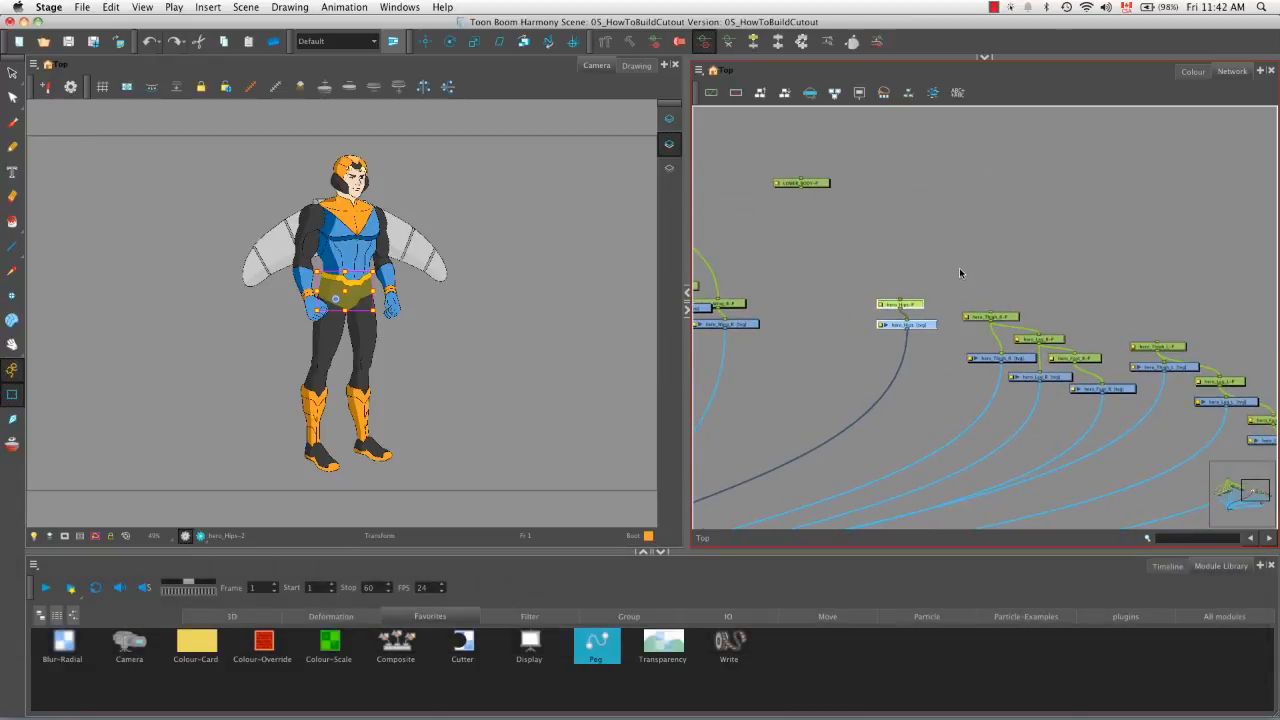
Connect LOWER_BODY-P to the hips peg, the right thigh peg and the left thigh peg
left_click_drag(801, 188, 900, 300)
mouse_move(801, 188)
left_mouse_down()
mouse_move(957, 249)
mouse_move(997, 300)
mouse_move(990, 313)
left_mouse_up()
left_click_drag(801, 188, 1161, 342)
Move the LOWER_BODY-P peg beside UPPER_BODY-P at about the same height
key("space")
left_click_drag(814, 280, 1176, 438)
left_click_drag(1186, 336, 954, 231)
left_click(897, 294)
key("space")
left_click_drag(897, 294, 951, 377)
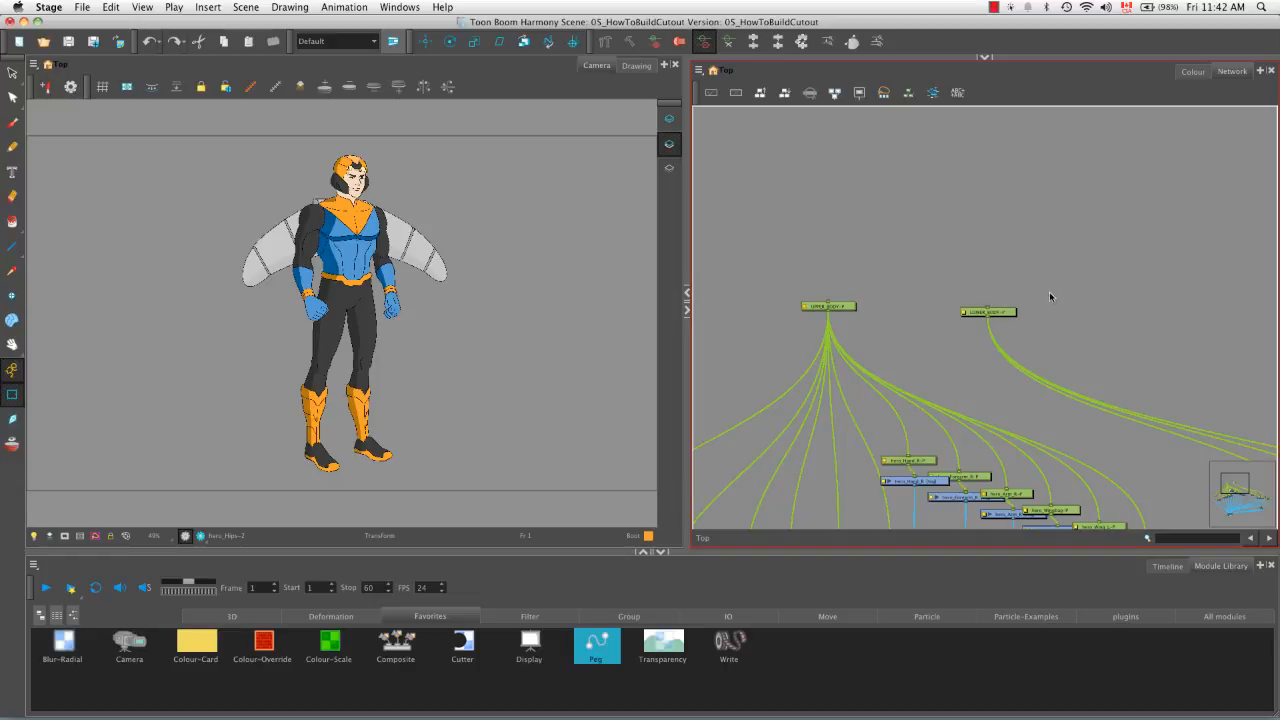
Add a new peg above the two body pegs and connect it to both UPPER_BODY-P and LOWER_BODY-P
key("super+p")
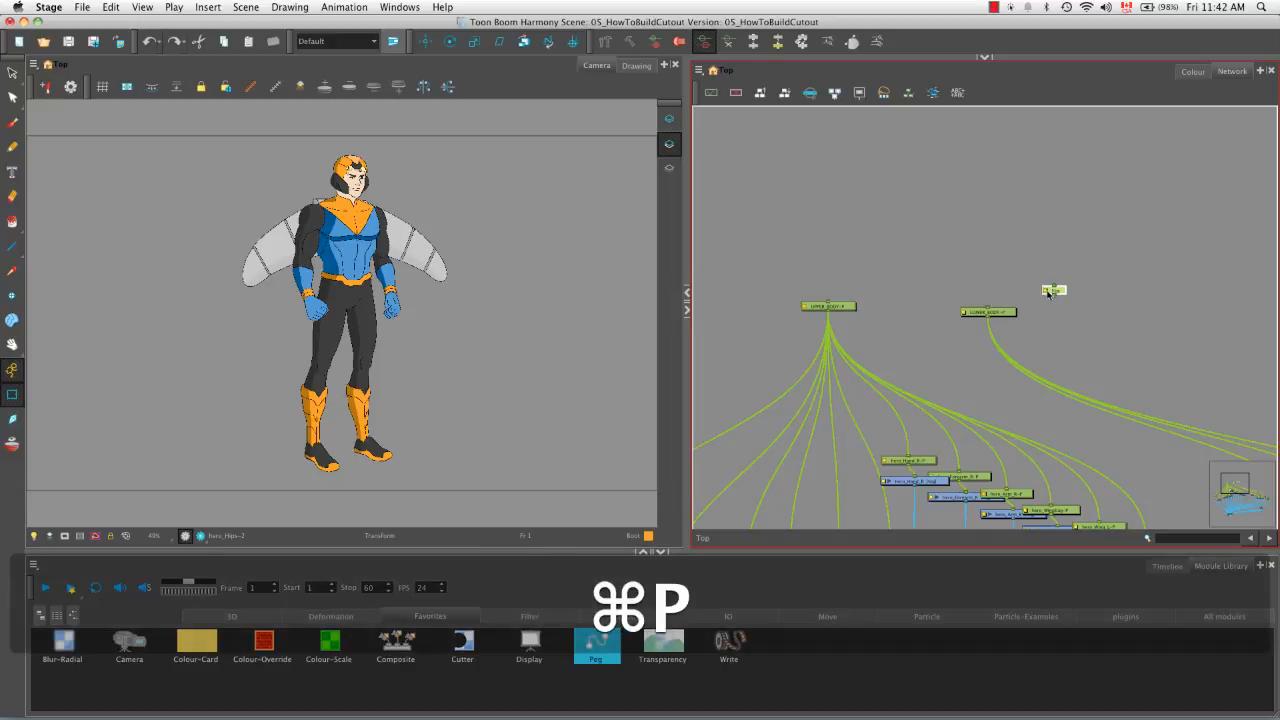
left_click(914, 240)
left_click_drag(907, 244, 828, 304)
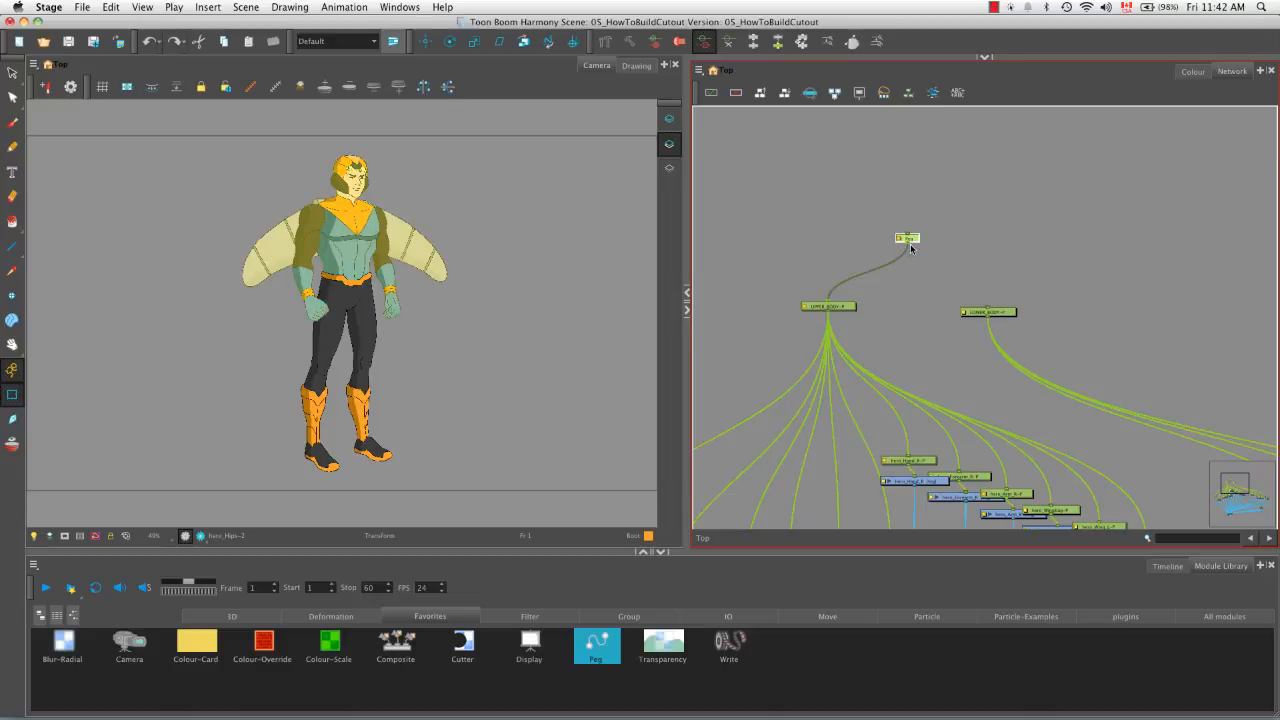
left_click_drag(908, 246, 988, 311)
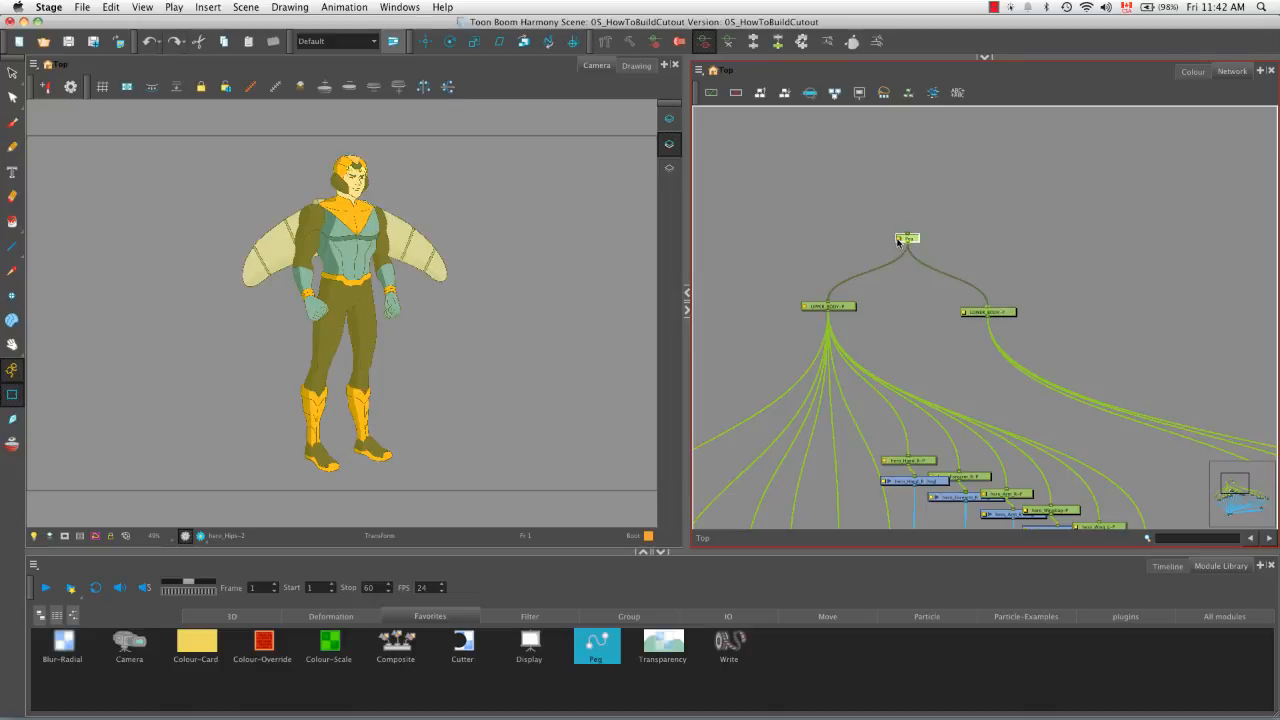
Rename the new top peg as hero_MASTER-P in its layer properties
key("shift+e")
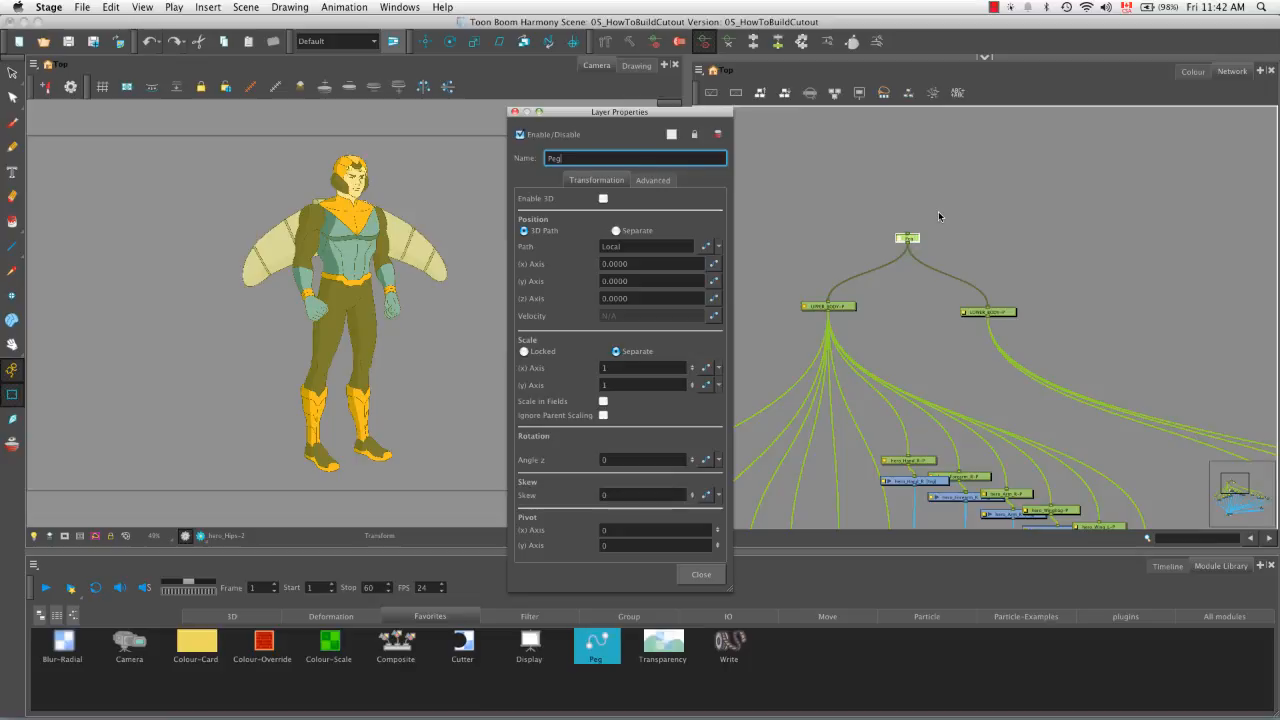
key("BackSpace")
key("BackSpace")
type("h")
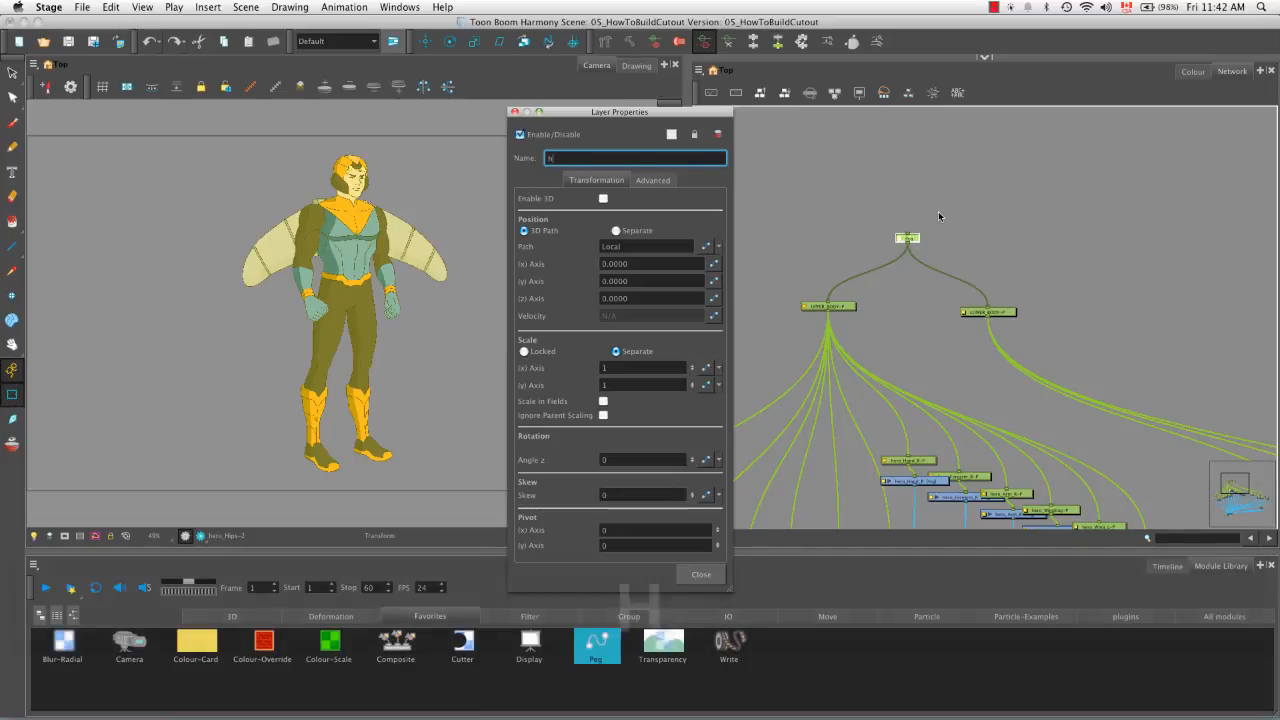
type("ero_")
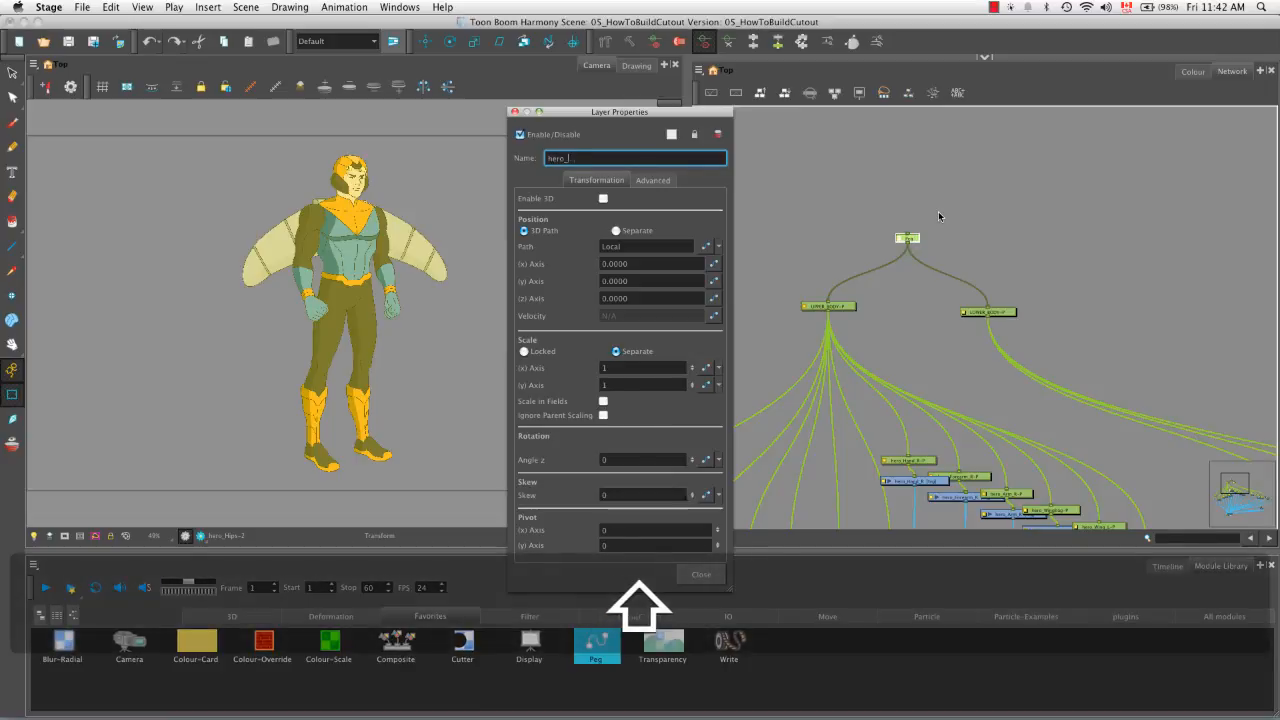
type("MASTER-P")
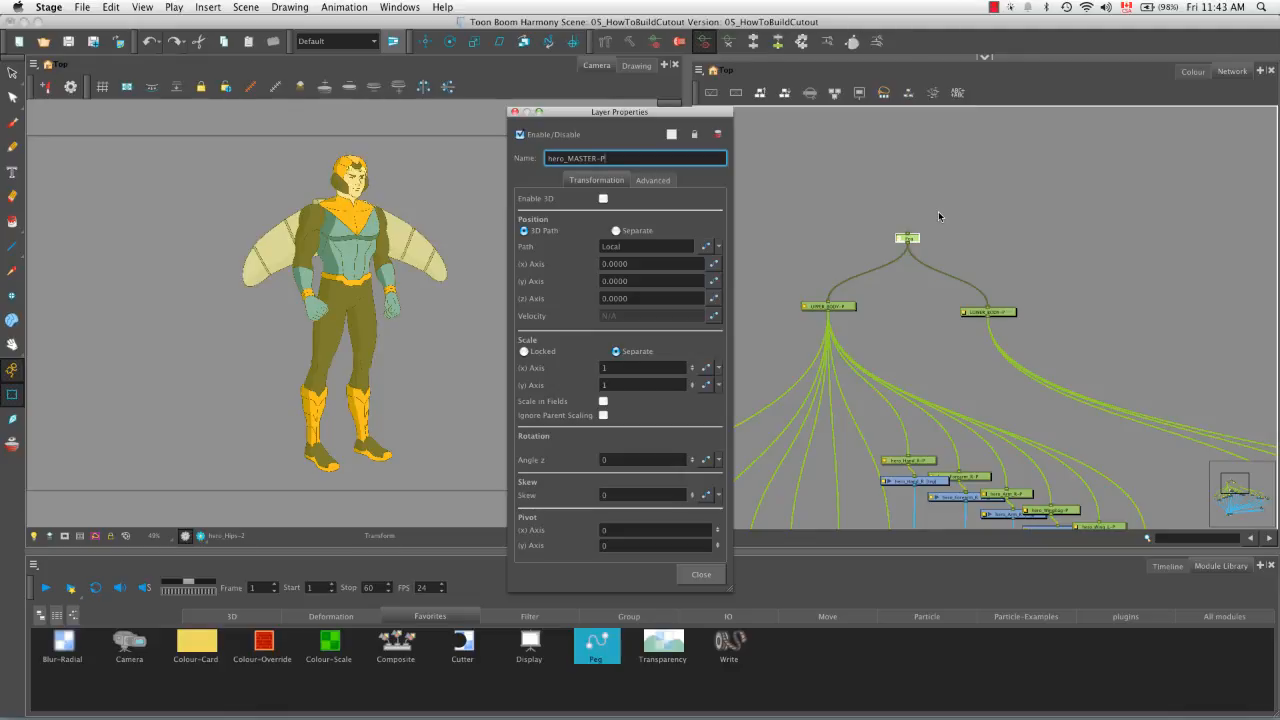
left_click(708, 575)
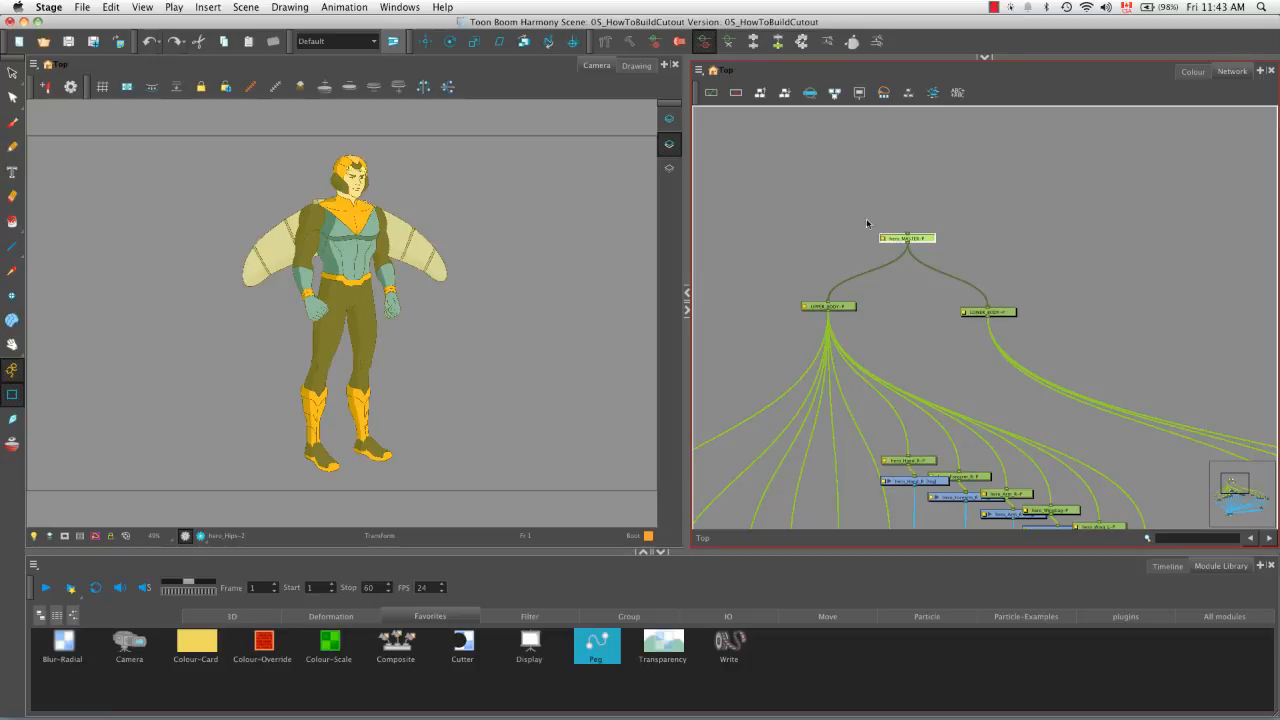
Show the timeline and collapse the hero_MASTER-P layer hierarchy at the top of the layer list
left_click(1166, 567)
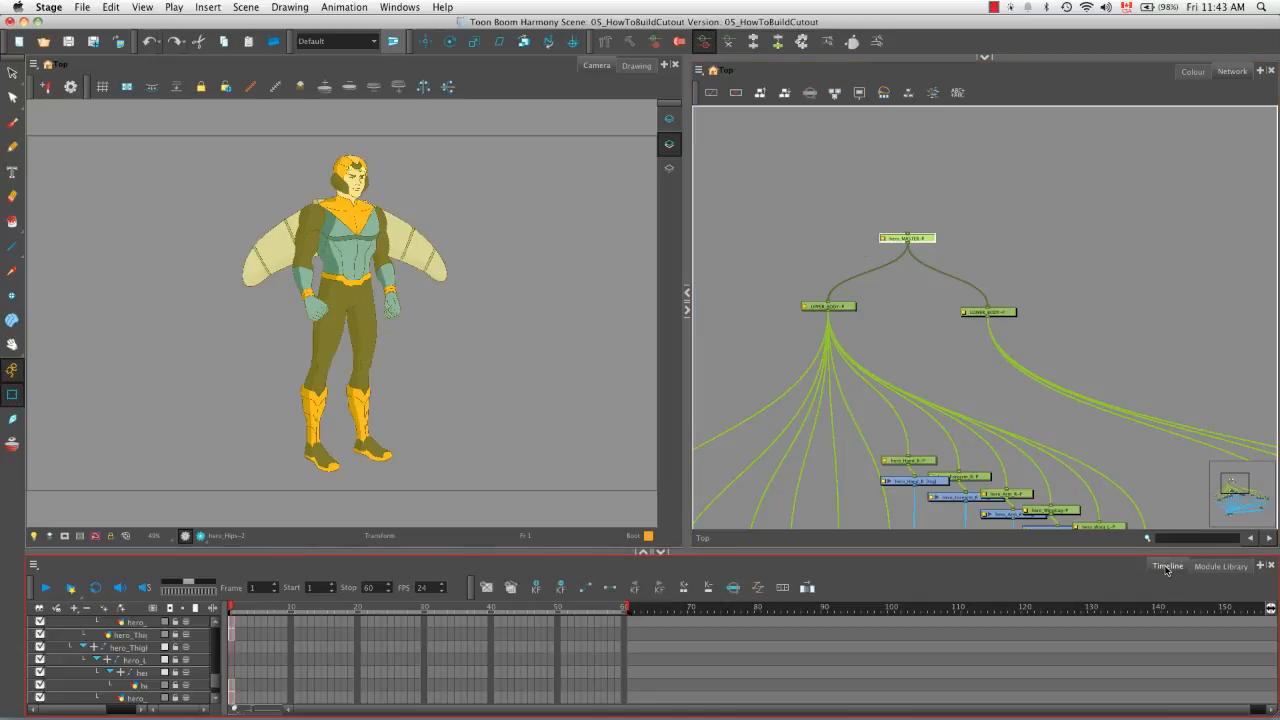
left_click_drag(214, 680, 216, 624)
left_click(56, 623)
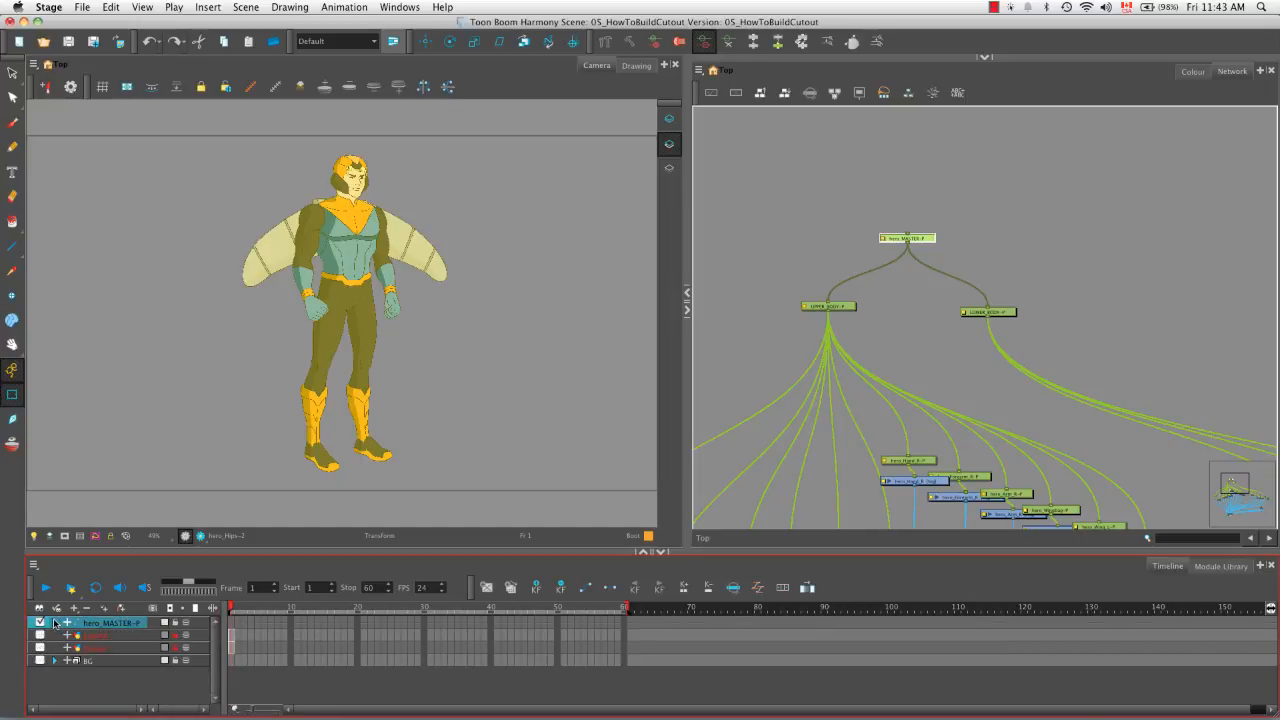